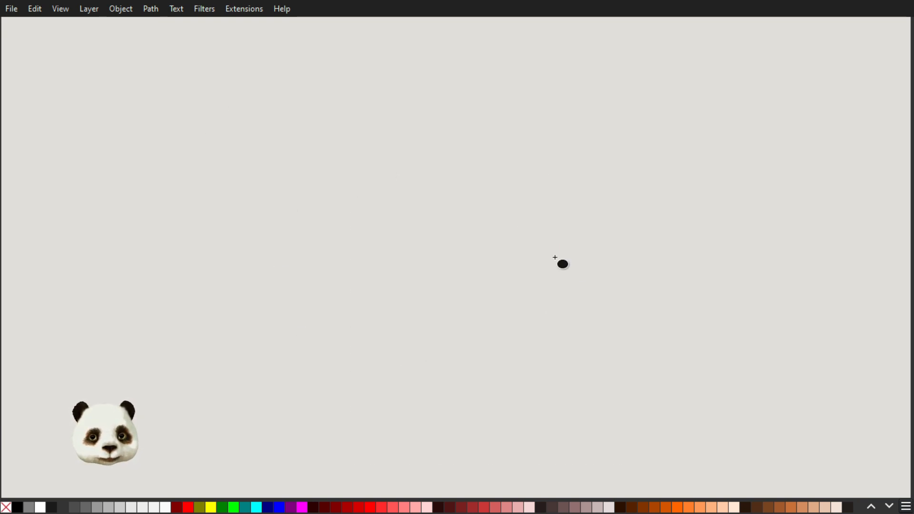
# Step: Switch to File Explorer and look over Canvas.svg and Importer.svg in the Importer folder
pyautogui.press('super')
pyautogui.click(347, 506)
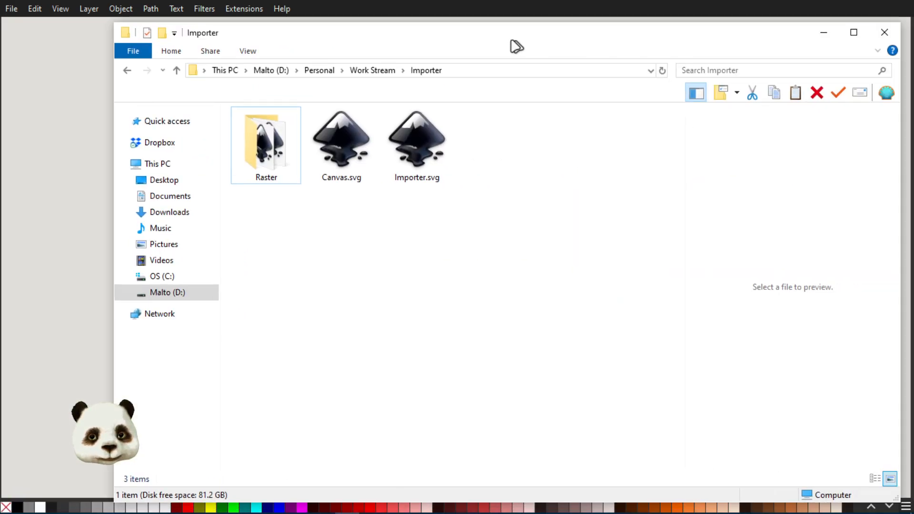
pyautogui.moveTo(315, 225); pyautogui.dragTo(427, 178)
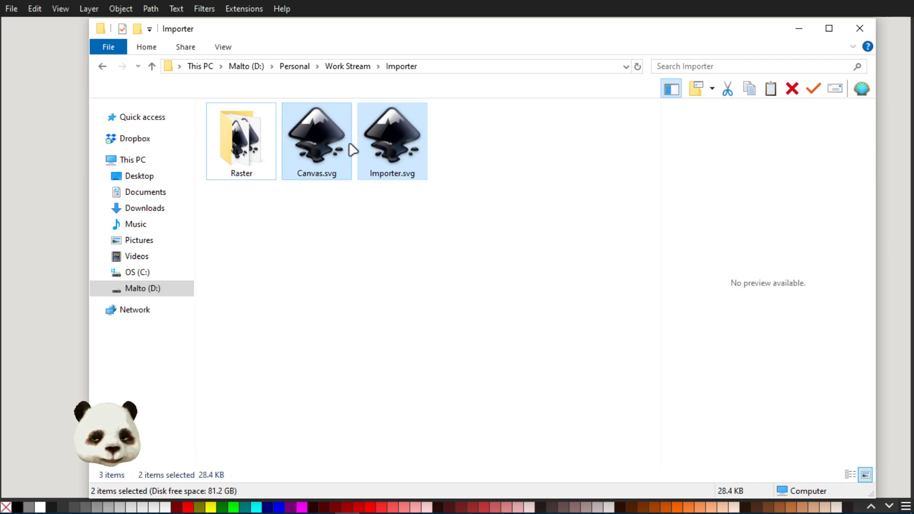
pyautogui.moveTo(370, 37); pyautogui.dragTo(913, 37)
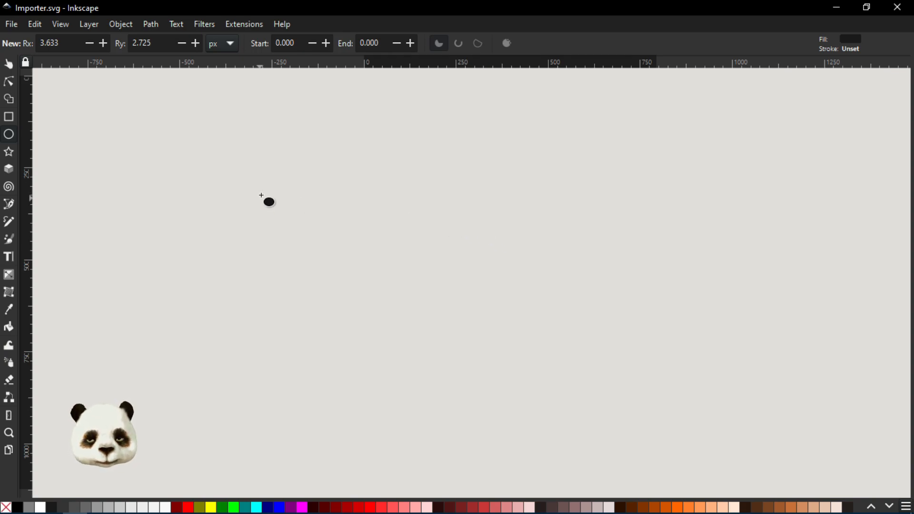
# Step: Open Import Web Image and search the Inkscape Community source for "animal"
pyautogui.click(12, 24)
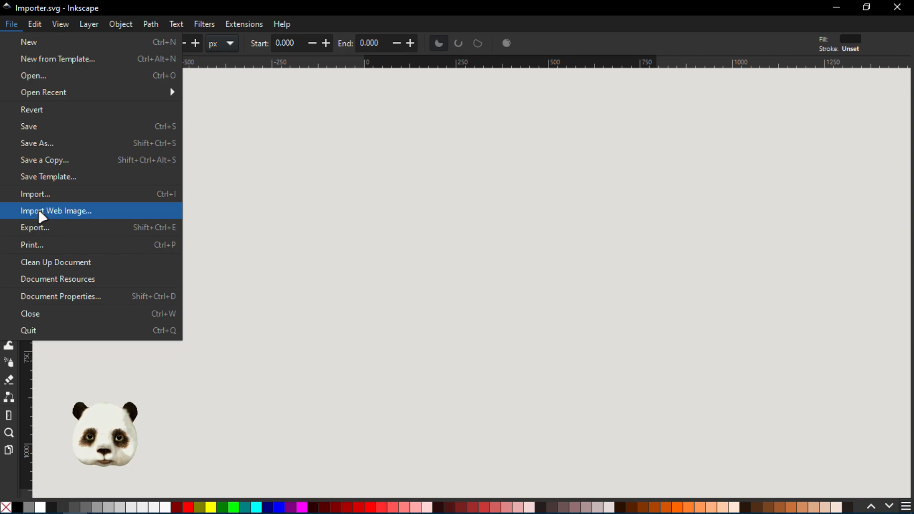
pyautogui.click(43, 216)
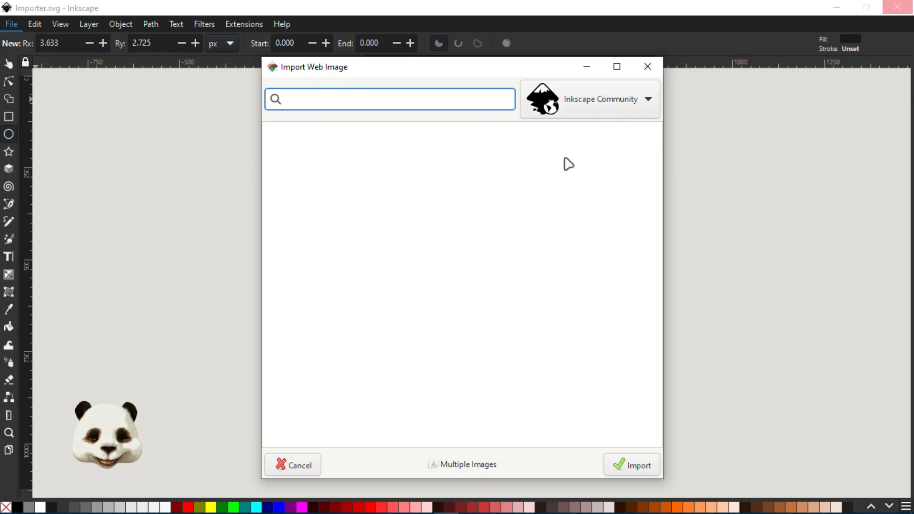
pyautogui.click(630, 116)
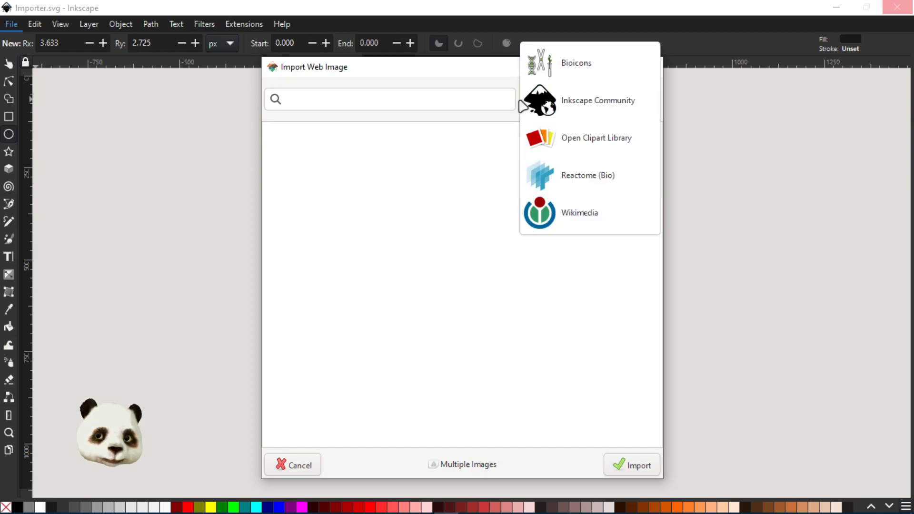
pyautogui.click(524, 103)
pyautogui.click(384, 98)
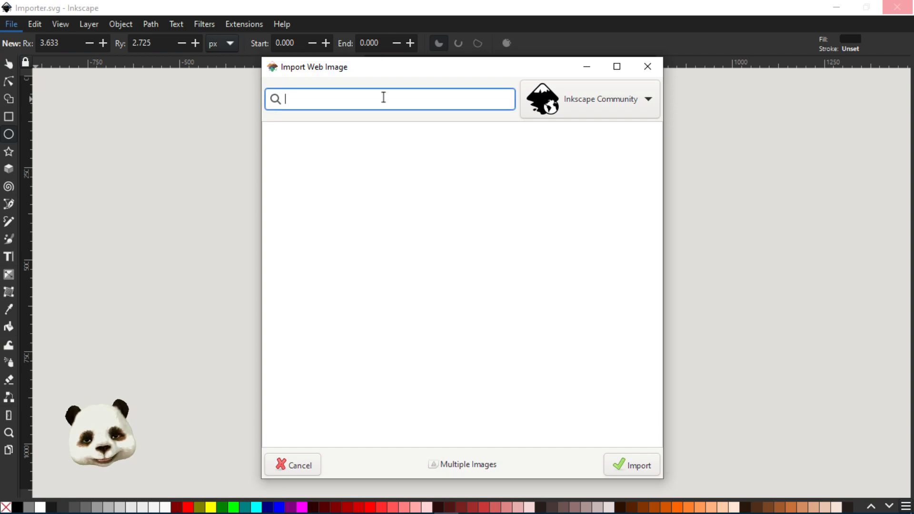
pyautogui.write('a')
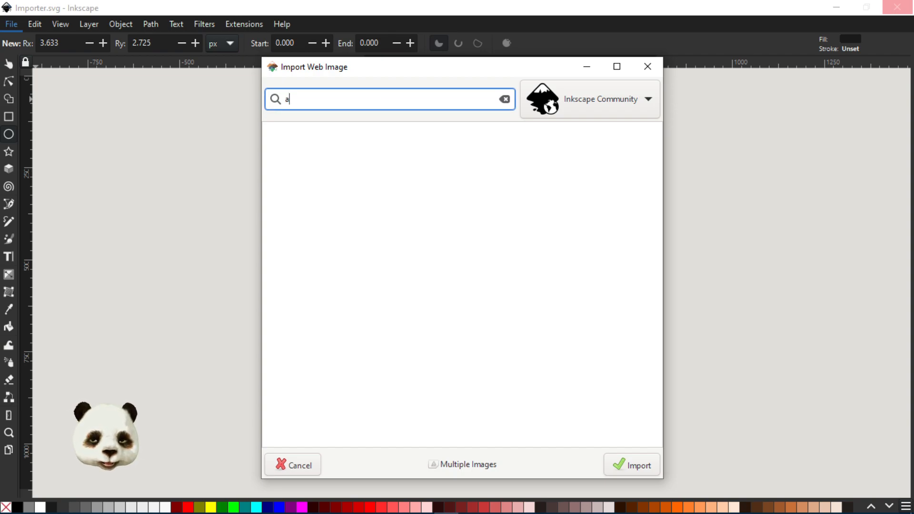
pyautogui.write('nimal')
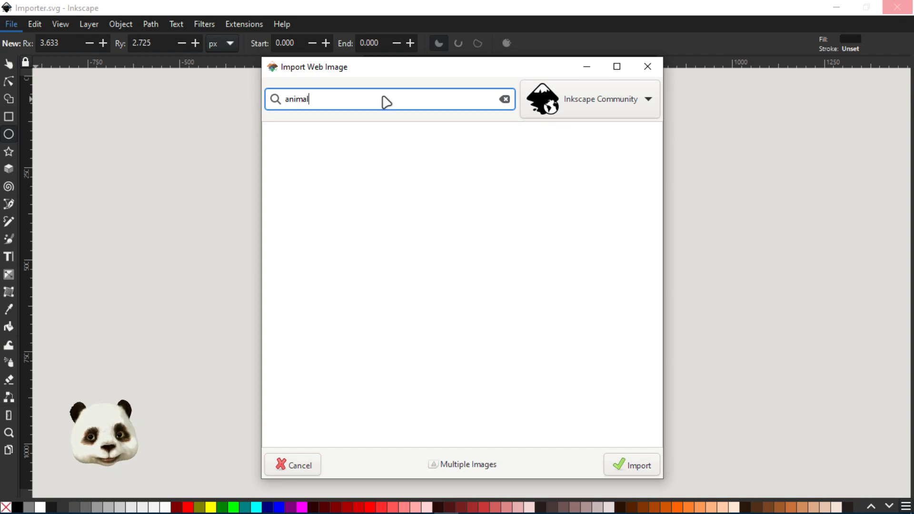
pyautogui.press('Return')
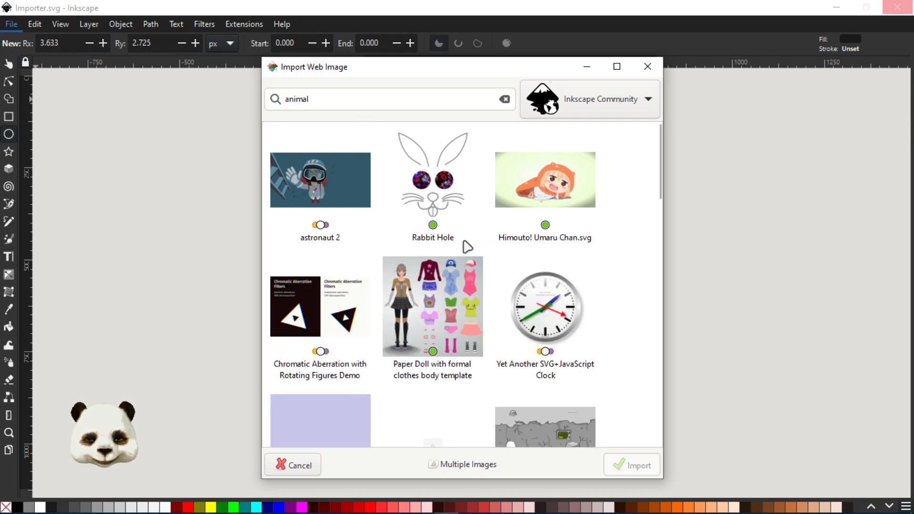
# Step: Import the public-domain fox image Raposa from the search results into the document
pyautogui.scroll(-3, 457, 253)
pyautogui.scroll(-3, 473, 229)
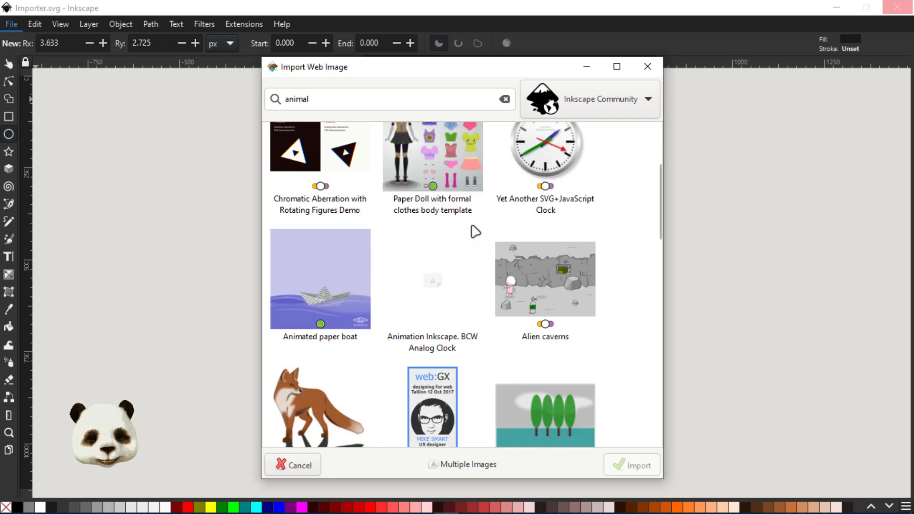
pyautogui.click(322, 339)
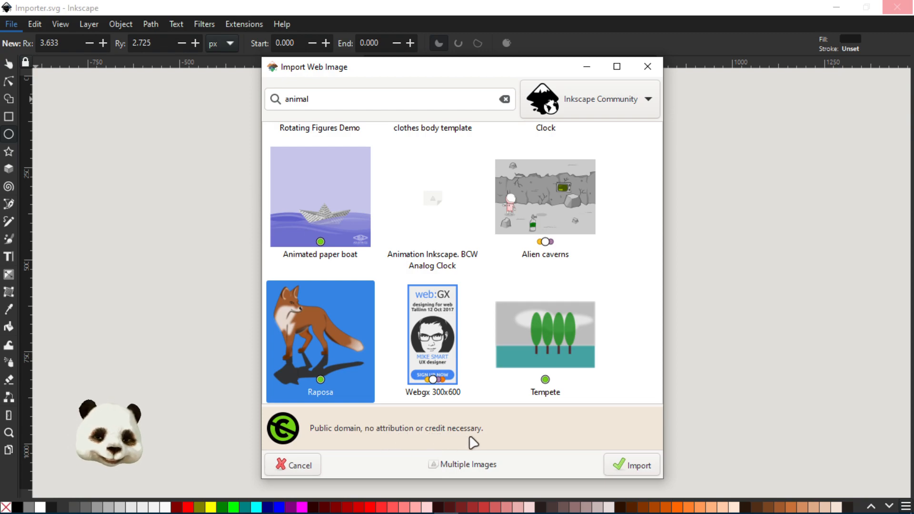
pyautogui.click(646, 472)
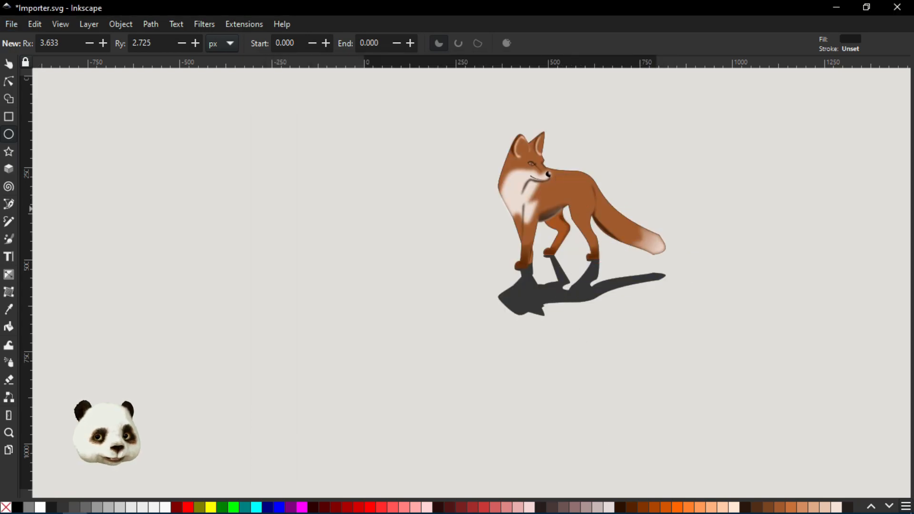
# Step: Examine the imported fox group and its child objects under the Canvas layer in Layers and Objects
pyautogui.moveTo(913, 90); pyautogui.dragTo(644, 30)
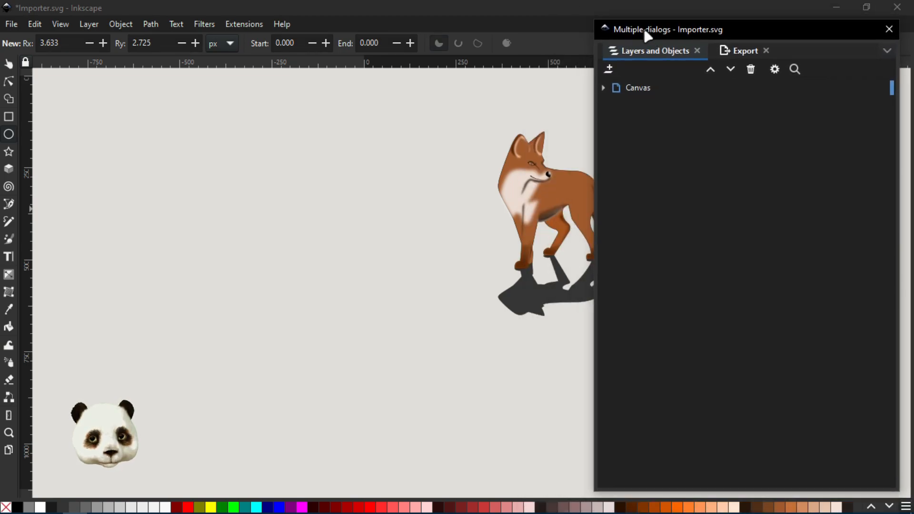
pyautogui.click(603, 89)
pyautogui.click(654, 105)
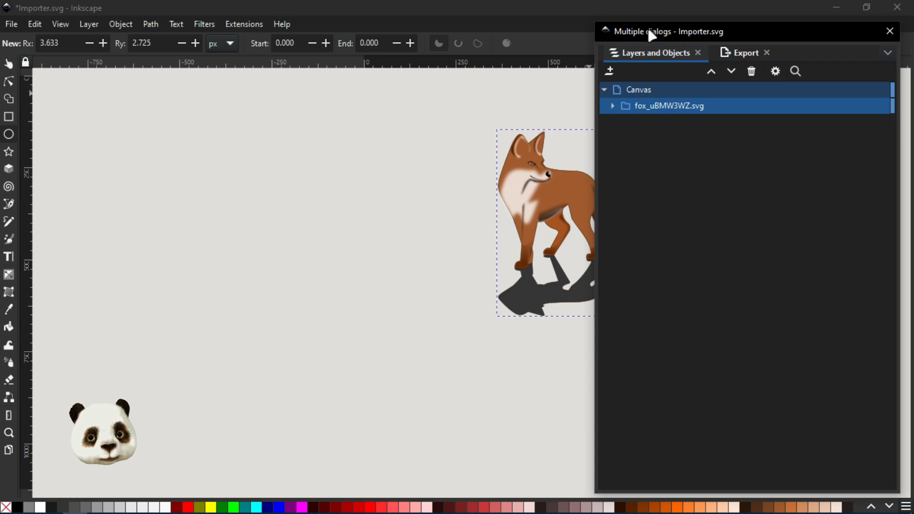
pyautogui.click(613, 106)
pyautogui.scroll(-1, 657, 203)
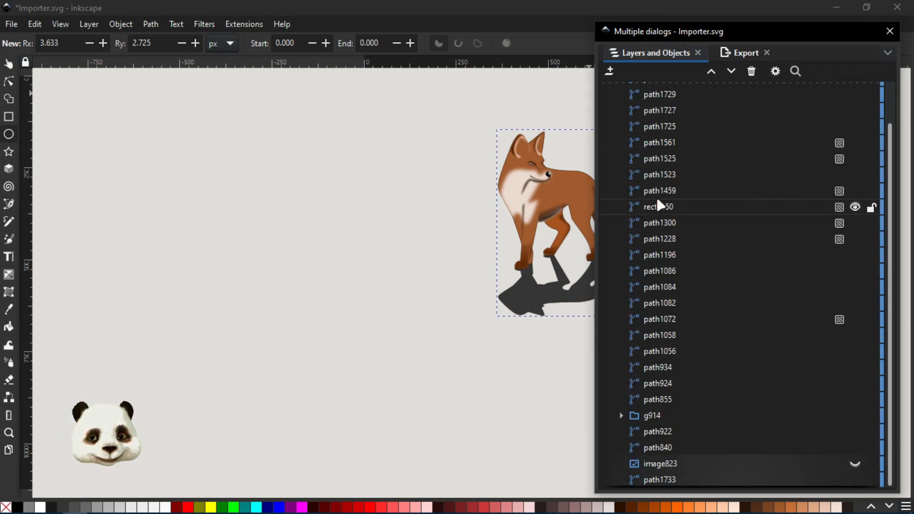
pyautogui.scroll(1, 658, 189)
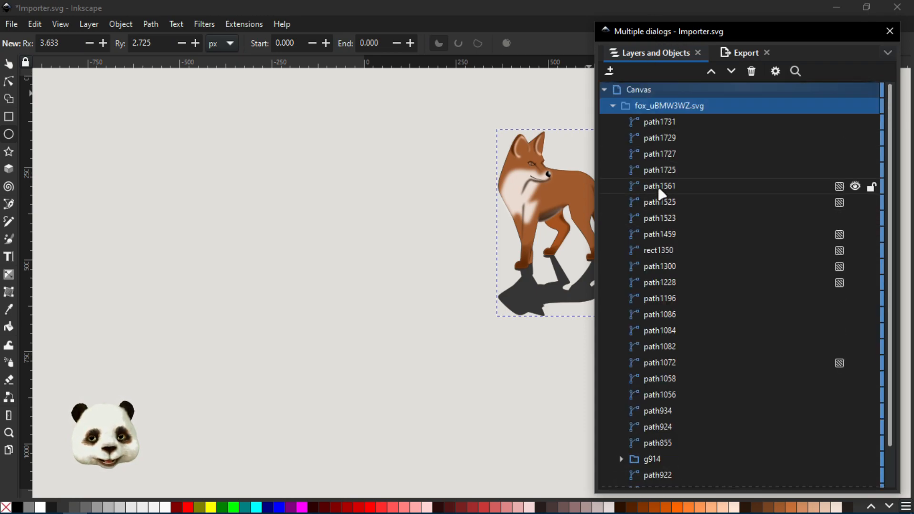
pyautogui.click(613, 106)
pyautogui.moveTo(679, 31); pyautogui.dragTo(913, 42)
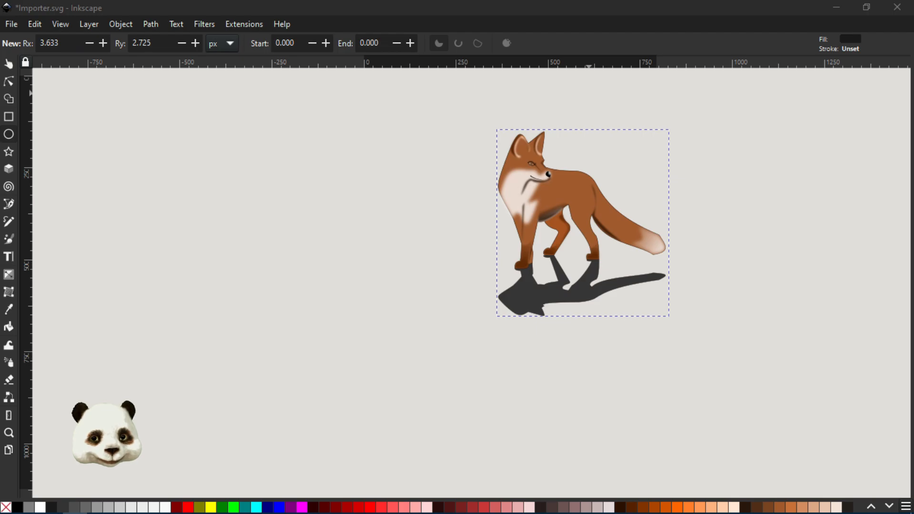
# Step: Examine the fox group's nodes in the XML Editor, including the blank text nodes between its paths
pyautogui.moveTo(913, 47); pyautogui.dragTo(743, 40)
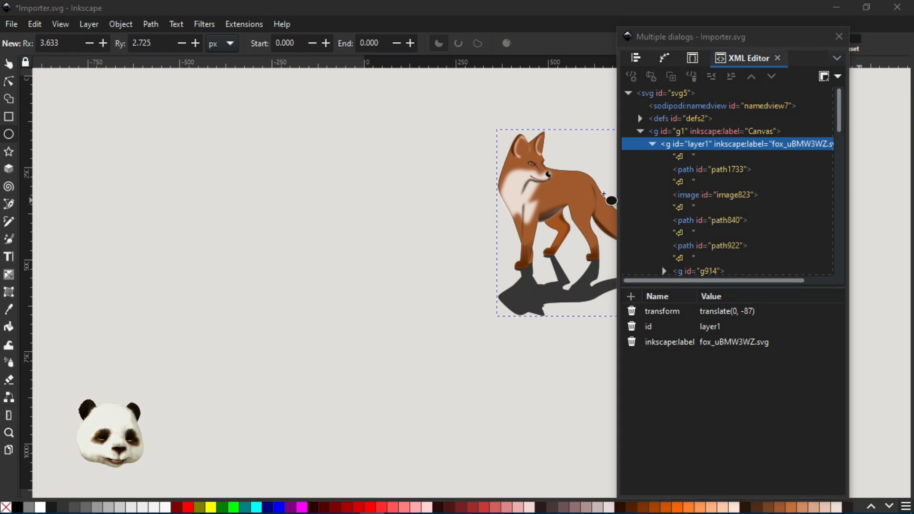
pyautogui.scroll(-3, 708, 152)
pyautogui.scroll(-5, 707, 152)
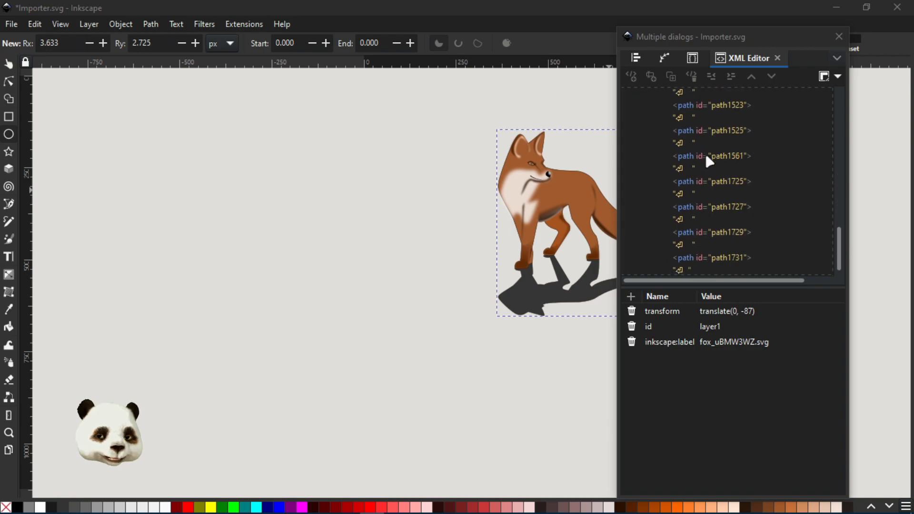
pyautogui.scroll(10, 748, 174)
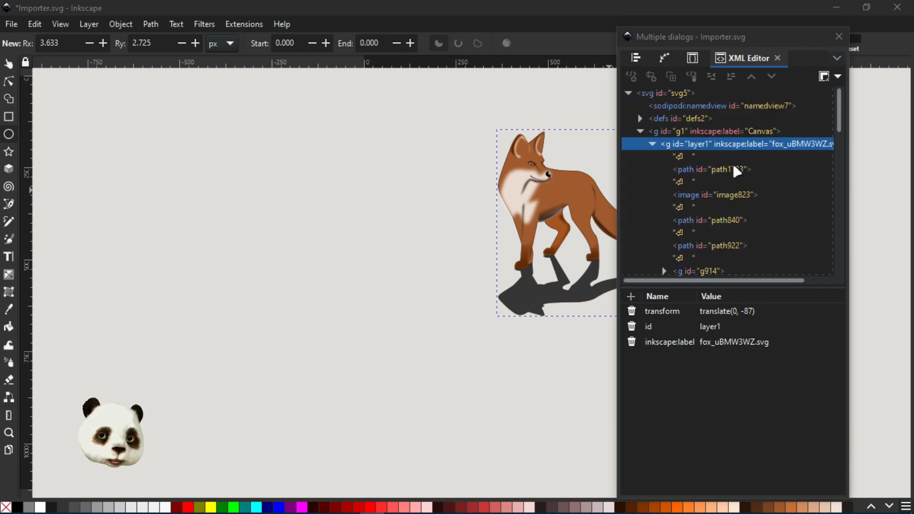
pyautogui.click(698, 156)
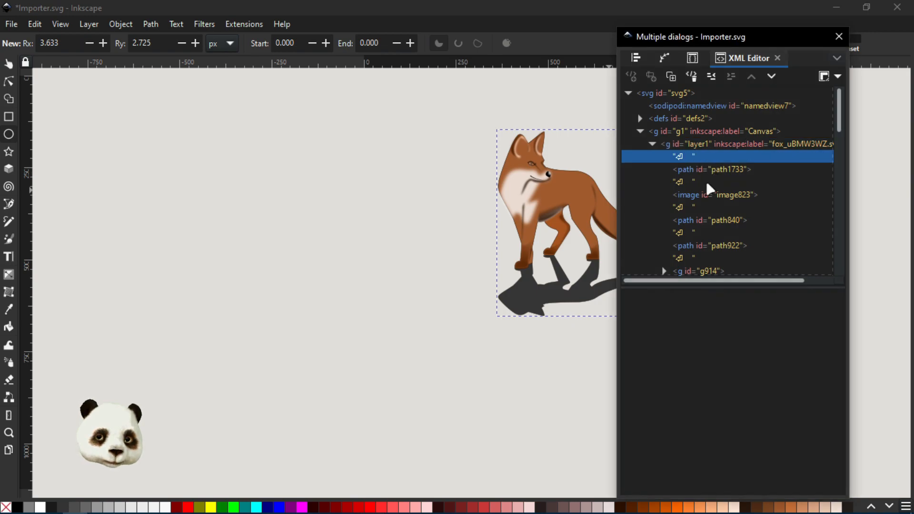
pyautogui.click(707, 181)
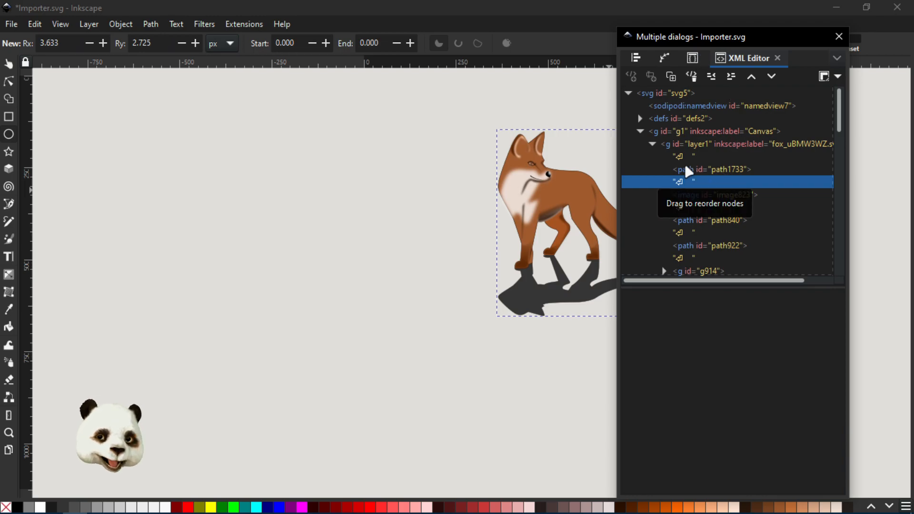
pyautogui.moveTo(690, 39); pyautogui.dragTo(913, 37)
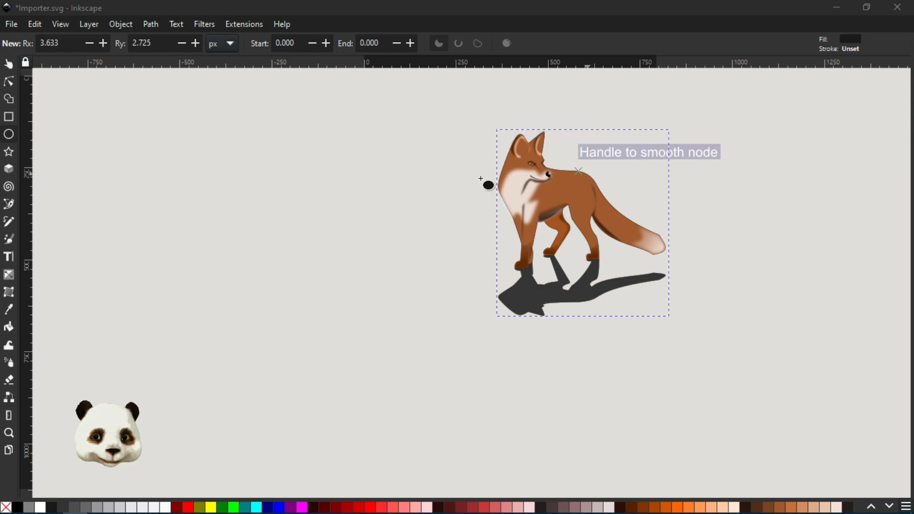
# Step: Reposition the fox and scale it down to about 331 × 359 px, and save the document
pyautogui.click(9, 63)
pyautogui.click(580, 212)
pyautogui.moveTo(579, 212); pyautogui.dragTo(534, 237)
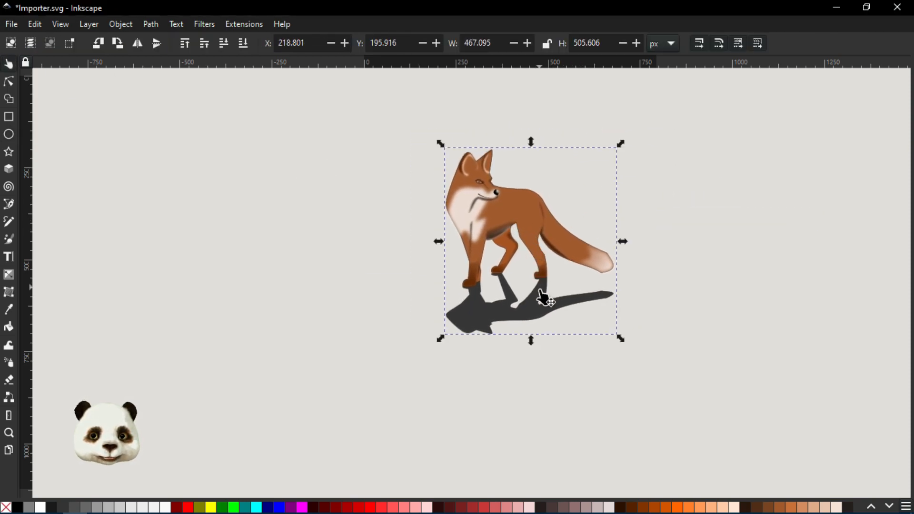
pyautogui.moveTo(625, 344); pyautogui.dragTo(603, 320)
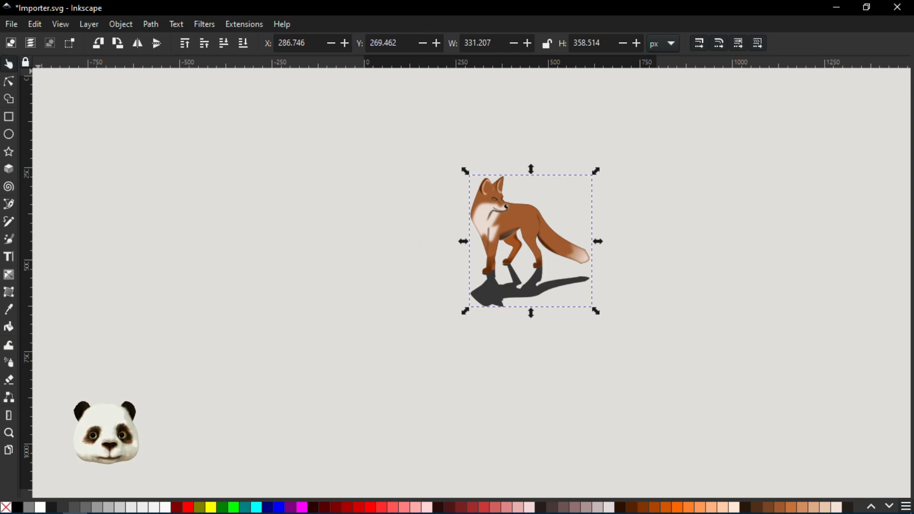
pyautogui.hotkey('ctrl', 's')
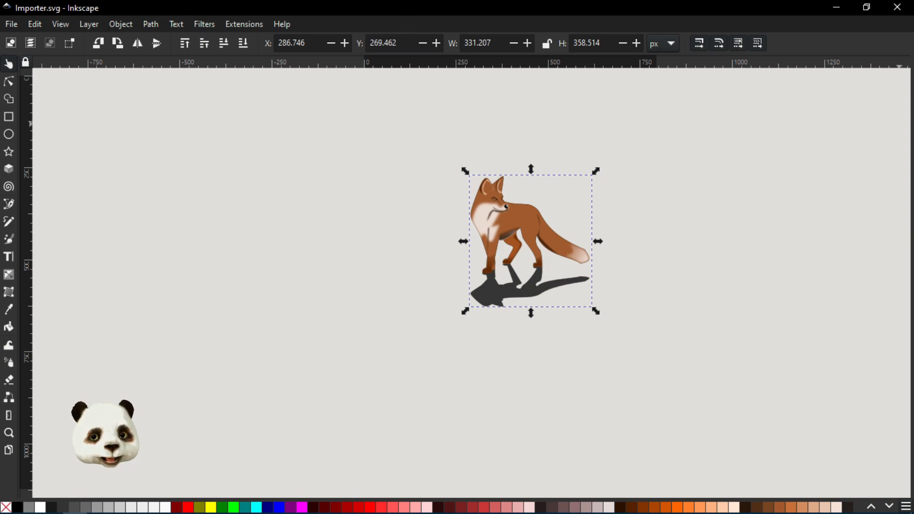
# Step: Set the id attribute of the fox group inside the Canvas layer to "raposta" in the XML Editor
pyautogui.hotkey('ctrl', 'shift', 'x')
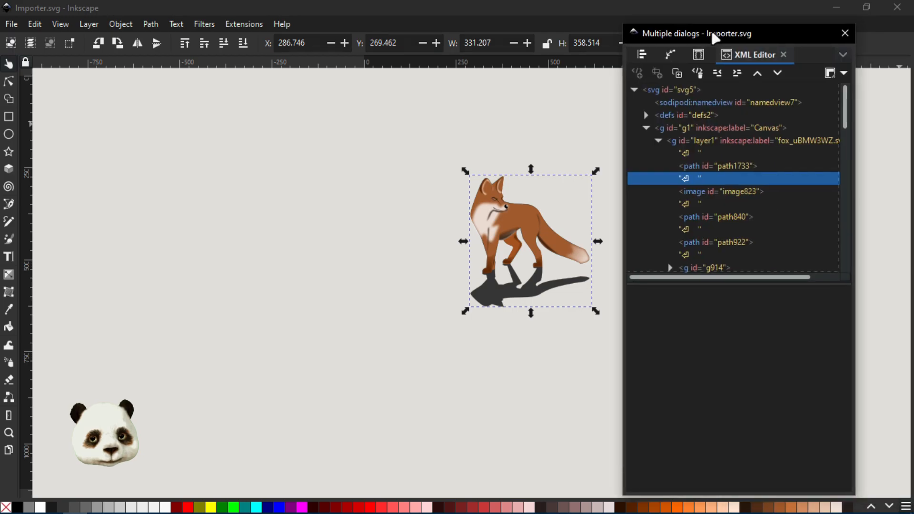
pyautogui.click(650, 131)
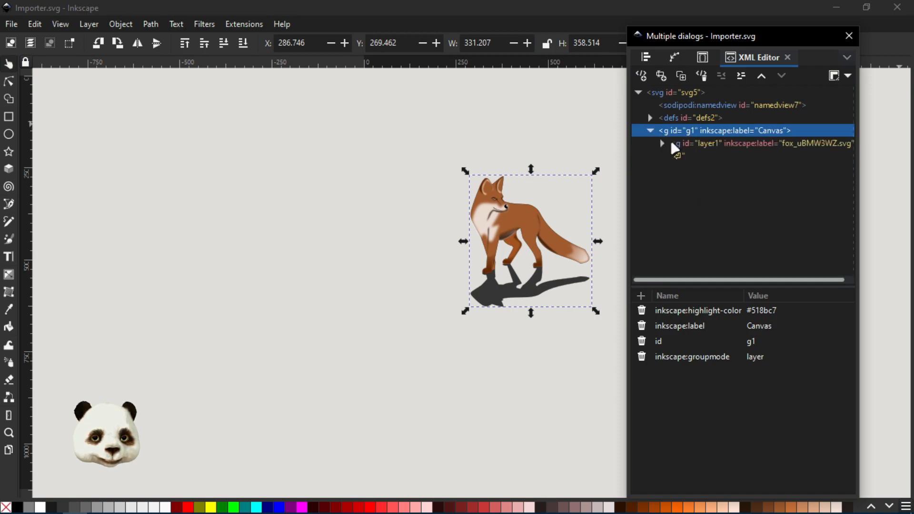
pyautogui.click(673, 145)
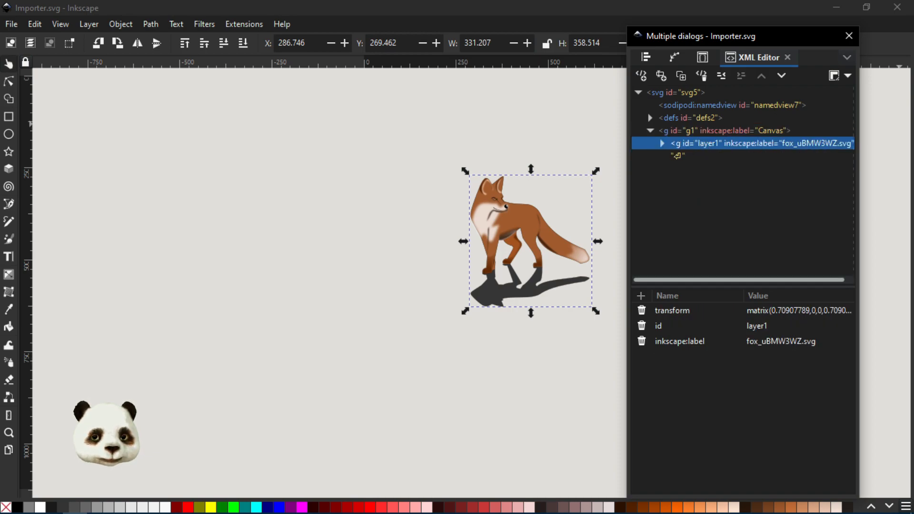
pyautogui.click(706, 343)
pyautogui.click(757, 323)
pyautogui.click(762, 345)
pyautogui.click(687, 326)
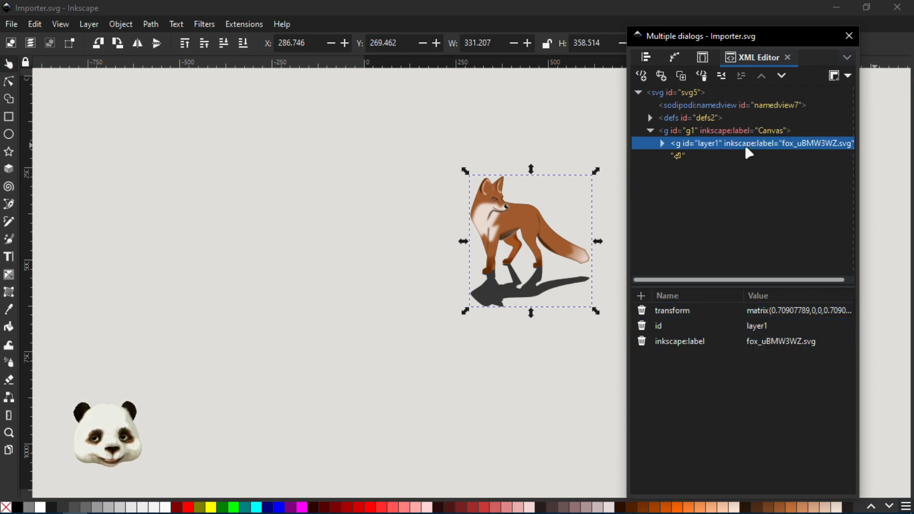
pyautogui.click(690, 342)
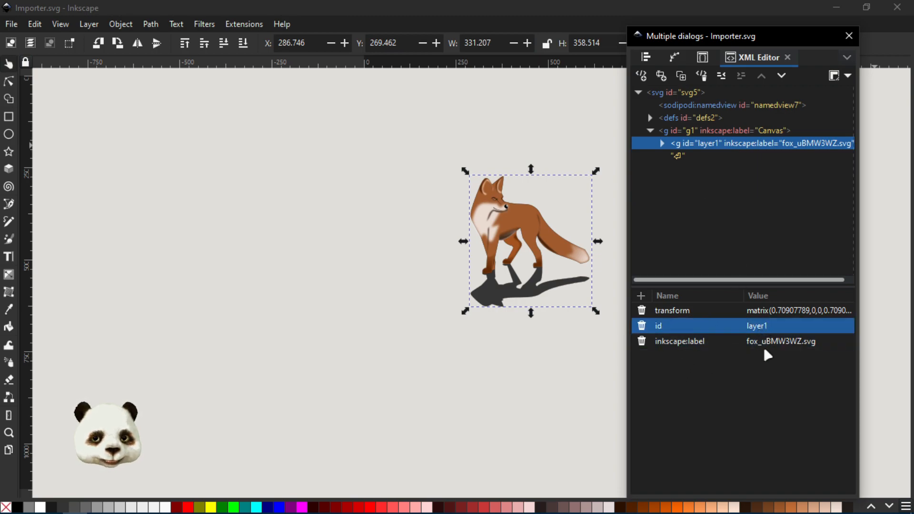
pyautogui.click(761, 327)
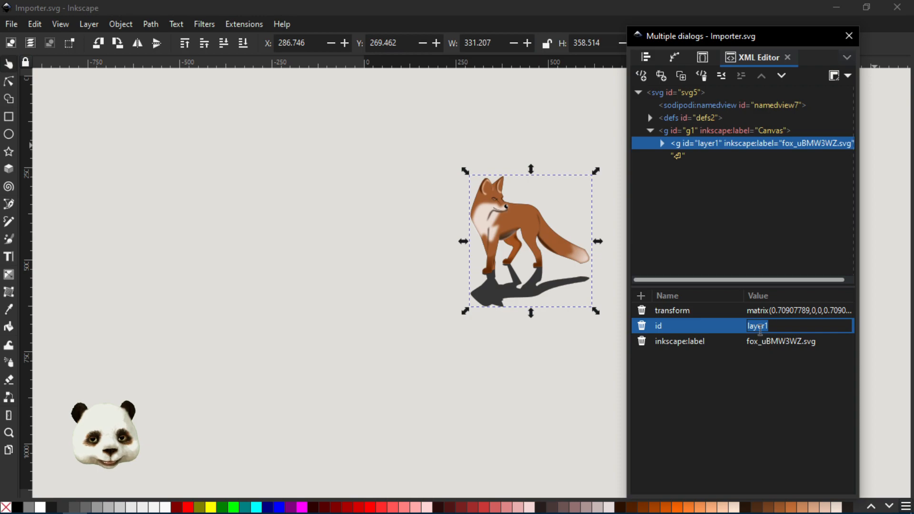
pyautogui.write('raposta')
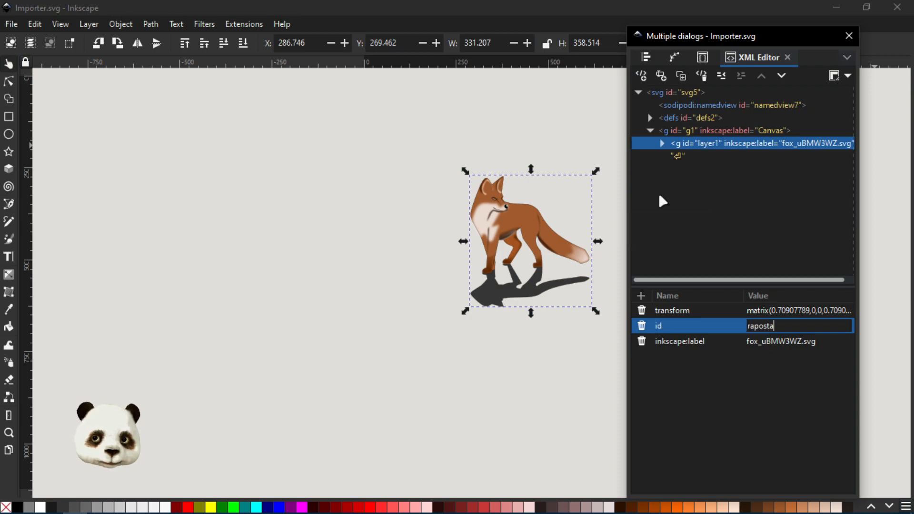
pyautogui.press('Return')
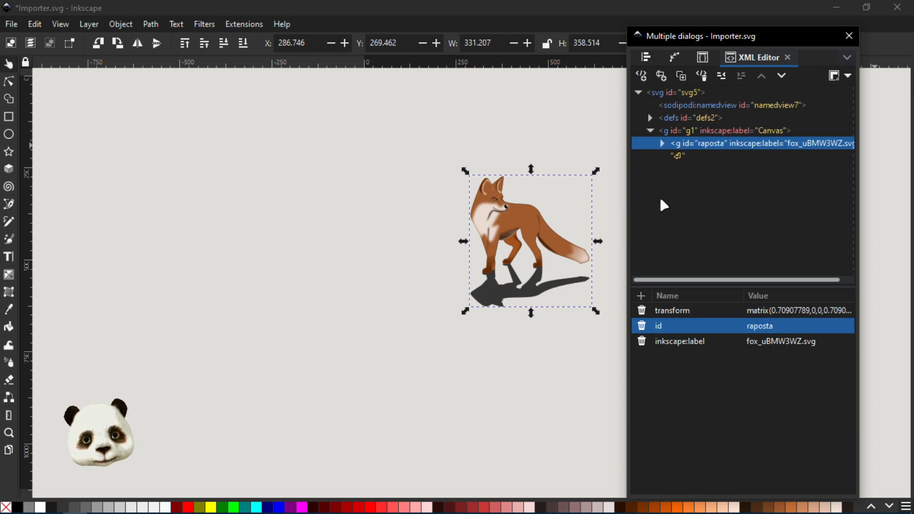
# Step: Clear the dialog window off the canvas and save Importer.svg with the renamed fox group
pyautogui.moveTo(680, 39); pyautogui.dragTo(912, 38)
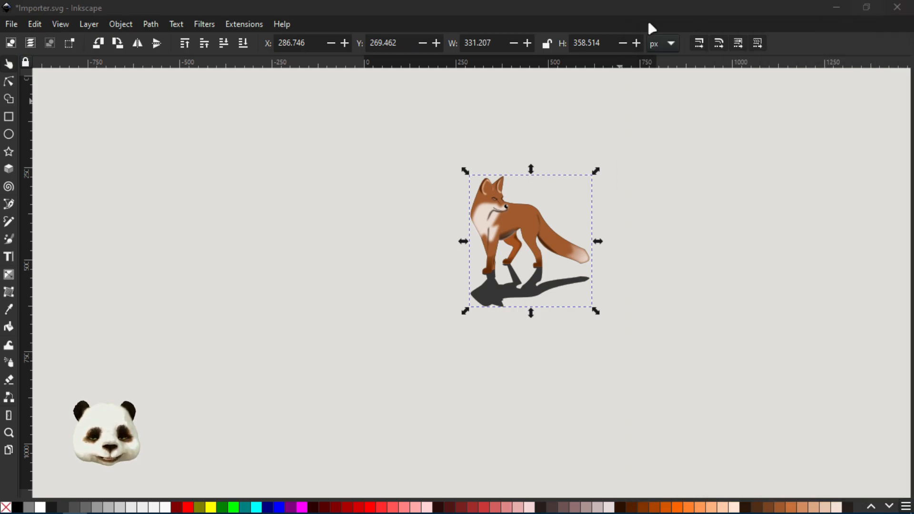
pyautogui.press('super')
pyautogui.press('Escape')
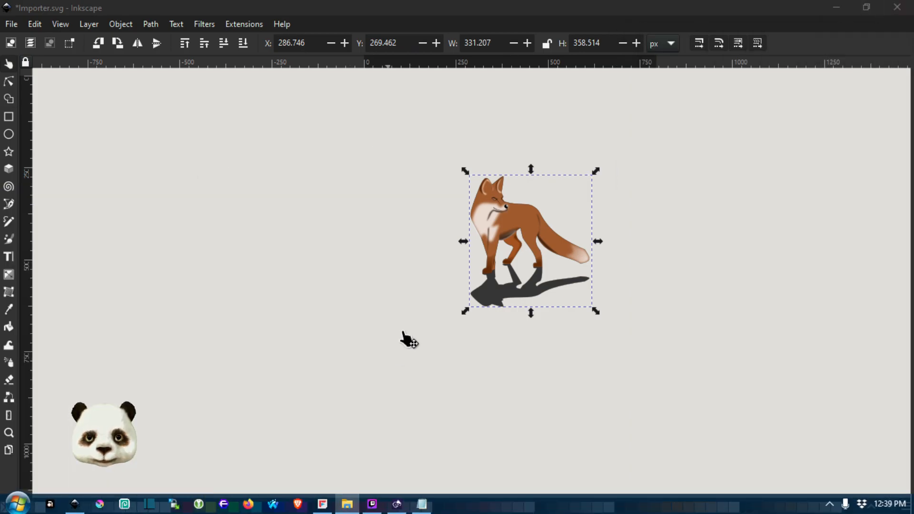
pyautogui.hotkey('ctrl', 's')
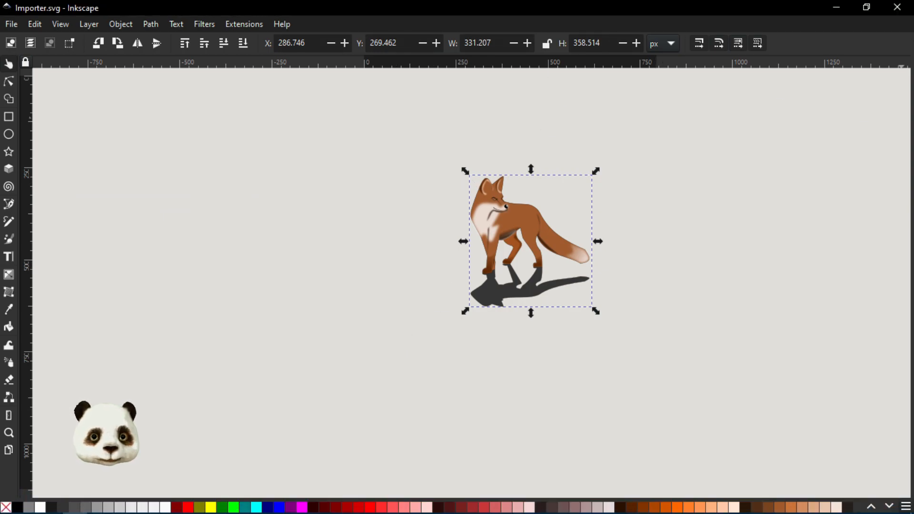
# Step: Switch to Canvas.svg and add a "use" element node inside its Canvas layer in the XML Editor
pyautogui.press('super')
pyautogui.press('Escape')
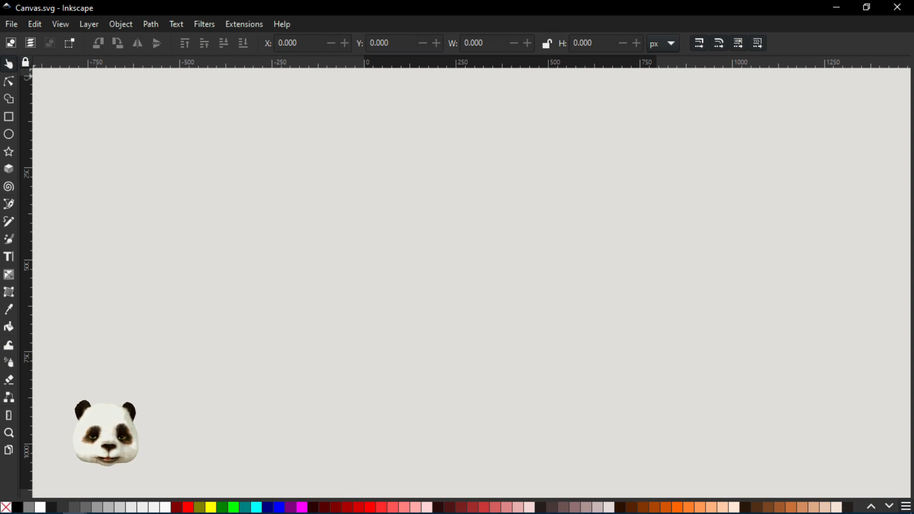
pyautogui.moveTo(913, 43); pyautogui.dragTo(662, 43)
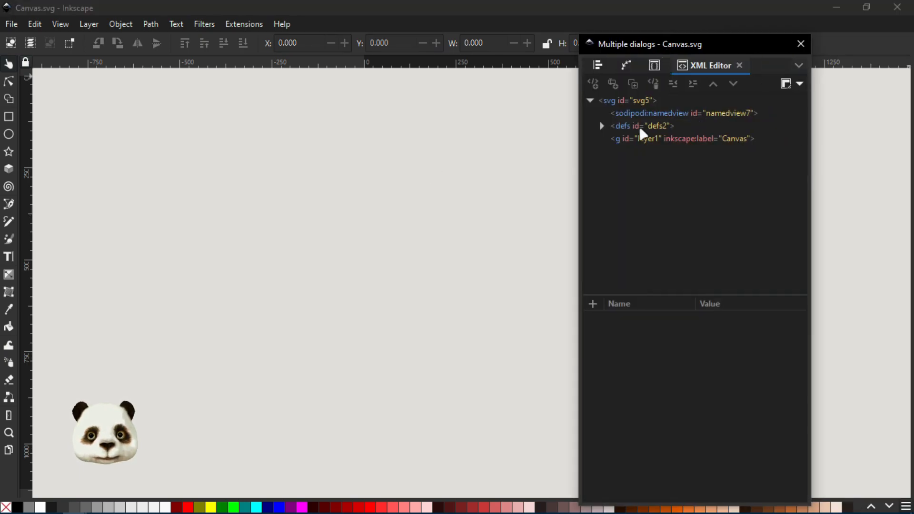
pyautogui.click(630, 138)
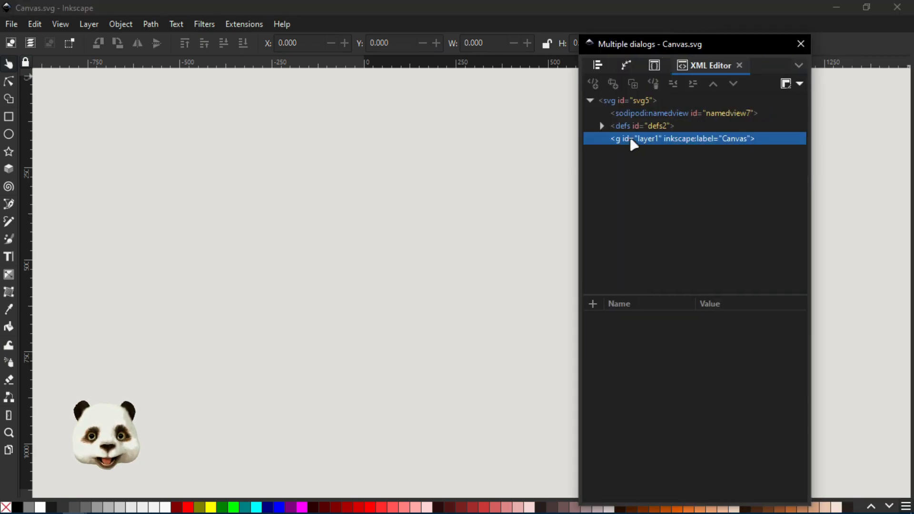
pyautogui.click(593, 84)
pyautogui.write('use')
pyautogui.press('Return')
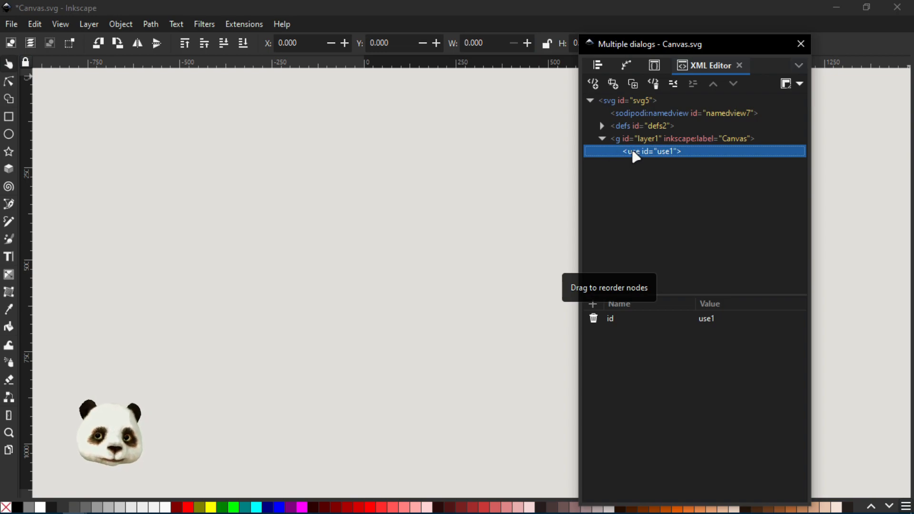
# Step: Add an xlink:href attribute with the value "Importer.svg#raposta" to the new use element
pyautogui.click(593, 303)
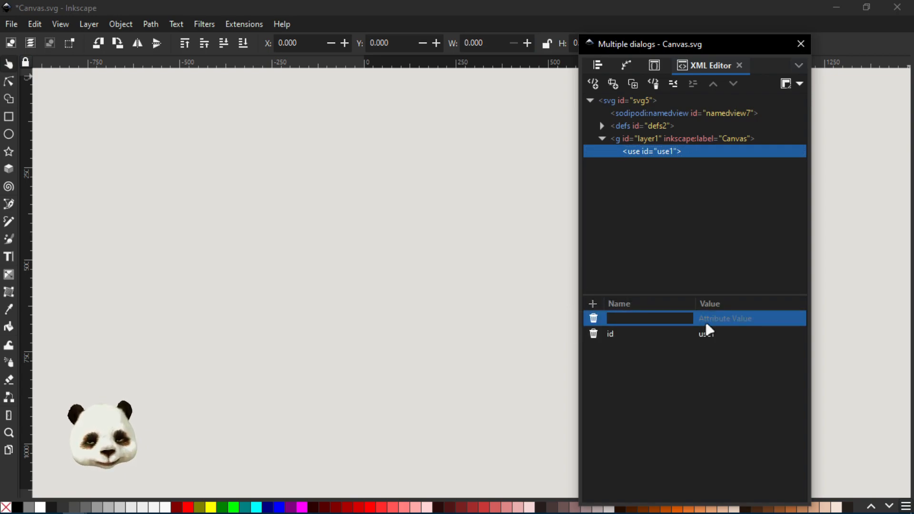
pyautogui.write('xlink:href')
pyautogui.press('Return')
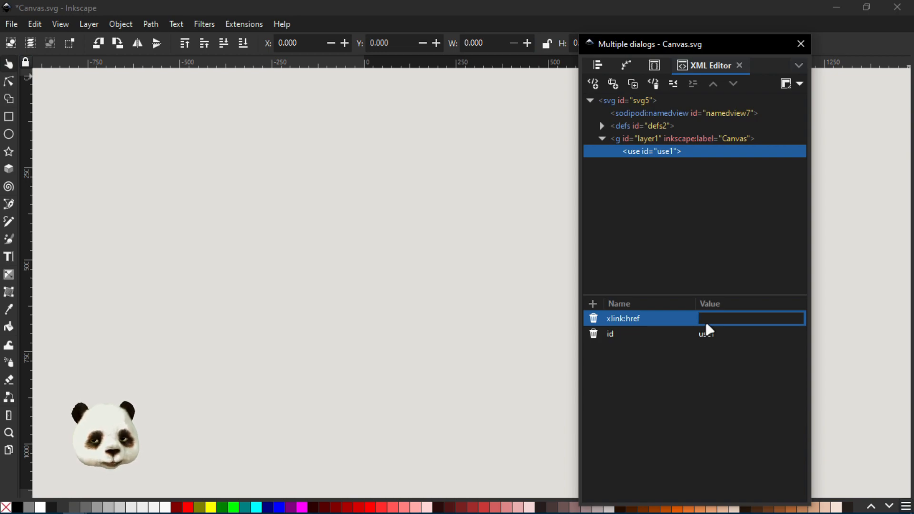
pyautogui.write('Importer')
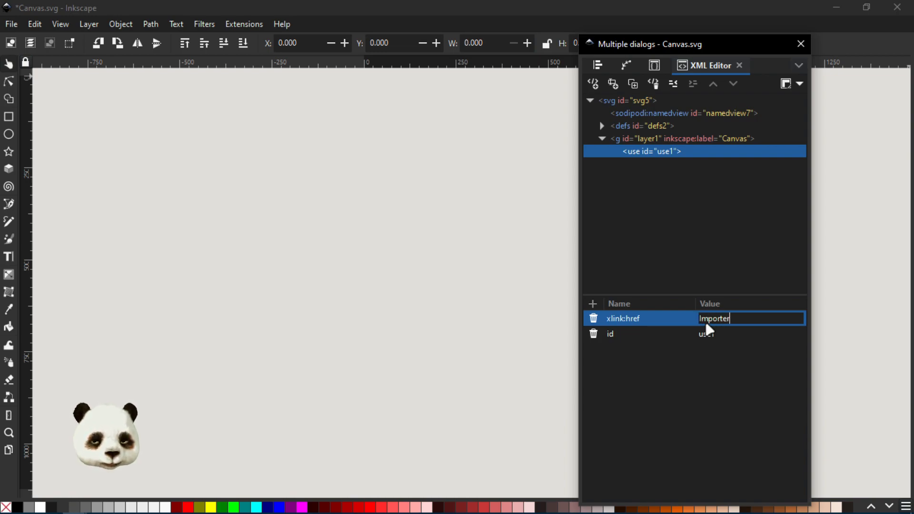
pyautogui.write('.svg')
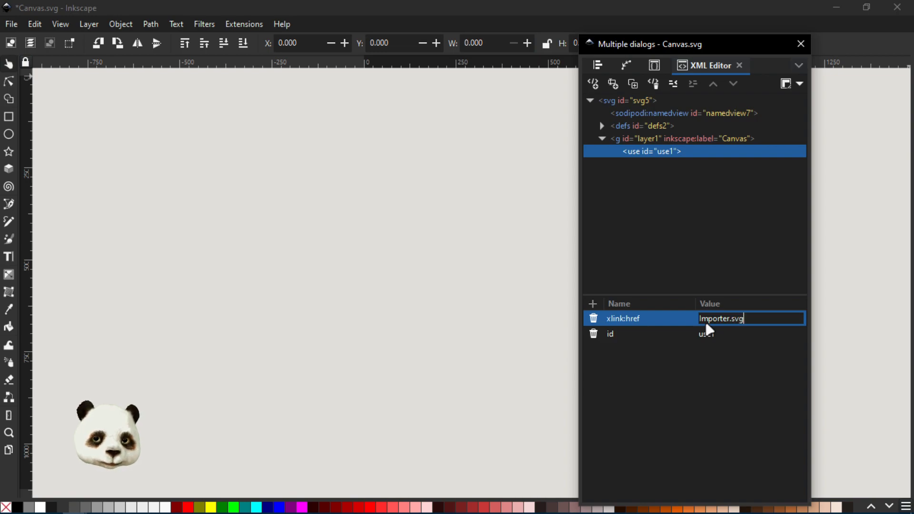
pyautogui.write('#rapost')
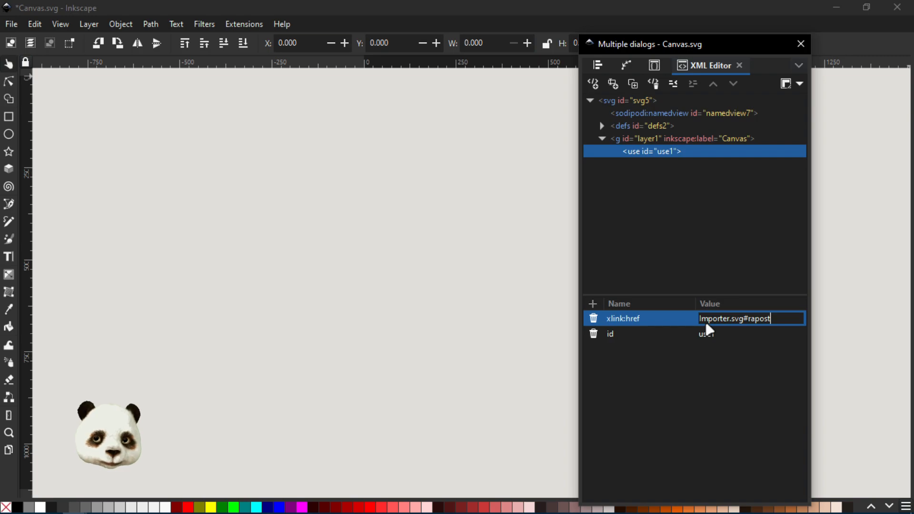
pyautogui.write('a')
pyautogui.press('Return')
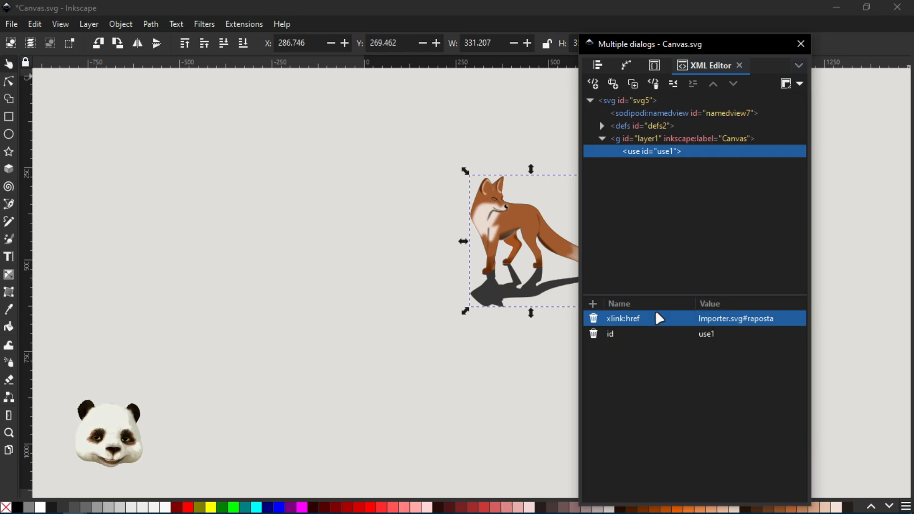
# Step: Check the linked object under the Canvas layer in Layers and Objects, clear the dialogs off the canvas and save Canvas.svg
pyautogui.moveTo(694, 44); pyautogui.dragTo(726, 63)
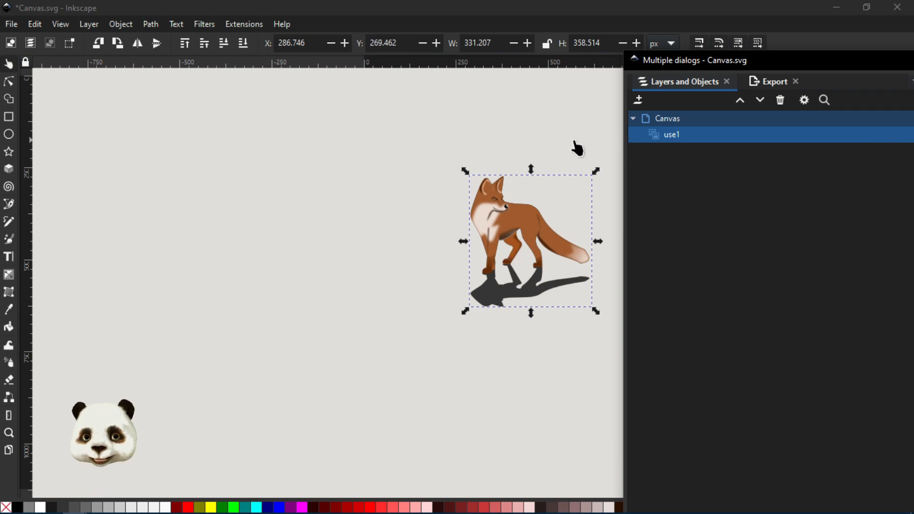
pyautogui.moveTo(694, 59); pyautogui.dragTo(907, 53)
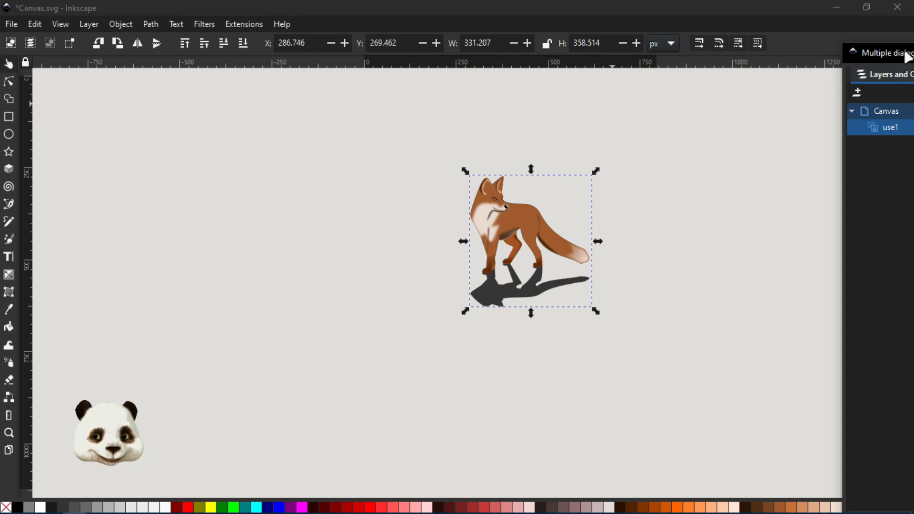
pyautogui.moveTo(907, 53); pyautogui.dragTo(913, 53)
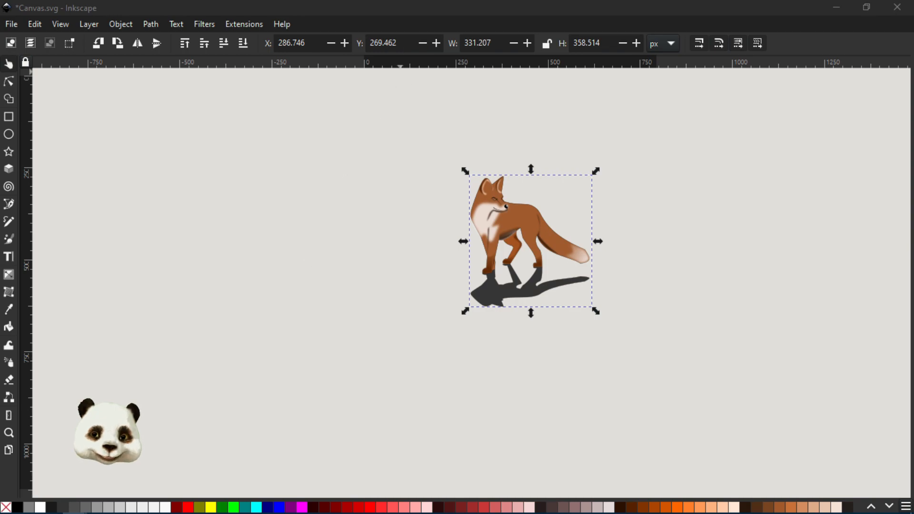
pyautogui.hotkey('ctrl', 's')
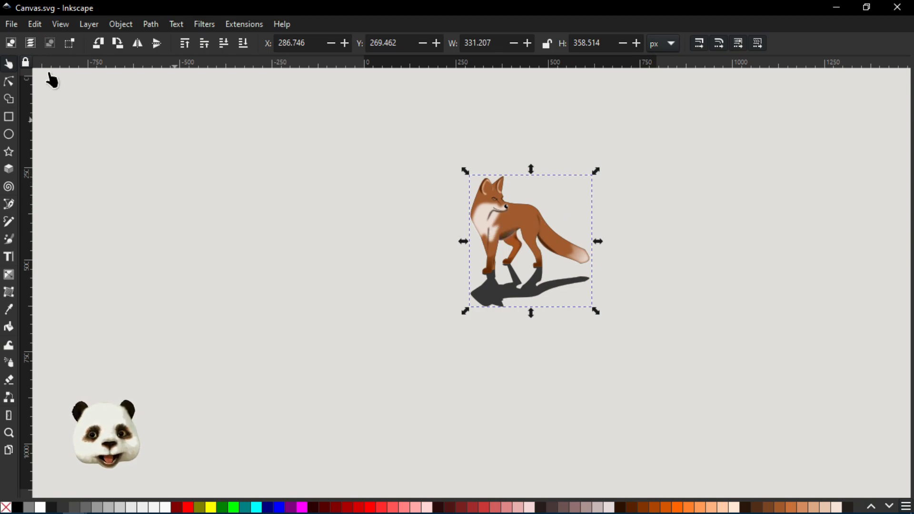
# Step: Move the linked fox to about X 123, Y 297 px in Canvas.svg and save the document
pyautogui.click(8, 82)
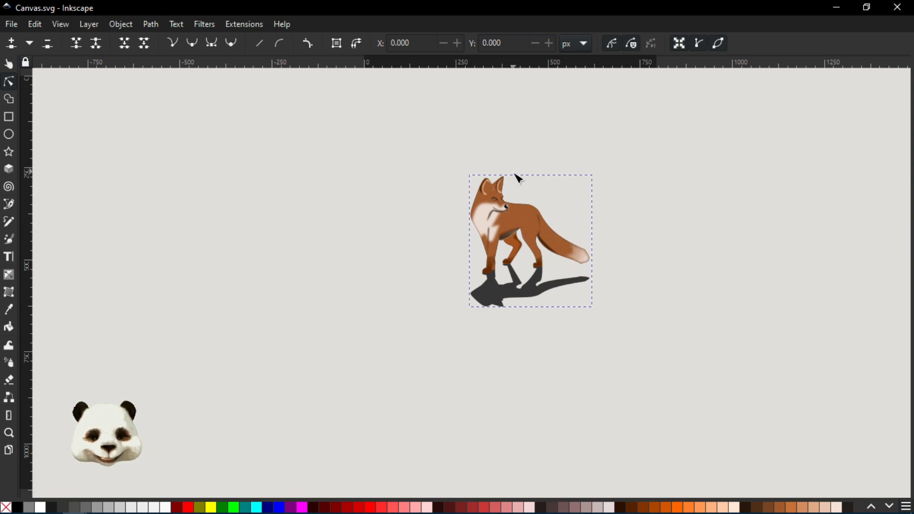
pyautogui.click(9, 65)
pyautogui.moveTo(508, 235)
pyautogui.mouseDown()
pyautogui.moveTo(473, 247)
pyautogui.moveTo(497, 241)
pyautogui.mouseUp()
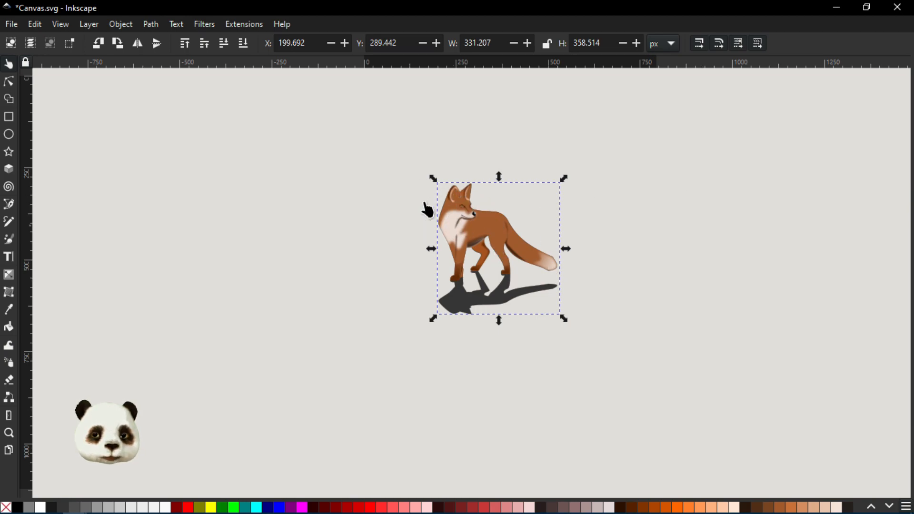
pyautogui.moveTo(566, 321)
pyautogui.mouseDown()
pyautogui.moveTo(522, 294)
pyautogui.moveTo(547, 306)
pyautogui.mouseUp()
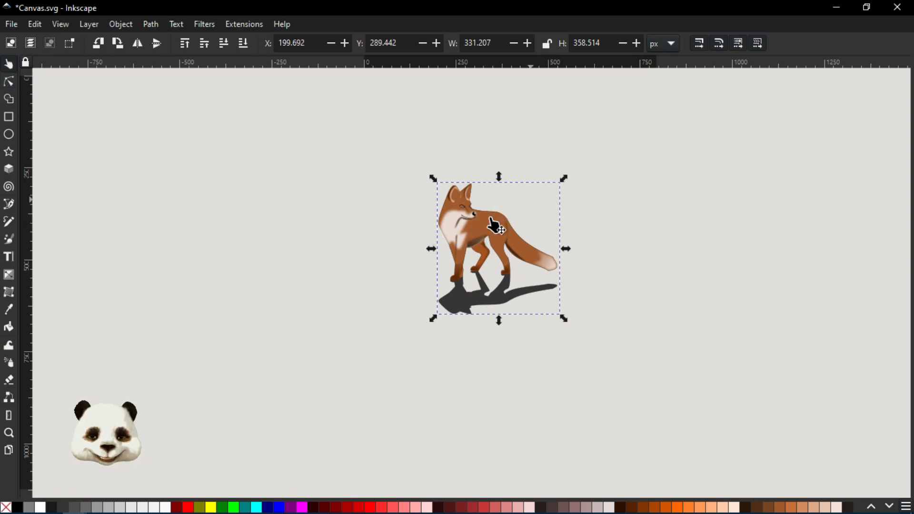
pyautogui.moveTo(490, 245)
pyautogui.mouseDown()
pyautogui.moveTo(505, 216)
pyautogui.moveTo(472, 230)
pyautogui.moveTo(475, 243)
pyautogui.mouseUp()
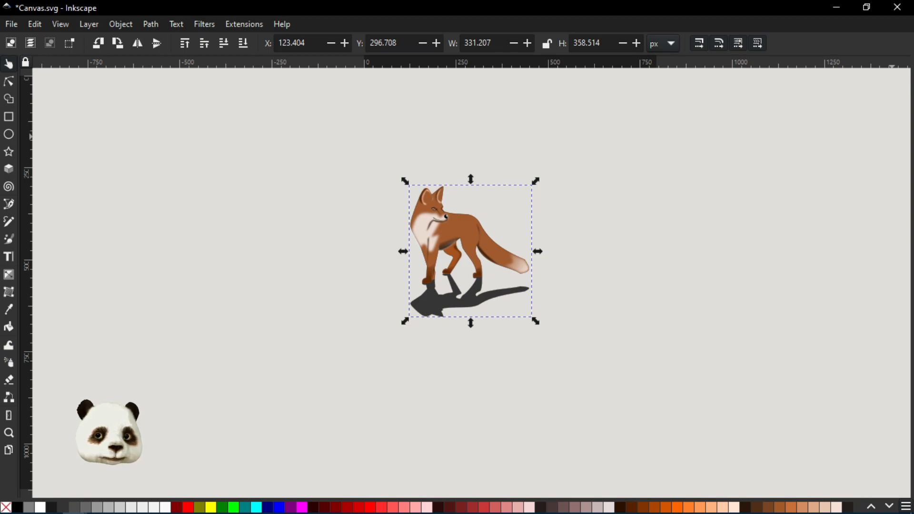
pyautogui.moveTo(913, 45); pyautogui.dragTo(734, 41)
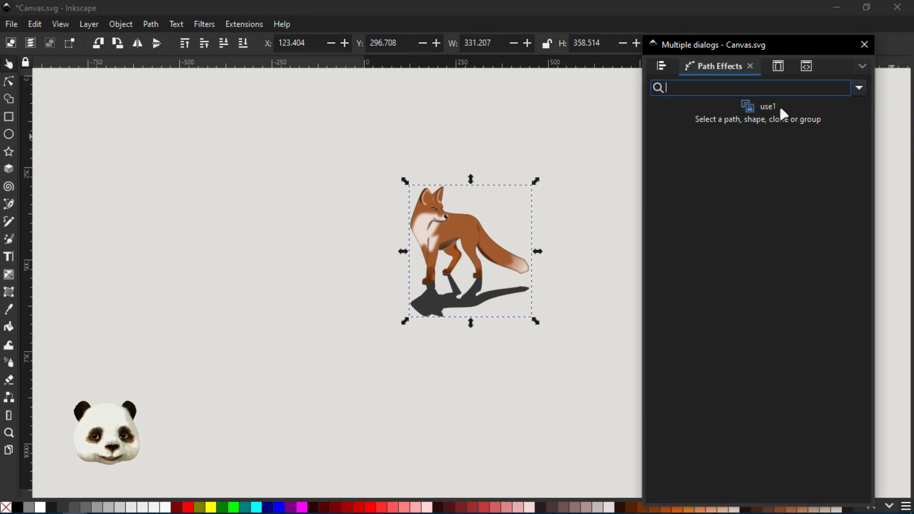
pyautogui.click(491, 8)
pyautogui.hotkey('ctrl', 's')
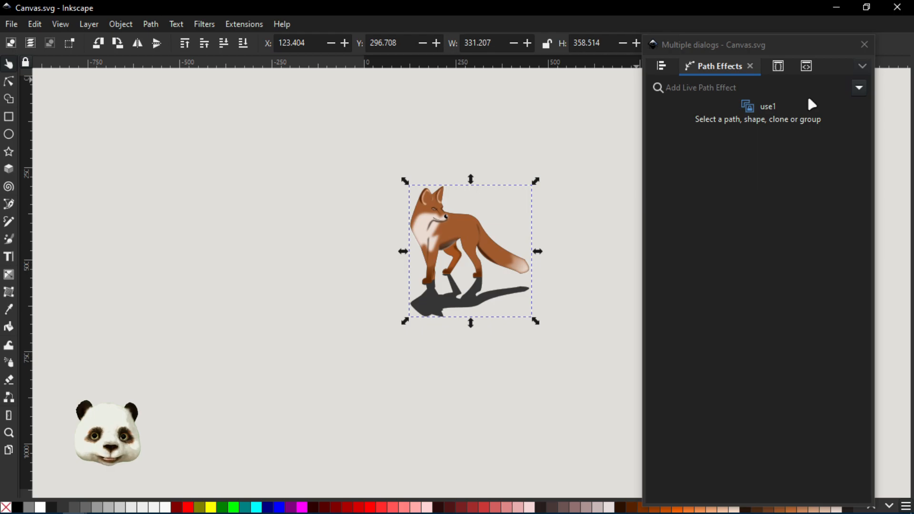
# Step: Try to apply the Perspective/Envelope path effect to the linked fox, and retry after reopening Canvas.svg
pyautogui.click(856, 89)
pyautogui.click(859, 89)
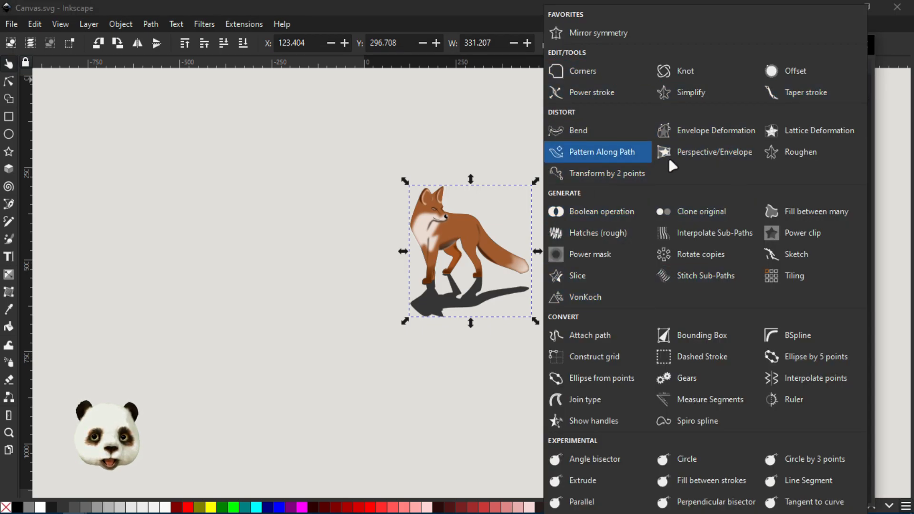
pyautogui.click(710, 149)
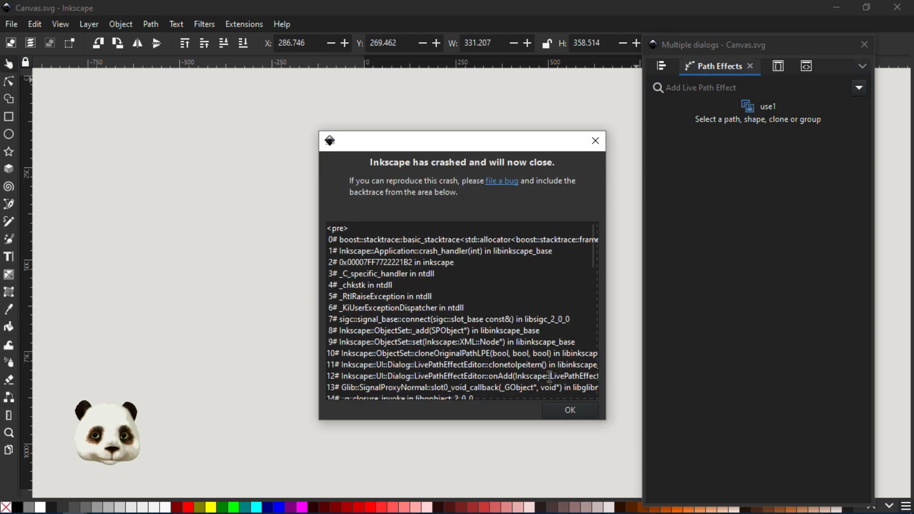
pyautogui.click(575, 413)
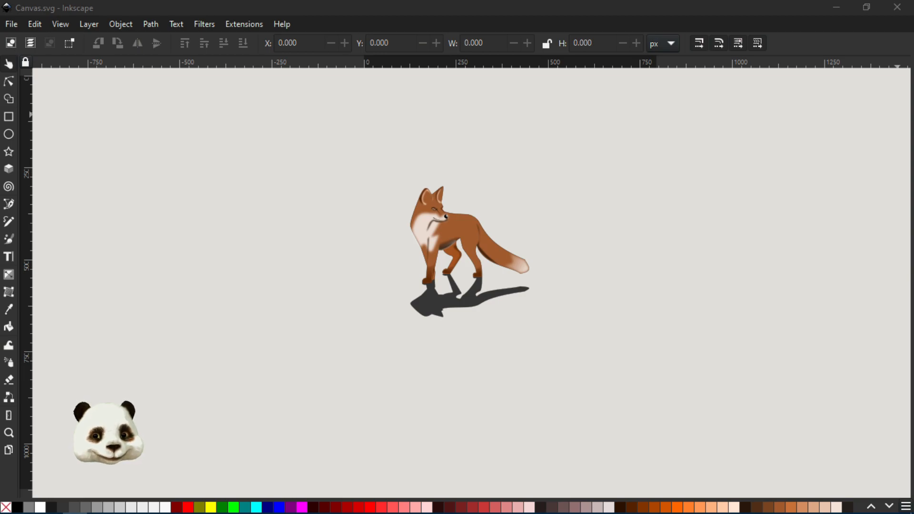
pyautogui.click(475, 237)
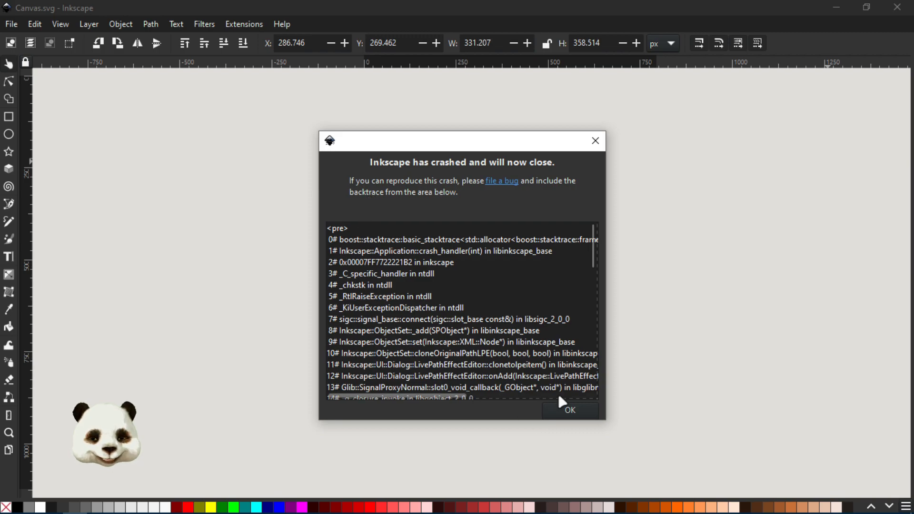
pyautogui.click(574, 413)
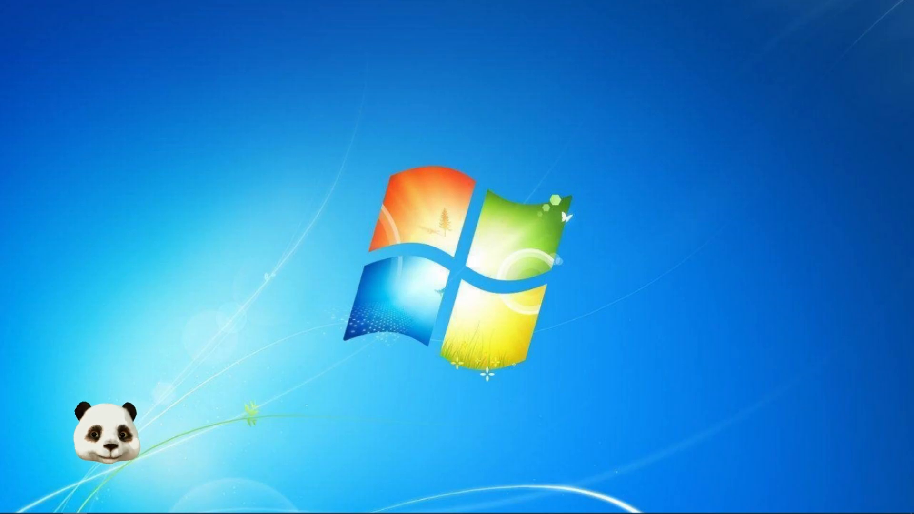
# Step: Reopen Canvas.svg and bring up Importer.svg from the Importer project folder
pyautogui.moveTo(913, 78); pyautogui.dragTo(333, 1)
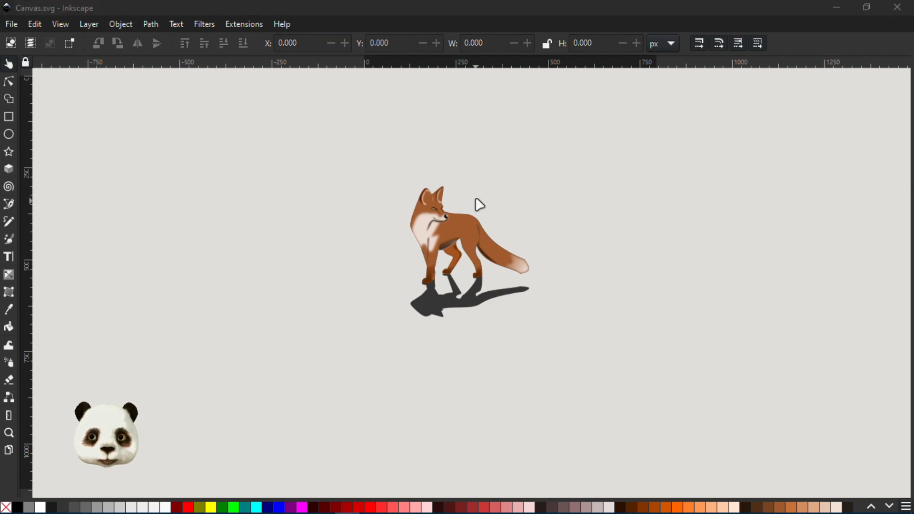
pyautogui.moveTo(548, 192); pyautogui.dragTo(509, 206)
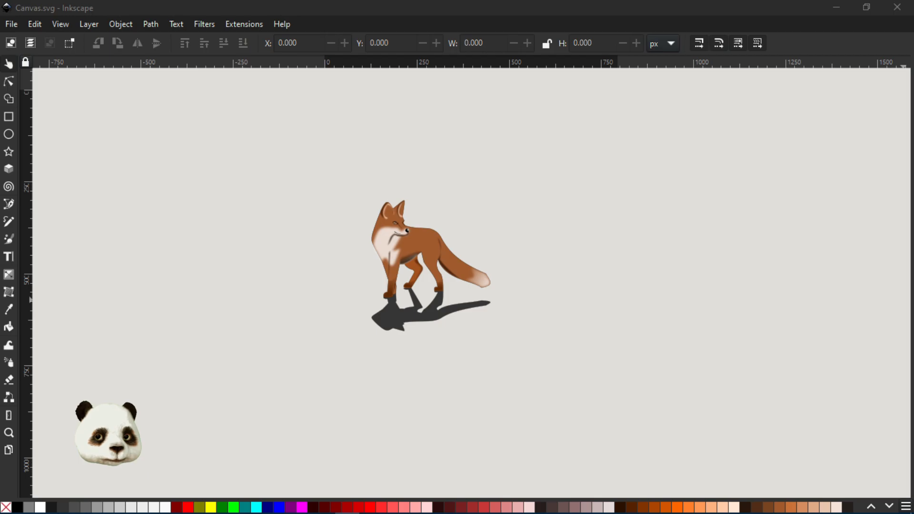
pyautogui.moveTo(913, 67); pyautogui.dragTo(912, 66)
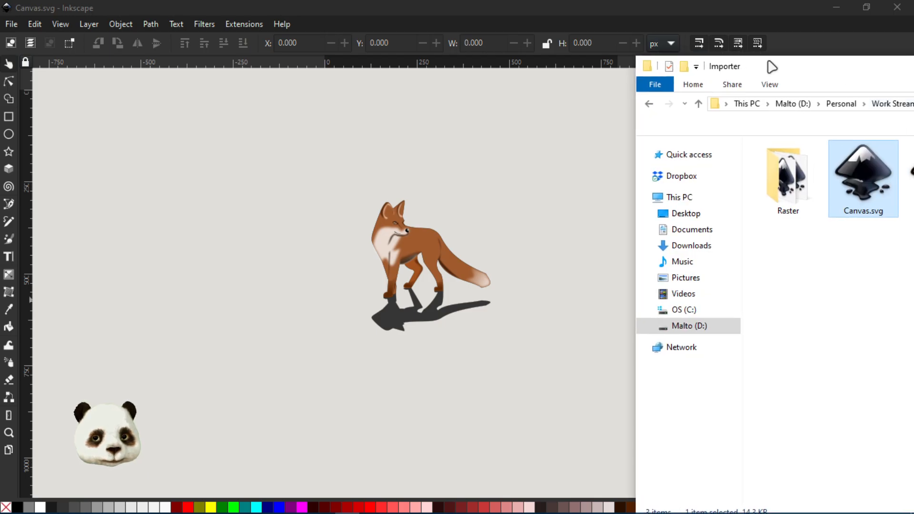
pyautogui.moveTo(830, 72); pyautogui.dragTo(713, 63)
pyautogui.click(827, 156)
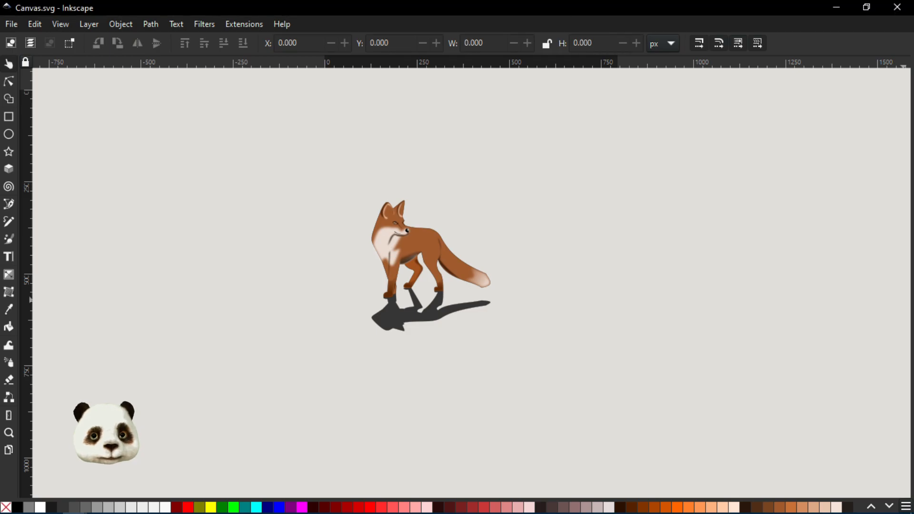
pyautogui.moveTo(385, 1); pyautogui.dragTo(365, 1)
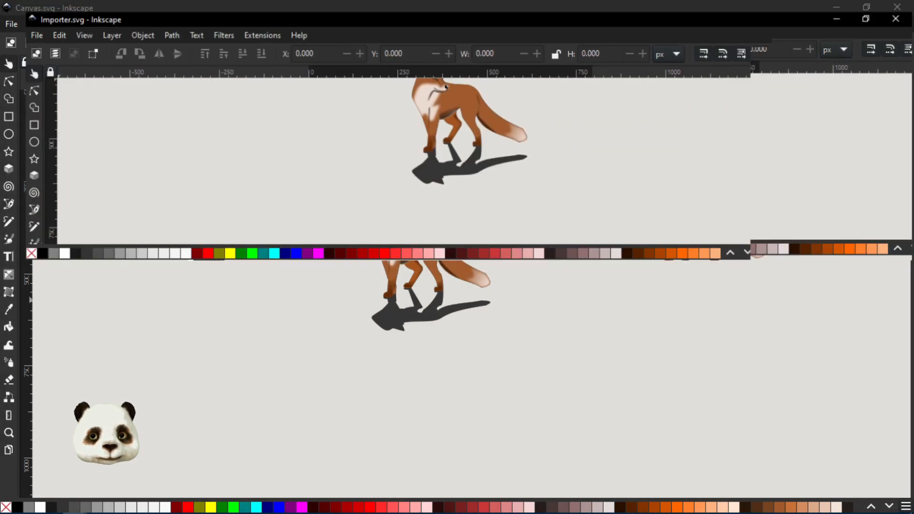
# Step: Draw a circle with a radius of about 91 px above the fox's tail in Importer.svg
pyautogui.moveTo(475, 165); pyautogui.dragTo(394, 180)
pyautogui.click(8, 135)
pyautogui.moveTo(458, 125)
pyautogui.mouseDown()
pyautogui.moveTo(503, 182)
pyautogui.moveTo(525, 193)
pyautogui.mouseUp()
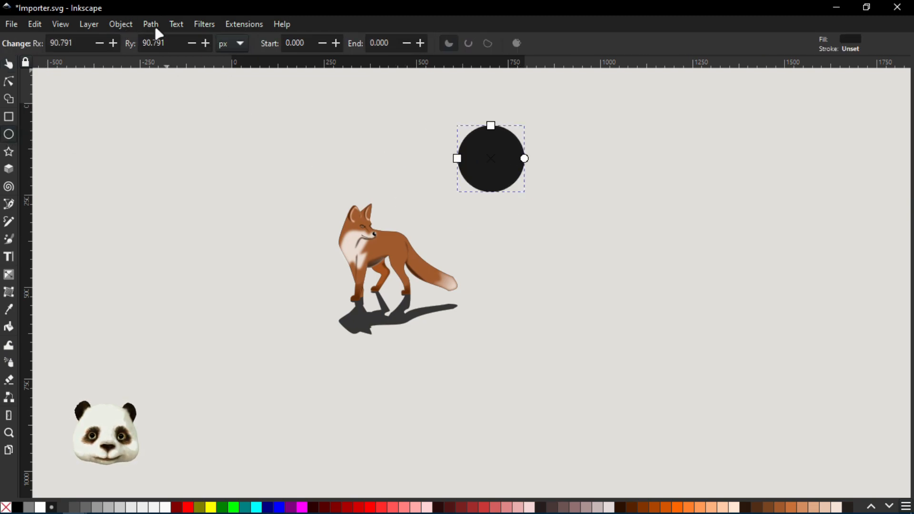
# Step: Bring up the Filter Editor beside the new circle and fill the circle with dark red
pyautogui.click(197, 24)
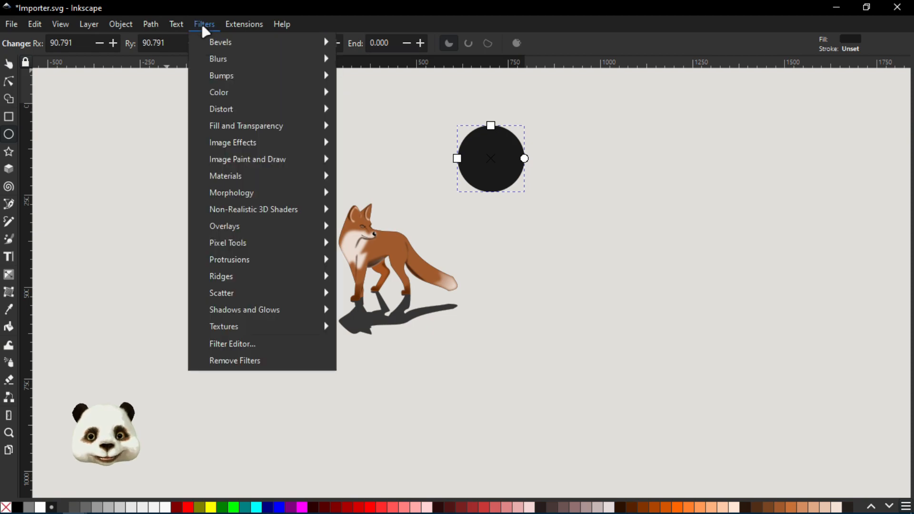
pyautogui.click(257, 347)
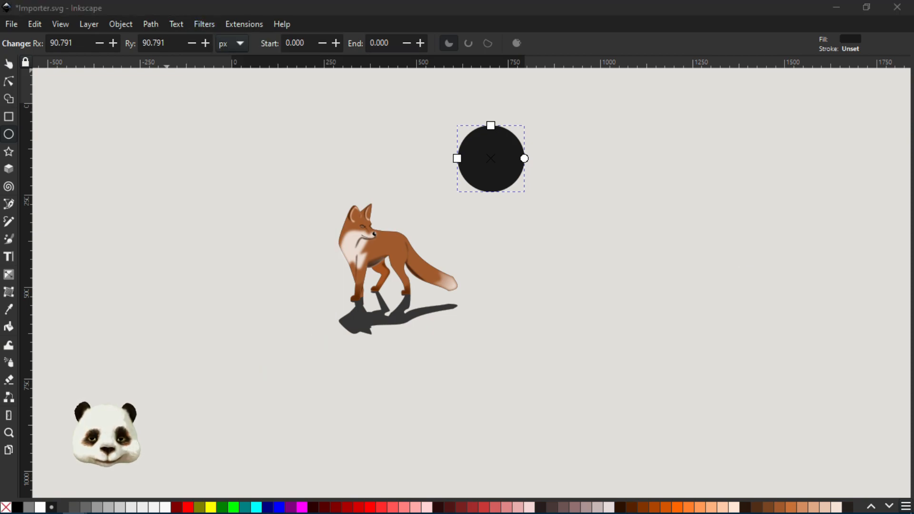
pyautogui.moveTo(682, 23); pyautogui.dragTo(703, 40)
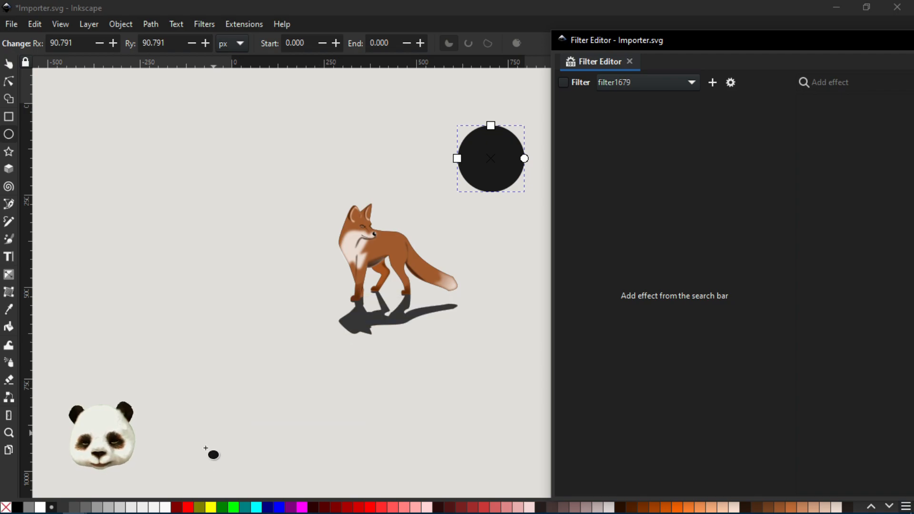
pyautogui.click(176, 508)
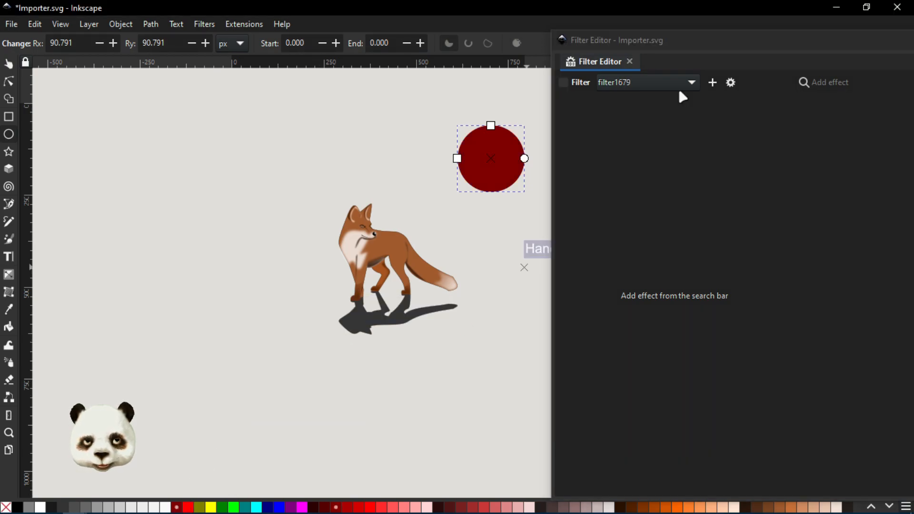
pyautogui.moveTo(668, 45); pyautogui.dragTo(642, 52)
pyautogui.moveTo(366, 161); pyautogui.dragTo(100, 174)
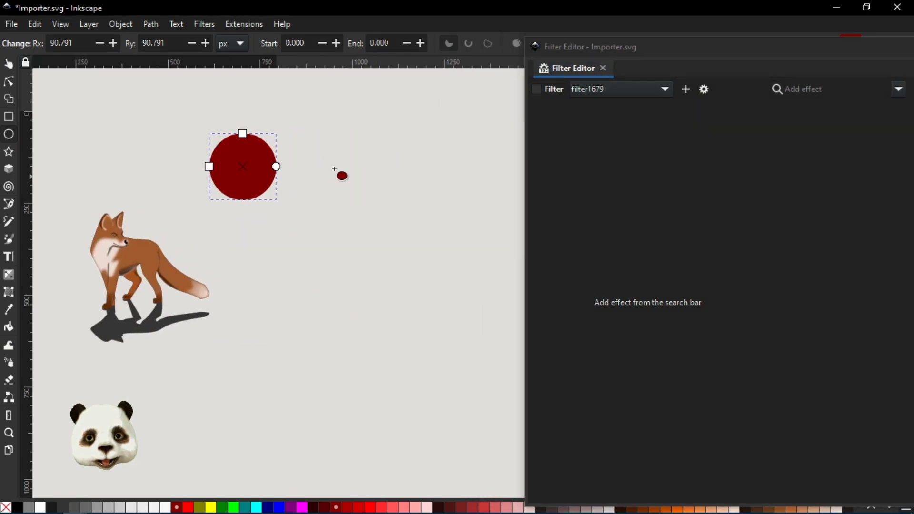
pyautogui.moveTo(662, 50); pyautogui.dragTo(526, 43)
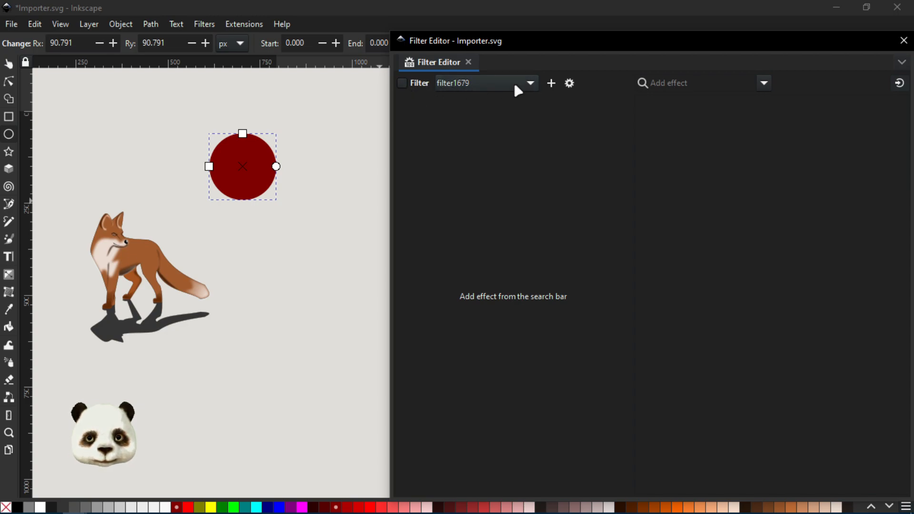
# Step: Create a new filter in the Filter Editor and rename it drop_shadow
pyautogui.click(528, 83)
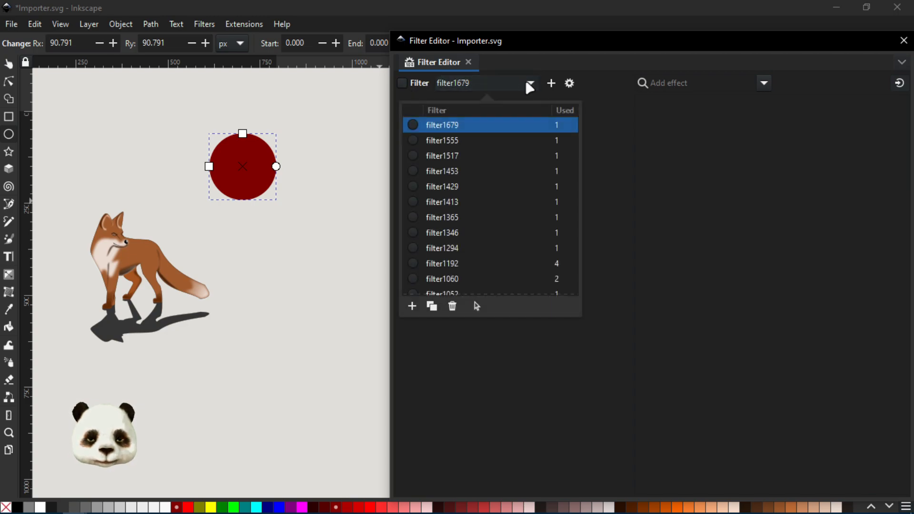
pyautogui.click(529, 86)
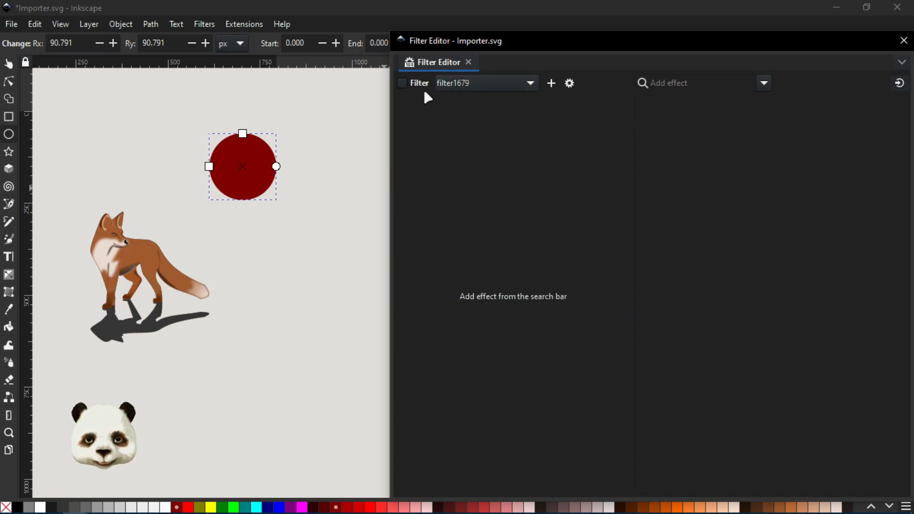
pyautogui.click(552, 87)
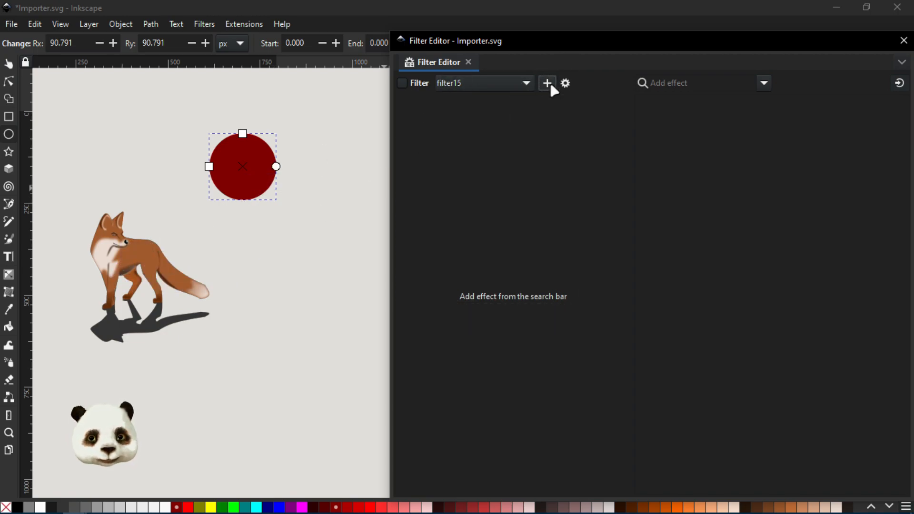
pyautogui.click(511, 84)
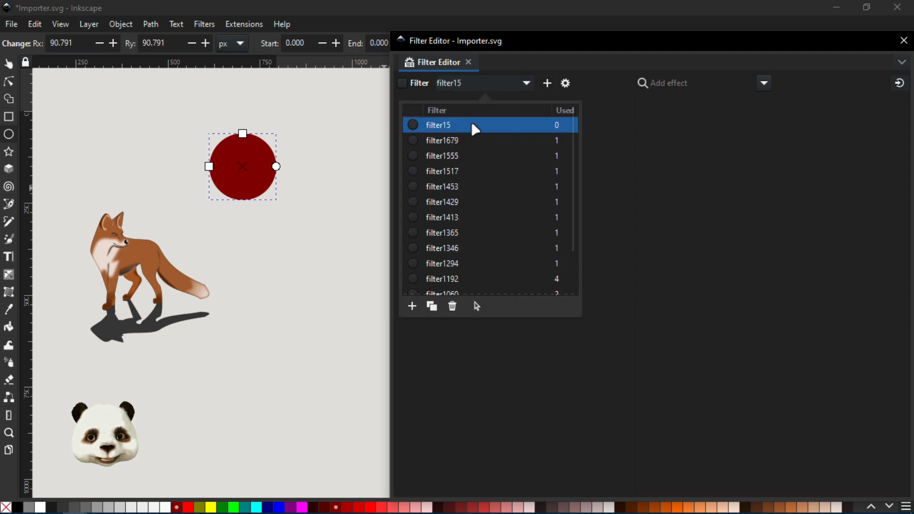
pyautogui.click(441, 125)
pyautogui.write('Drop')
pyautogui.press('BackSpace')
pyautogui.press('BackSpace')
pyautogui.press('BackSpace')
pyautogui.press('BackSpace')
pyautogui.write('dr')
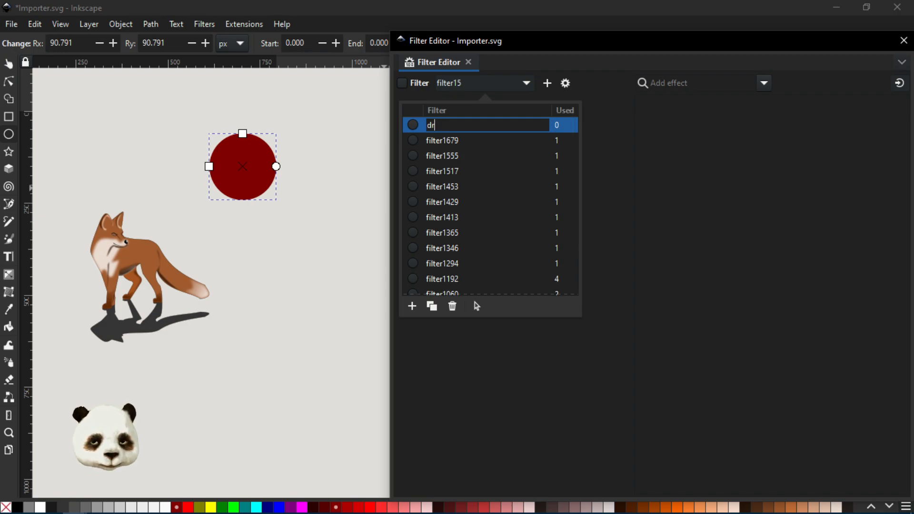
pyautogui.write('op_shadow')
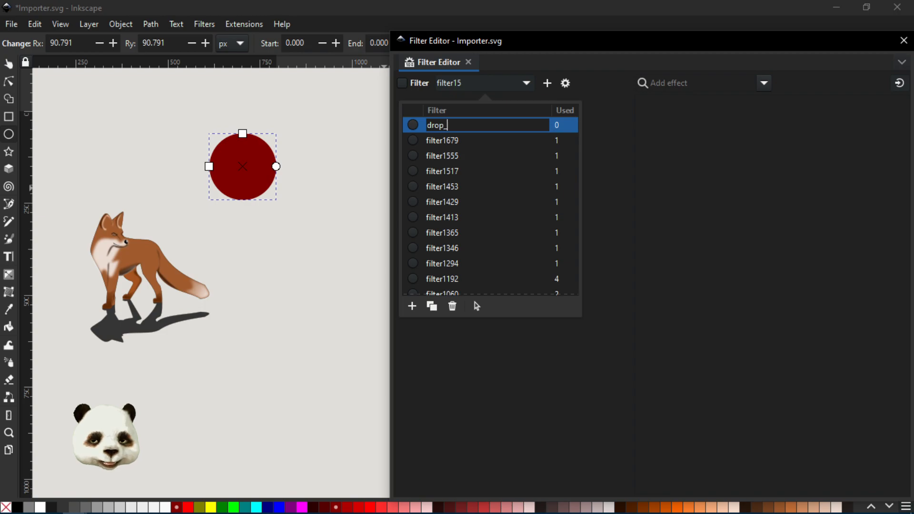
pyautogui.press('Return')
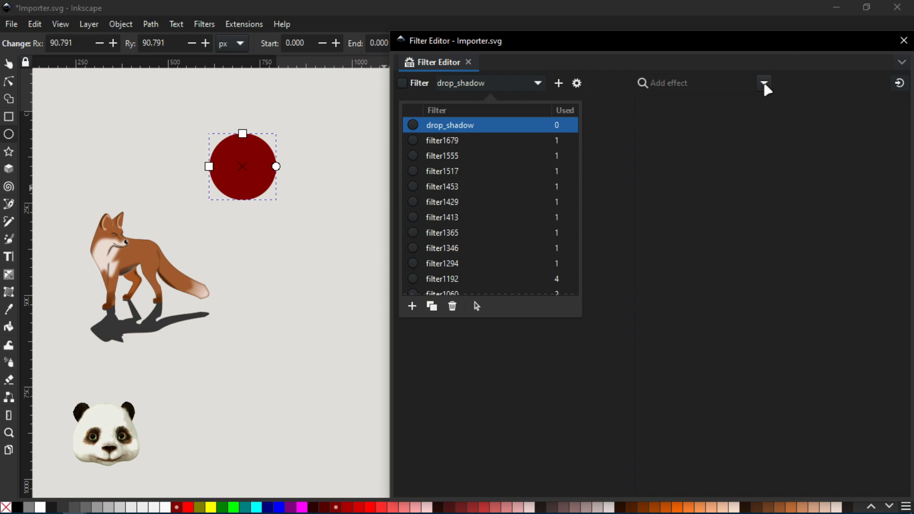
# Step: Add an Offset effect to the drop_shadow filter with Delta X 6 and Delta Y 6
pyautogui.click(765, 87)
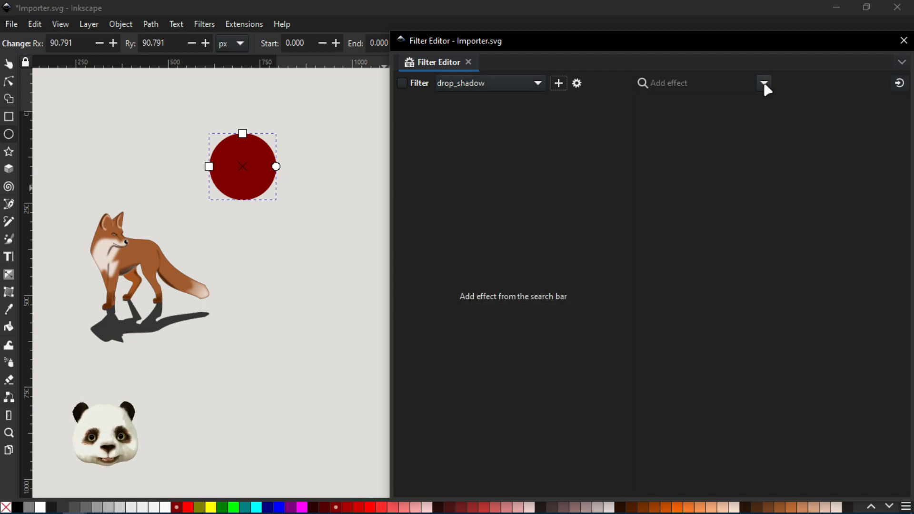
pyautogui.click(765, 85)
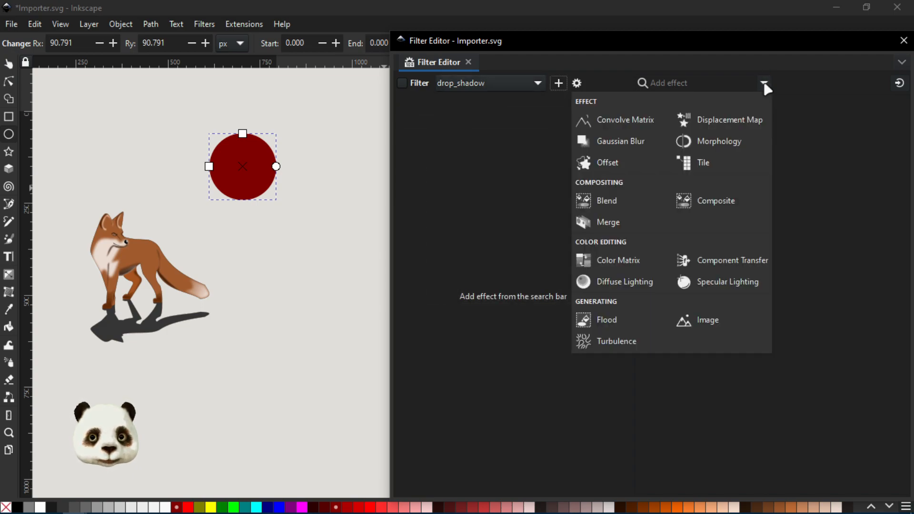
pyautogui.click(601, 164)
pyautogui.click(601, 143)
pyautogui.write('6')
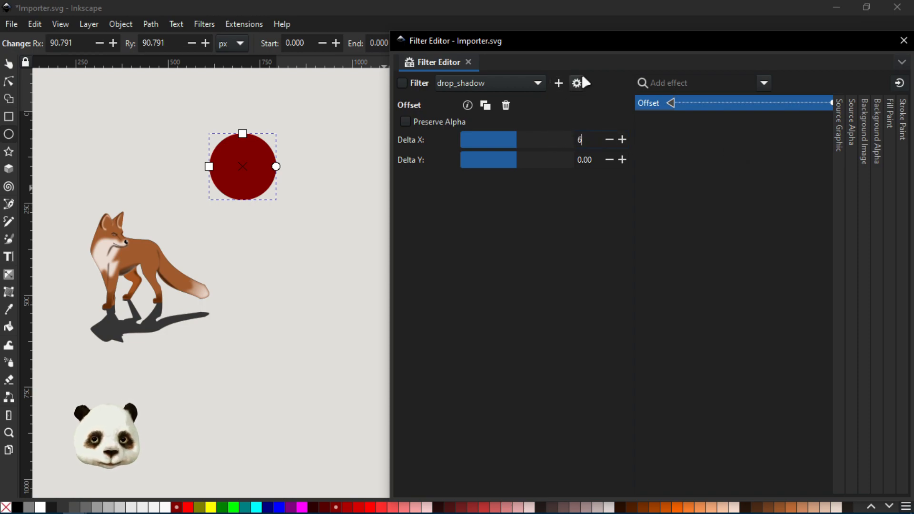
pyautogui.press('Tab')
pyautogui.scroll(-3, 203, 230)
pyautogui.moveTo(287, 205); pyautogui.dragTo(85, 277)
pyautogui.click(588, 160)
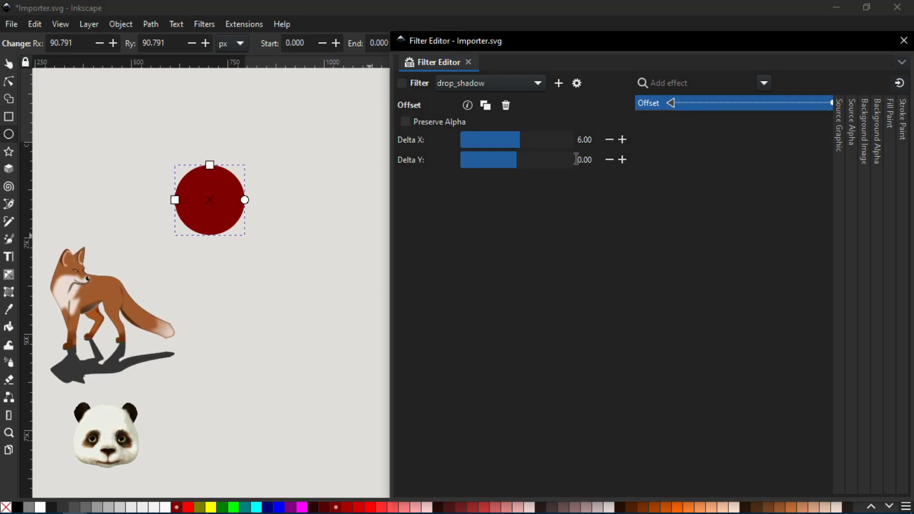
pyautogui.write('6')
pyautogui.press('Return')
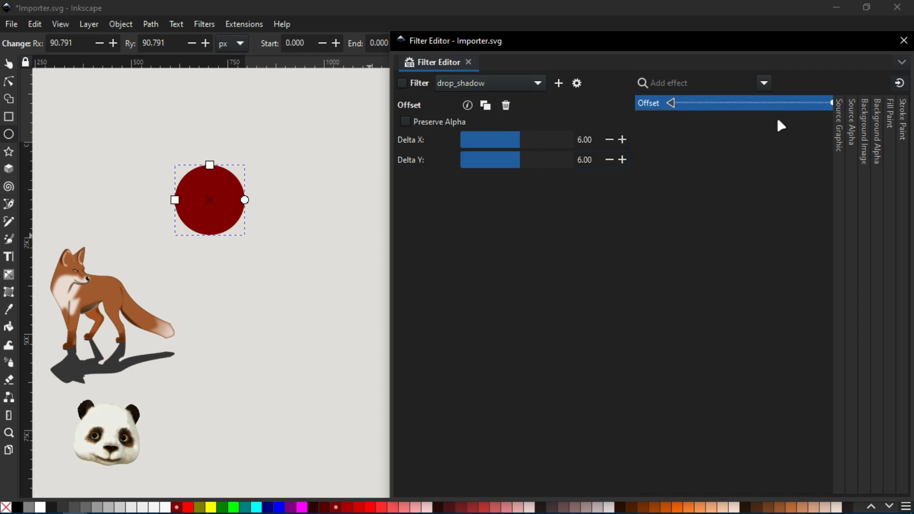
# Step: Connect the Offset effect to Source Alpha and enable drop_shadow on the circle, trying Source Graphic as the input for comparison
pyautogui.moveTo(825, 104)
pyautogui.mouseDown()
pyautogui.moveTo(834, 107)
pyautogui.moveTo(816, 107)
pyautogui.mouseUp()
pyautogui.moveTo(672, 104); pyautogui.dragTo(850, 99)
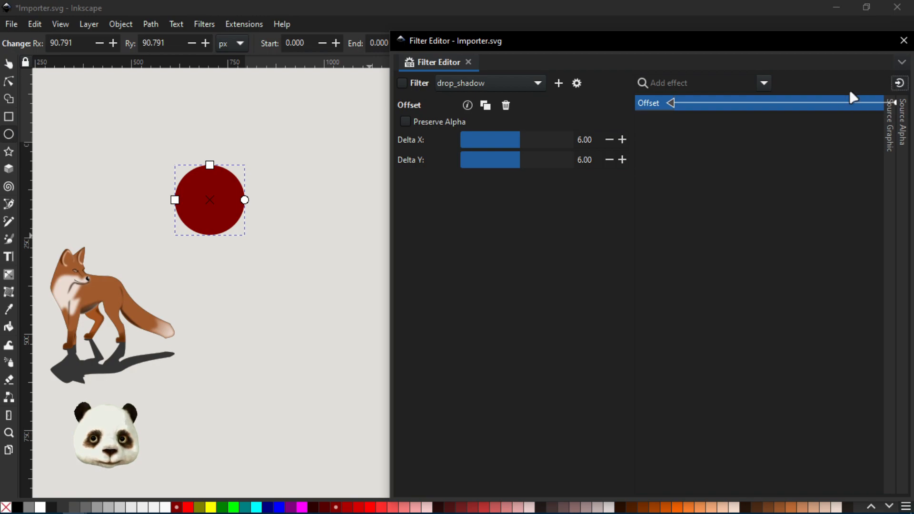
pyautogui.click(403, 83)
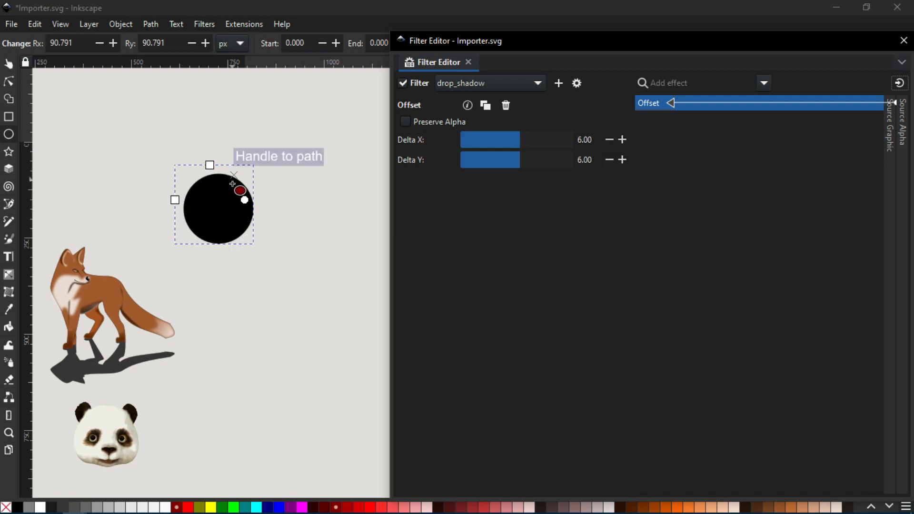
pyautogui.moveTo(672, 105); pyautogui.dragTo(890, 108)
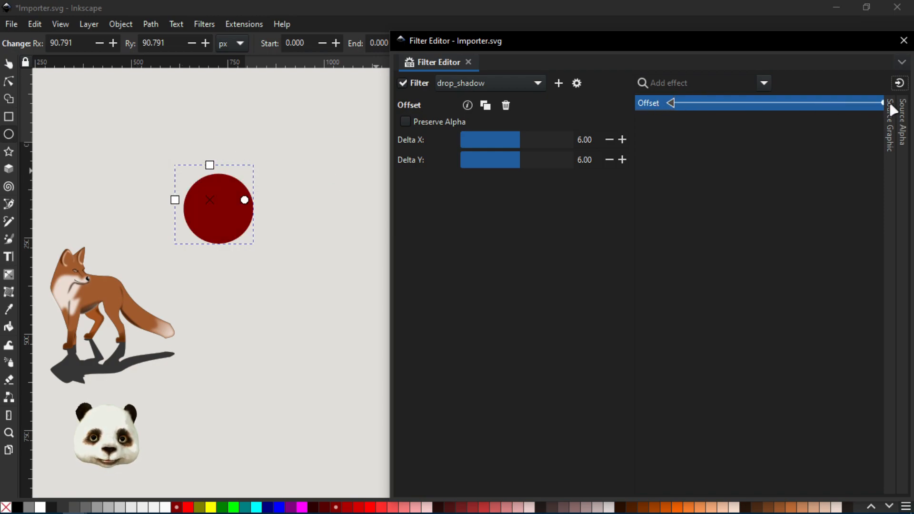
pyautogui.moveTo(671, 104); pyautogui.dragTo(904, 106)
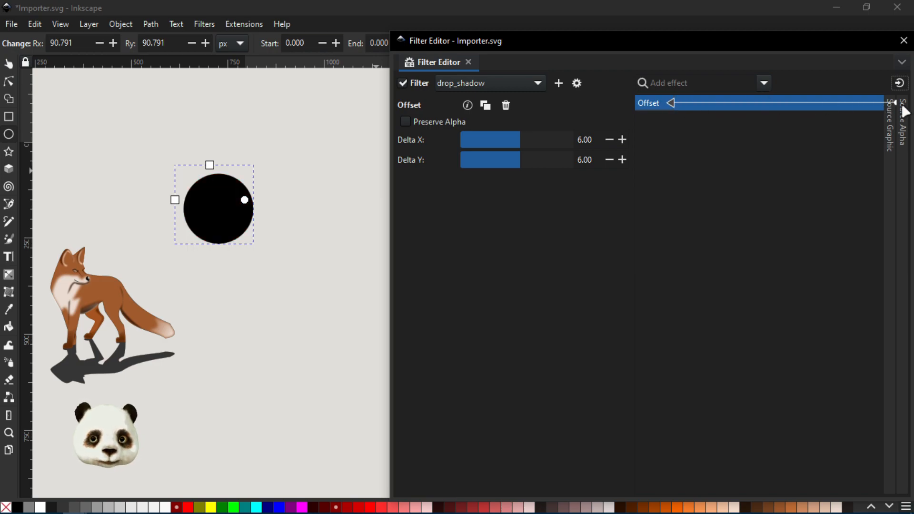
# Step: Add a Gaussian Blur effect after the Offset and set its size to 4
pyautogui.click(766, 85)
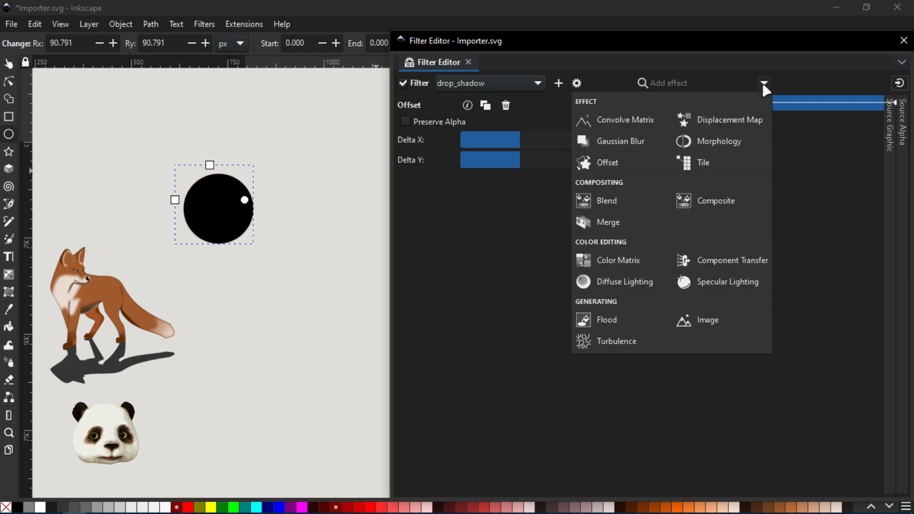
pyautogui.click(627, 142)
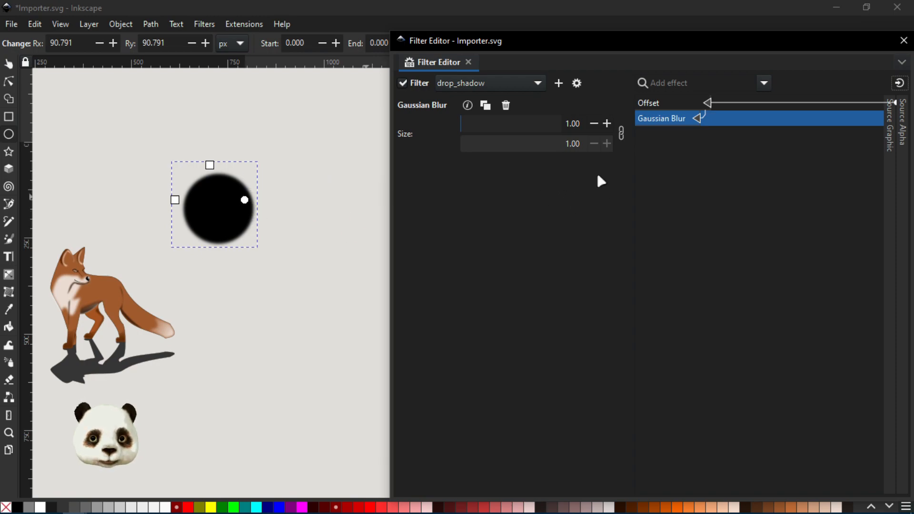
pyautogui.click(606, 123)
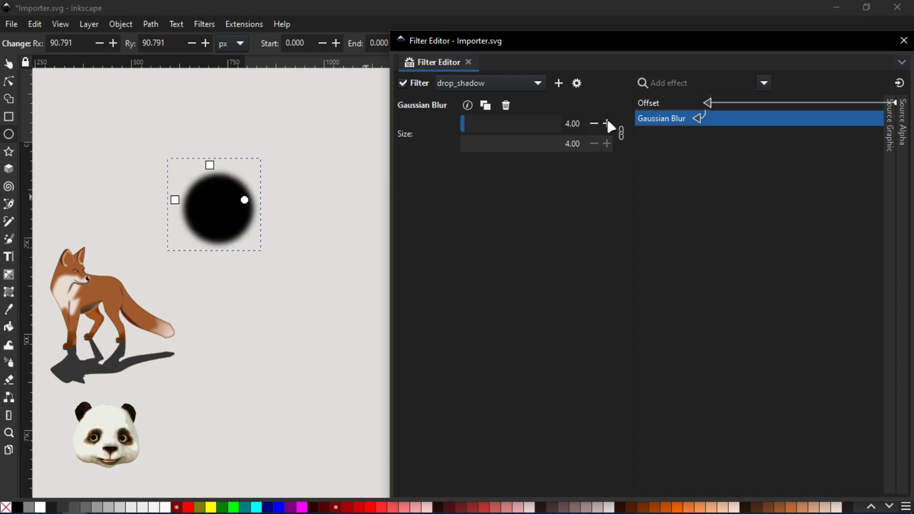
pyautogui.click(607, 123)
pyautogui.click(607, 124)
pyautogui.click(607, 124)
pyautogui.click(595, 124)
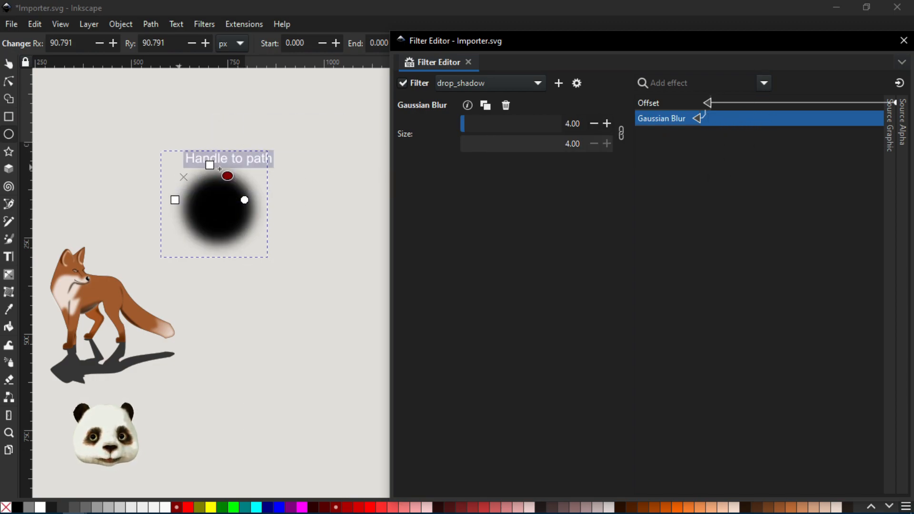
# Step: Add a Merge effect that takes the Gaussian Blur as its first input and Source Graphic as its second
pyautogui.click(765, 83)
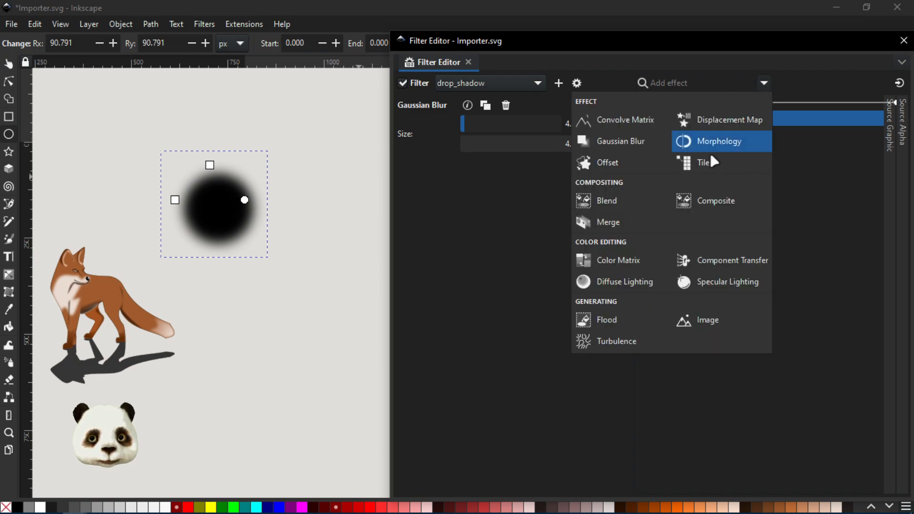
pyautogui.click(612, 223)
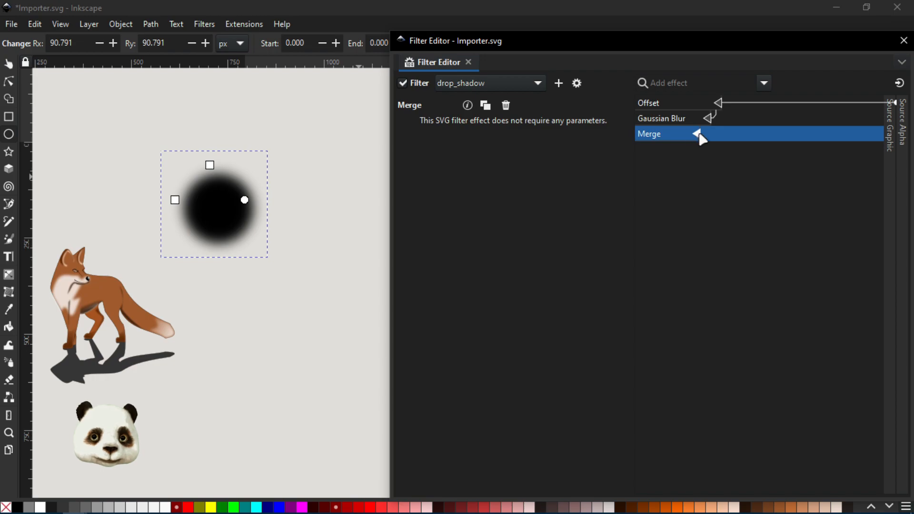
pyautogui.moveTo(700, 137); pyautogui.dragTo(709, 116)
pyautogui.moveTo(698, 150); pyautogui.dragTo(885, 153)
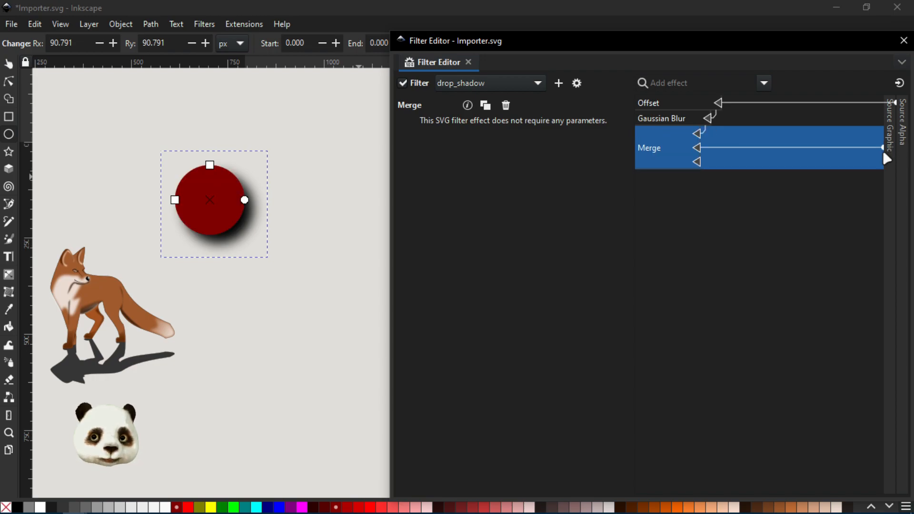
# Step: Try Source Alpha as the second Merge input and Source Graphic as the Offset input, and return the Offset to Source Alpha
pyautogui.moveTo(696, 148); pyautogui.dragTo(904, 153)
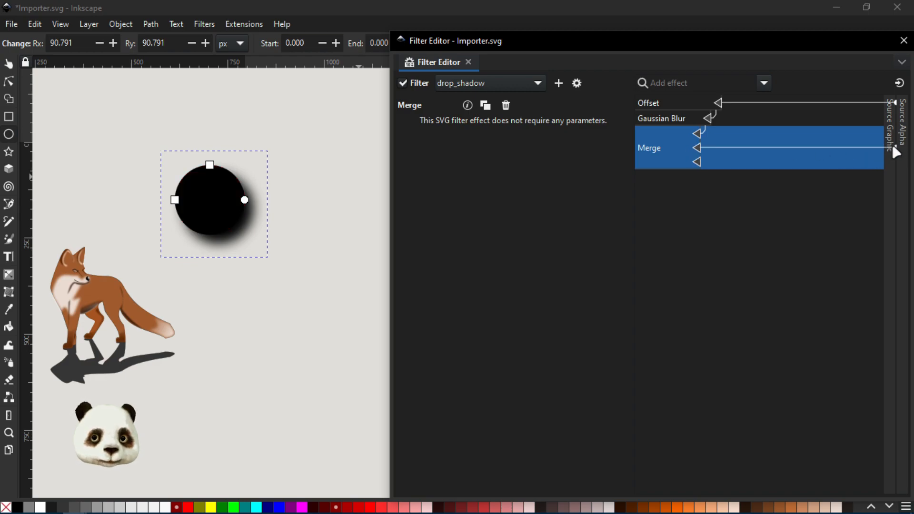
pyautogui.moveTo(716, 102); pyautogui.dragTo(894, 111)
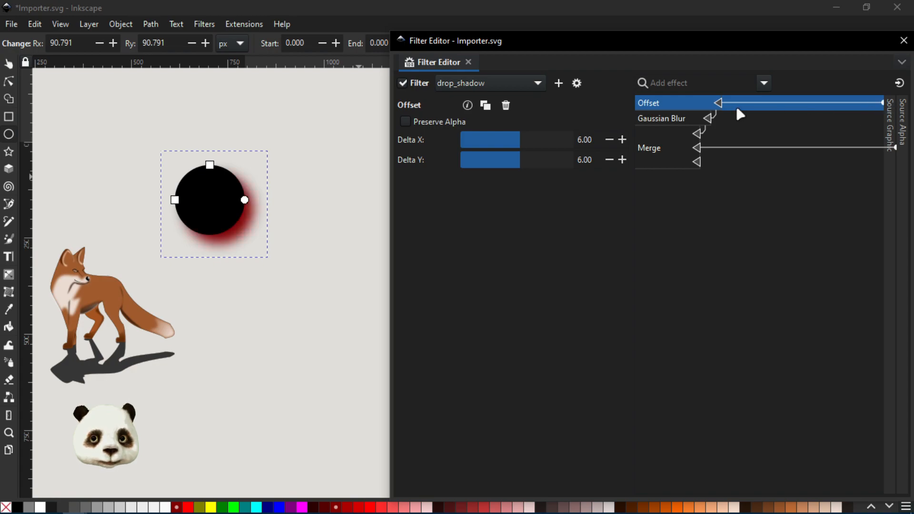
pyautogui.moveTo(719, 103); pyautogui.dragTo(901, 110)
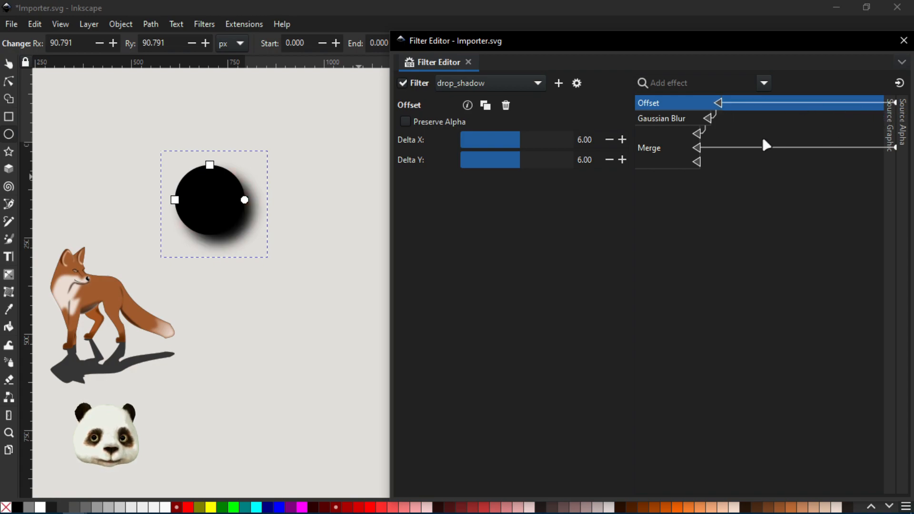
# Step: Rewire the Merge effect with Source Graphic as its first input and Gaussian Blur as its second
pyautogui.moveTo(698, 147); pyautogui.dragTo(903, 139)
pyautogui.moveTo(699, 134); pyautogui.dragTo(892, 144)
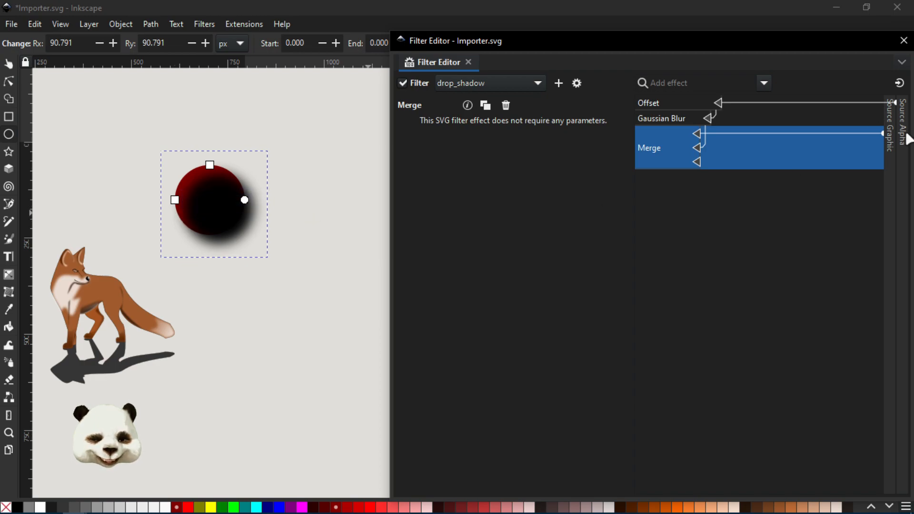
# Step: Add a Composite effect after the Merge with Source Graphic as its first input and Offset as its second
pyautogui.click(765, 83)
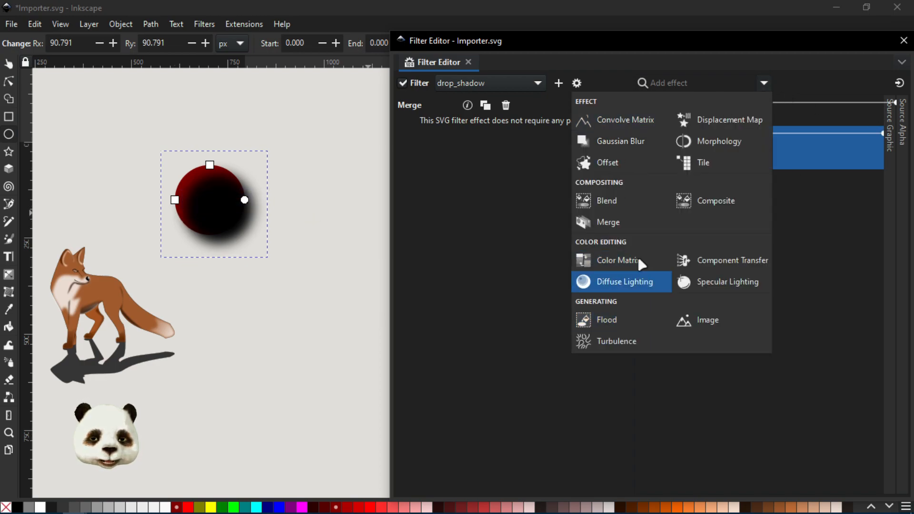
pyautogui.click(705, 204)
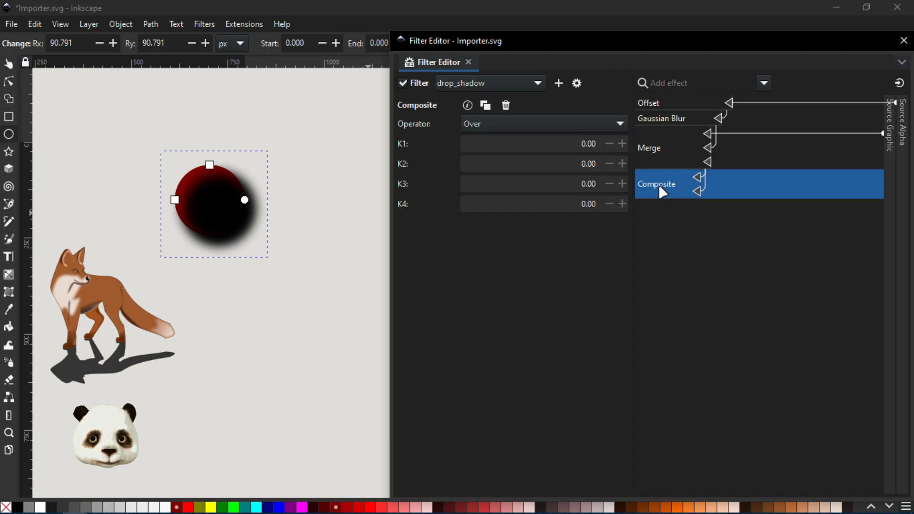
pyautogui.moveTo(699, 195); pyautogui.dragTo(888, 191)
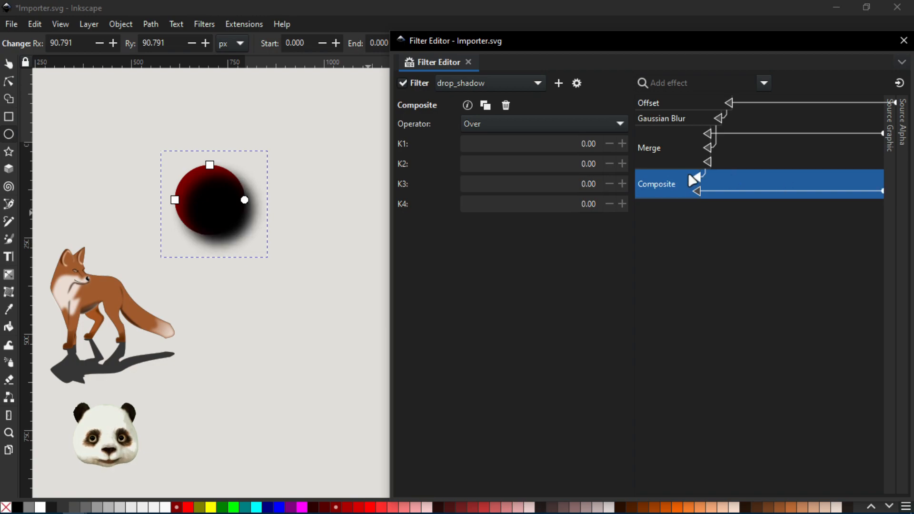
pyautogui.moveTo(721, 175); pyautogui.dragTo(729, 103)
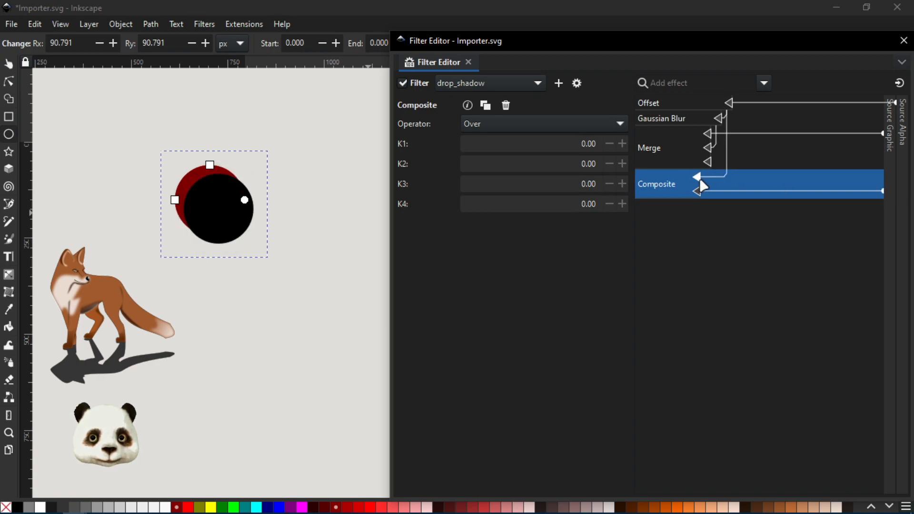
pyautogui.moveTo(698, 177); pyautogui.dragTo(731, 119)
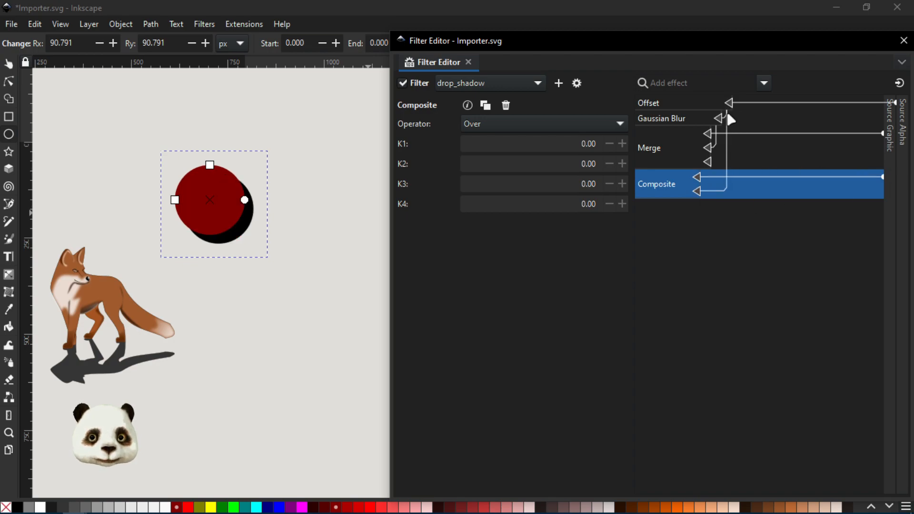
# Step: Try the In, Over, Atop, XOR and Out operators on the Composite effect, ending with In
pyautogui.click(529, 126)
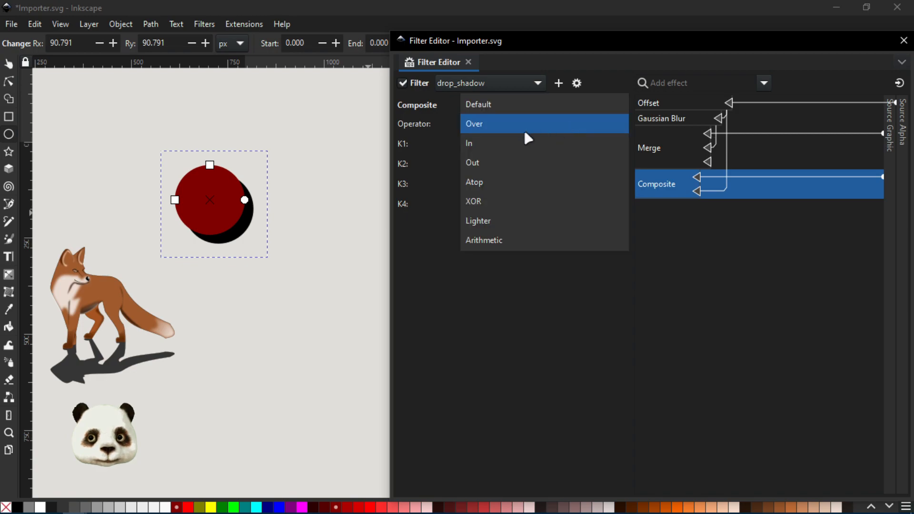
pyautogui.click(497, 142)
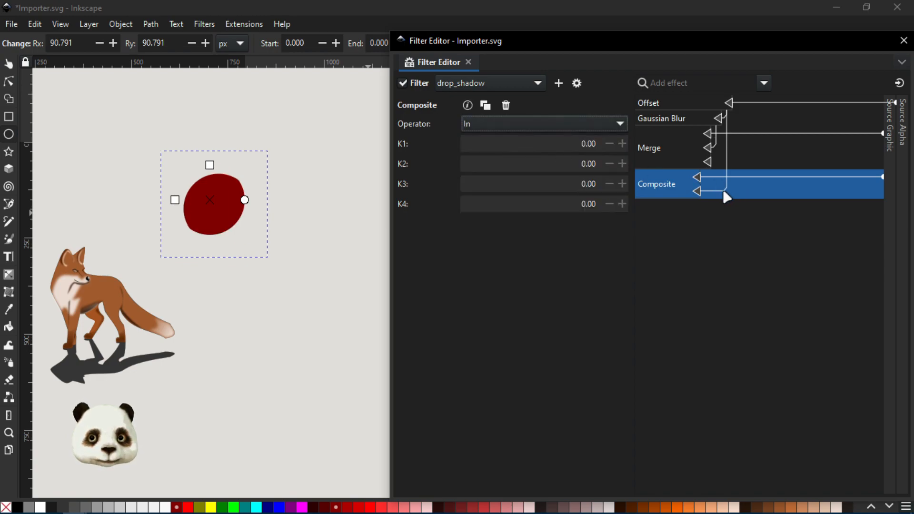
pyautogui.click(559, 123)
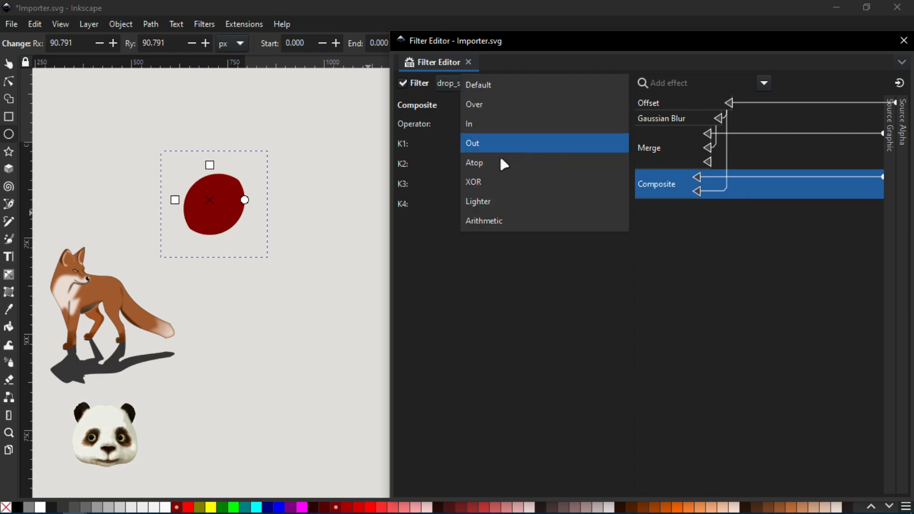
pyautogui.click(488, 104)
pyautogui.click(520, 123)
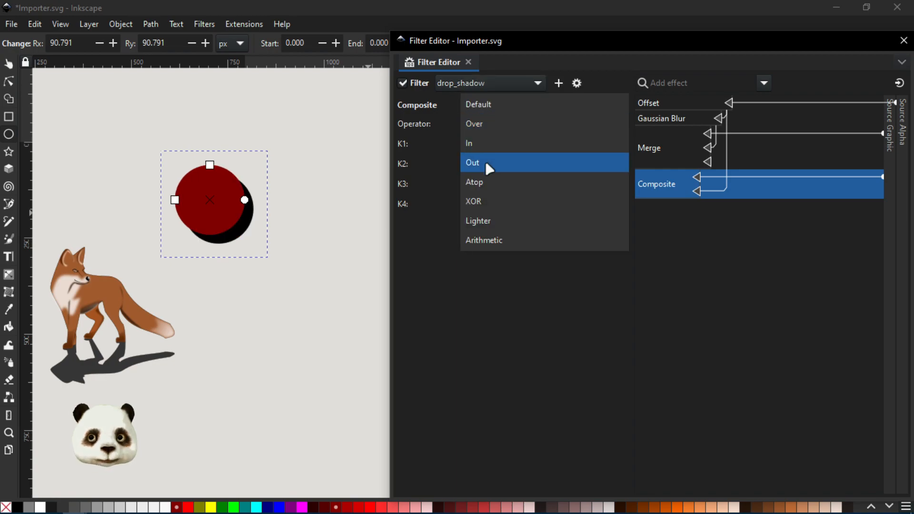
pyautogui.click(486, 184)
pyautogui.click(510, 127)
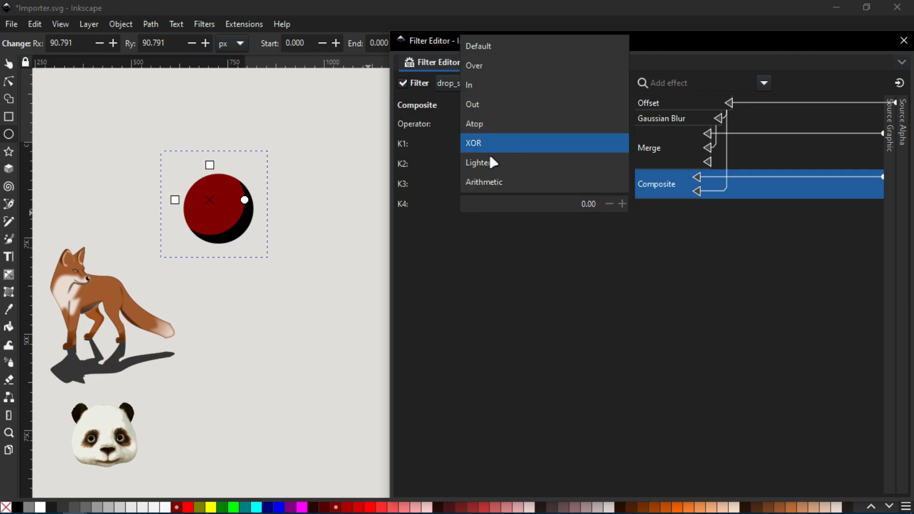
pyautogui.click(490, 143)
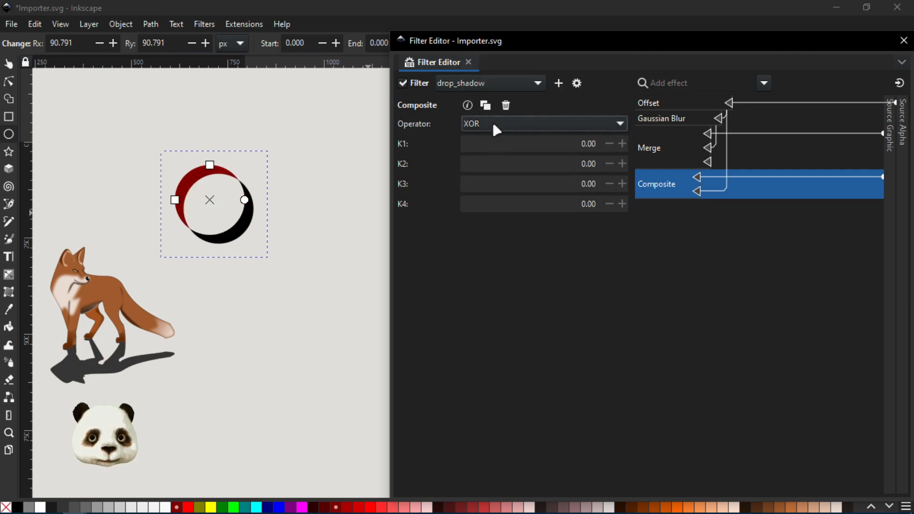
pyautogui.click(493, 120)
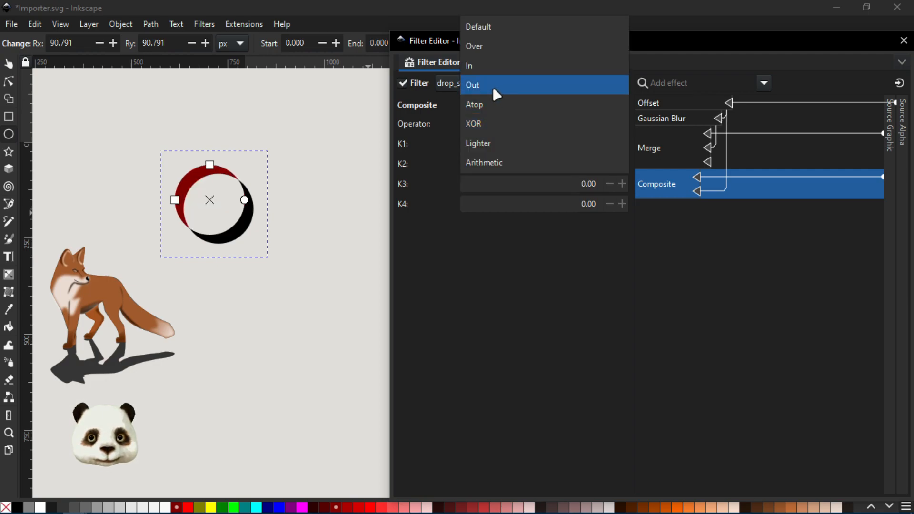
pyautogui.click(493, 87)
pyautogui.click(495, 122)
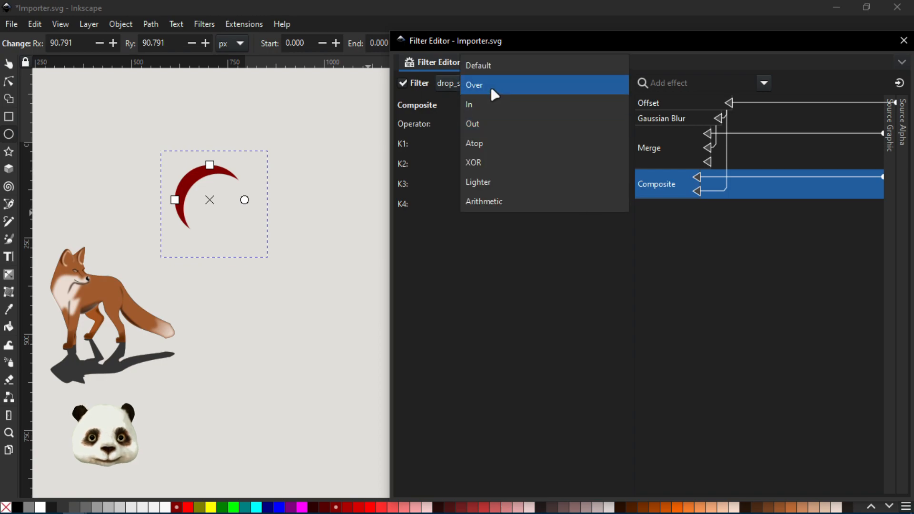
pyautogui.click(491, 87)
pyautogui.click(487, 123)
pyautogui.click(473, 143)
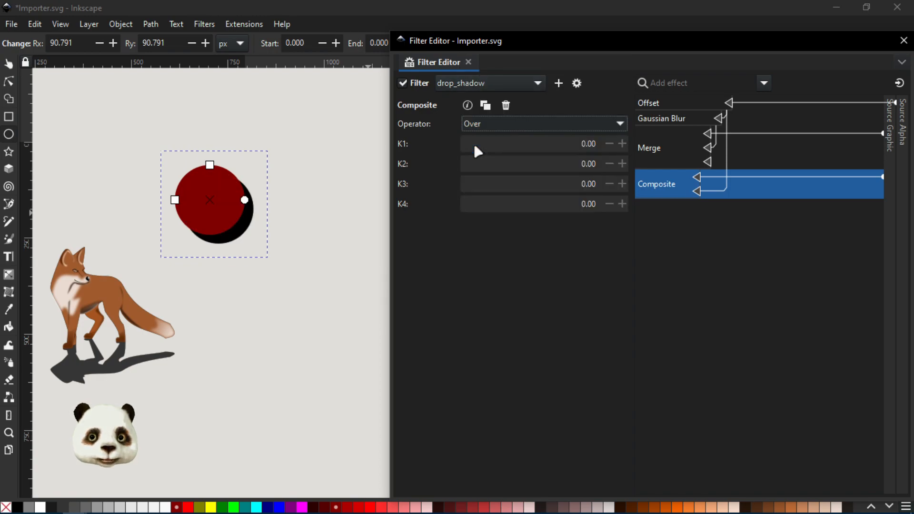
# Step: Rewire the Composite effect with Source Alpha as its first input and Offset as its second
pyautogui.click(697, 191)
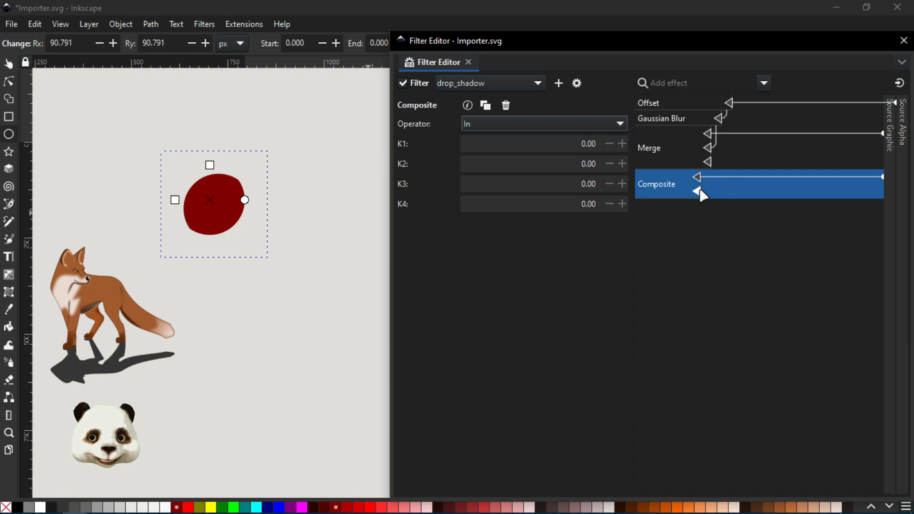
pyautogui.moveTo(698, 193); pyautogui.dragTo(899, 178)
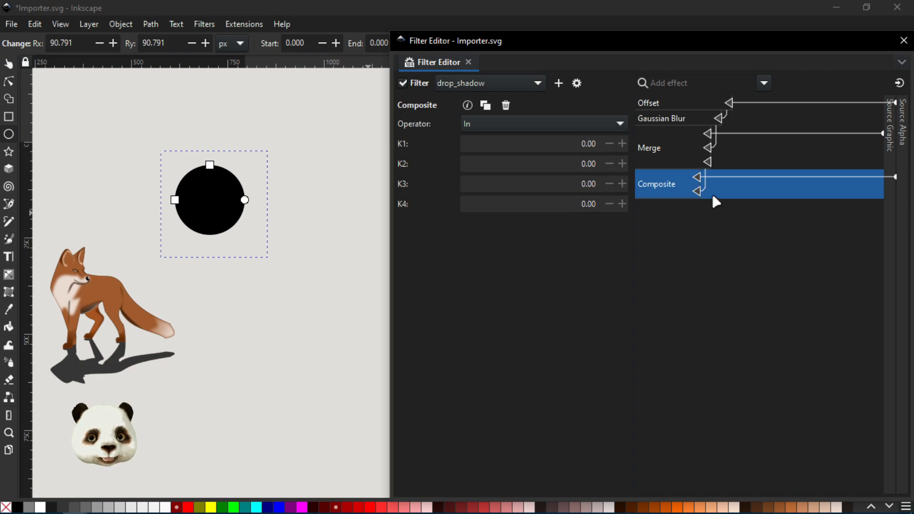
pyautogui.moveTo(698, 191); pyautogui.dragTo(730, 103)
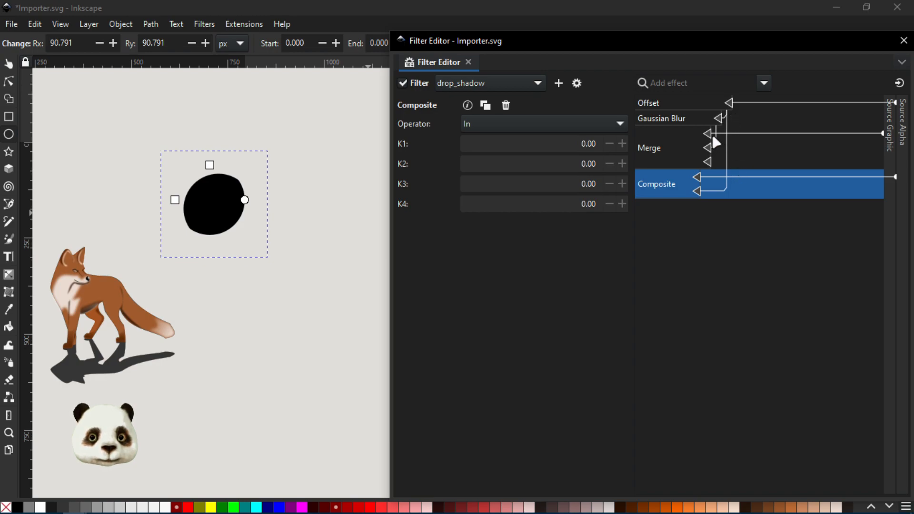
# Step: Connect the first Merge input to Source Alpha and remove the Composite effect
pyautogui.click(725, 133)
pyautogui.moveTo(725, 135); pyautogui.dragTo(904, 143)
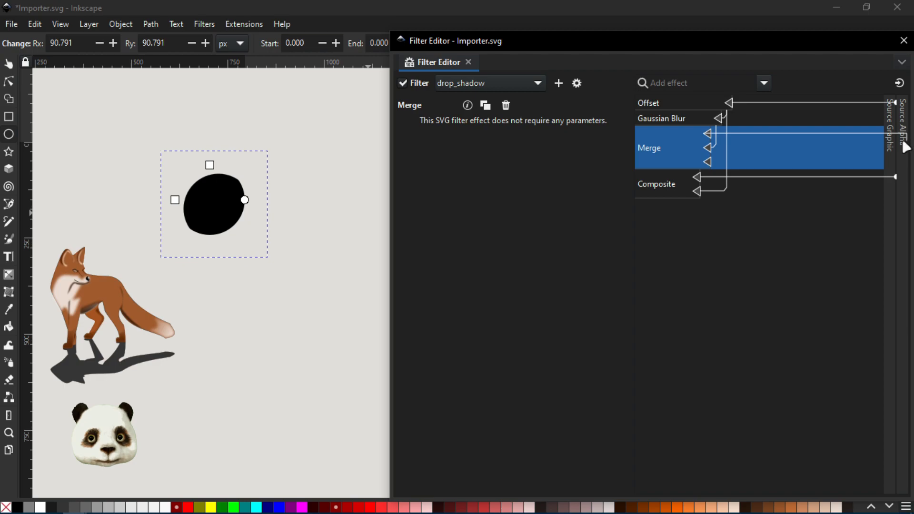
pyautogui.click(659, 184)
pyautogui.rightClick(659, 184)
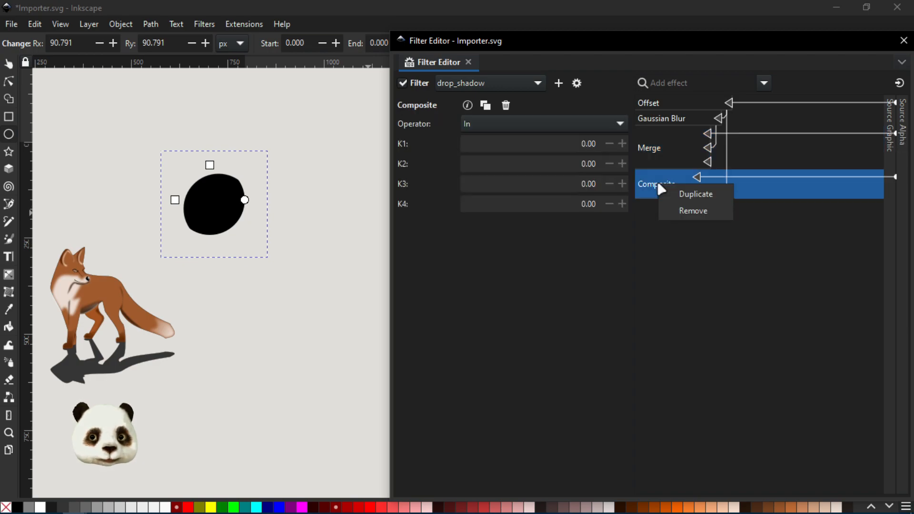
pyautogui.click(691, 212)
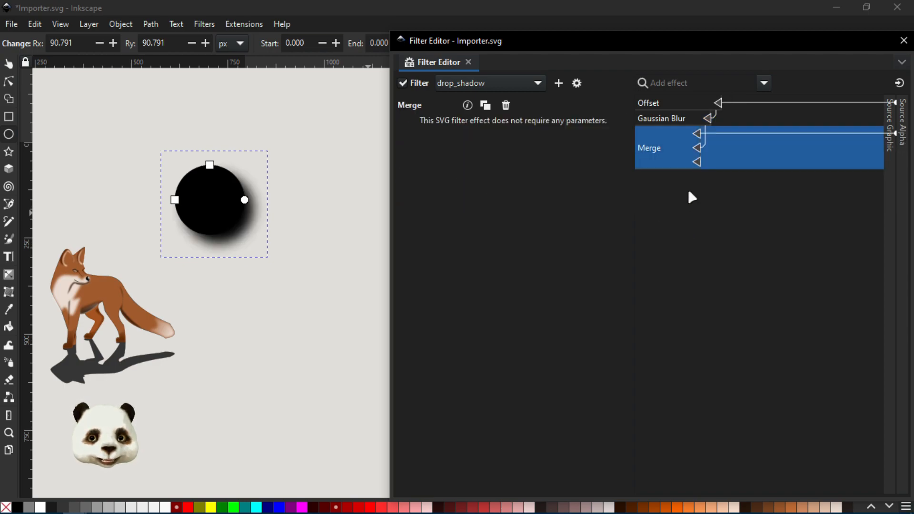
# Step: Rewire the Merge effect with Offset as its first input and Source Graphic as its second
pyautogui.click(649, 104)
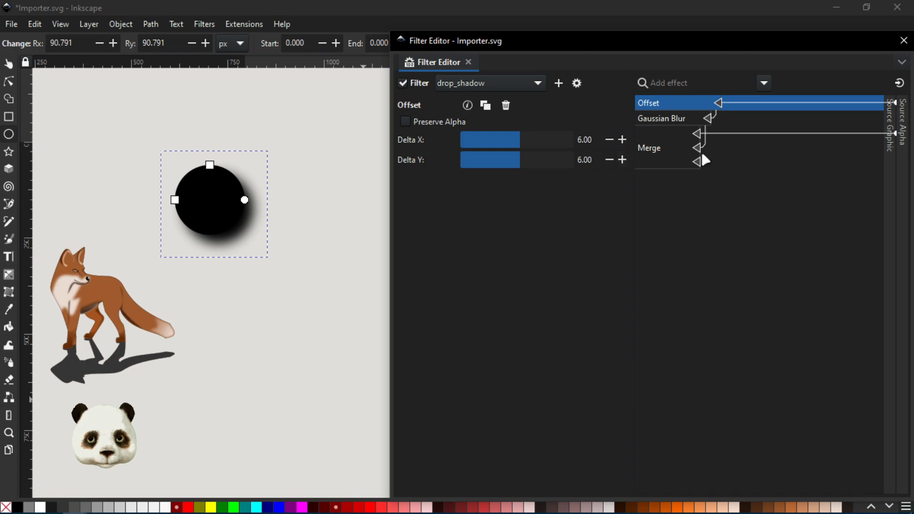
pyautogui.moveTo(699, 135); pyautogui.dragTo(888, 153)
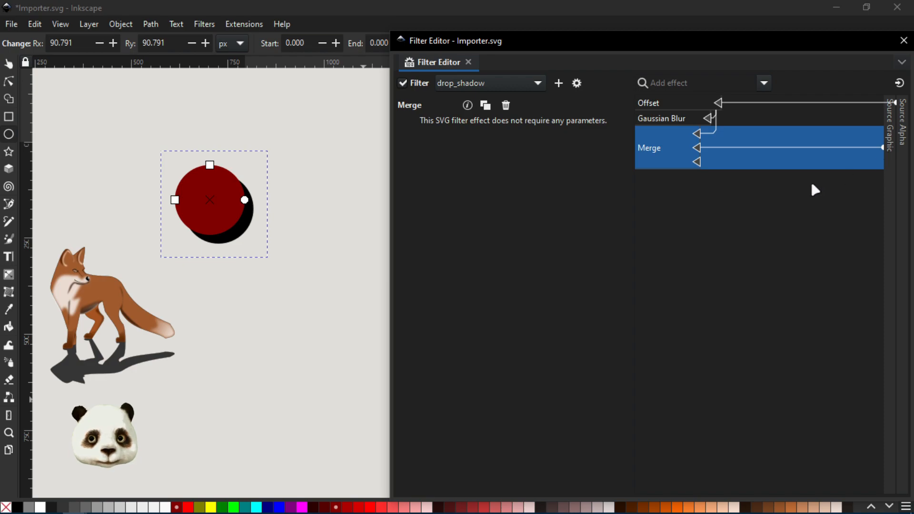
# Step: Try a Gaussian Blur size of 3 on the circle's shadow and return it to 4
pyautogui.click(665, 120)
pyautogui.scroll(-3, 286, 185)
pyautogui.scroll(3, 249, 184)
pyautogui.press('super')
pyautogui.click(188, 186)
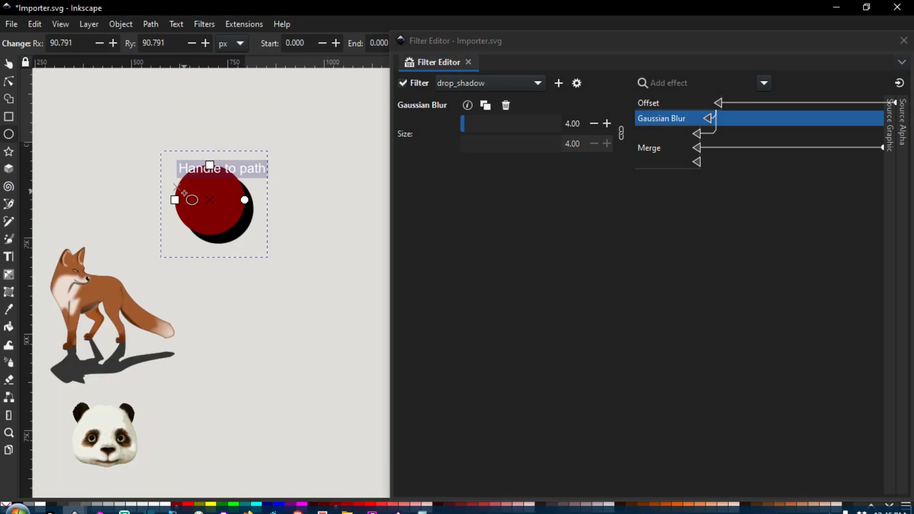
pyautogui.scroll(-1, 185, 192)
pyautogui.scroll(2, 184, 193)
pyautogui.click(666, 128)
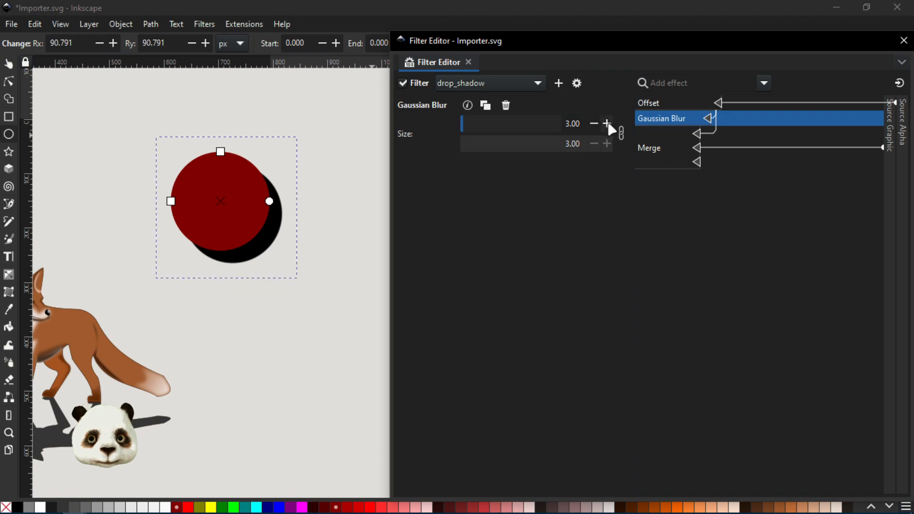
# Step: Connect the first Merge input to the Gaussian Blur so the shadow behind the circle is blurred
pyautogui.click(666, 103)
pyautogui.moveTo(698, 133); pyautogui.dragTo(710, 119)
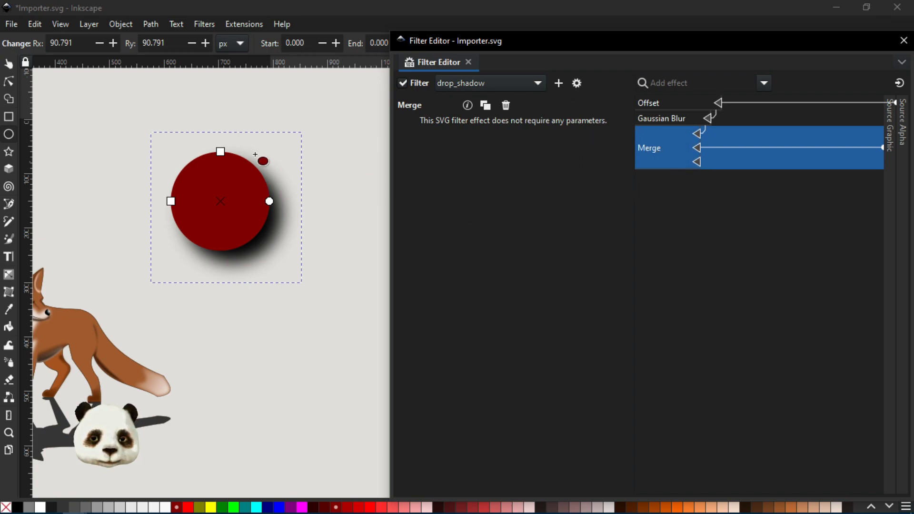
pyautogui.click(656, 120)
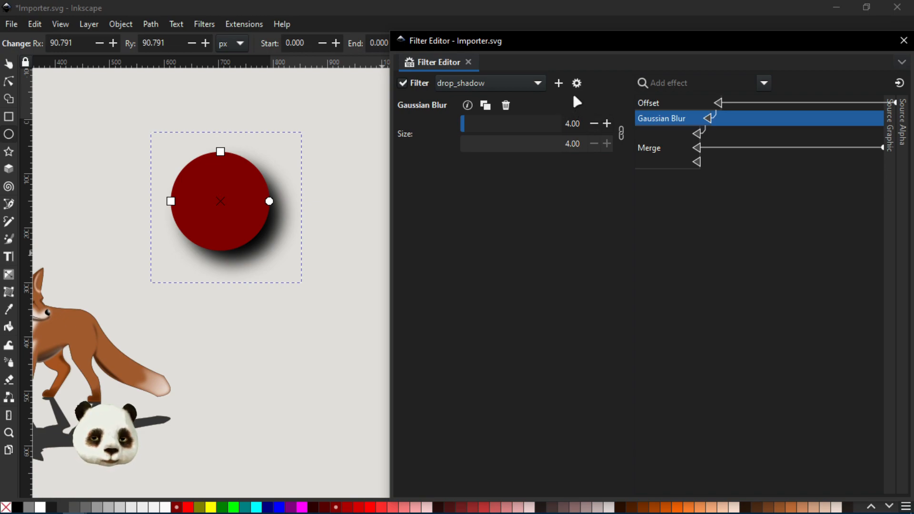
# Step: Rename the drop_shadow filter as drop_shadow_1
pyautogui.click(520, 89)
pyautogui.click(484, 125)
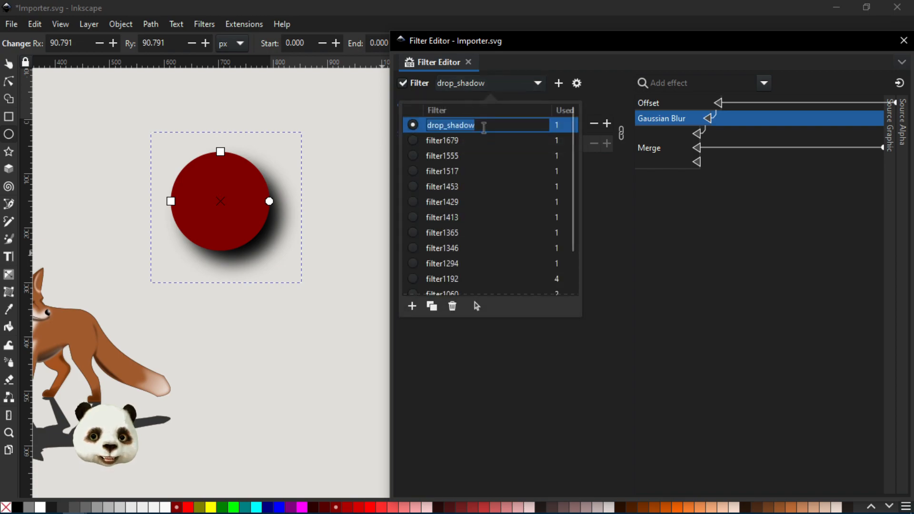
pyautogui.click(494, 127)
pyautogui.write('_1')
pyautogui.press('Return')
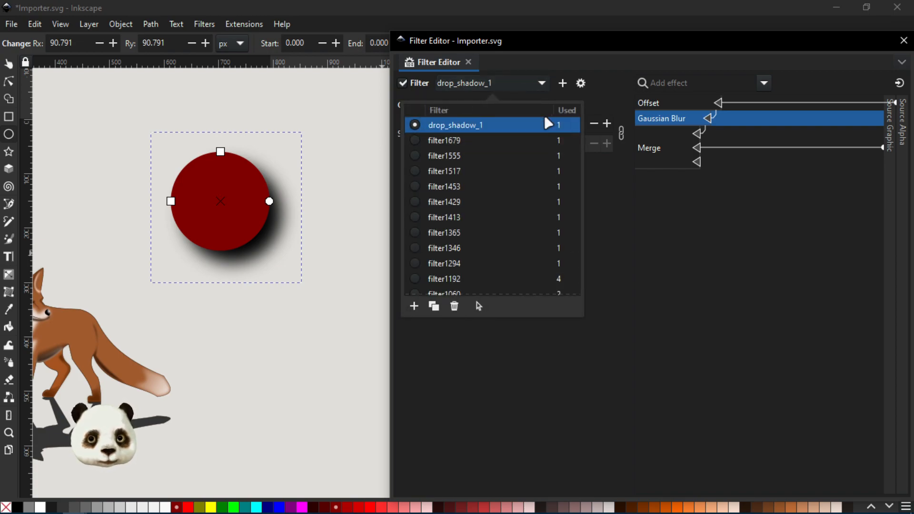
pyautogui.click(664, 198)
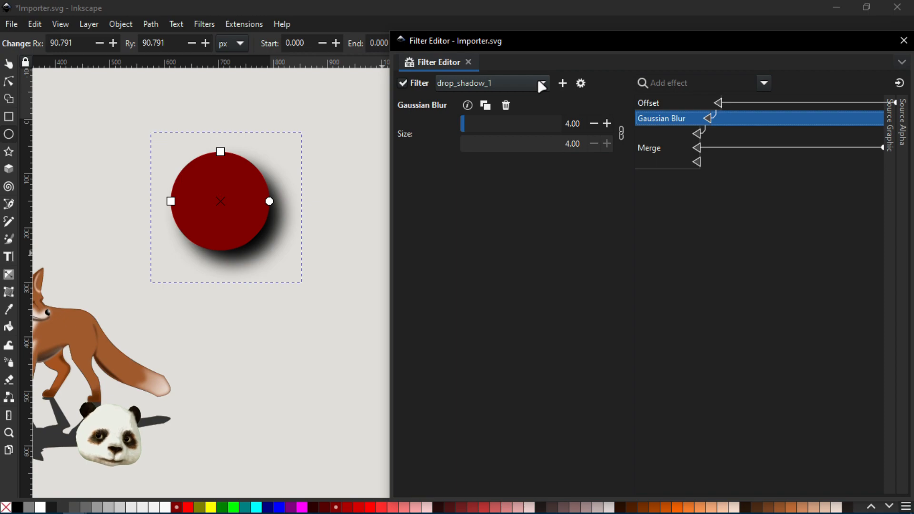
# Step: Add a Flood effect after the Merge and leave its opacity at 1.00
pyautogui.click(761, 84)
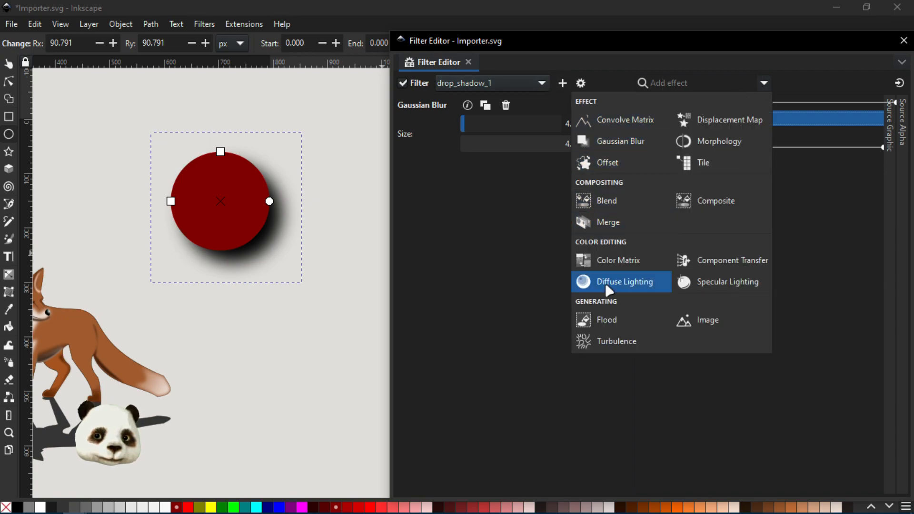
pyautogui.click(611, 322)
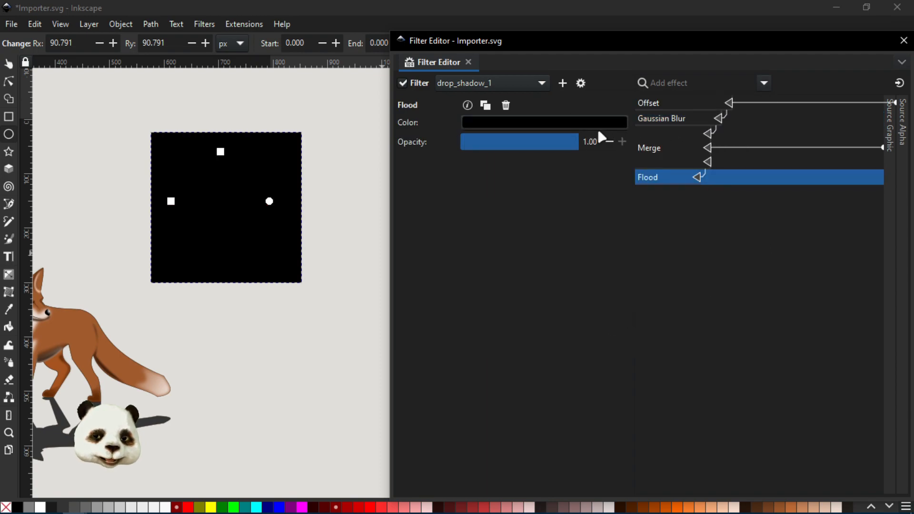
pyautogui.moveTo(535, 143); pyautogui.dragTo(610, 152)
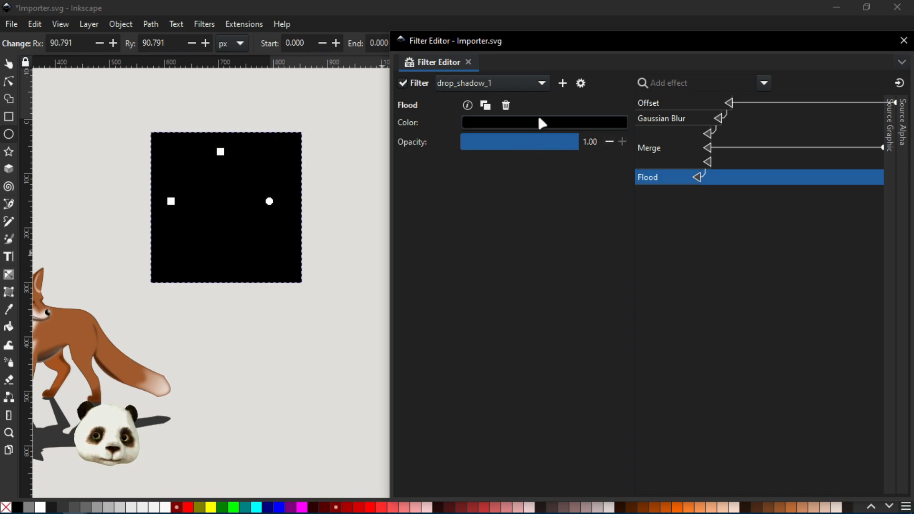
# Step: Insert a Composite effect between Gaussian Blur and Merge, with Offset as its second input and In as its operator
pyautogui.click(673, 122)
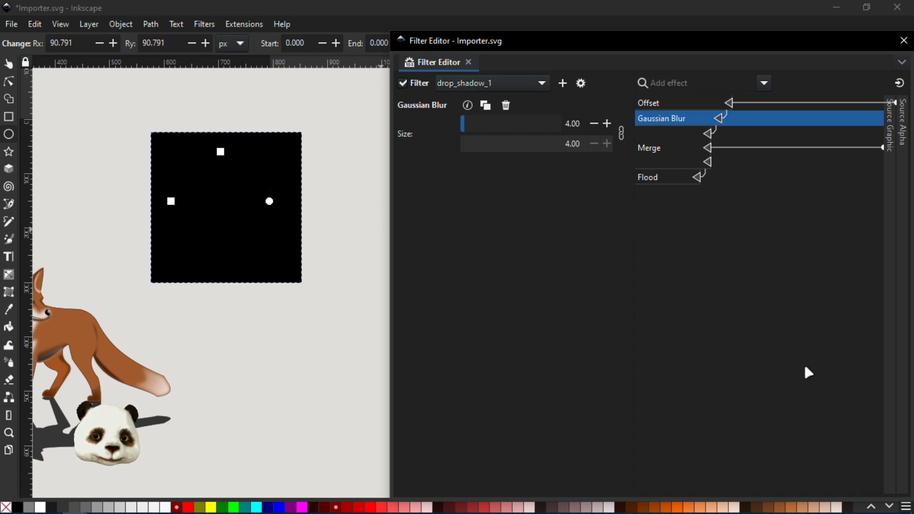
pyautogui.click(765, 83)
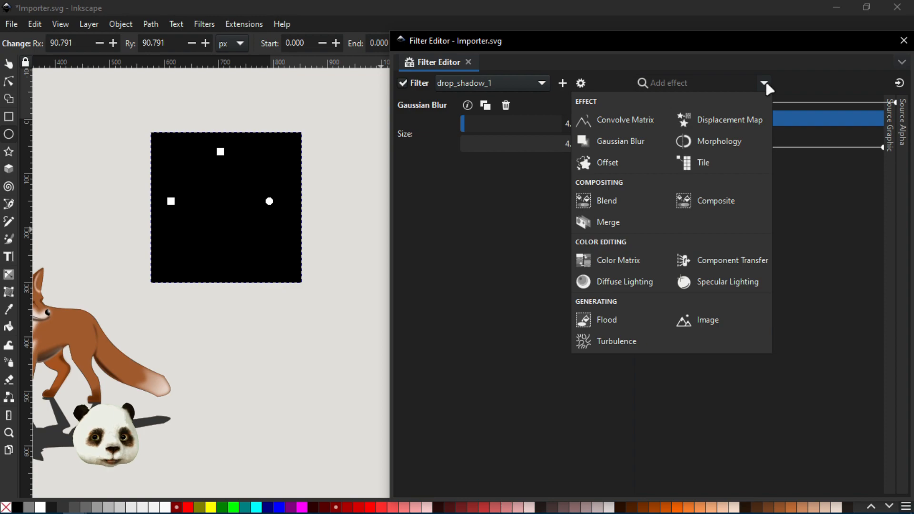
pyautogui.click(697, 202)
pyautogui.moveTo(639, 210); pyautogui.dragTo(657, 135)
pyautogui.moveTo(721, 151); pyautogui.dragTo(744, 104)
pyautogui.click(486, 125)
pyautogui.click(480, 143)
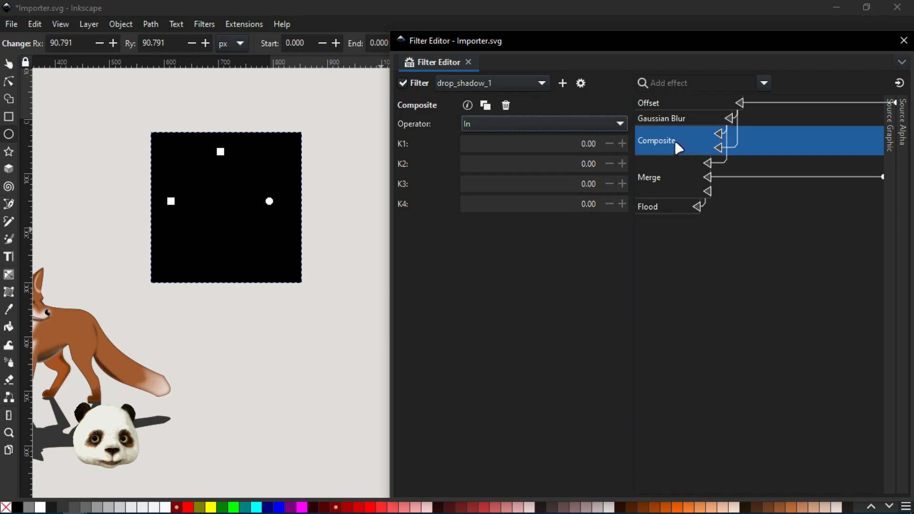
# Step: Reorder the drop_shadow_1 effects as Offset, Flood, Composite, Gaussian Blur and Merge
pyautogui.moveTo(693, 142)
pyautogui.mouseDown()
pyautogui.moveTo(698, 113)
pyautogui.moveTo(699, 143)
pyautogui.mouseUp()
pyautogui.moveTo(681, 207); pyautogui.dragTo(687, 162)
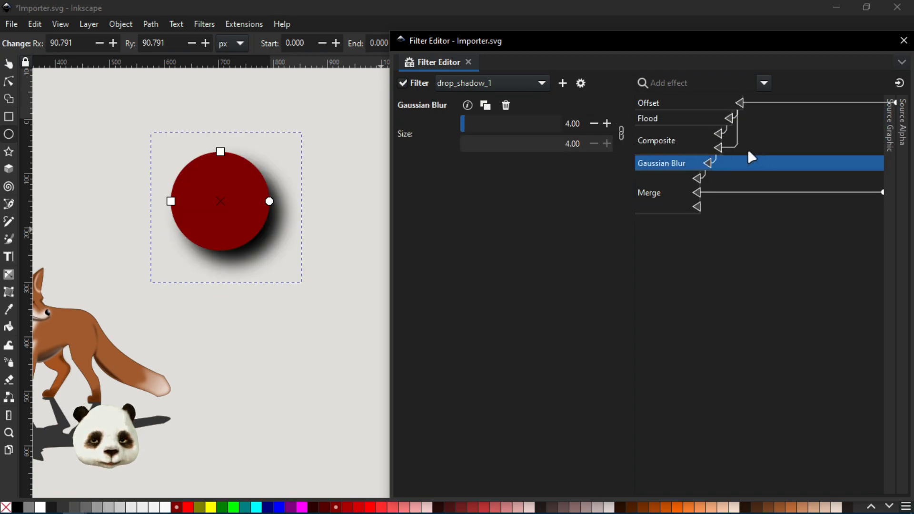
# Step: Review the settings and connections of the Flood, Composite, Offset, Gaussian Blur and Merge effects in drop_shadow_1
pyautogui.click(671, 133)
pyautogui.click(671, 121)
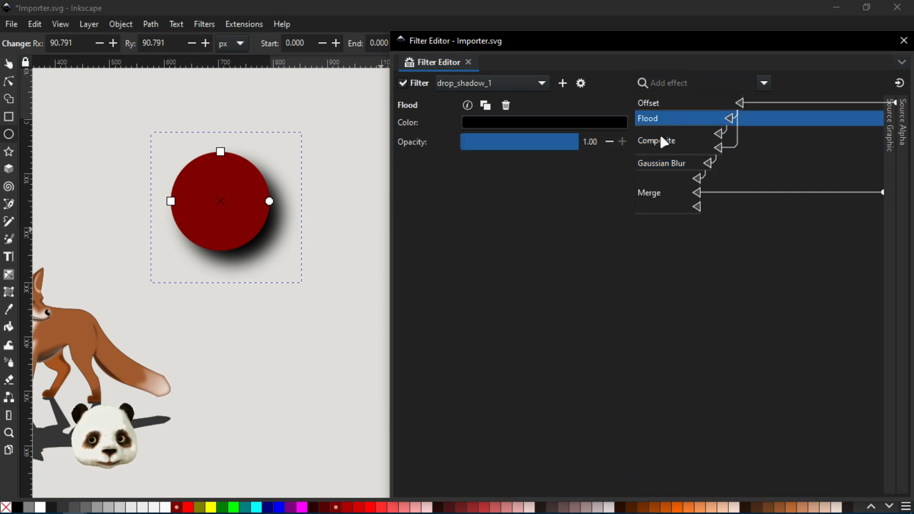
pyautogui.click(657, 138)
pyautogui.click(675, 102)
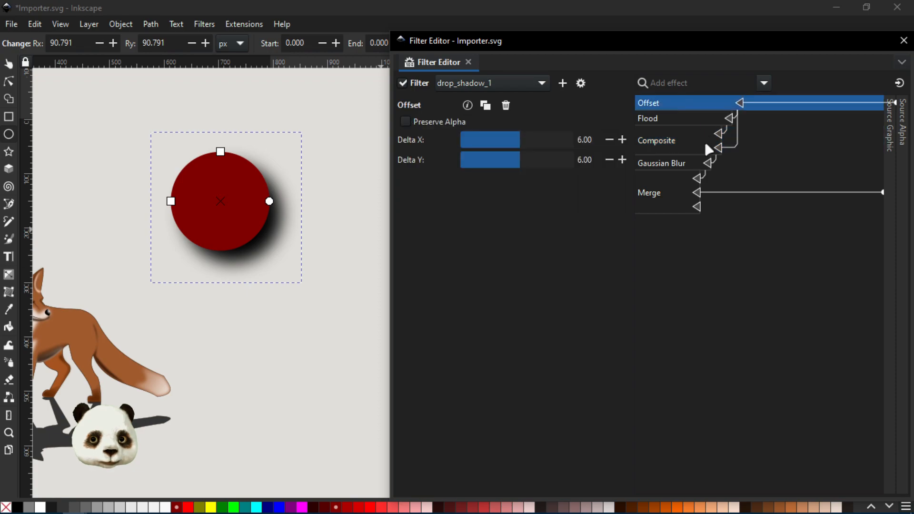
pyautogui.click(669, 162)
pyautogui.click(671, 142)
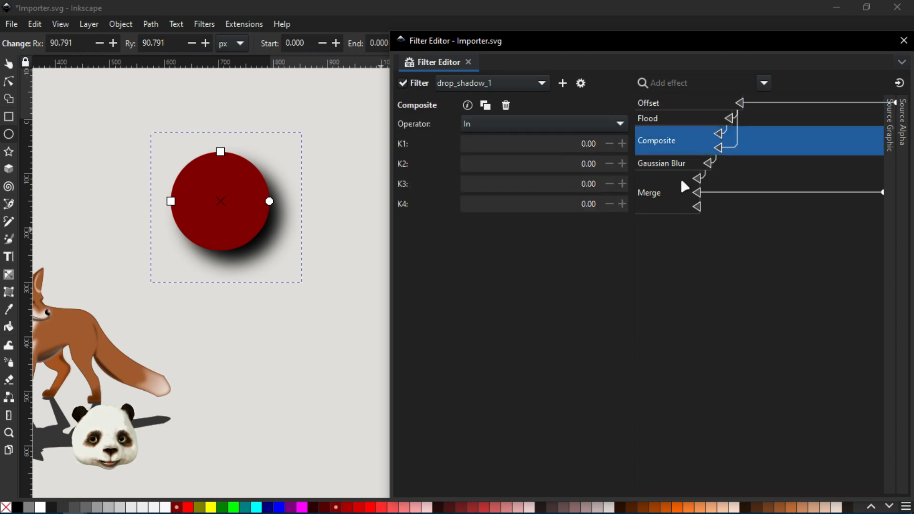
pyautogui.click(660, 195)
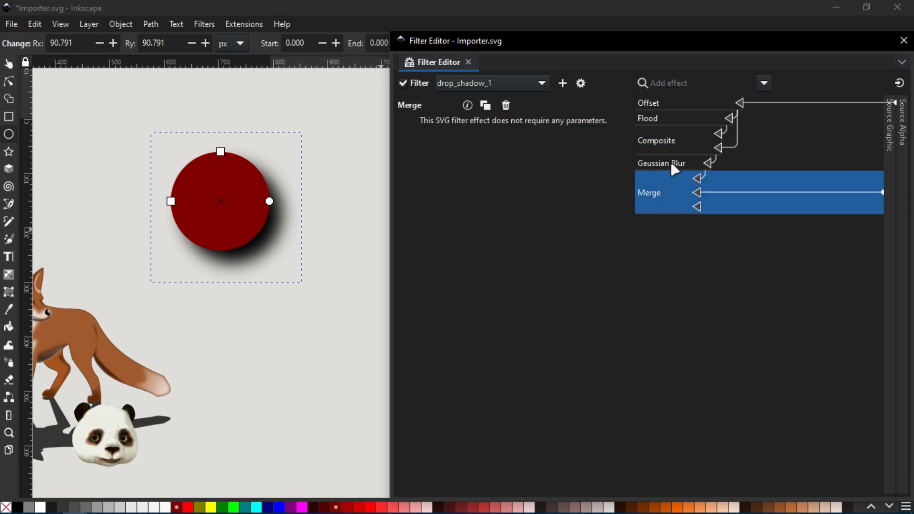
pyautogui.click(674, 163)
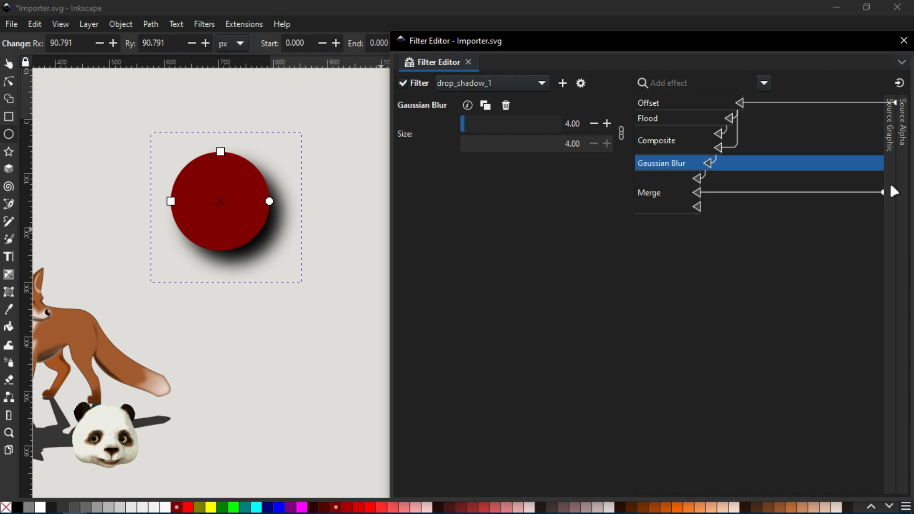
# Step: Set the Flood effect's opacity in drop_shadow_1 to 0.80
pyautogui.click(668, 119)
pyautogui.moveTo(547, 143); pyautogui.dragTo(567, 145)
pyautogui.press('super')
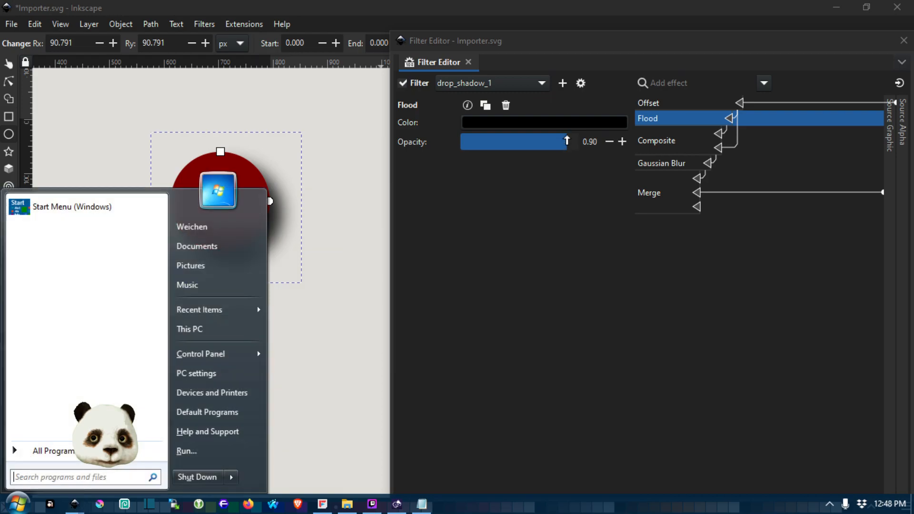
pyautogui.press('super')
pyautogui.click(556, 146)
pyautogui.moveTo(557, 145); pyautogui.dragTo(550, 146)
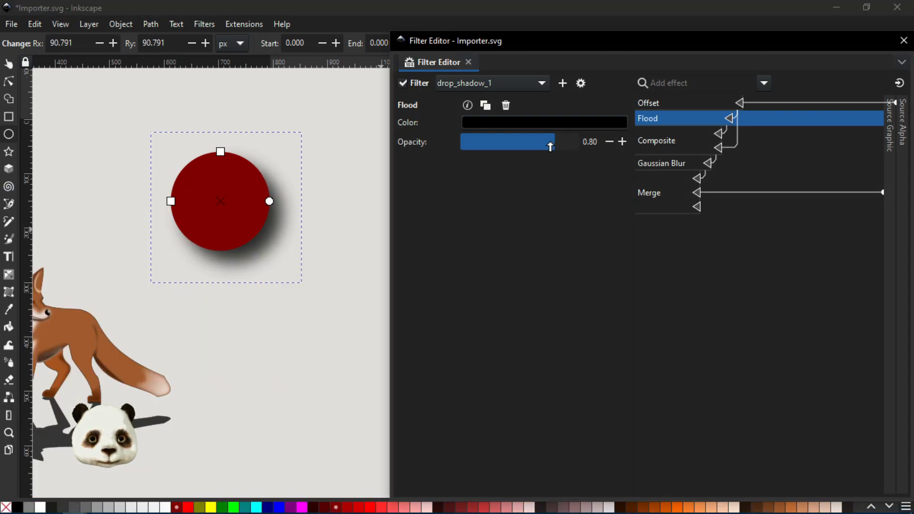
# Step: Set the Flood colour to dark red 70241900 in OKHSL mode, with hue 31, saturation 75 and lightness 38
pyautogui.click(565, 121)
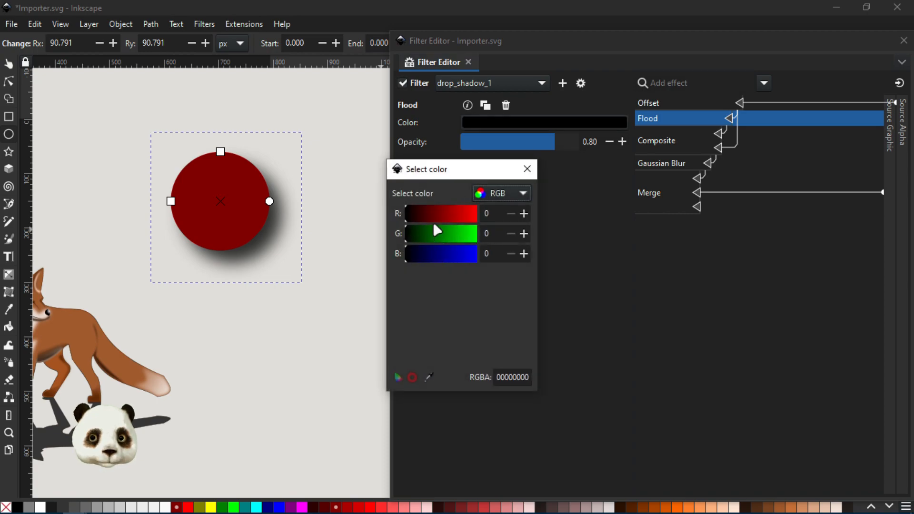
pyautogui.click(508, 193)
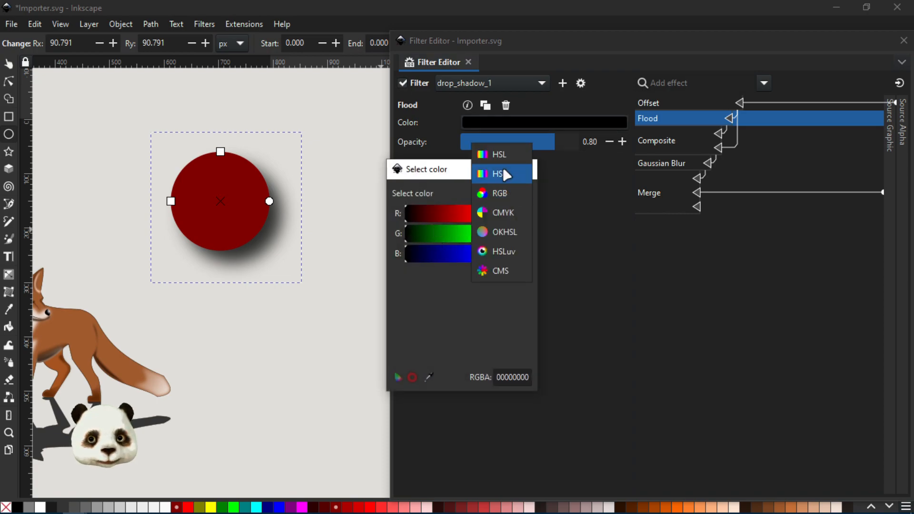
pyautogui.click(501, 232)
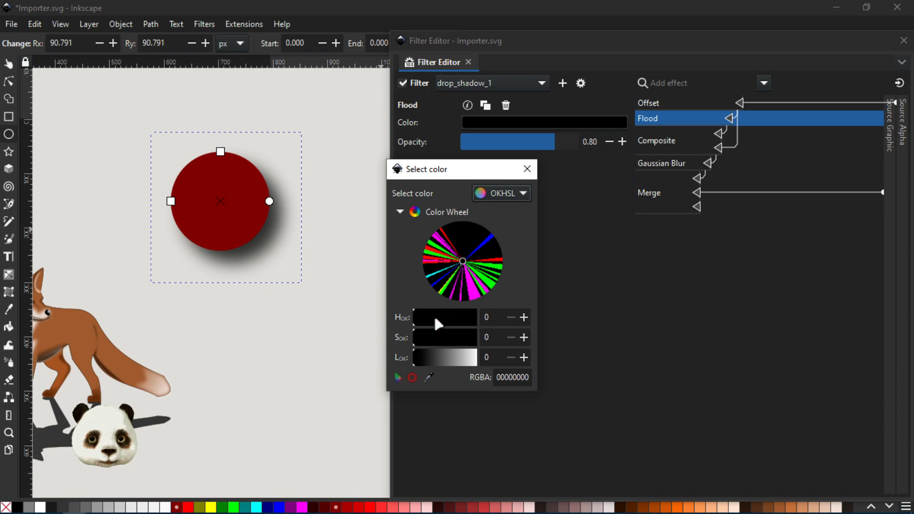
pyautogui.moveTo(433, 362); pyautogui.dragTo(447, 358)
pyautogui.click(486, 245)
pyautogui.moveTo(487, 242)
pyautogui.mouseDown()
pyautogui.moveTo(477, 234)
pyautogui.moveTo(485, 244)
pyautogui.mouseUp()
pyautogui.moveTo(447, 358); pyautogui.dragTo(436, 356)
pyautogui.moveTo(487, 241)
pyautogui.mouseDown()
pyautogui.moveTo(474, 236)
pyautogui.moveTo(489, 244)
pyautogui.mouseUp()
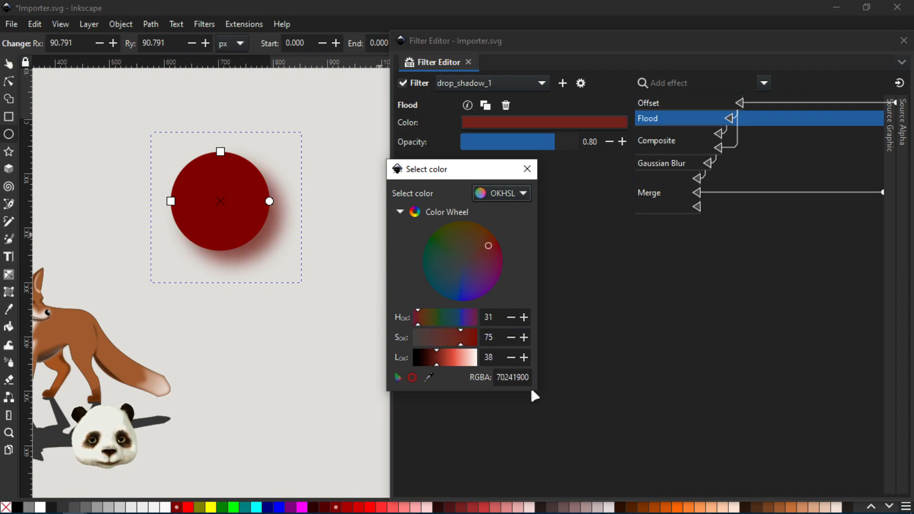
pyautogui.click(642, 271)
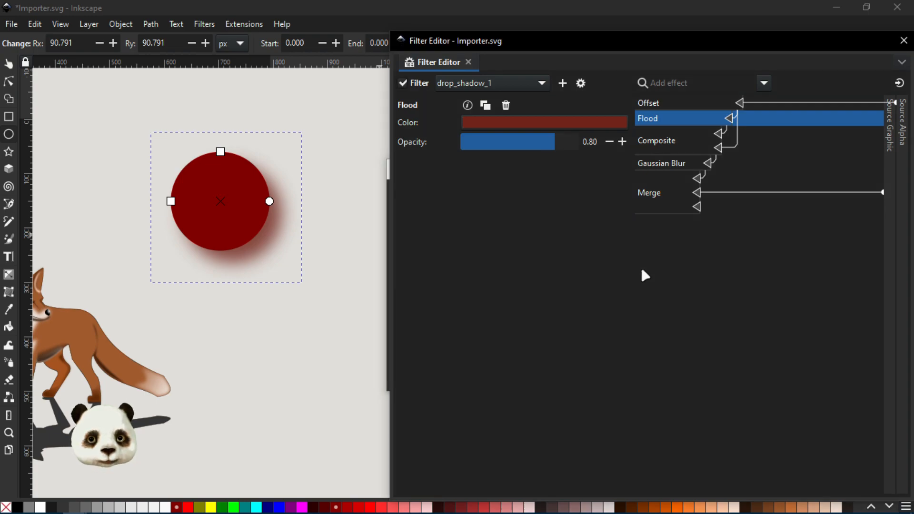
# Step: Create a new filter and name it drop_shadow_2
pyautogui.click(564, 82)
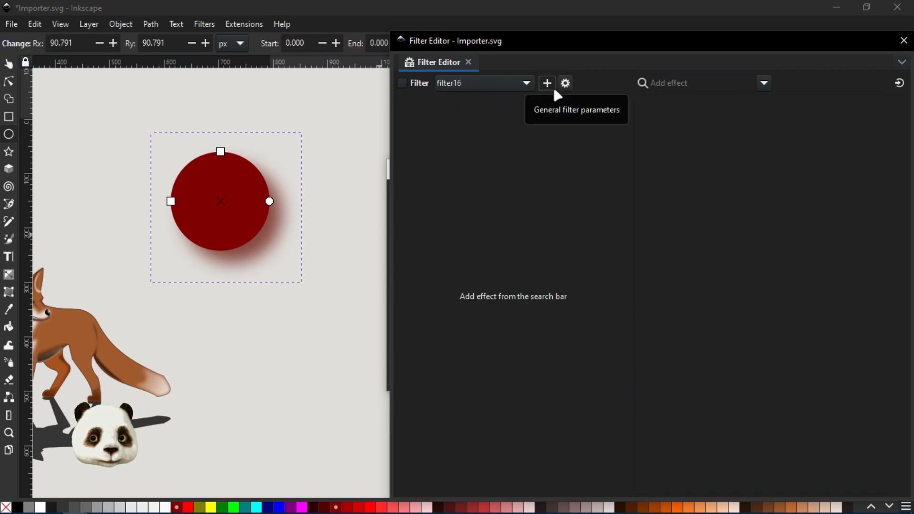
pyautogui.click(510, 84)
pyautogui.click(448, 125)
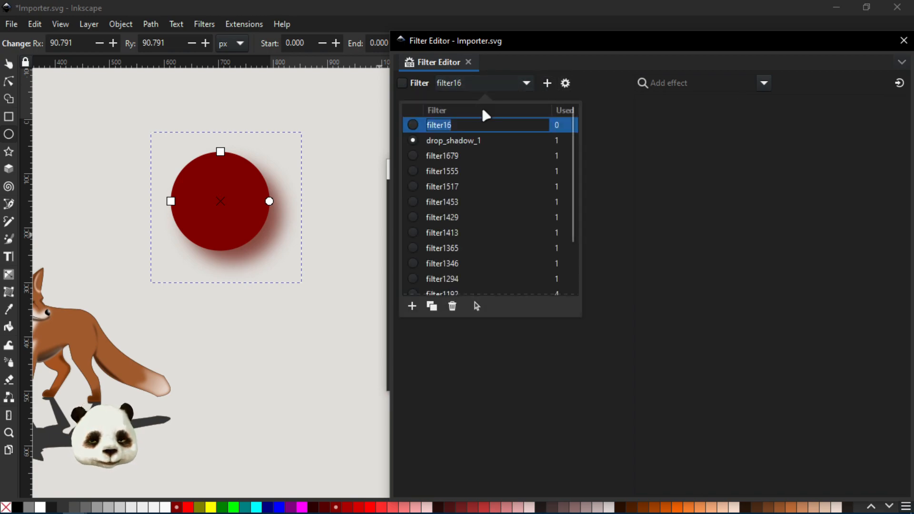
pyautogui.write('dro')
pyautogui.press('BackSpace')
pyautogui.write('op_')
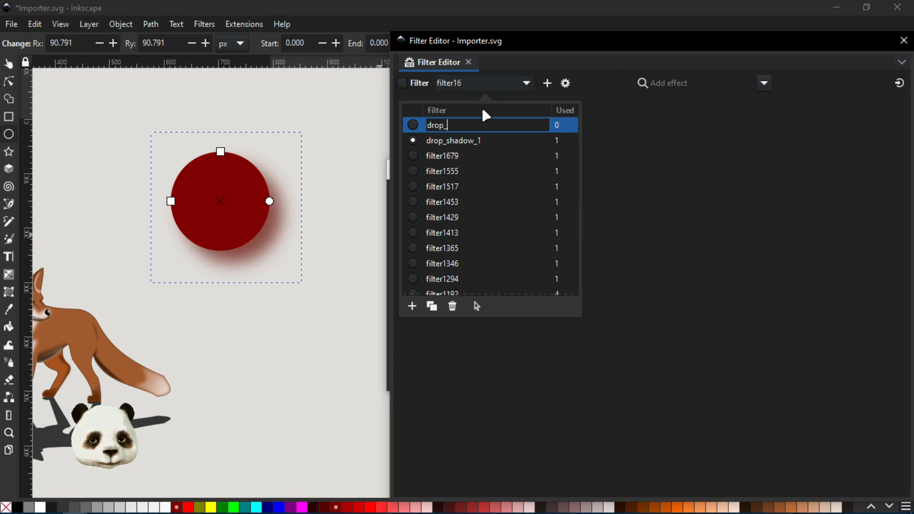
pyautogui.write('shadow')
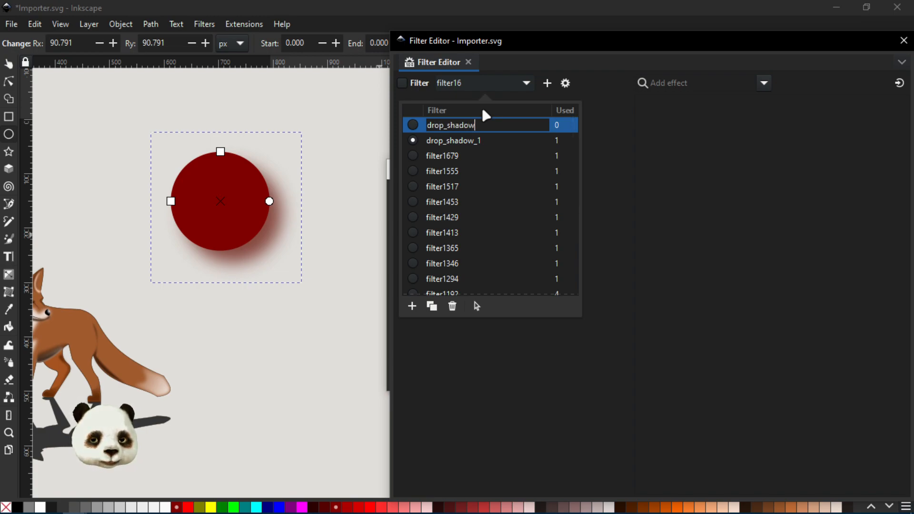
pyautogui.write('_2')
pyautogui.press('Return')
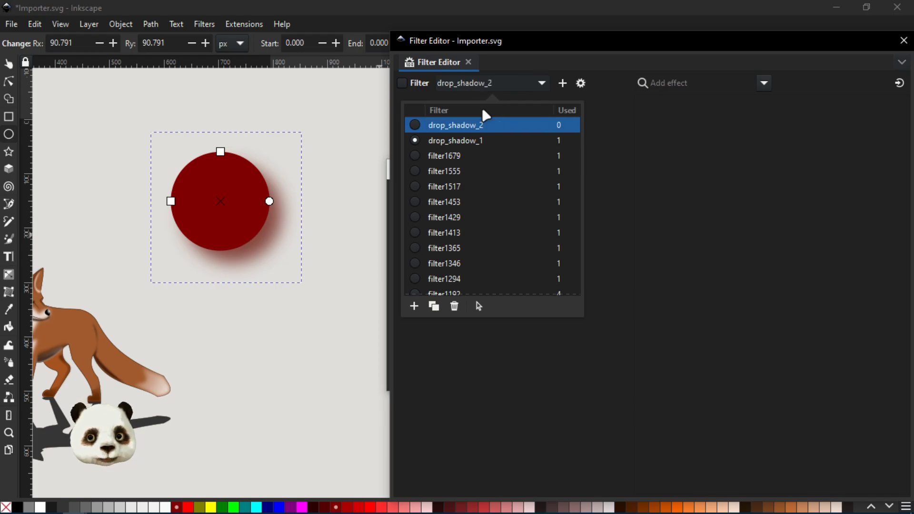
# Step: Examine the drop_shadow_1 and drop_shadow_2 filter entries inside the document's defs in the XML Editor
pyautogui.hotkey('ctrl', 'shift', 'x')
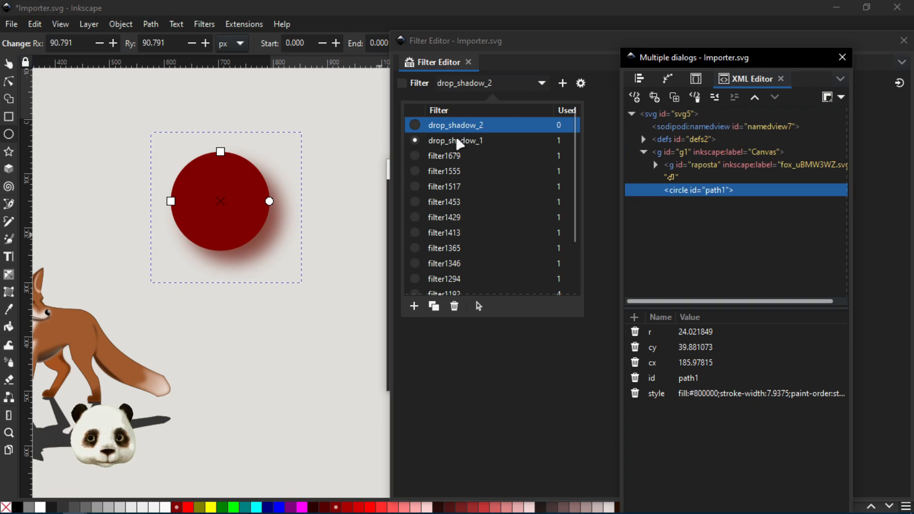
pyautogui.click(459, 143)
pyautogui.moveTo(636, 50); pyautogui.dragTo(913, 83)
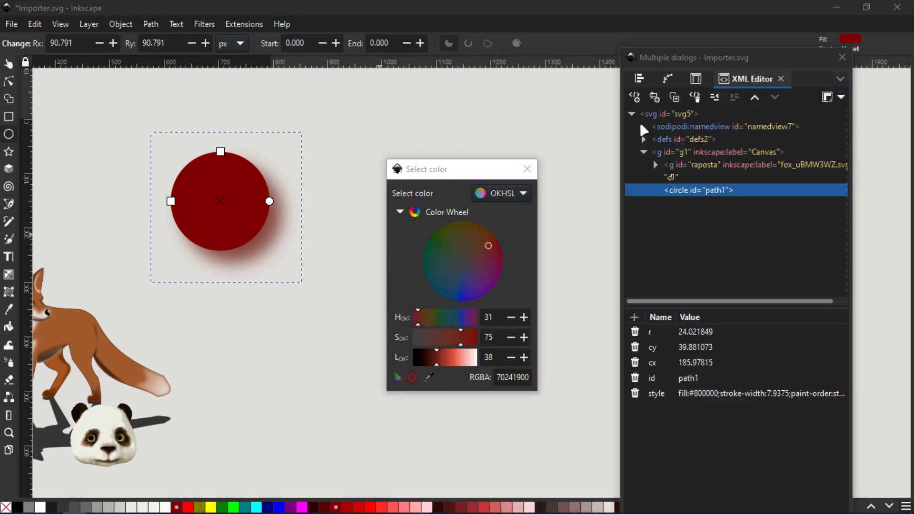
pyautogui.click(644, 139)
pyautogui.scroll(-15, 689, 199)
pyautogui.scroll(5, 690, 205)
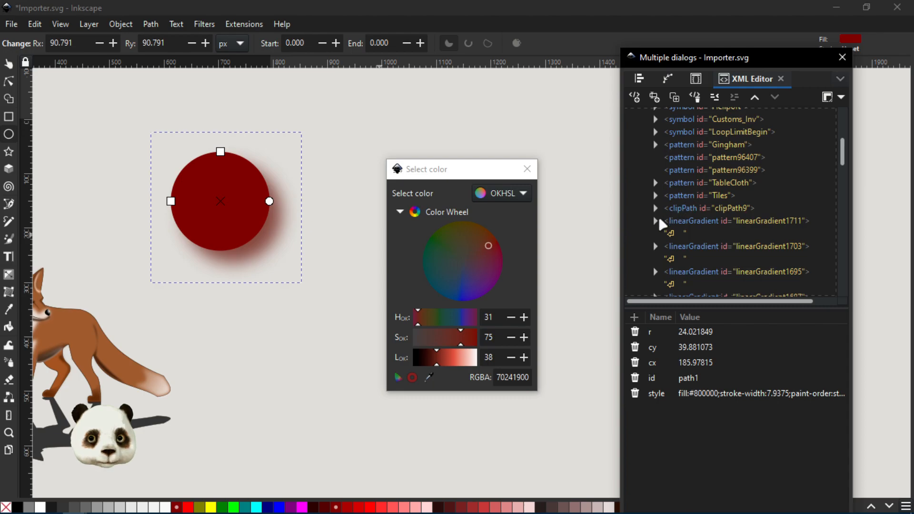
pyautogui.moveTo(847, 163); pyautogui.dragTo(831, 292)
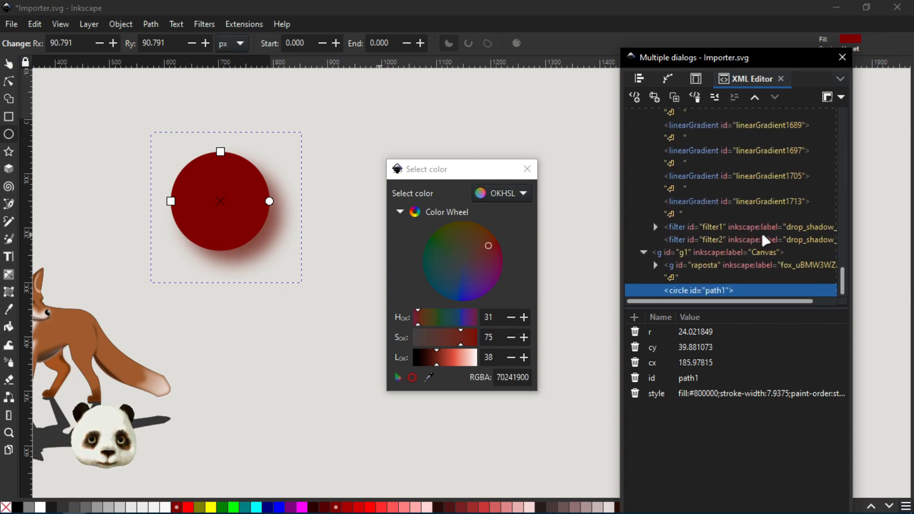
pyautogui.click(731, 230)
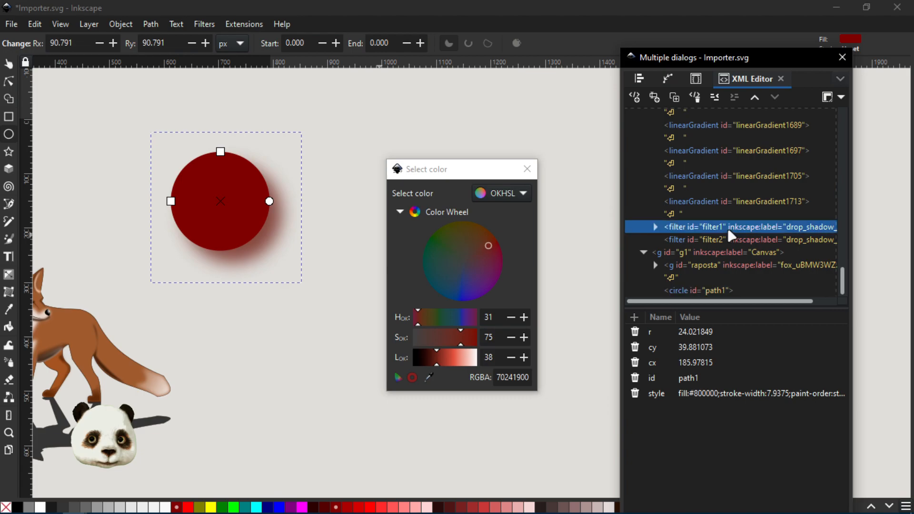
pyautogui.click(705, 241)
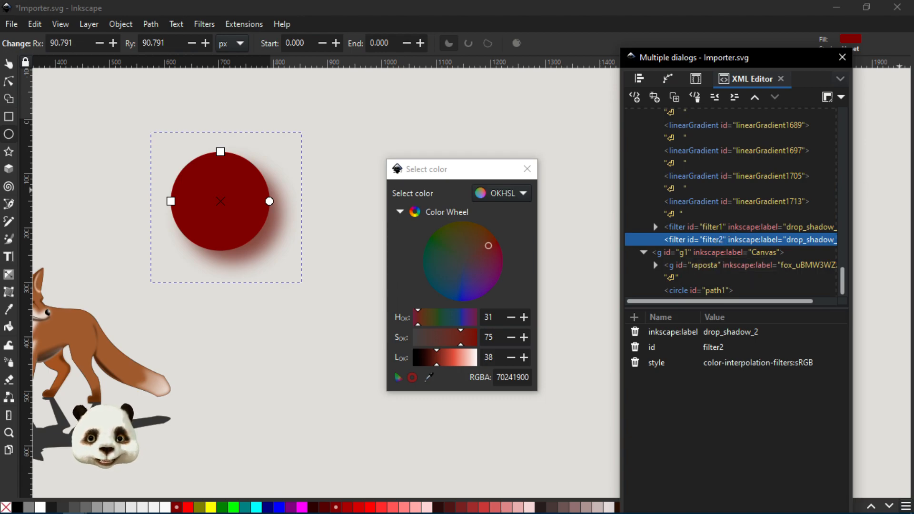
# Step: Add an Offset effect to drop_shadow_2 with Delta X and Delta Y set to 6
pyautogui.moveTo(845, 21); pyautogui.dragTo(517, 39)
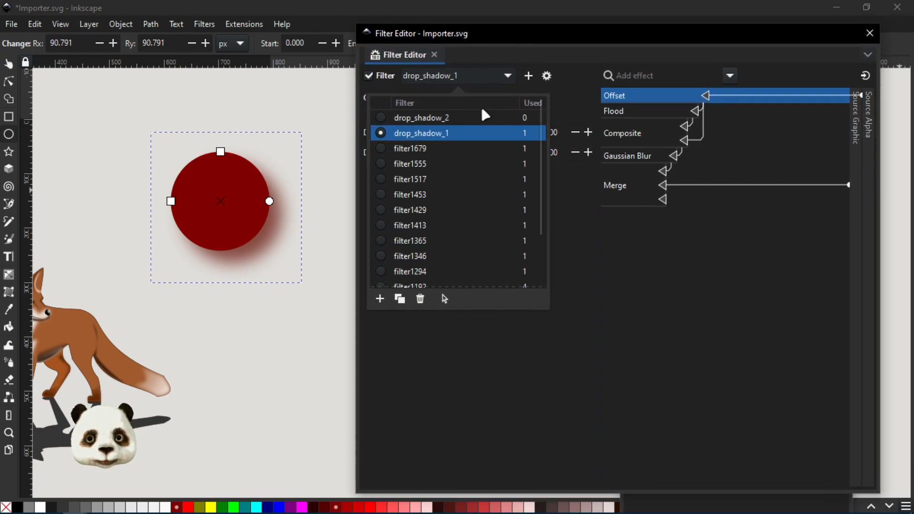
pyautogui.click(431, 122)
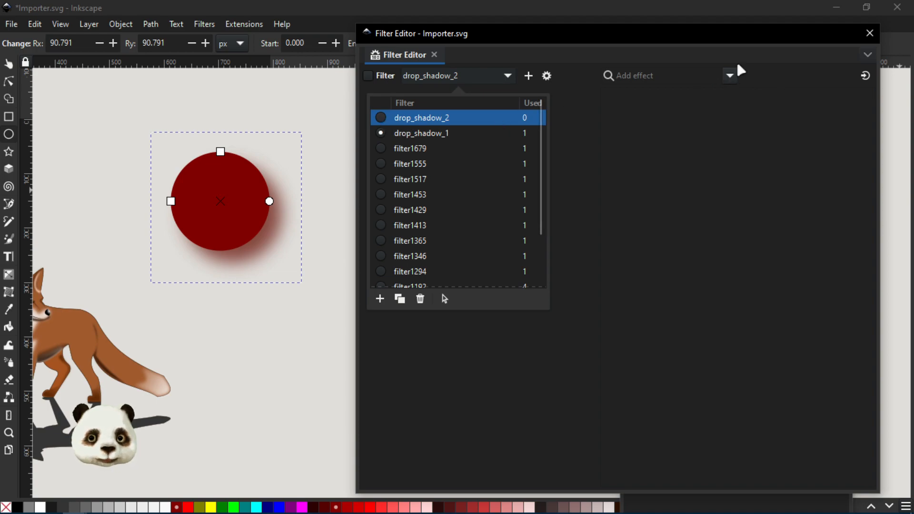
pyautogui.click(731, 76)
pyautogui.click(730, 76)
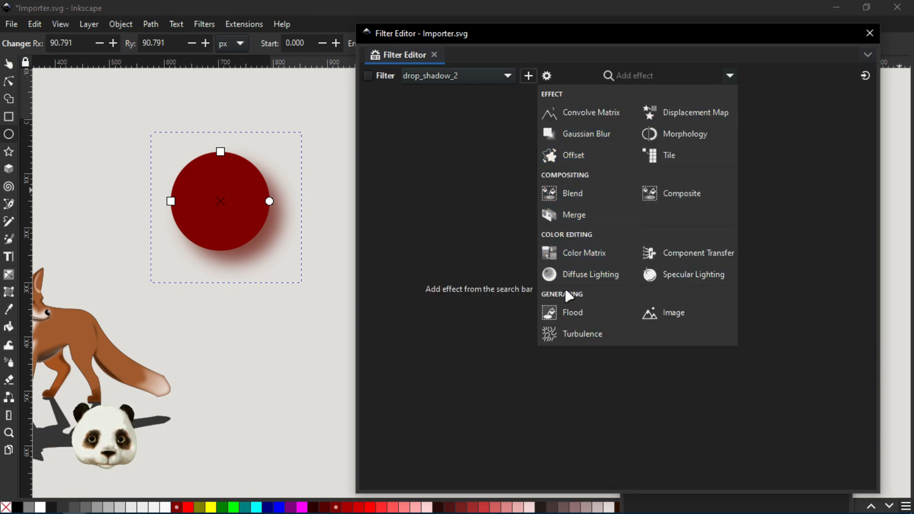
pyautogui.click(569, 150)
pyautogui.doubleClick(566, 132)
pyautogui.write('6')
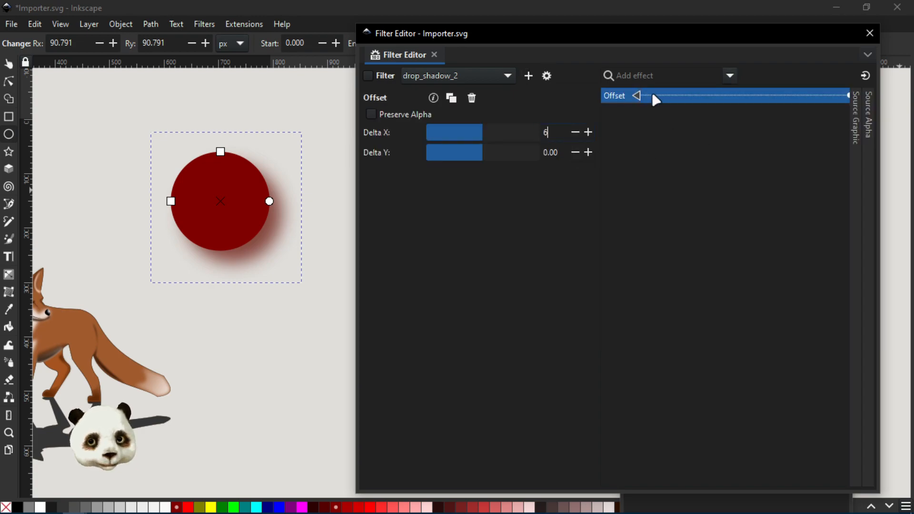
pyautogui.press('Tab')
pyautogui.write('6')
pyautogui.press('Return')
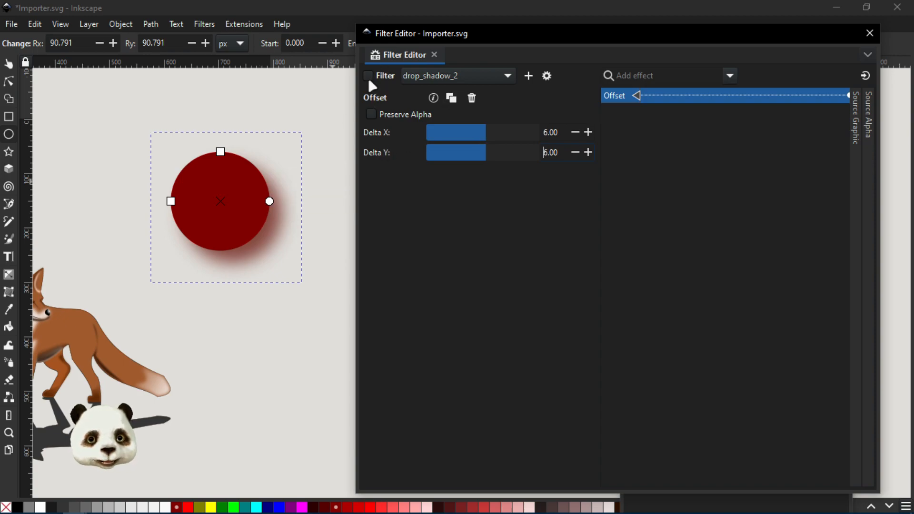
# Step: Add a Gaussian Blur effect after the Offset in drop_shadow_2 and set its size to 4.00
pyautogui.click(730, 75)
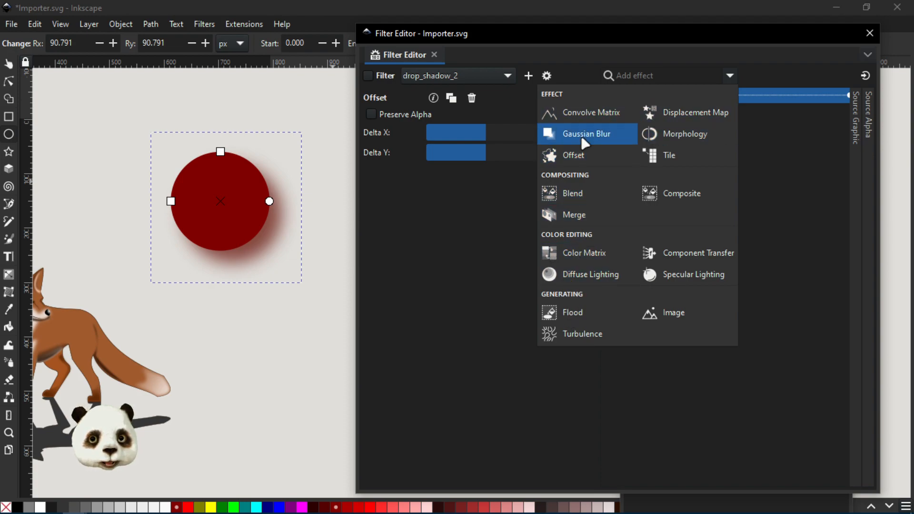
pyautogui.click(601, 134)
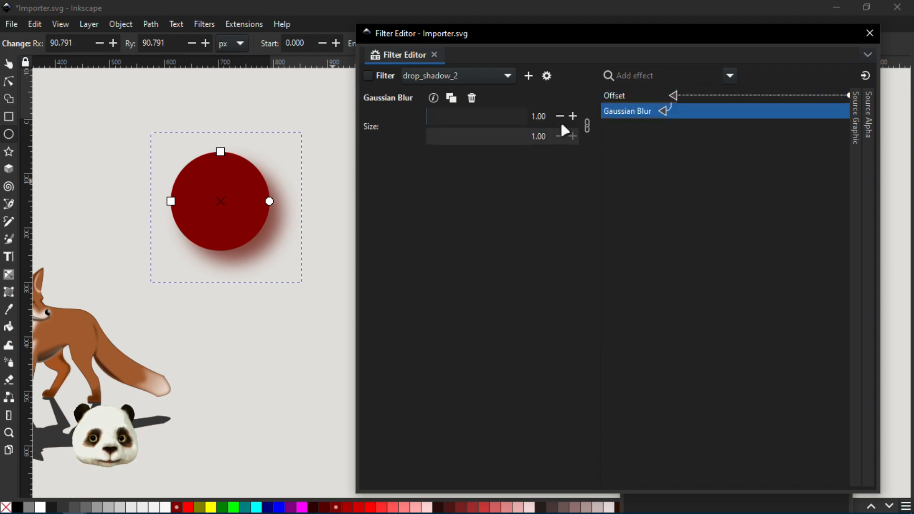
pyautogui.click(573, 116)
pyautogui.click(573, 115)
pyautogui.click(573, 116)
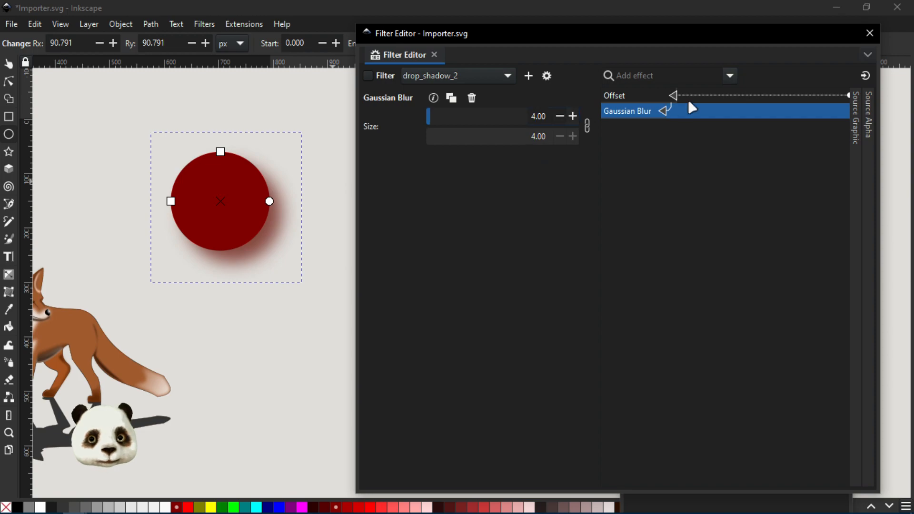
# Step: Complete drop_shadow_2 with Offset fed by Source Alpha and a Merge of Gaussian Blur and Source Graphic, and apply it to the circle
pyautogui.click(730, 75)
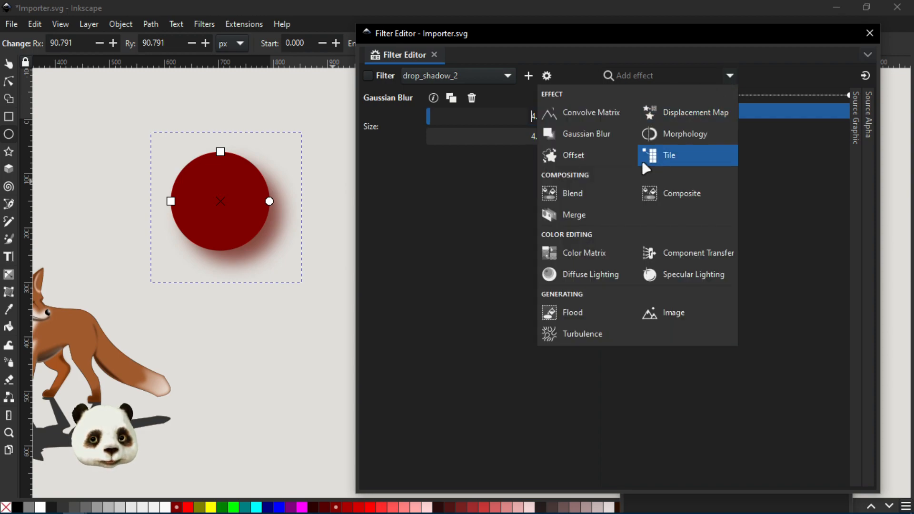
pyautogui.click(589, 217)
pyautogui.moveTo(686, 94); pyautogui.dragTo(862, 95)
pyautogui.moveTo(667, 125); pyautogui.dragTo(669, 112)
pyautogui.moveTo(666, 143); pyautogui.dragTo(853, 143)
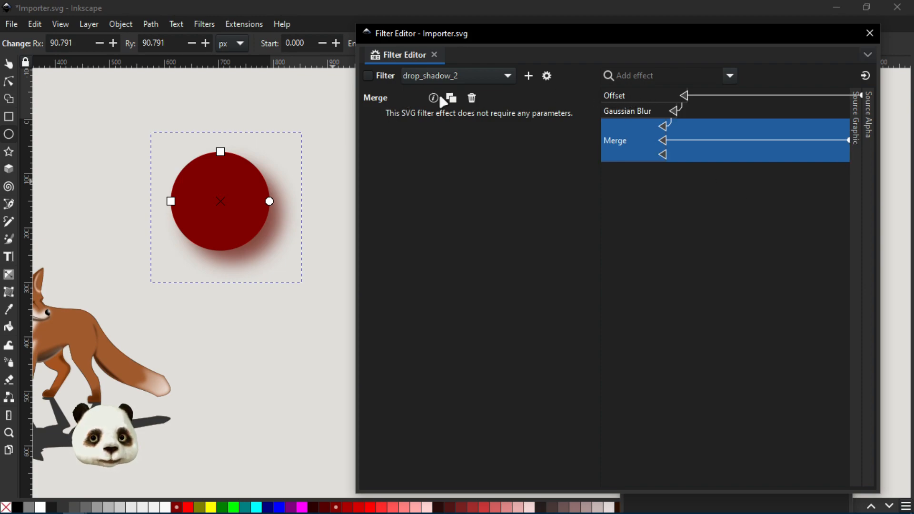
pyautogui.click(368, 76)
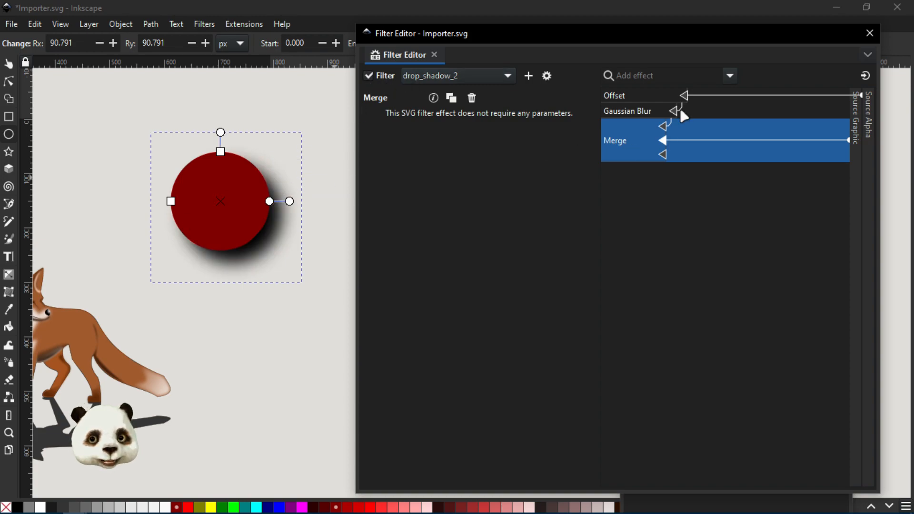
# Step: Add a Component Transfer effect to drop_shadow_2 and set its alpha channel to Linear
pyautogui.click(619, 111)
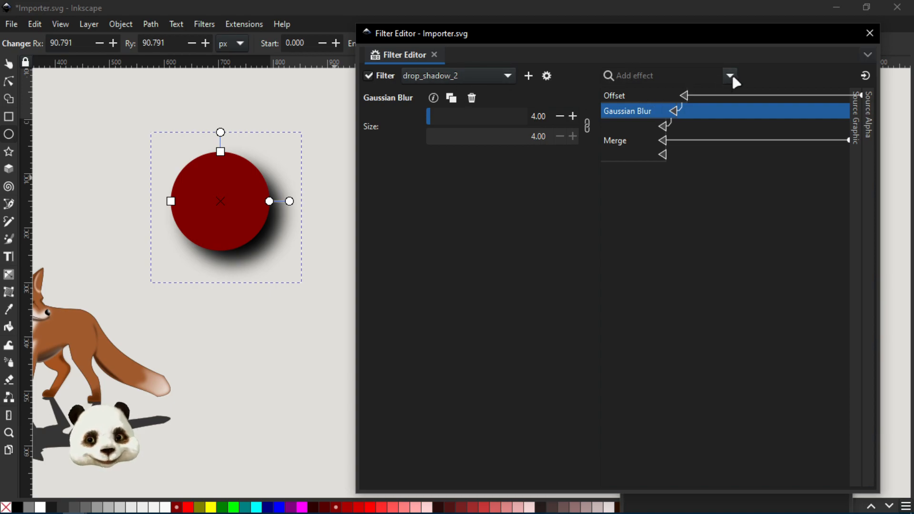
pyautogui.click(733, 81)
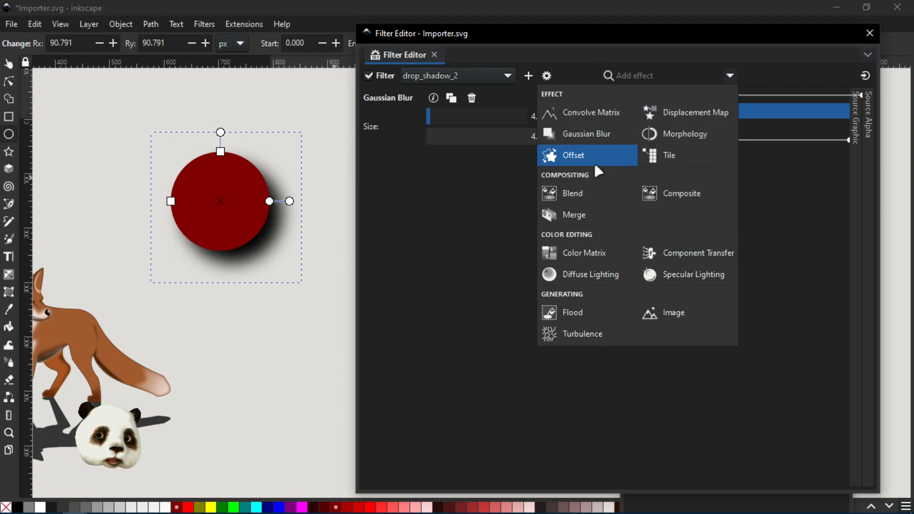
pyautogui.click(686, 256)
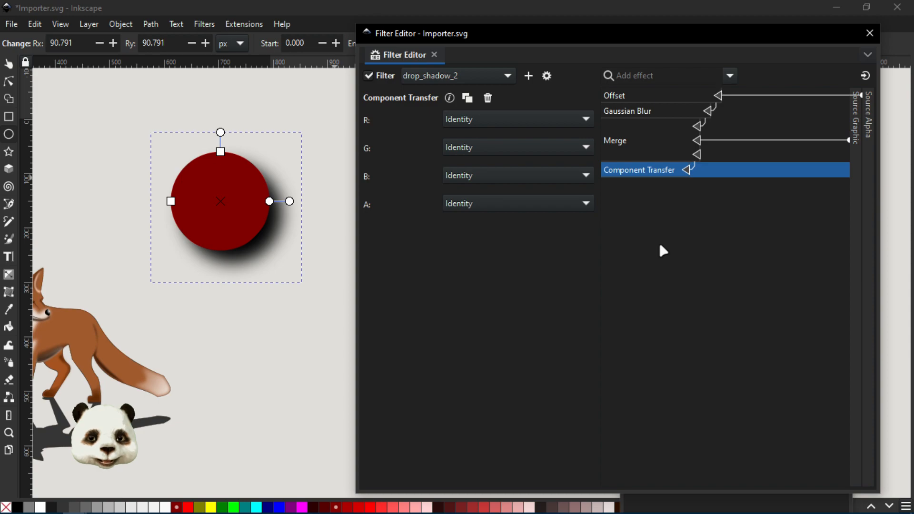
pyautogui.click(586, 205)
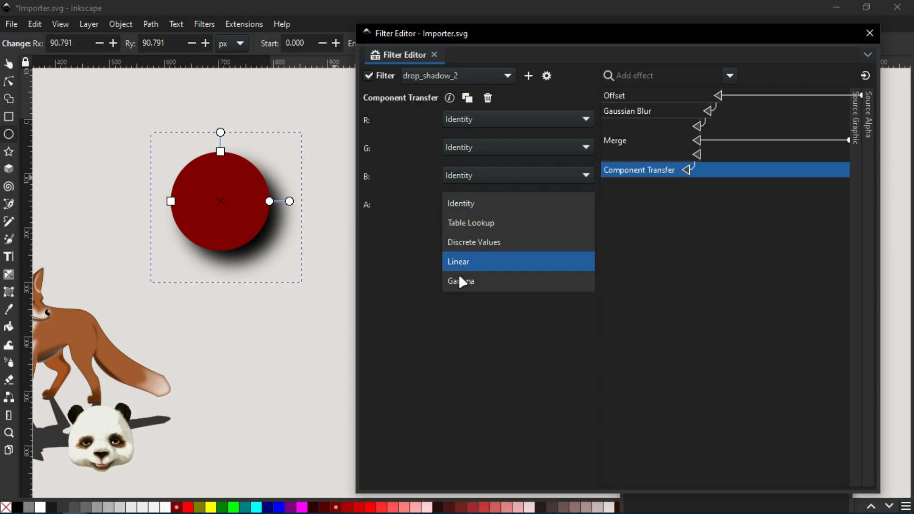
pyautogui.click(472, 262)
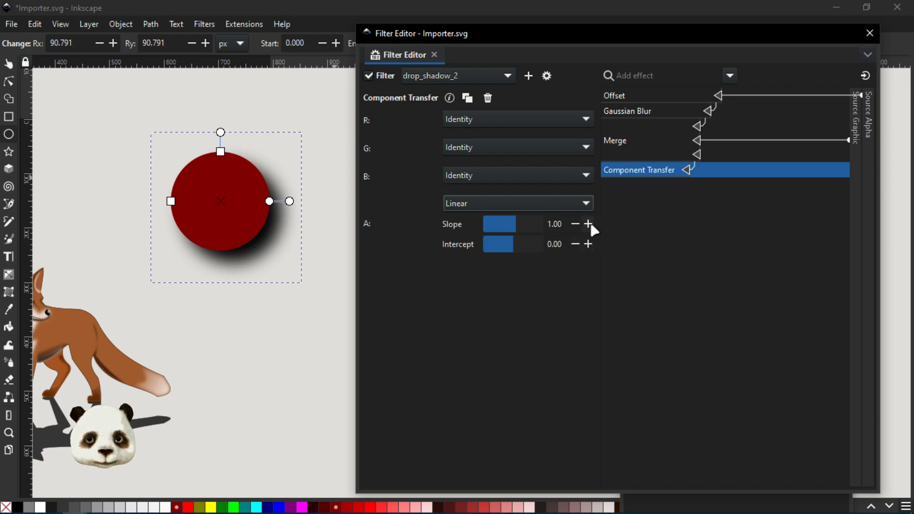
# Step: Try the Gamma transfer type on the alpha channel and switch it back to Linear
pyautogui.click(527, 203)
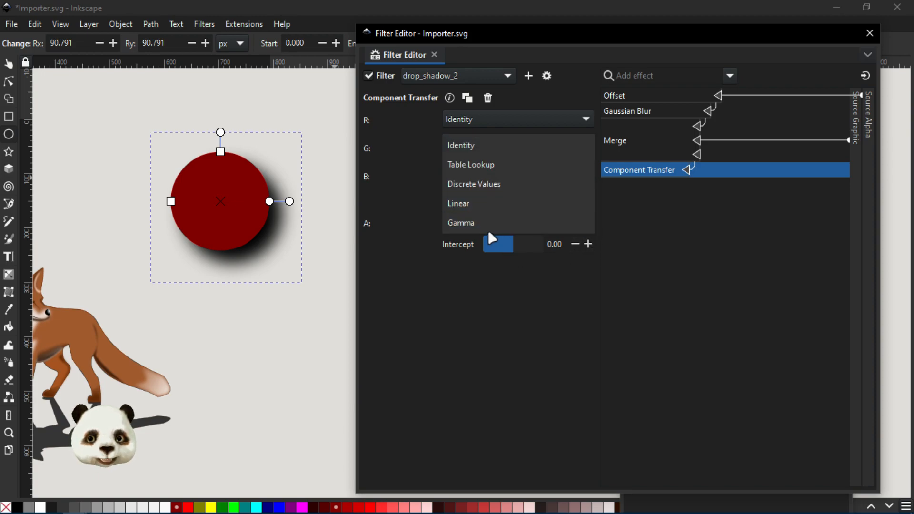
pyautogui.click(490, 223)
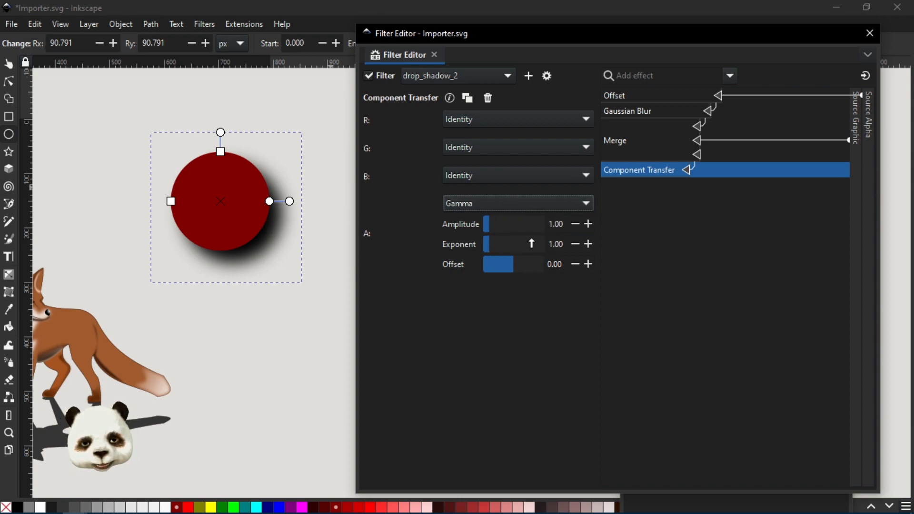
pyautogui.click(535, 202)
pyautogui.click(494, 187)
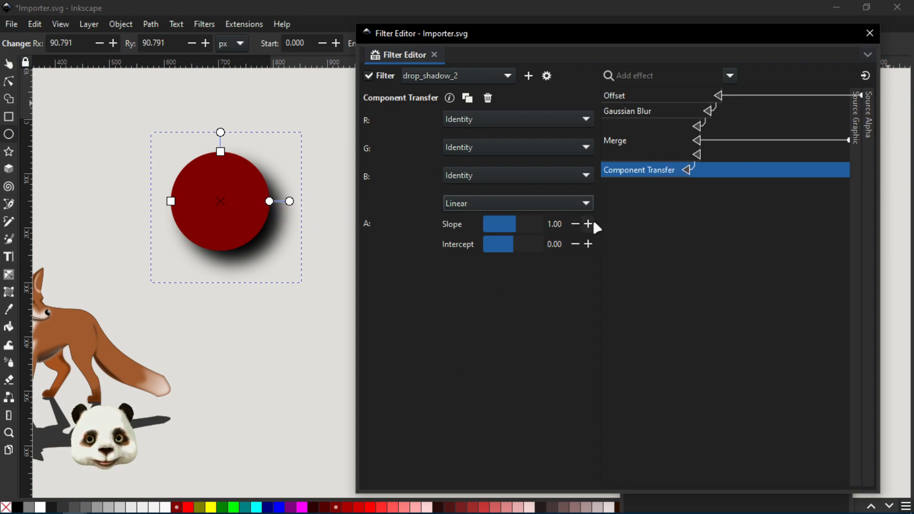
# Step: Move Component Transfer between Offset and Gaussian Blur and set its alpha Slope to 0.70
pyautogui.moveTo(637, 175); pyautogui.dragTo(696, 113)
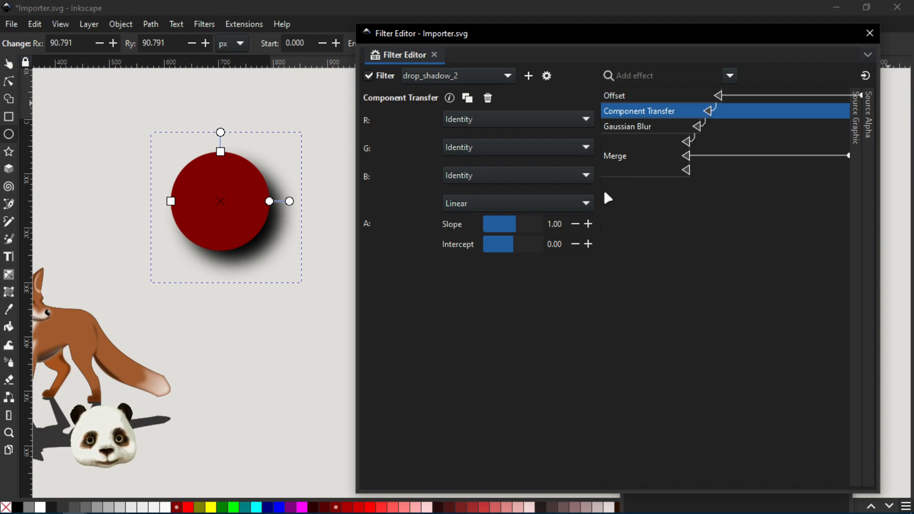
pyautogui.click(589, 224)
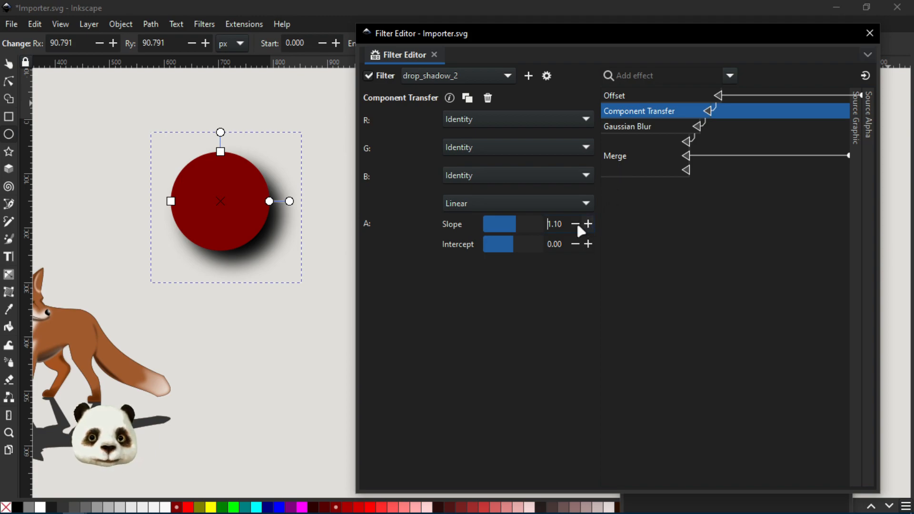
pyautogui.click(589, 224)
pyautogui.click(575, 224)
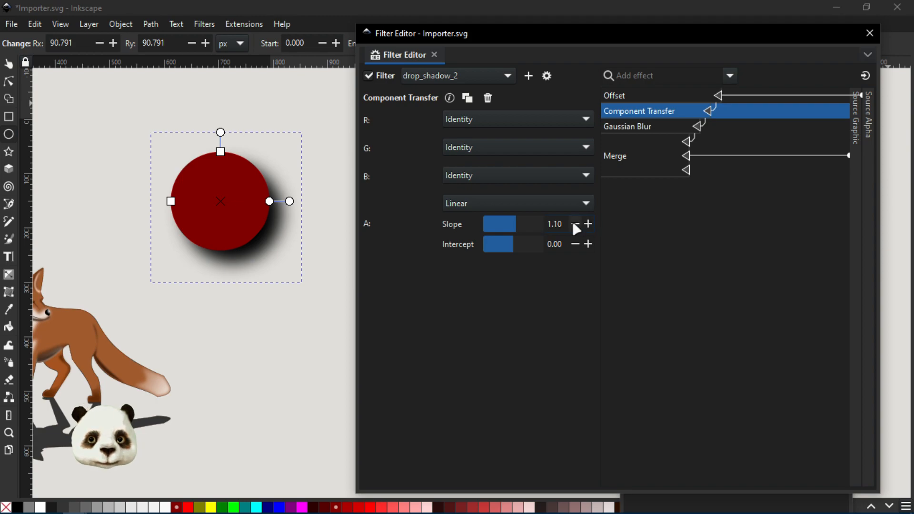
pyautogui.click(575, 224)
pyautogui.click(575, 224)
pyautogui.click(575, 224)
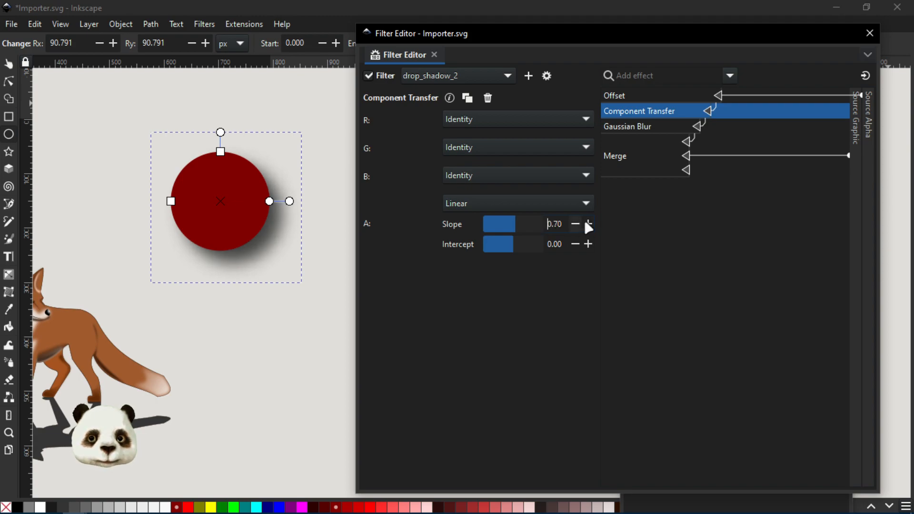
pyautogui.click(588, 224)
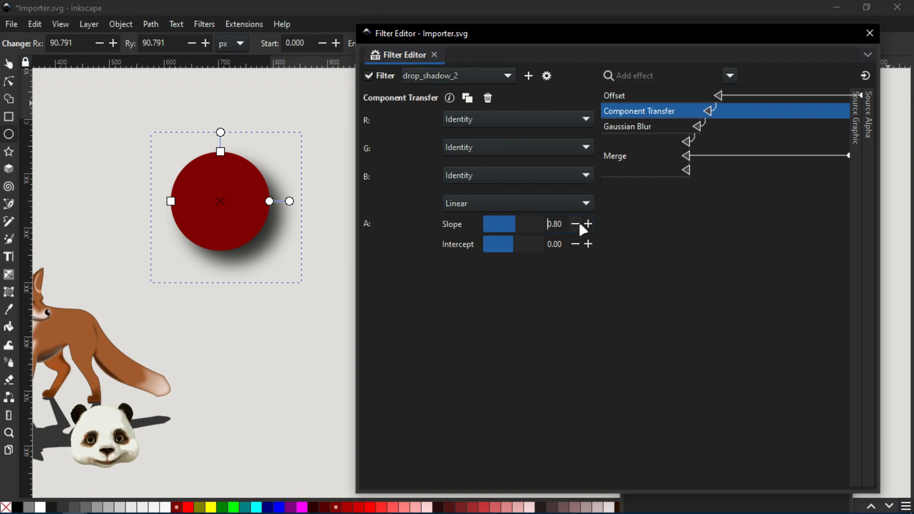
pyautogui.click(579, 224)
# Step: Try alpha Intercept values of 0.20 and -0.20 and return the Intercept to 0.00
pyautogui.click(589, 244)
pyautogui.click(589, 243)
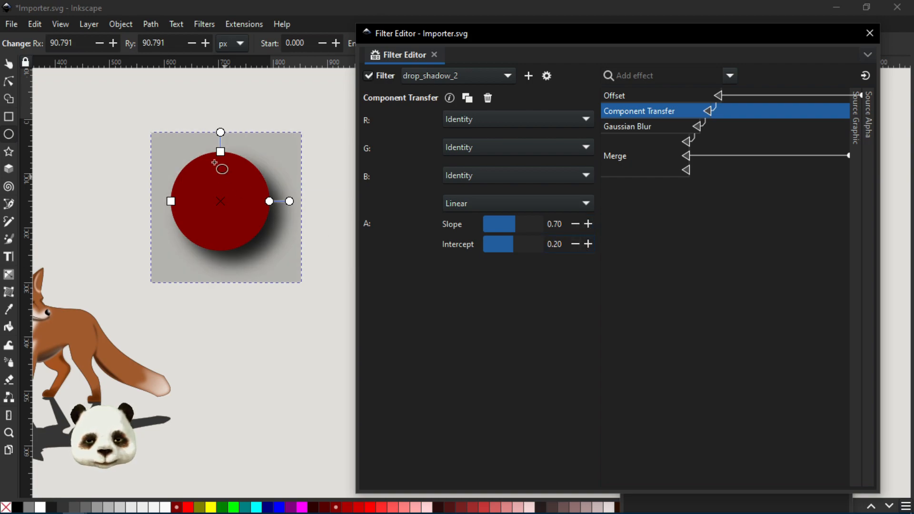
pyautogui.click(576, 244)
pyautogui.click(576, 244)
pyautogui.click(575, 244)
pyautogui.click(576, 244)
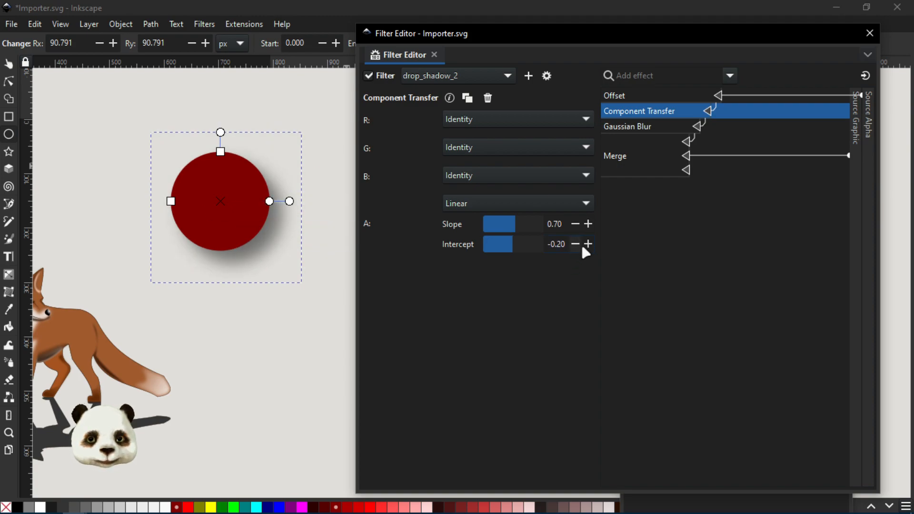
pyautogui.click(588, 245)
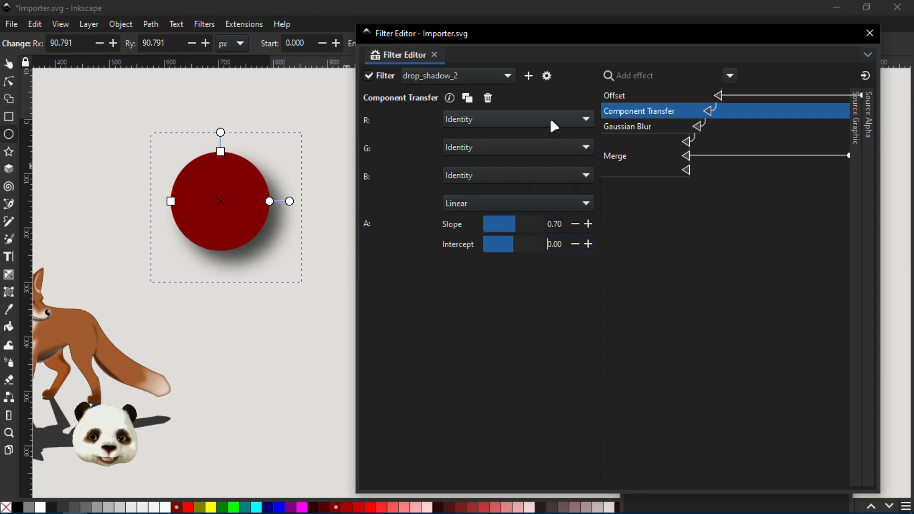
# Step: Set the red channel to Linear with Slope 1.80 and Intercept 0.50
pyautogui.click(577, 123)
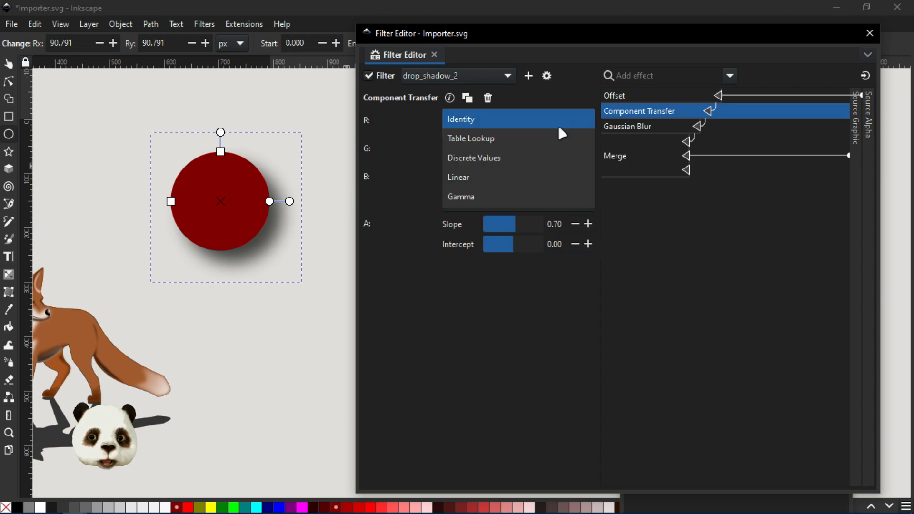
pyautogui.click(492, 181)
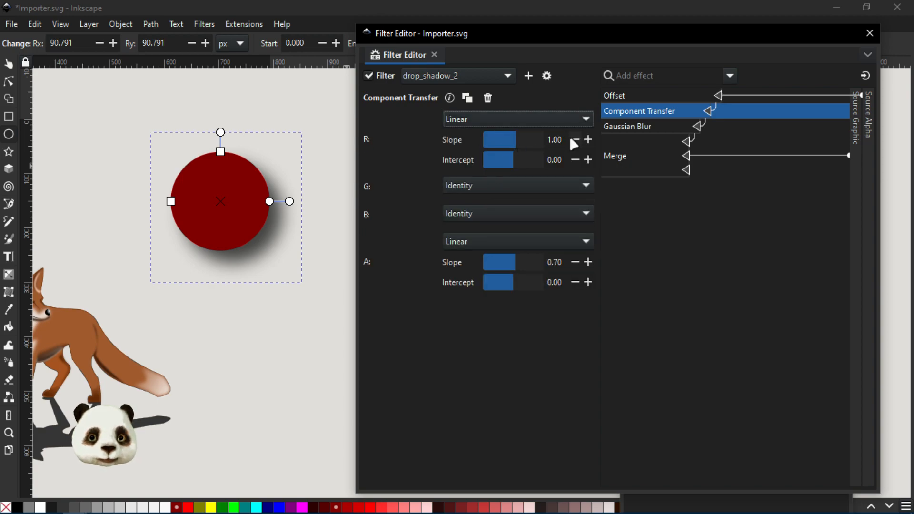
pyautogui.click(590, 138)
pyautogui.click(590, 138)
pyautogui.click(589, 138)
pyautogui.click(590, 138)
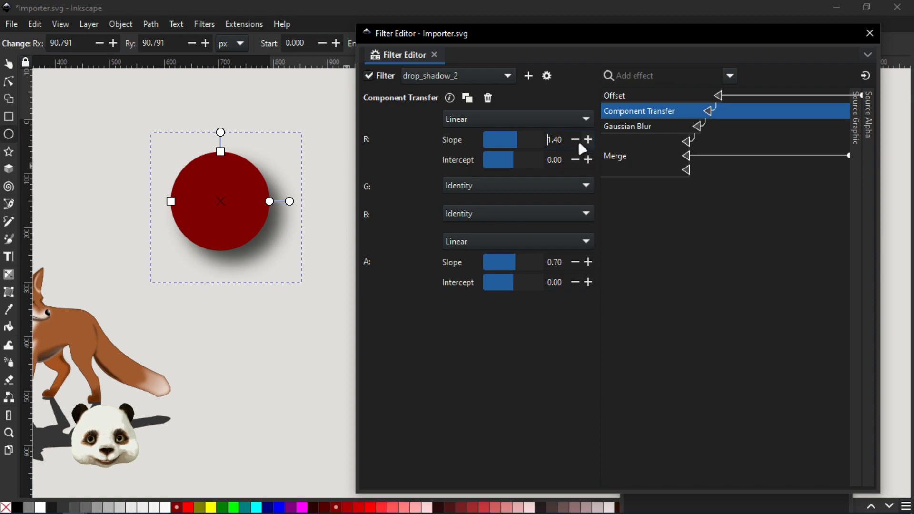
pyautogui.click(587, 143)
pyautogui.click(588, 142)
pyautogui.click(587, 143)
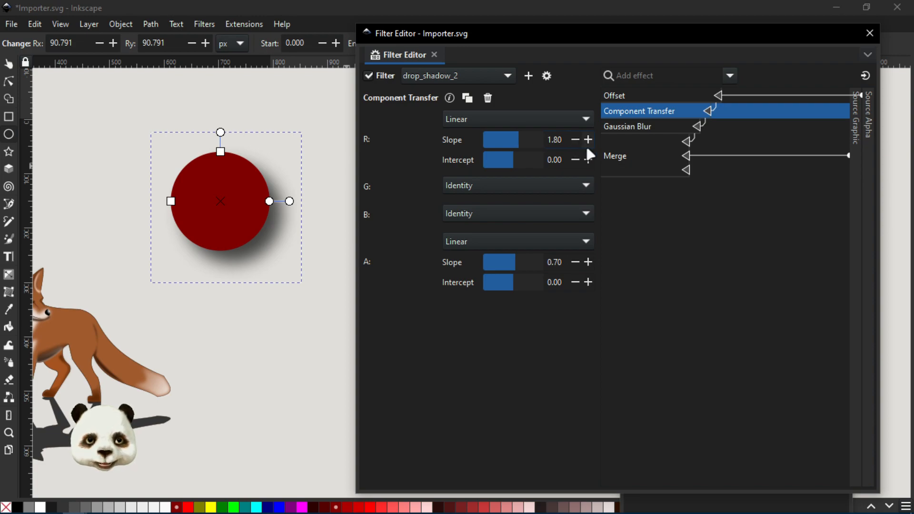
pyautogui.click(589, 160)
pyautogui.click(588, 160)
pyautogui.click(588, 160)
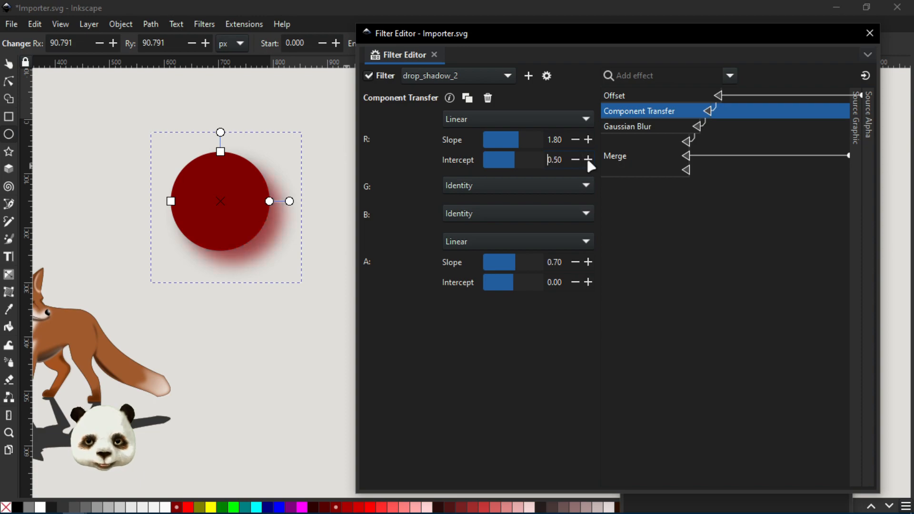
# Step: Raise the red channel's Slope to 4.00 and its Intercept to 1.00
pyautogui.click(589, 139)
pyautogui.click(588, 139)
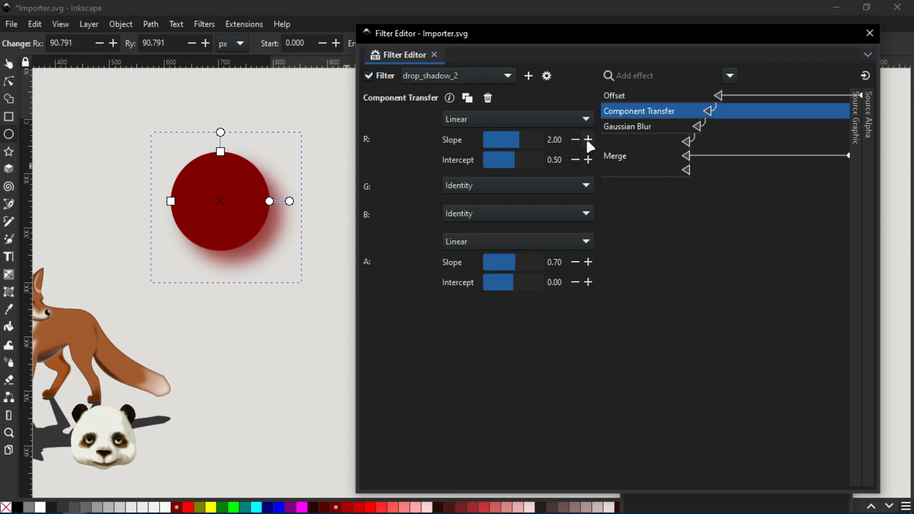
pyautogui.click(589, 140)
pyautogui.click(588, 139)
pyautogui.click(589, 140)
pyautogui.write('4')
pyautogui.click(565, 161)
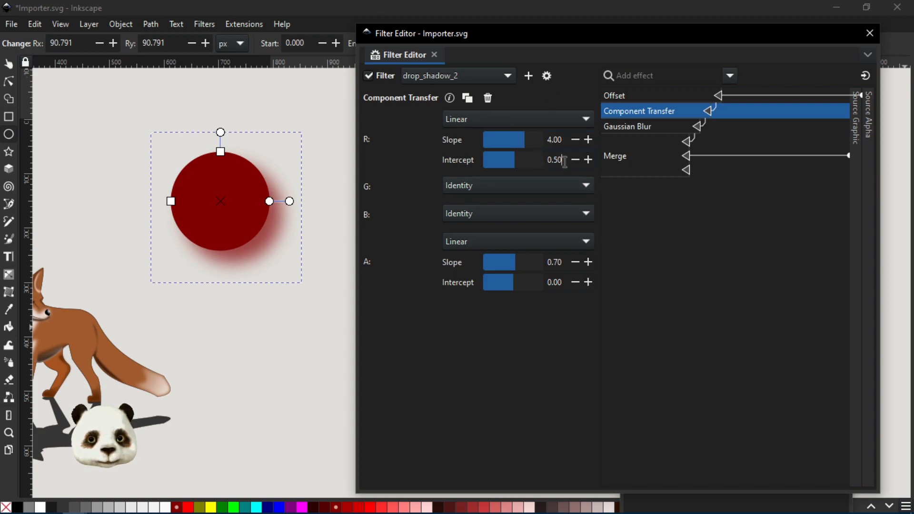
pyautogui.moveTo(565, 161); pyautogui.dragTo(533, 150)
pyautogui.press('BackSpace')
pyautogui.write('1')
pyautogui.press('Return')
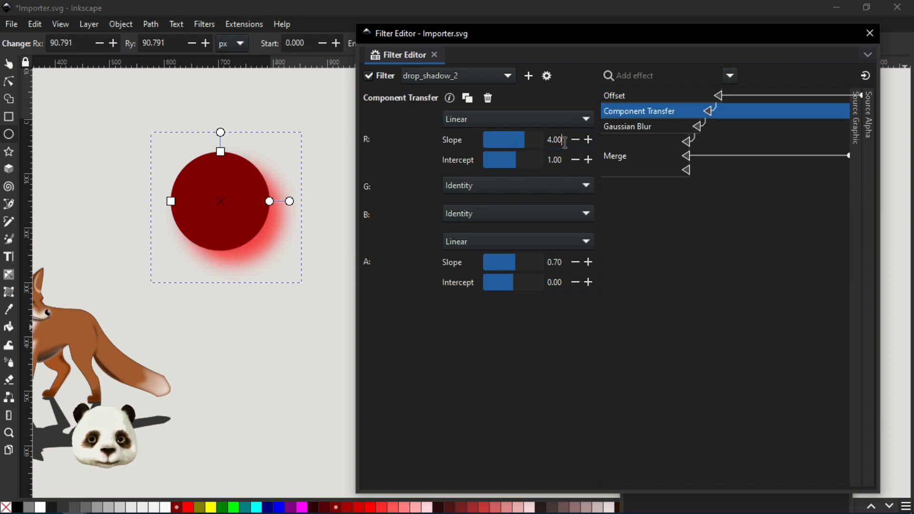
# Step: Set the green channel to Linear with Slope 4.00 and Intercept 1.00
pyautogui.click(579, 189)
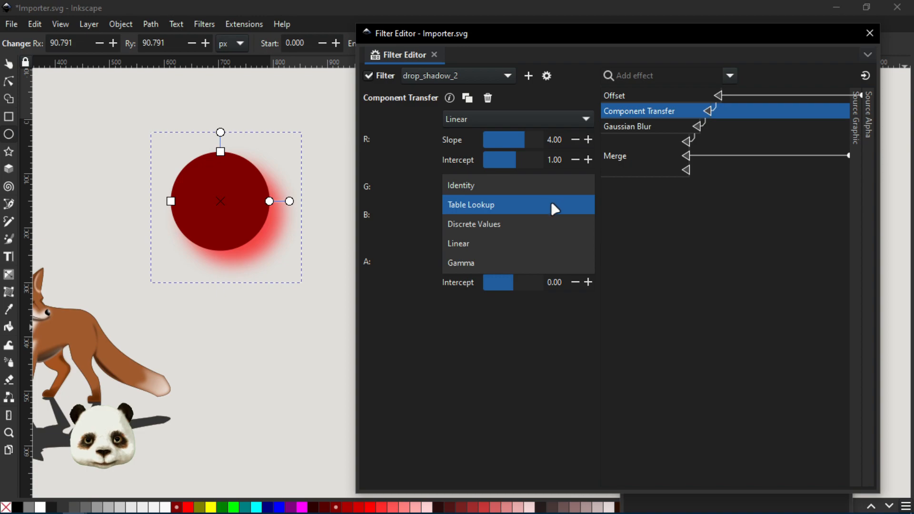
pyautogui.click(484, 242)
pyautogui.moveTo(563, 210); pyautogui.dragTo(531, 204)
pyautogui.write('4')
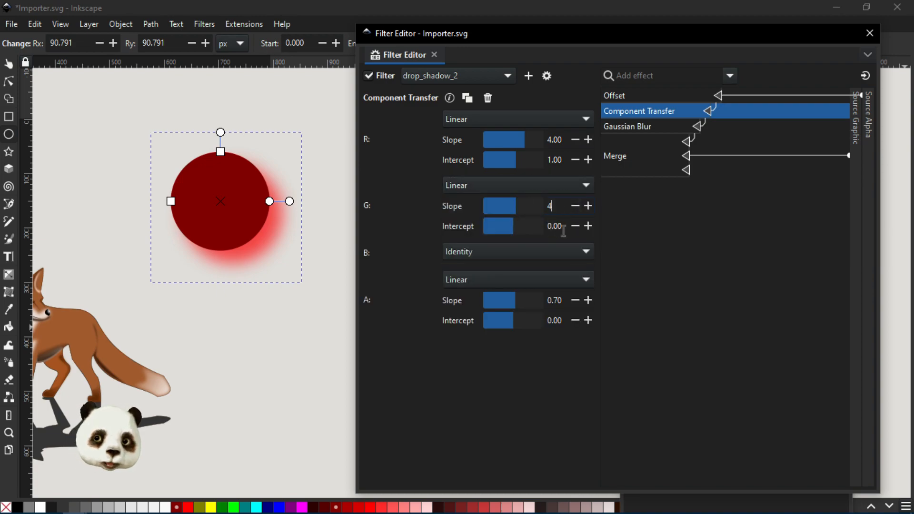
pyautogui.moveTo(564, 227); pyautogui.dragTo(530, 228)
pyautogui.write('1')
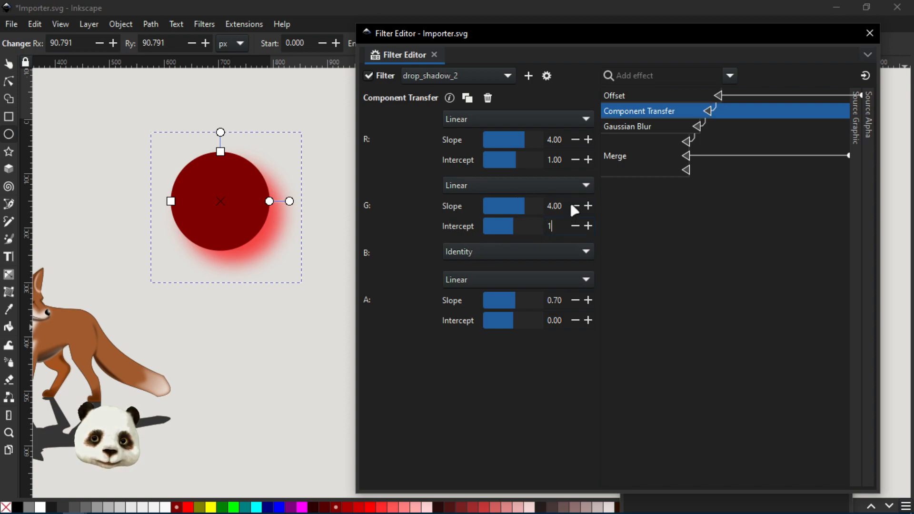
pyautogui.click(566, 157)
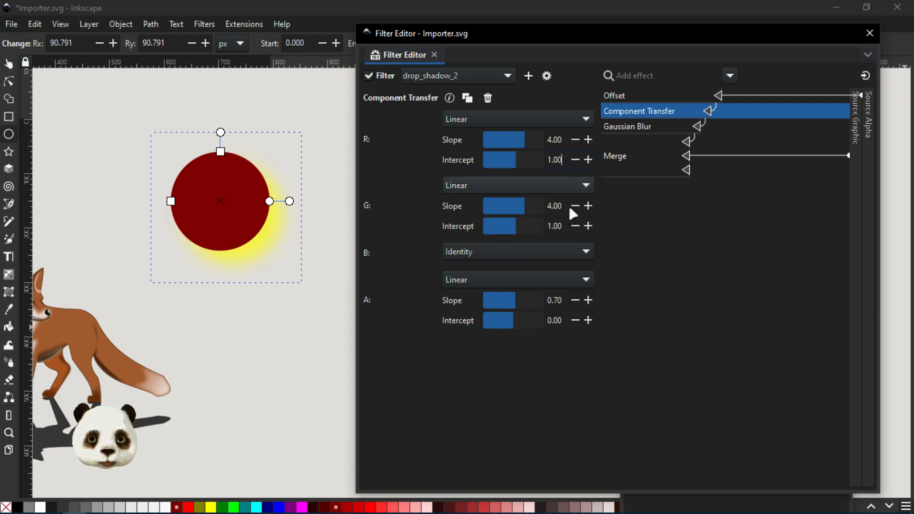
# Step: Lower the red Intercept to 0.80 and the green Intercept to 0.20
pyautogui.click(576, 227)
pyautogui.click(576, 227)
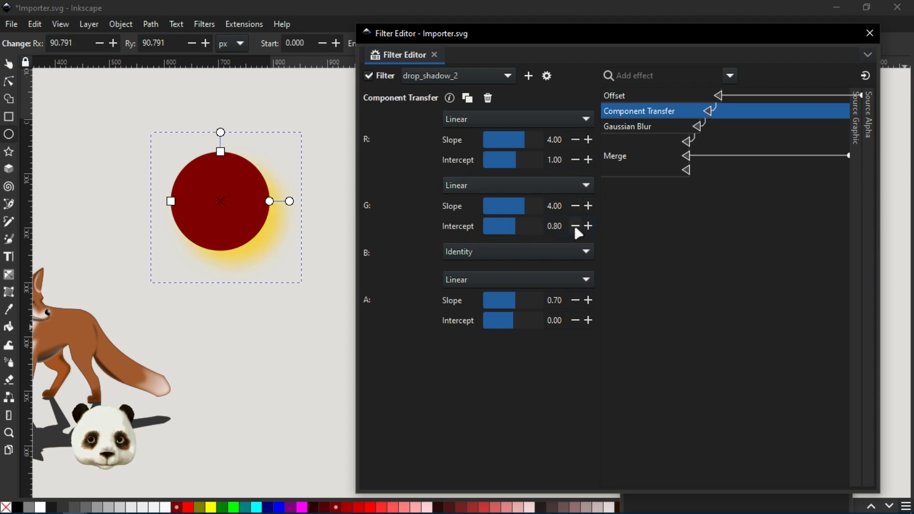
pyautogui.click(575, 226)
pyautogui.click(575, 227)
pyautogui.click(576, 227)
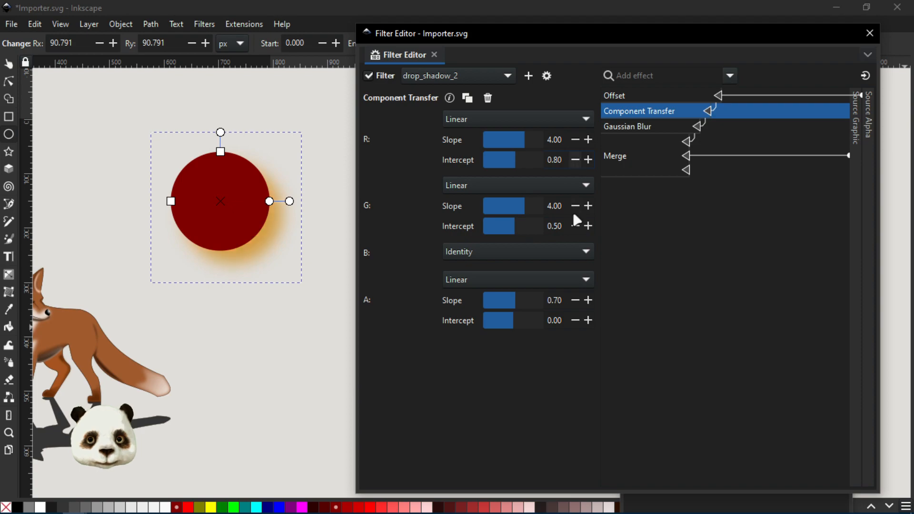
pyautogui.click(576, 227)
pyautogui.click(576, 227)
pyautogui.click(576, 226)
pyautogui.click(576, 227)
pyautogui.click(589, 226)
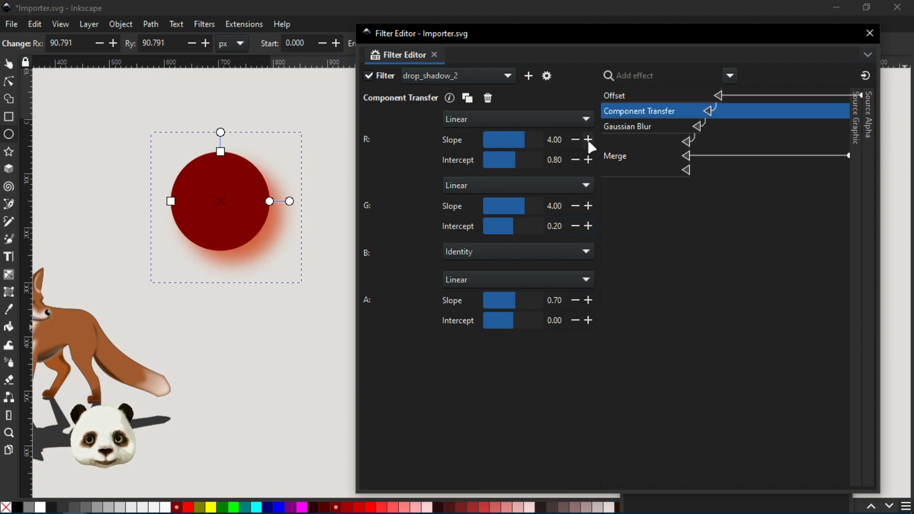
# Step: Set the red channel's Intercept to 1.00 and its Slope to 4.30
pyautogui.click(589, 160)
pyautogui.click(588, 160)
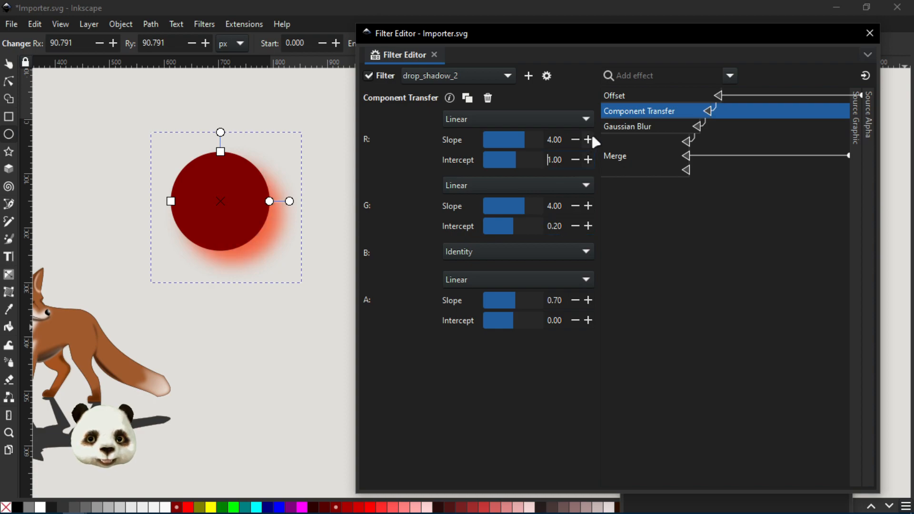
pyautogui.click(589, 140)
pyautogui.click(589, 140)
pyautogui.click(589, 140)
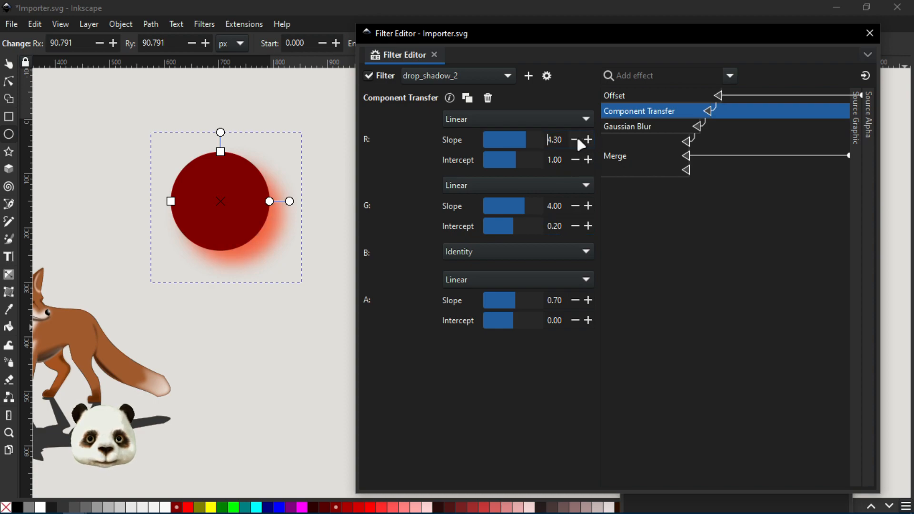
# Step: Set the green channel's Slope to 3.70 and Intercept to 0.30, and the alpha Slope to 0.90
pyautogui.click(576, 206)
pyautogui.click(575, 207)
pyautogui.click(588, 226)
pyautogui.click(589, 226)
pyautogui.click(588, 226)
pyautogui.click(578, 226)
pyautogui.click(577, 227)
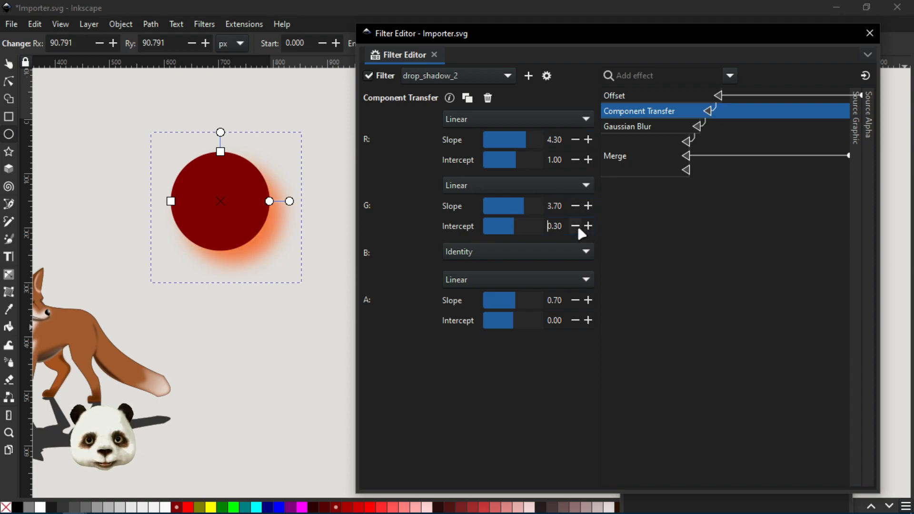
pyautogui.click(589, 300)
pyautogui.click(589, 300)
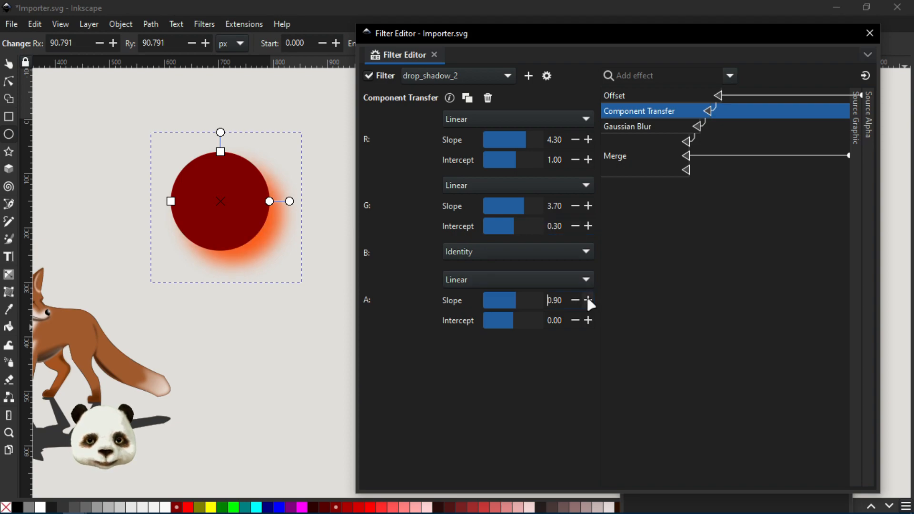
# Step: Set the green channel's Slope to 3.80 and its Intercept to 0.40
pyautogui.click(588, 208)
pyautogui.click(588, 207)
pyautogui.click(577, 208)
pyautogui.click(578, 223)
pyautogui.click(579, 223)
pyautogui.click(578, 223)
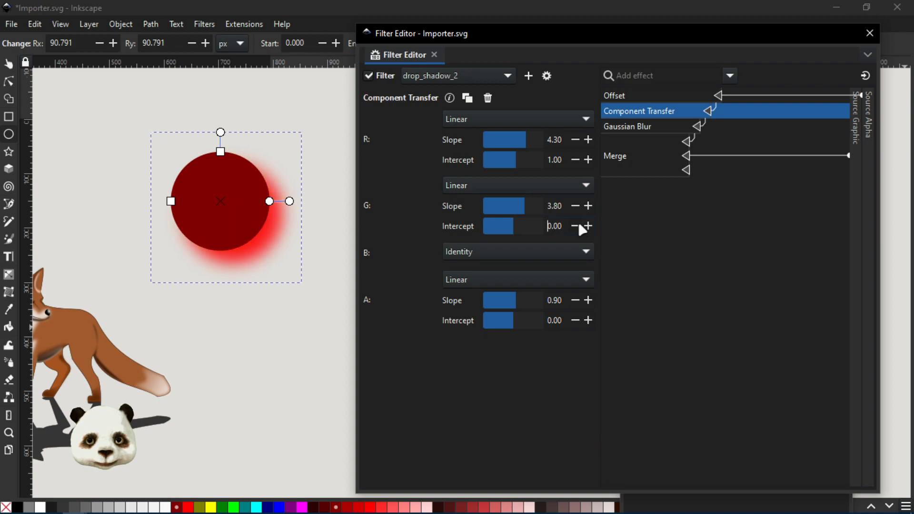
pyautogui.click(588, 226)
pyautogui.click(588, 226)
pyautogui.click(589, 226)
pyautogui.click(589, 226)
pyautogui.click(589, 226)
pyautogui.click(576, 225)
# Step: Try higher Intercept values on the red channel and bring it back to 1.00
pyautogui.click(587, 159)
pyautogui.click(588, 160)
pyautogui.click(588, 160)
pyautogui.click(590, 159)
pyautogui.click(589, 159)
pyautogui.click(575, 160)
pyautogui.click(575, 160)
pyautogui.click(573, 160)
pyautogui.click(573, 161)
pyautogui.click(572, 161)
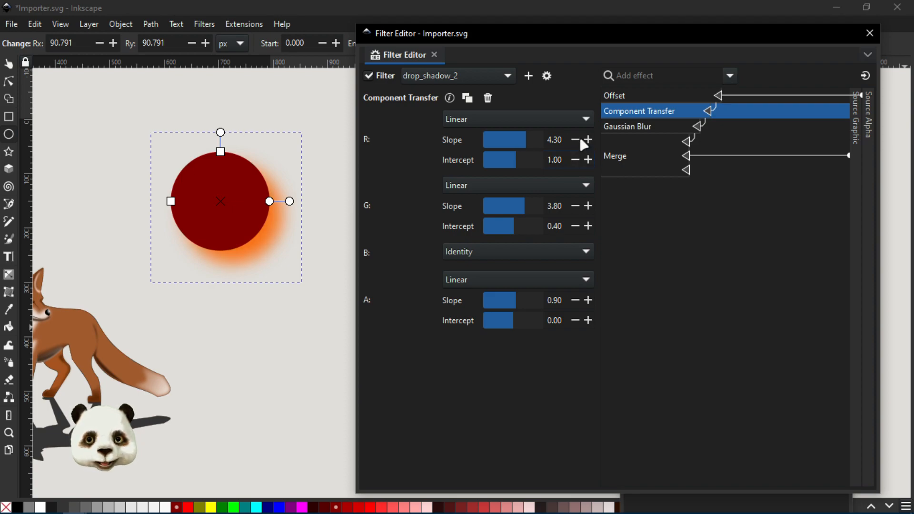
# Step: Lower the red channel's Slope to 1.40
pyautogui.click(579, 140)
pyautogui.click(580, 139)
pyautogui.click(580, 139)
pyautogui.click(580, 140)
pyautogui.click(579, 139)
pyautogui.click(580, 140)
pyautogui.click(576, 140)
pyautogui.click(577, 140)
pyautogui.click(576, 140)
pyautogui.click(576, 140)
pyautogui.click(576, 140)
pyautogui.click(576, 140)
pyautogui.click(577, 140)
pyautogui.click(577, 140)
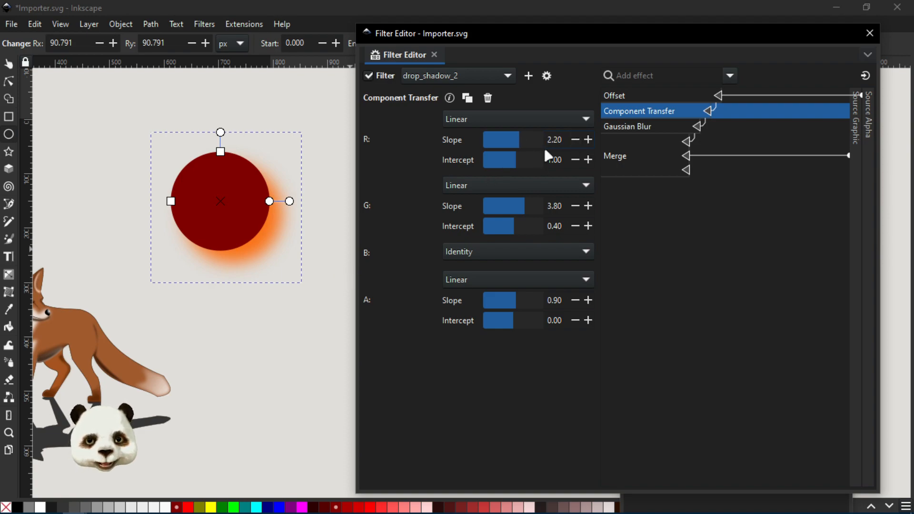
pyautogui.click(574, 141)
pyautogui.click(575, 141)
pyautogui.click(574, 141)
pyautogui.click(574, 141)
pyautogui.click(575, 141)
pyautogui.click(574, 141)
pyautogui.click(575, 141)
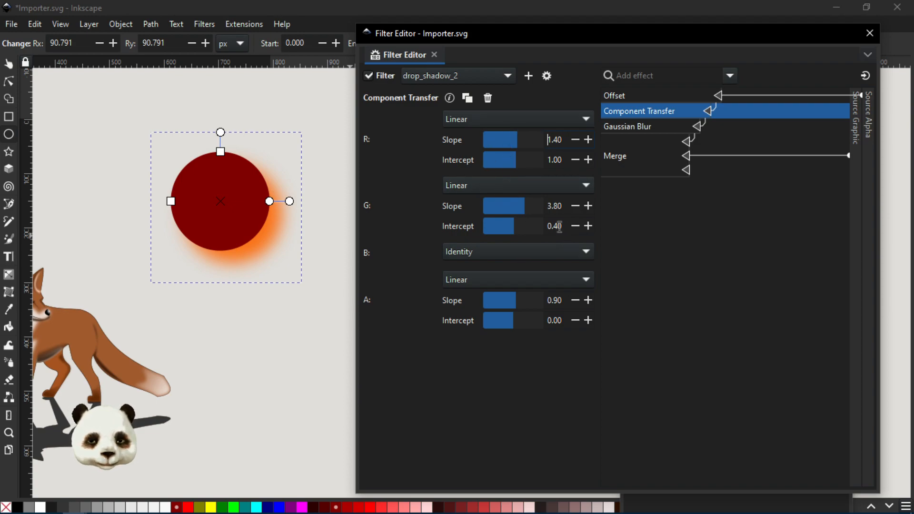
# Step: Change the red channel to Gamma with Amplitude 3.59, Exponent 1.85 and Offset 1.78
pyautogui.click(585, 122)
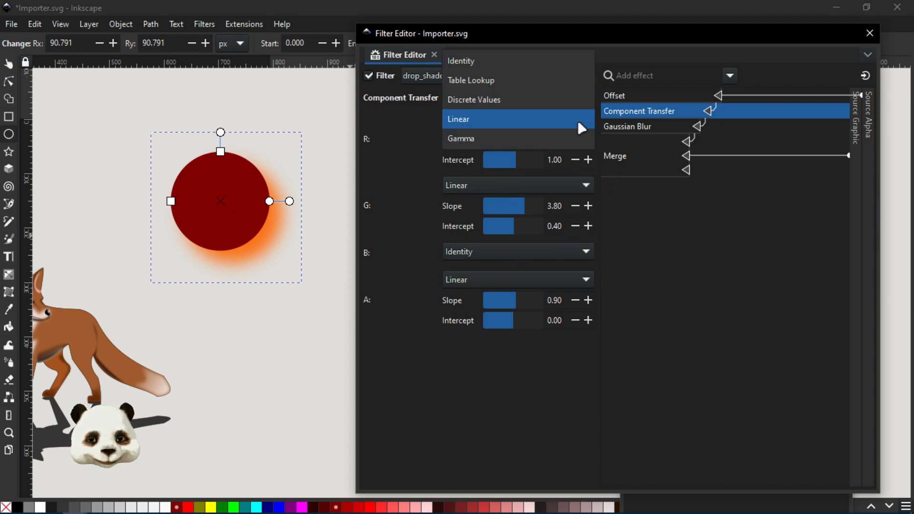
pyautogui.click(627, 307)
pyautogui.click(520, 125)
pyautogui.click(522, 137)
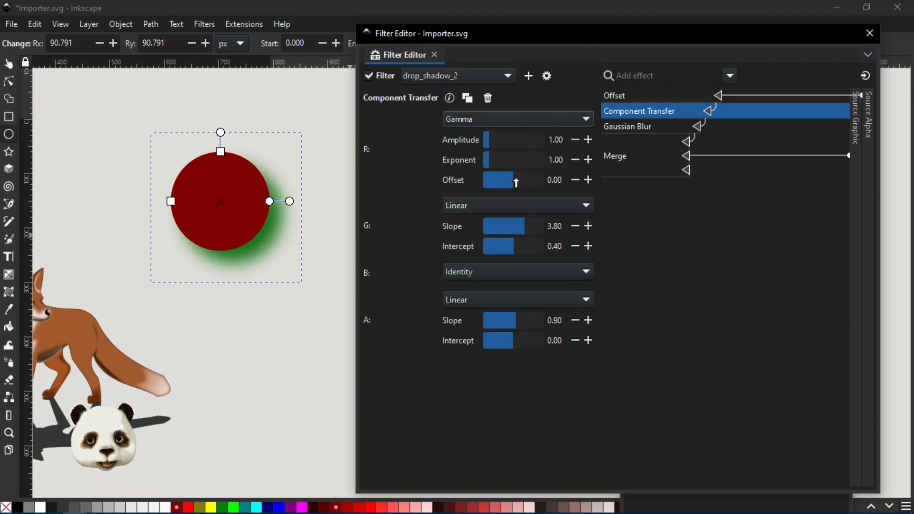
pyautogui.moveTo(516, 183); pyautogui.dragTo(494, 160)
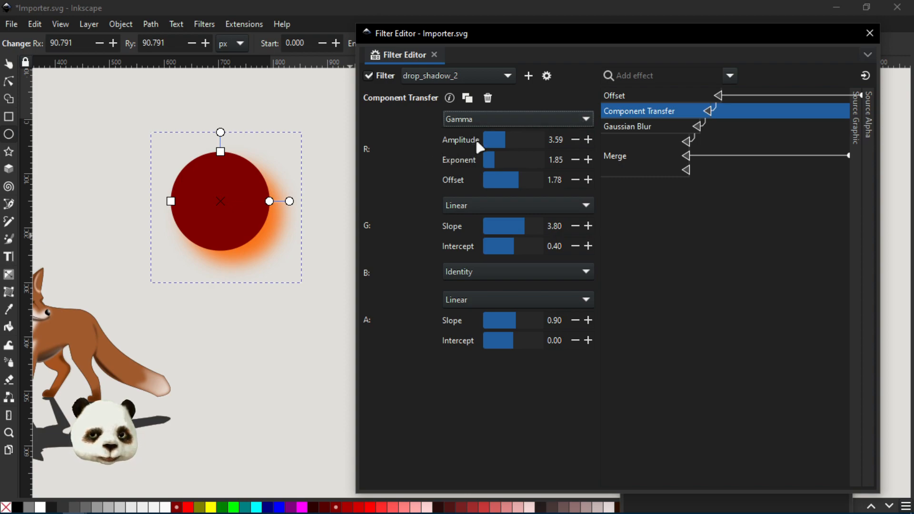
# Step: Set the red and green channels to Identity
pyautogui.click(492, 118)
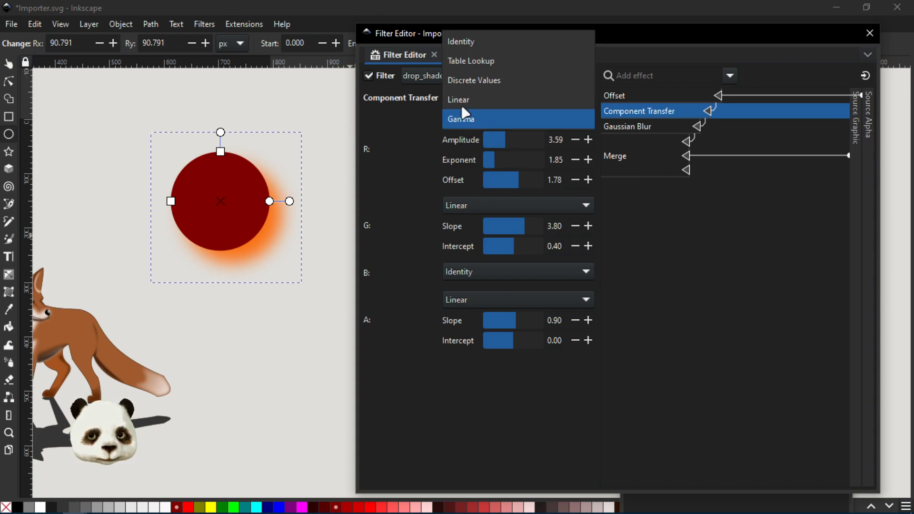
pyautogui.click(696, 258)
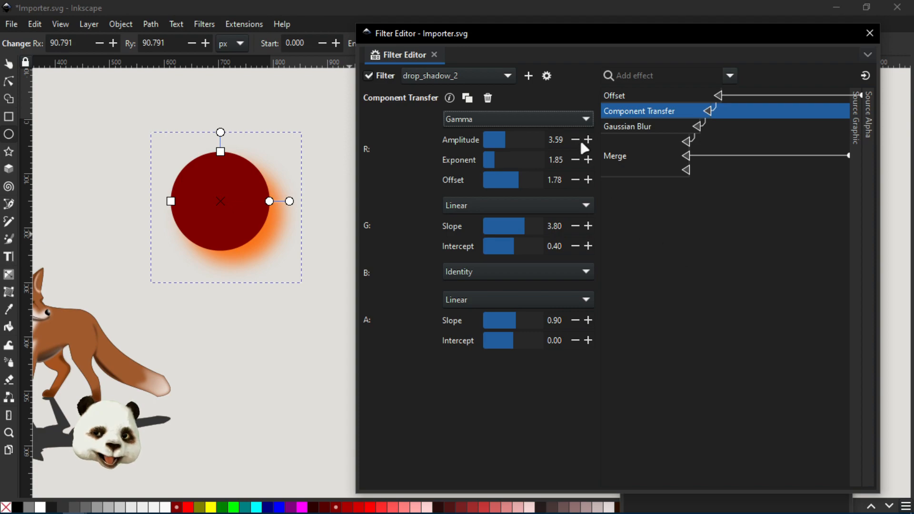
pyautogui.click(484, 119)
pyautogui.click(511, 40)
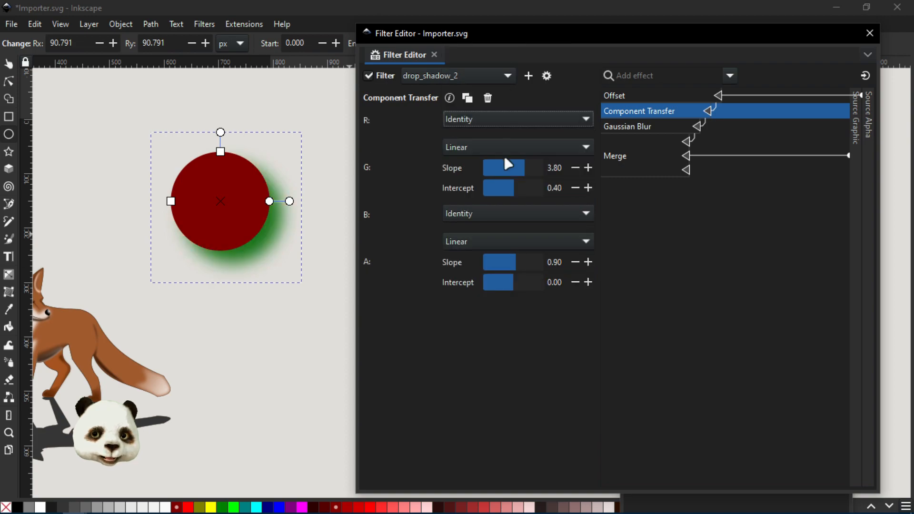
pyautogui.click(493, 147)
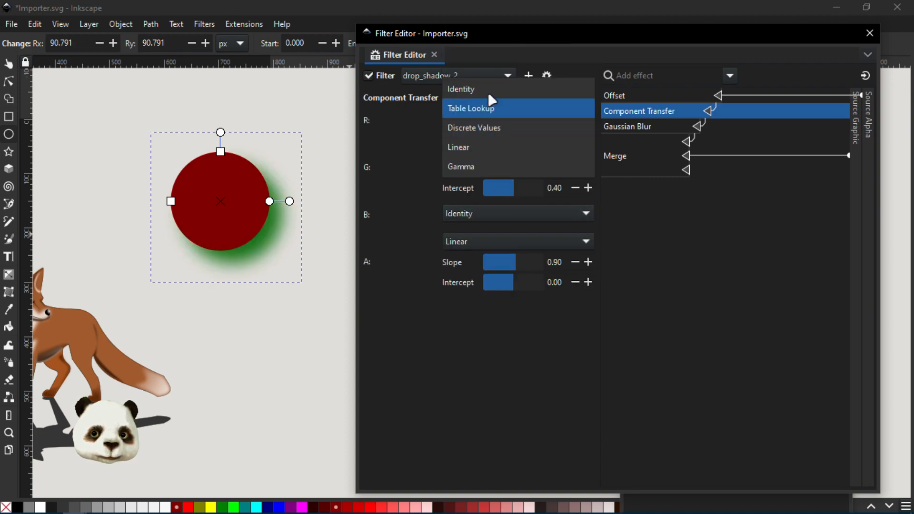
pyautogui.click(489, 90)
# Step: Compare the red channel as Linear and as Gamma, and set the green channel to Linear
pyautogui.click(499, 118)
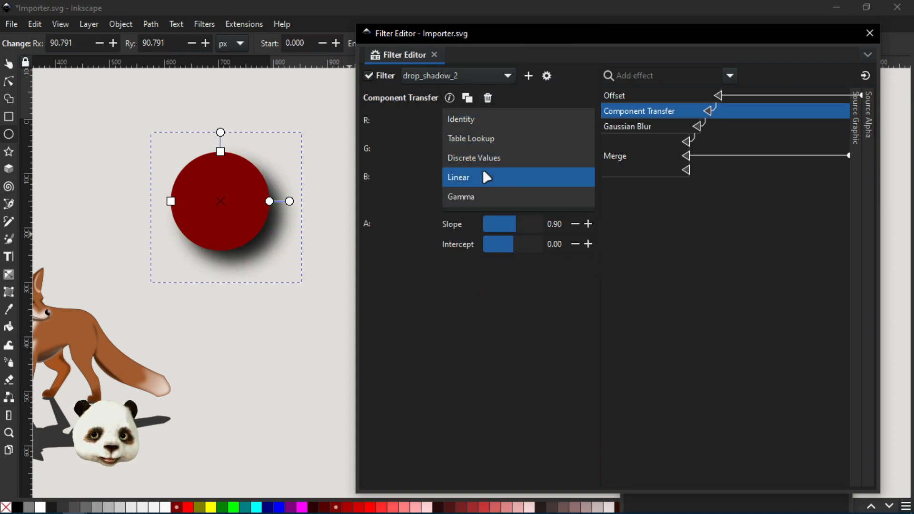
pyautogui.click(483, 175)
pyautogui.click(499, 119)
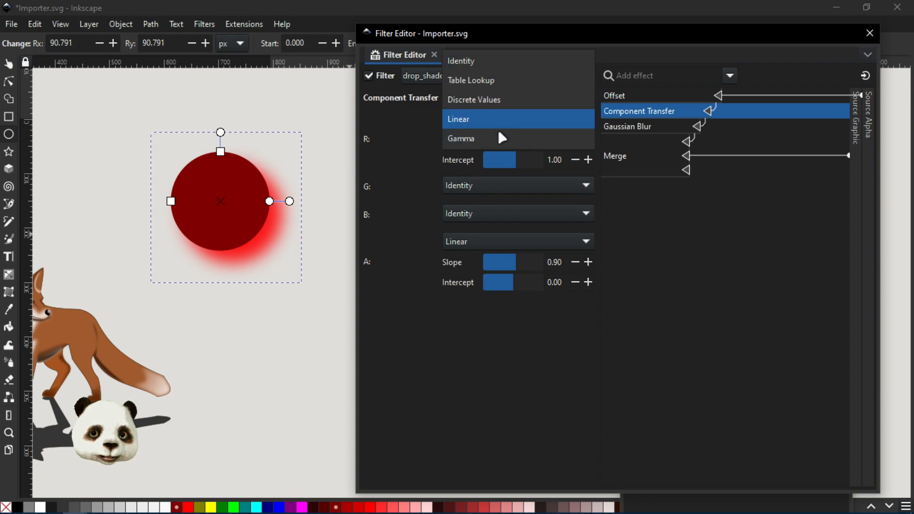
pyautogui.click(491, 137)
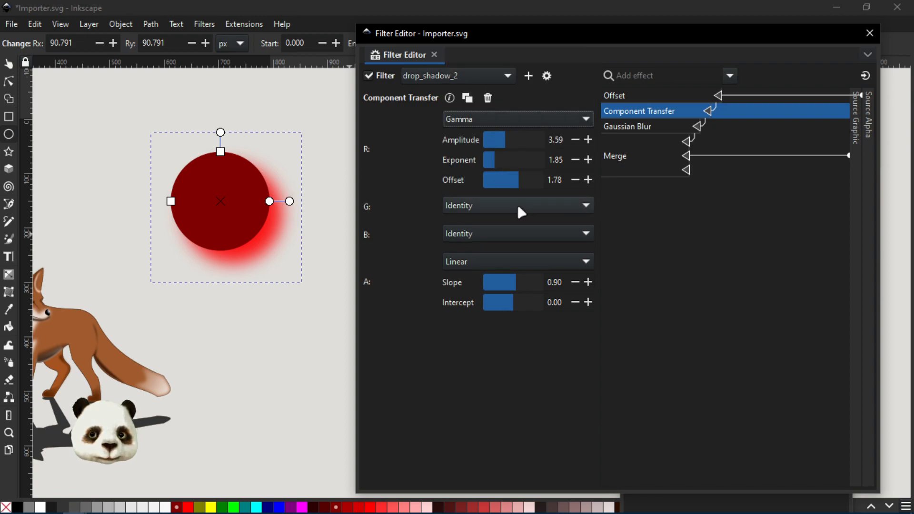
pyautogui.click(517, 205)
pyautogui.click(496, 261)
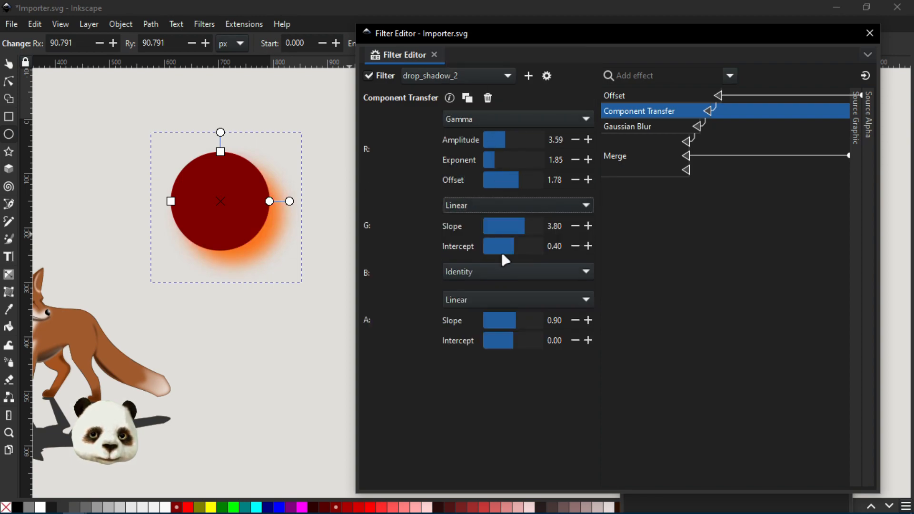
# Step: Return the green and red channels to the Identity transfer function
pyautogui.click(520, 202)
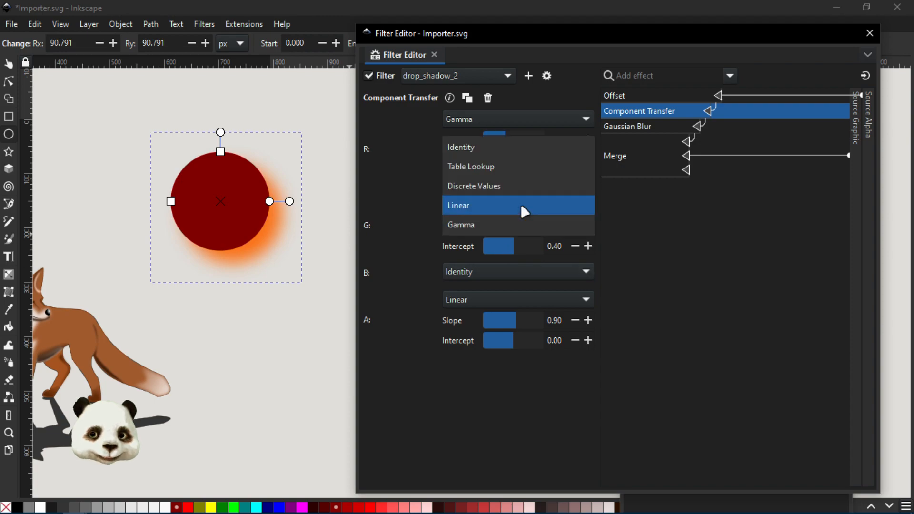
pyautogui.click(492, 150)
pyautogui.click(495, 119)
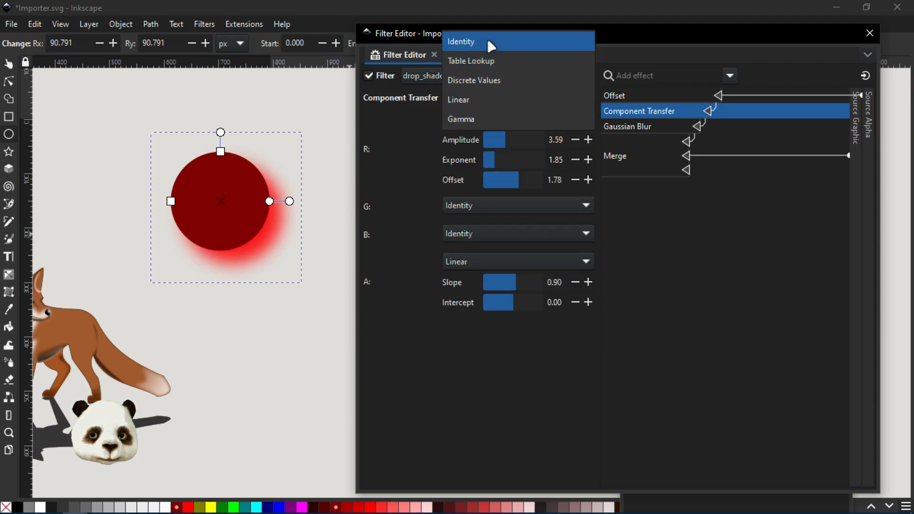
pyautogui.click(488, 38)
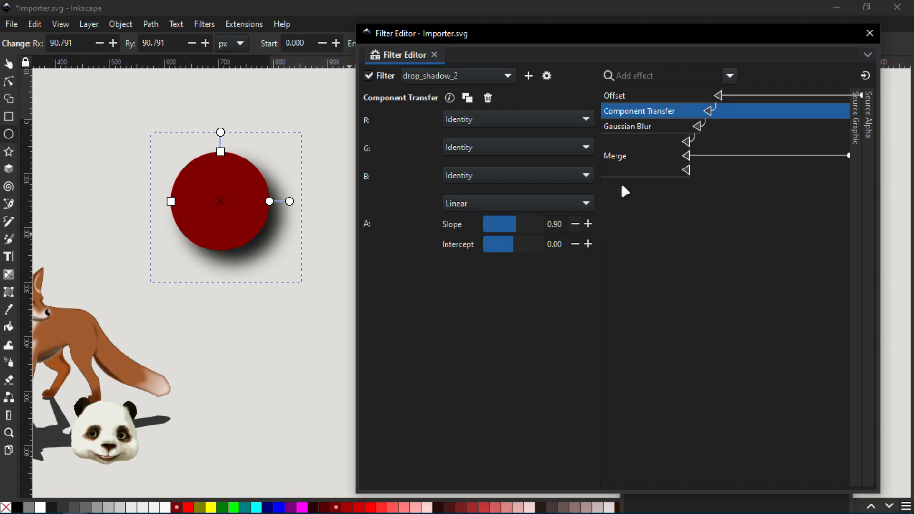
# Step: Add a Gaussian Blur after Merge, try Source Graphic as its input, and connect it to the Merge output
pyautogui.click(640, 170)
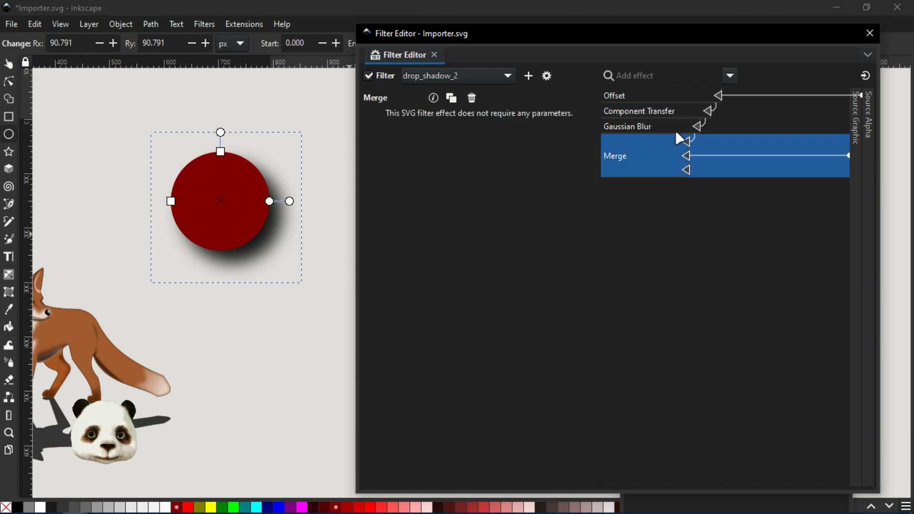
pyautogui.click(730, 75)
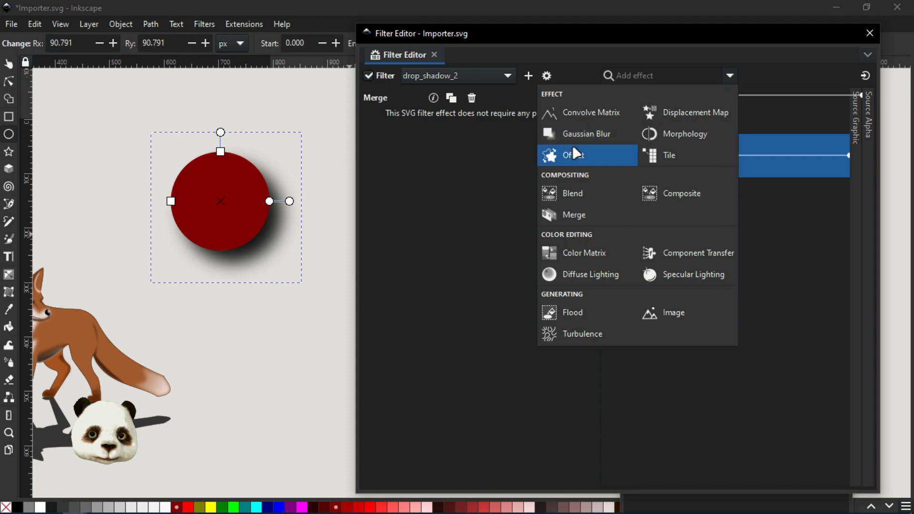
pyautogui.click(588, 127)
pyautogui.moveTo(687, 186); pyautogui.dragTo(852, 185)
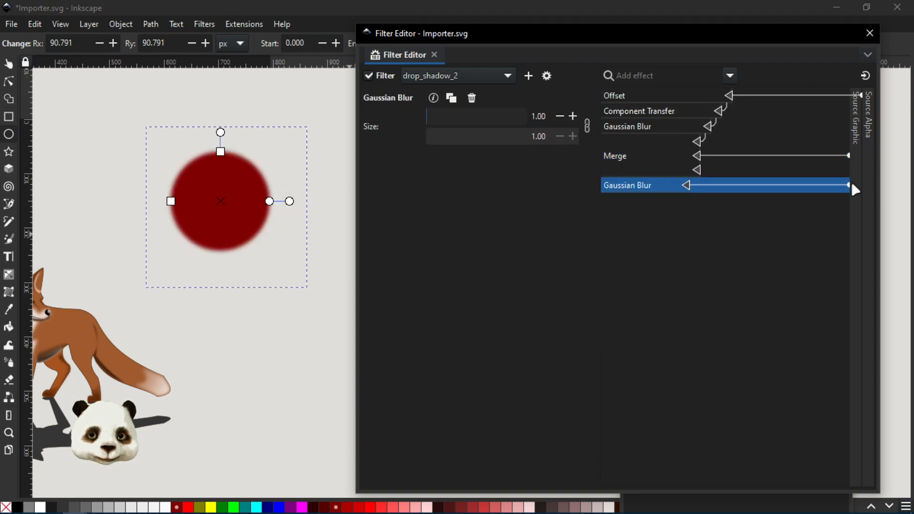
pyautogui.moveTo(687, 185); pyautogui.dragTo(689, 153)
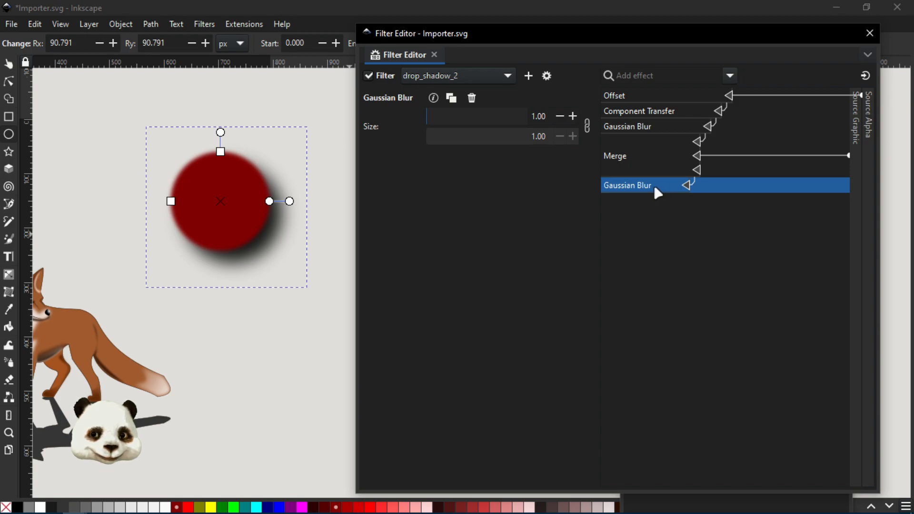
# Step: Move the new Gaussian Blur above Offset to the start of the effect chain
pyautogui.moveTo(643, 195); pyautogui.dragTo(637, 93)
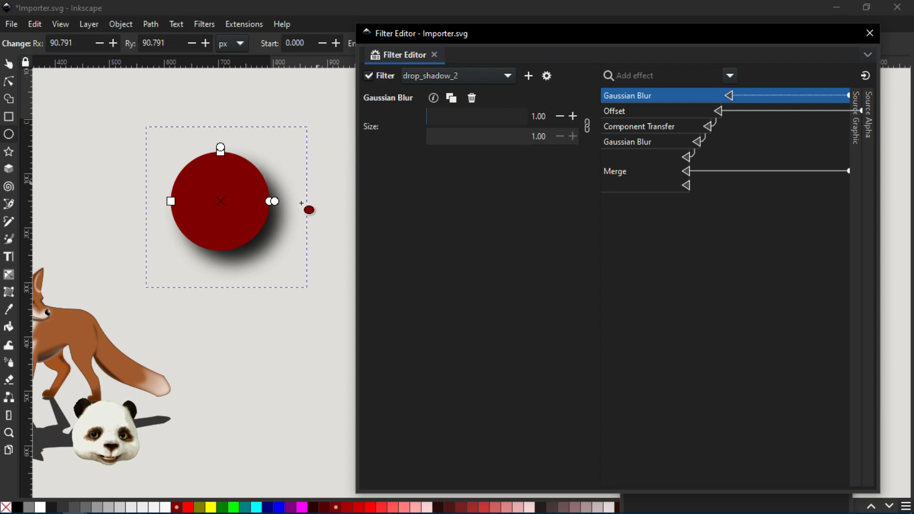
pyautogui.rightClick(650, 97)
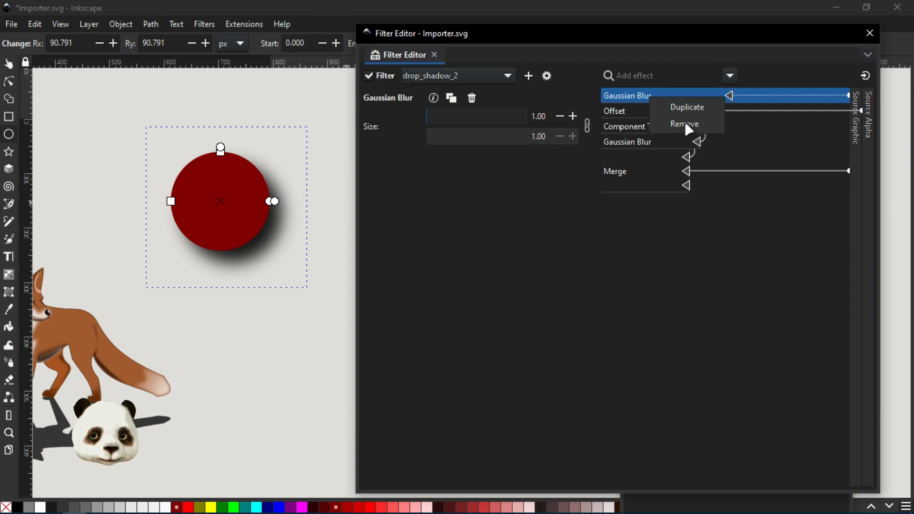
pyautogui.click(637, 241)
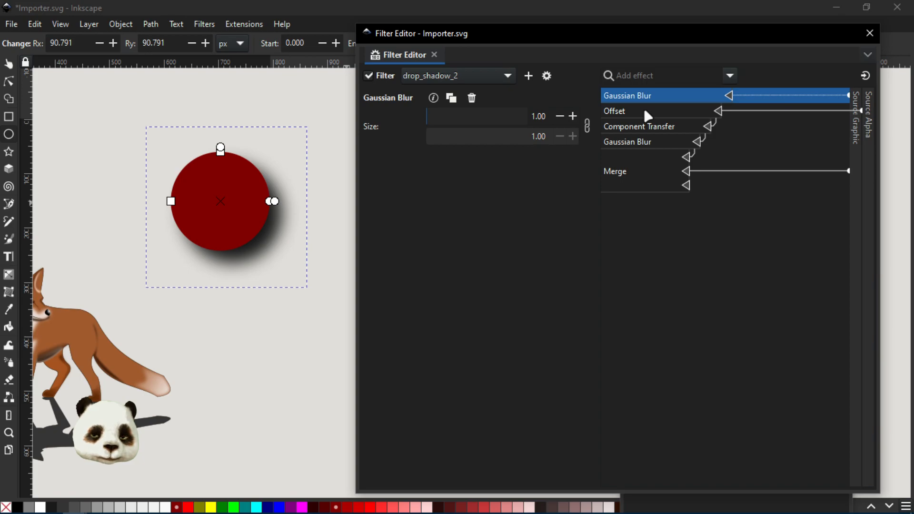
# Step: Add a second Merge, connect it to Offset and the first Gaussian Blur, and swap the order of these two inputs
pyautogui.click(729, 76)
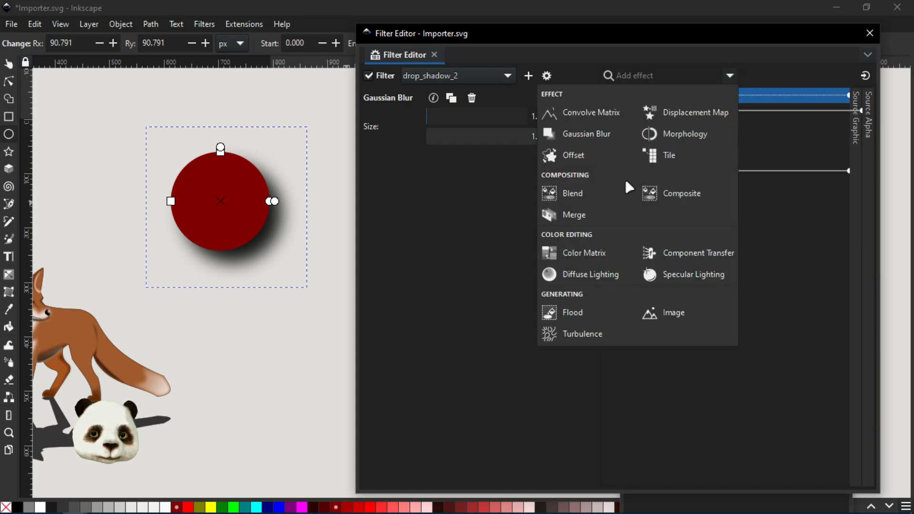
pyautogui.click(576, 215)
pyautogui.moveTo(689, 202); pyautogui.dragTo(726, 125)
pyautogui.moveTo(693, 218); pyautogui.dragTo(742, 101)
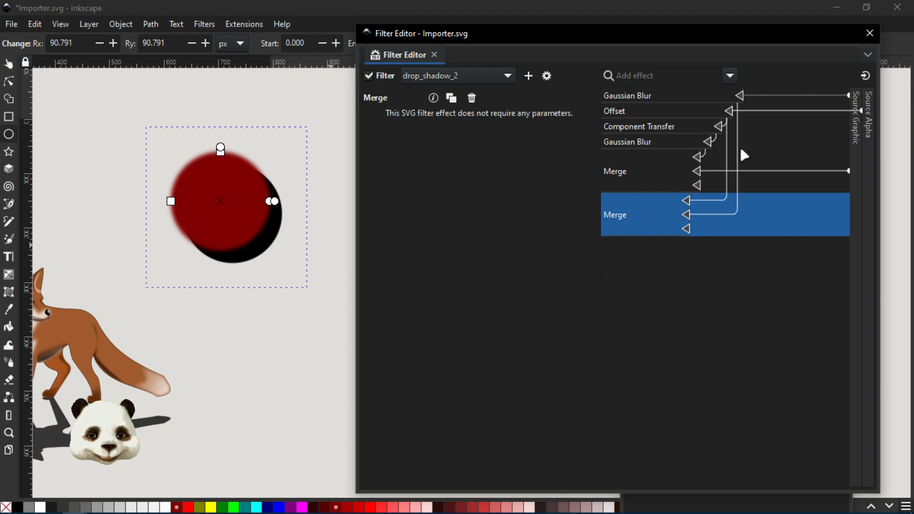
pyautogui.moveTo(688, 216); pyautogui.dragTo(734, 116)
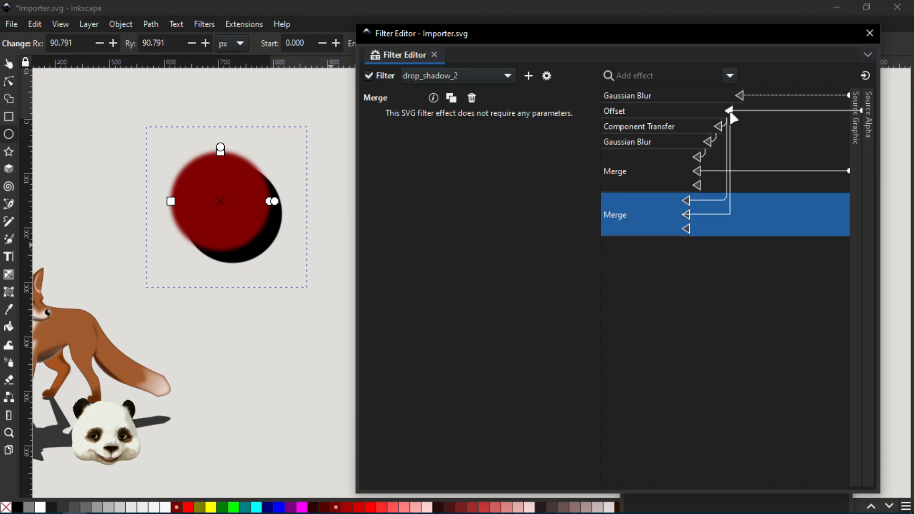
pyautogui.moveTo(689, 202); pyautogui.dragTo(740, 96)
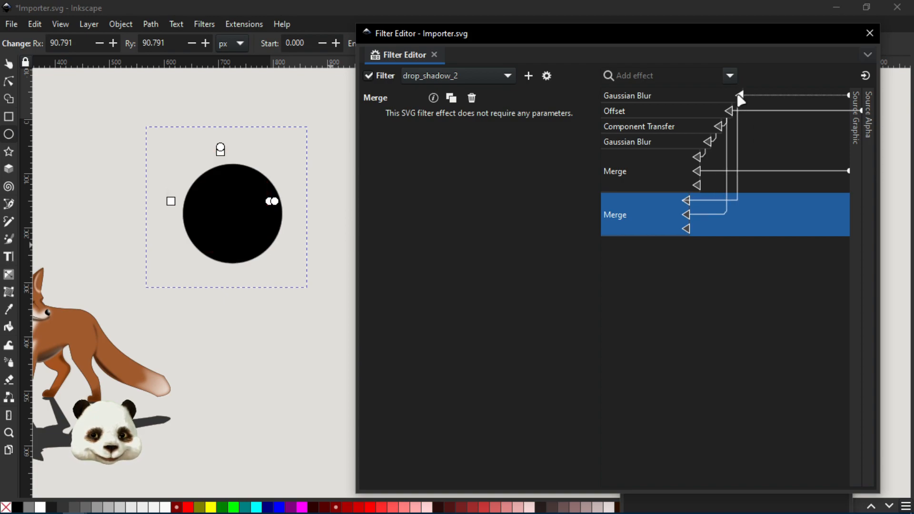
# Step: Remove the second Merge and the first Gaussian Blur from the drop_shadow_2 filter
pyautogui.rightClick(644, 219)
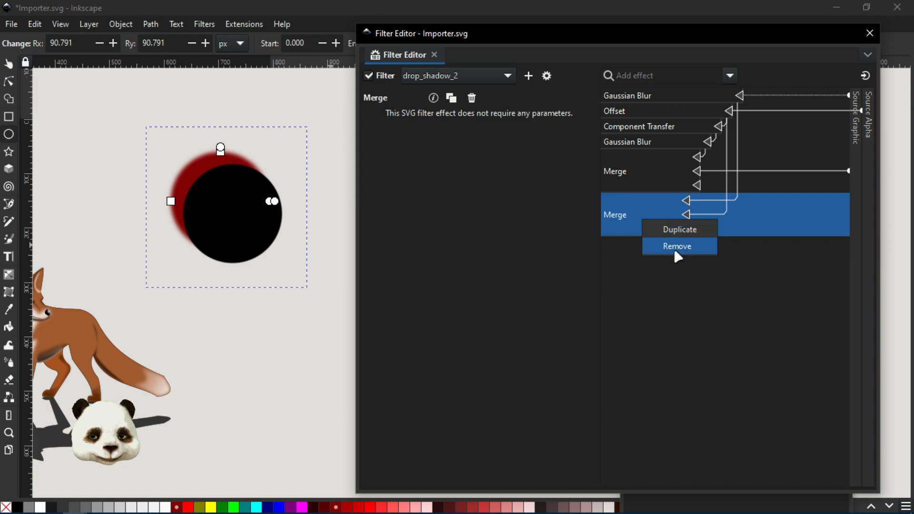
pyautogui.click(674, 253)
pyautogui.rightClick(637, 95)
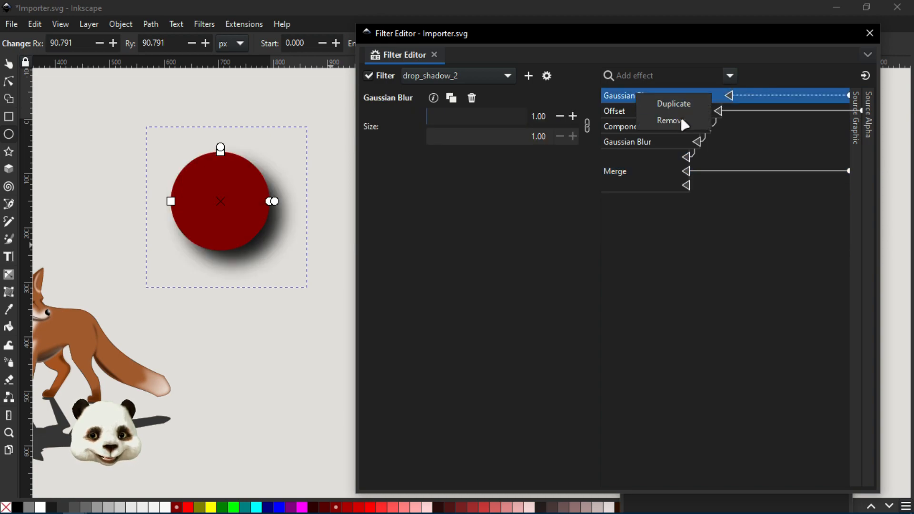
pyautogui.click(672, 122)
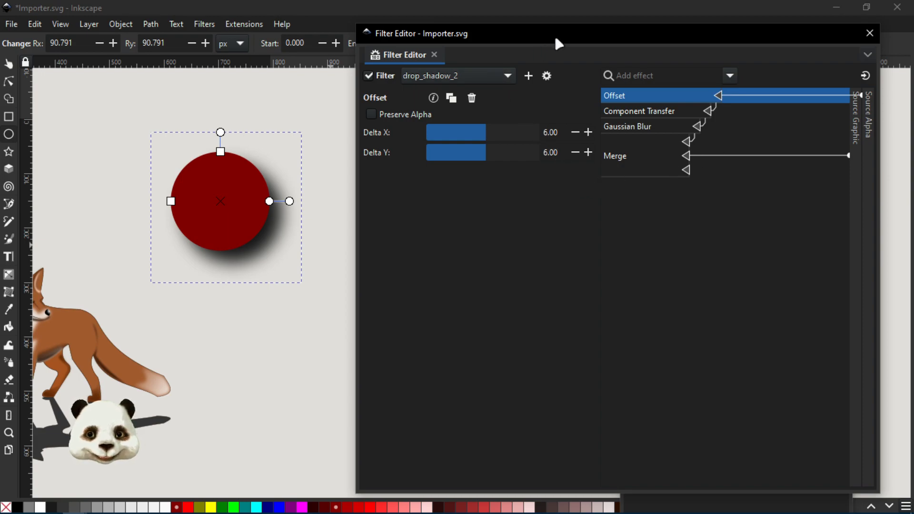
# Step: Apply drop_shadow_1 to the red circle for comparison and switch it back to drop_shadow_2
pyautogui.click(487, 77)
pyautogui.click(414, 132)
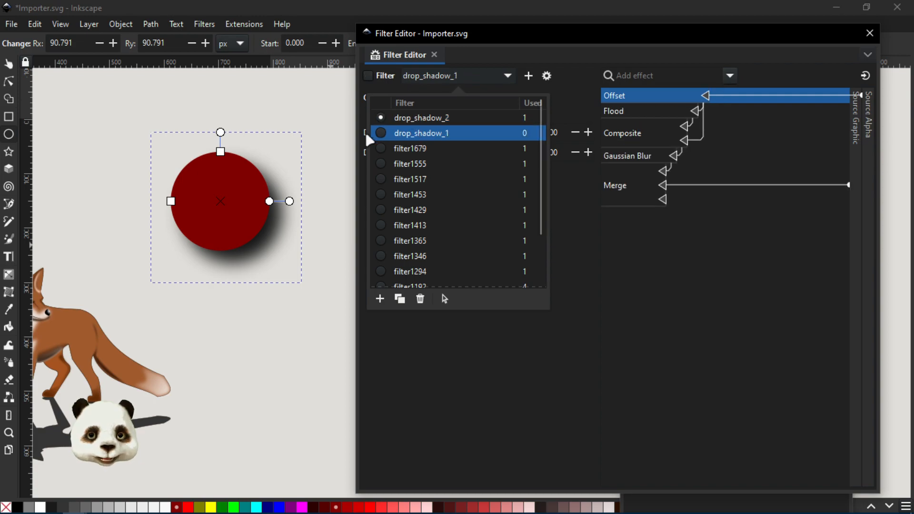
pyautogui.click(380, 133)
pyautogui.click(381, 118)
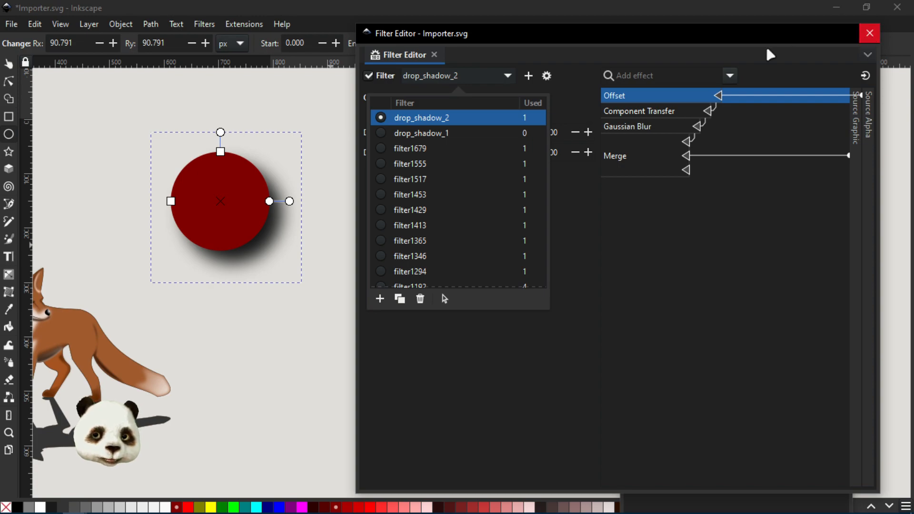
pyautogui.click(696, 212)
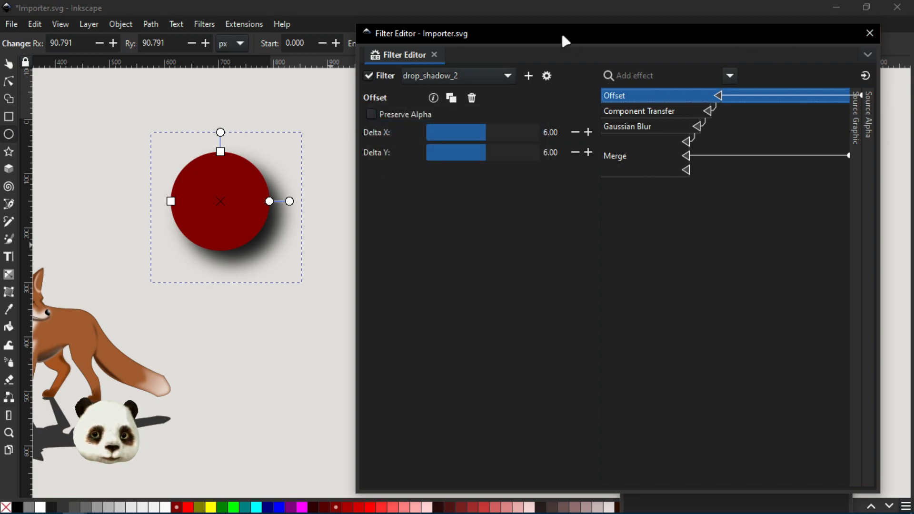
# Step: Close the Filter Editor and the colour selection dialog, and save Importer.svg
pyautogui.click(869, 33)
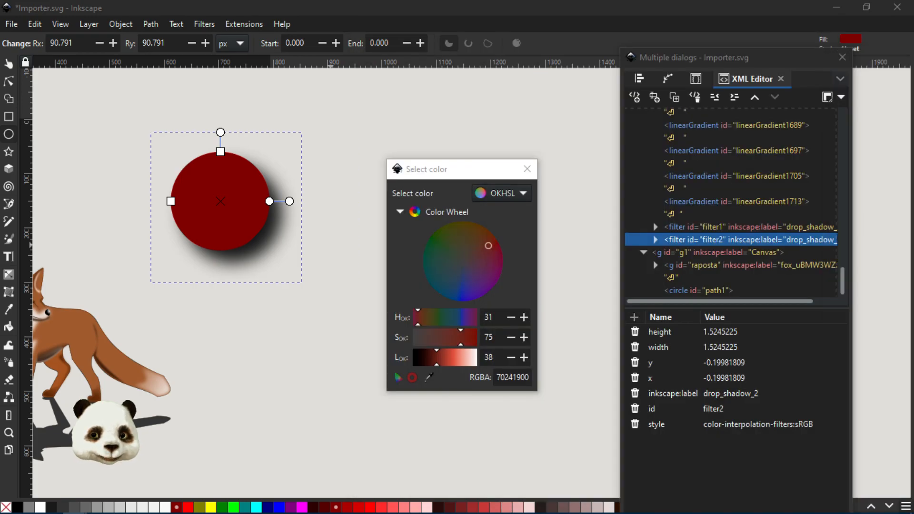
pyautogui.click(527, 169)
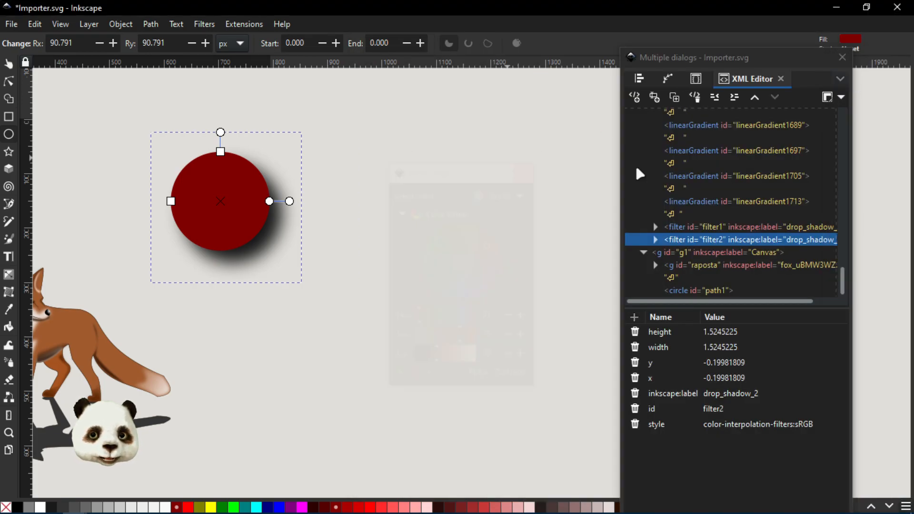
pyautogui.hotkey('ctrl', 's')
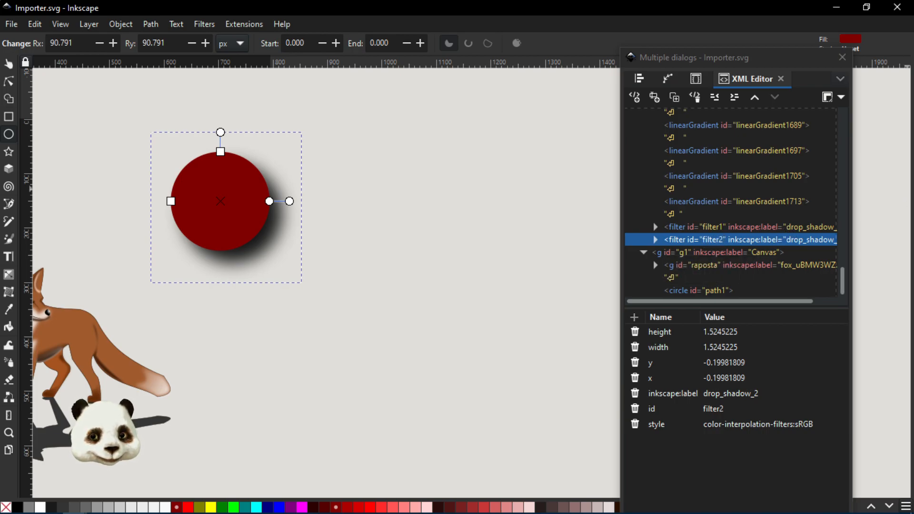
# Step: Try to set filter2's id to its label drop_shadow_2 while it is still applied to the red circle, and undo the change
pyautogui.moveTo(913, 46); pyautogui.dragTo(639, 75)
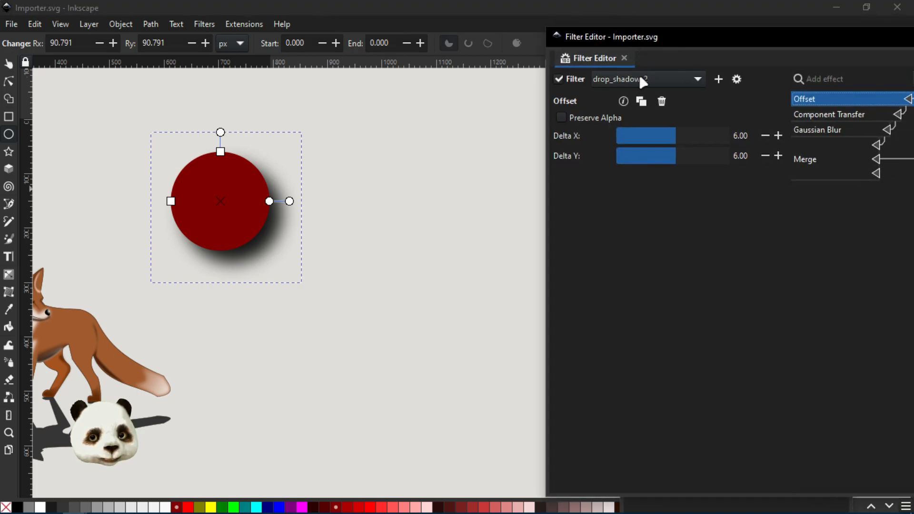
pyautogui.moveTo(654, 39); pyautogui.dragTo(913, 43)
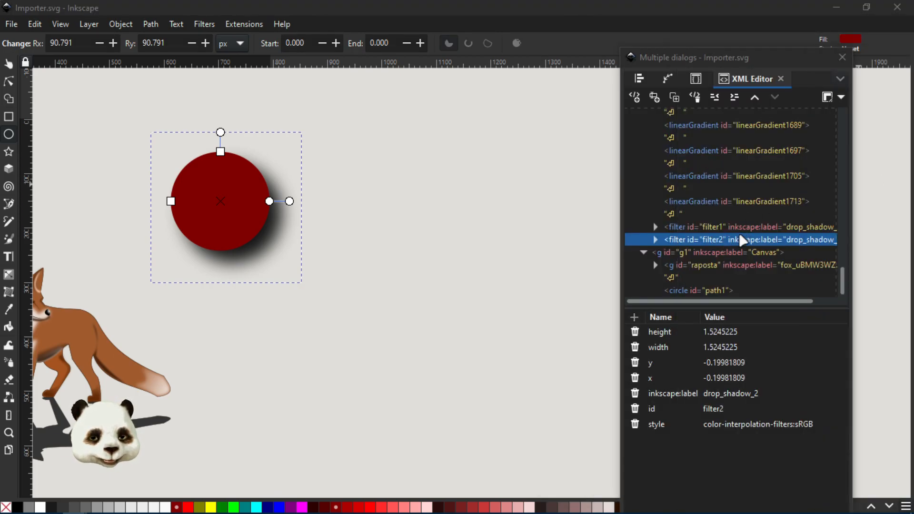
pyautogui.click(732, 395)
pyautogui.hotkey('ctrl', 'c')
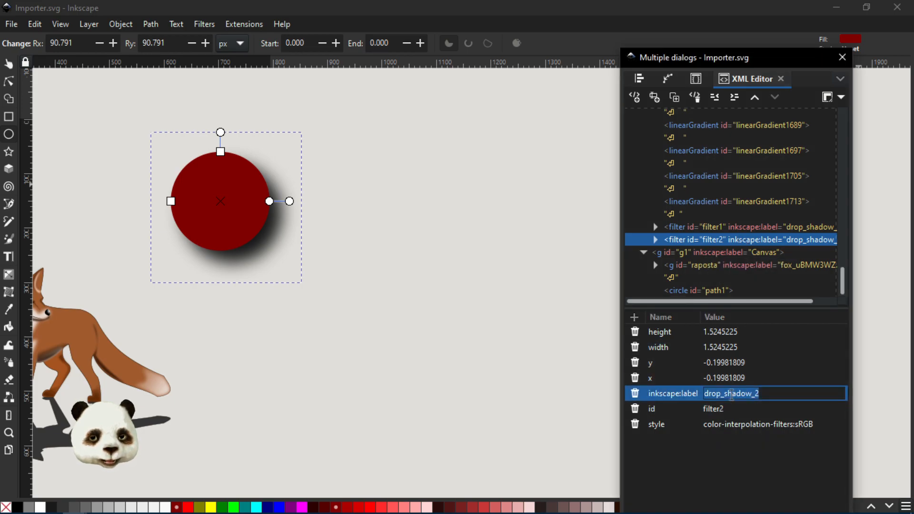
pyautogui.click(724, 410)
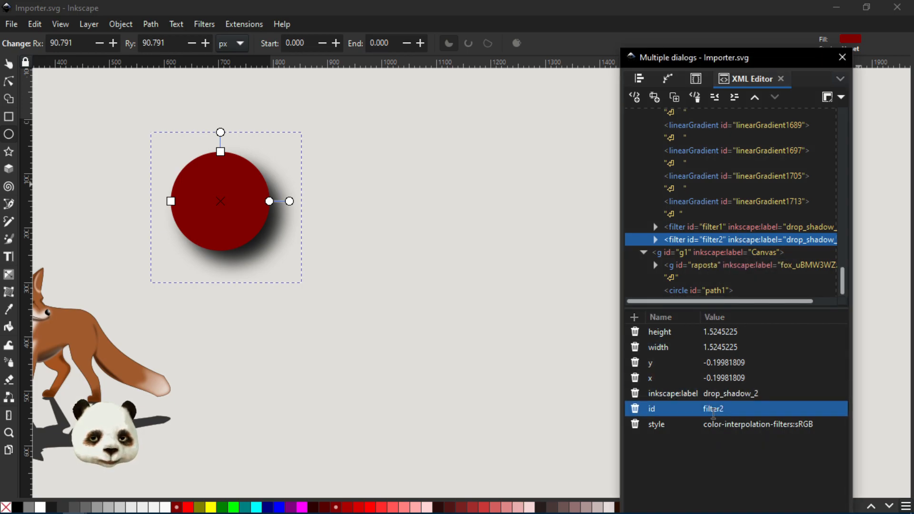
pyautogui.hotkey('ctrl', 'v')
pyautogui.press('Return')
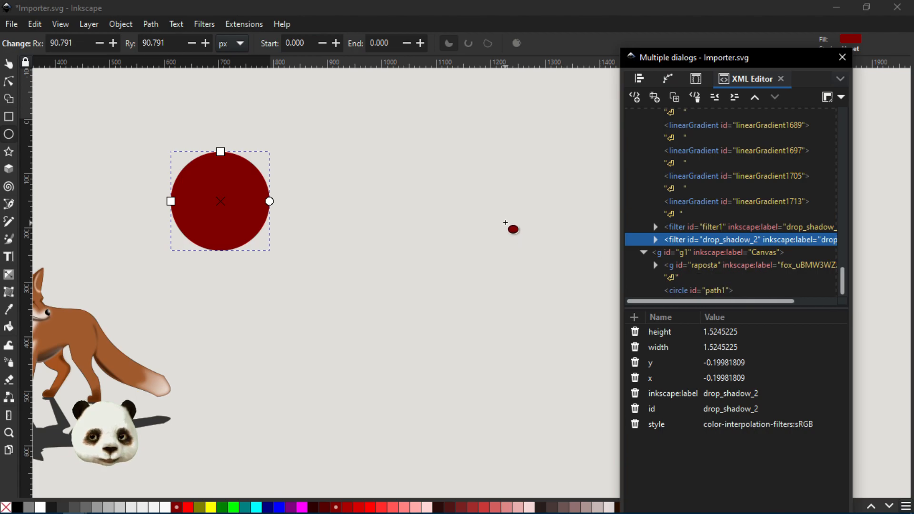
pyautogui.hotkey('ctrl', 'z')
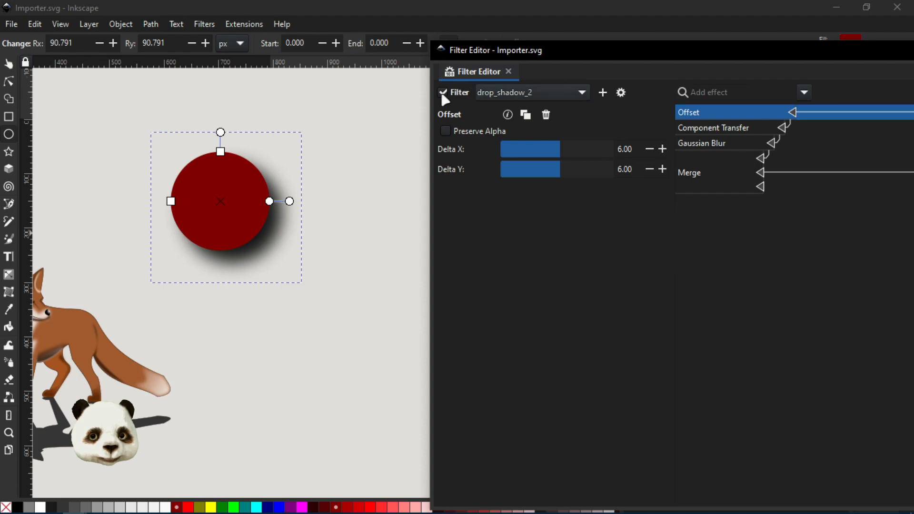
# Step: Disable the filter on the red circle and set filter2's id to drop_shadow_2
pyautogui.click(443, 92)
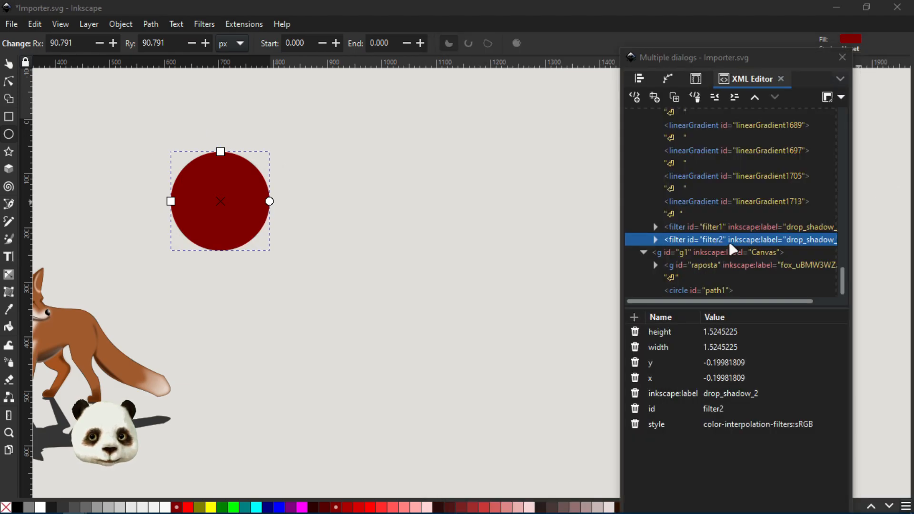
pyautogui.click(734, 407)
pyautogui.click(736, 393)
pyautogui.click(723, 410)
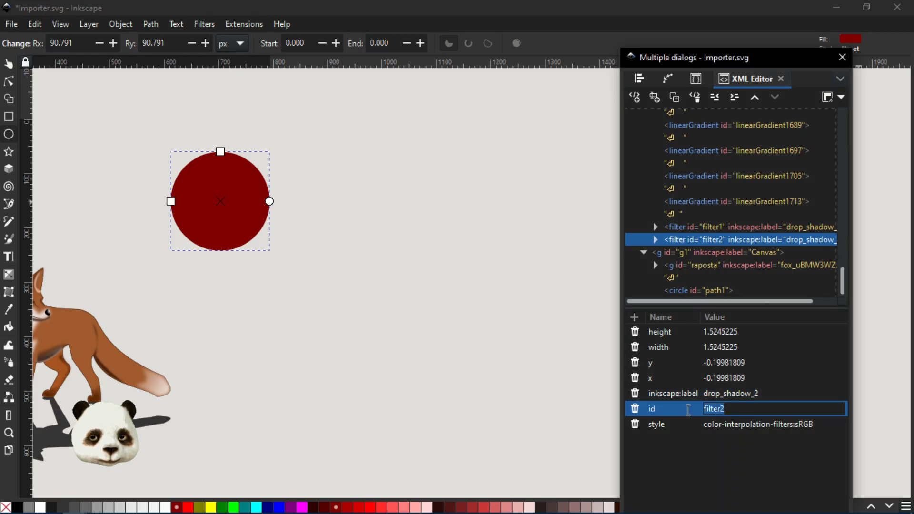
pyautogui.hotkey('ctrl', 'v')
pyautogui.press('Return')
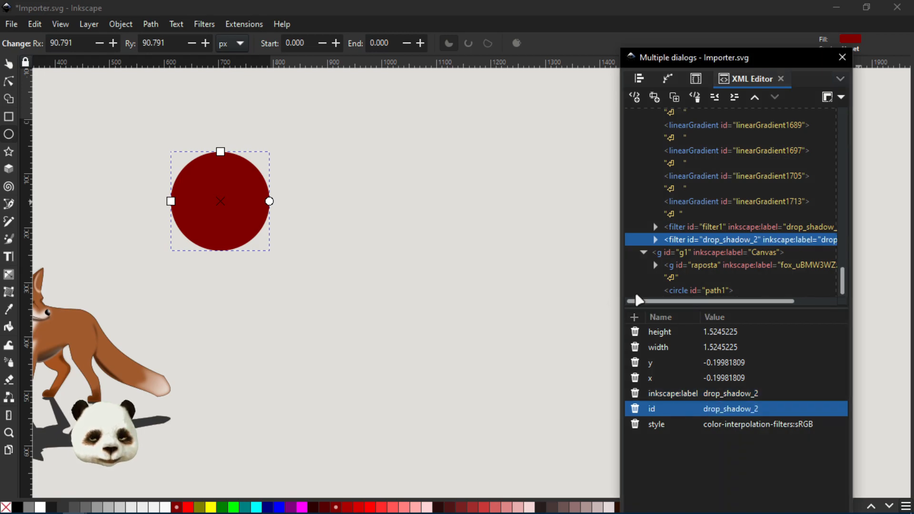
# Step: Set filter1's id to drop_shadow_1
pyautogui.click(700, 234)
pyautogui.click(730, 408)
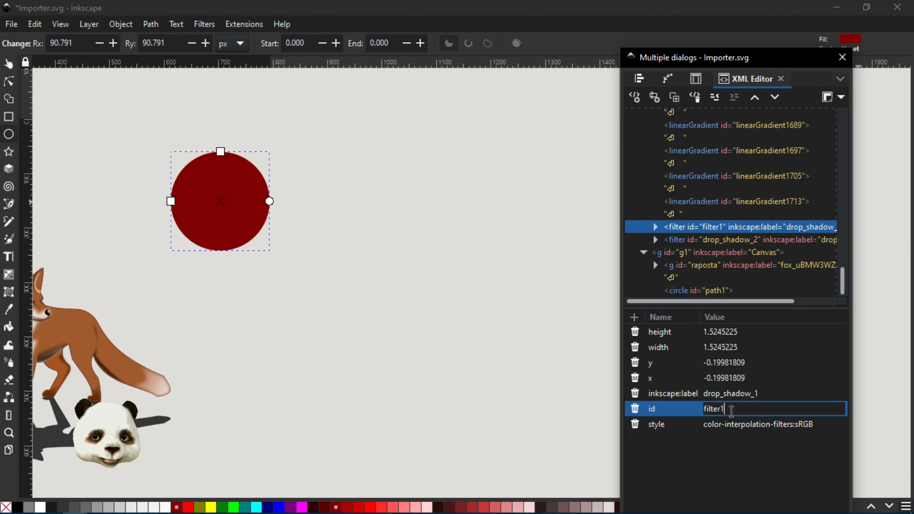
pyautogui.hotkey('ctrl', 'v')
pyautogui.write('1')
pyautogui.press('Return')
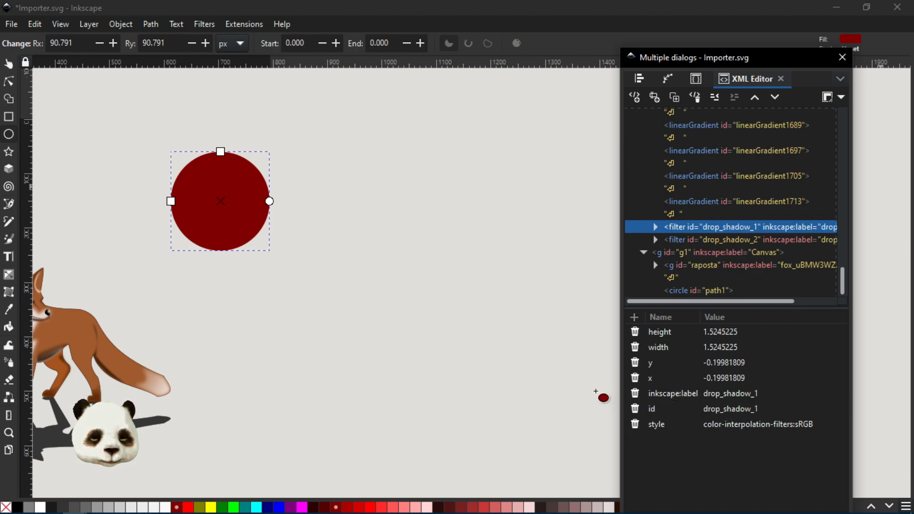
# Step: Apply the drop_shadow_2 filter to the red circle again and move the Filter Editor out of the way
pyautogui.moveTo(912, 124); pyautogui.dragTo(647, 51)
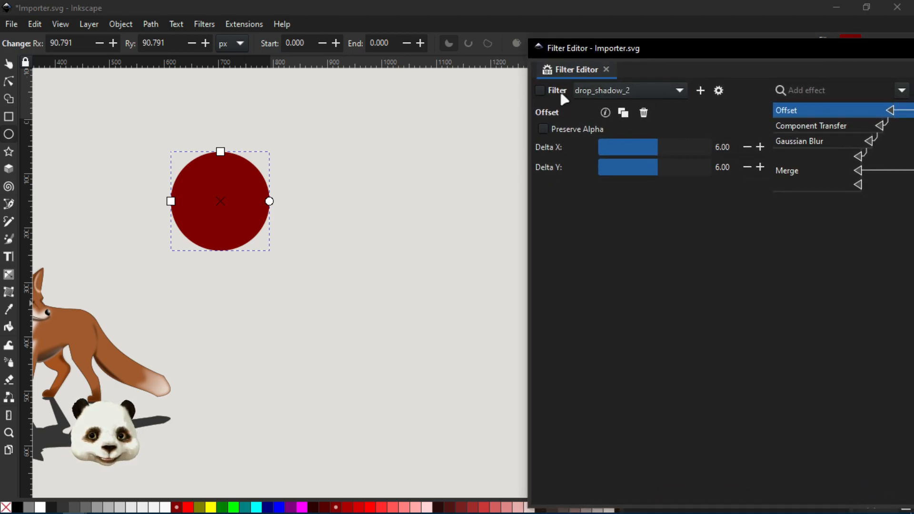
pyautogui.click(541, 89)
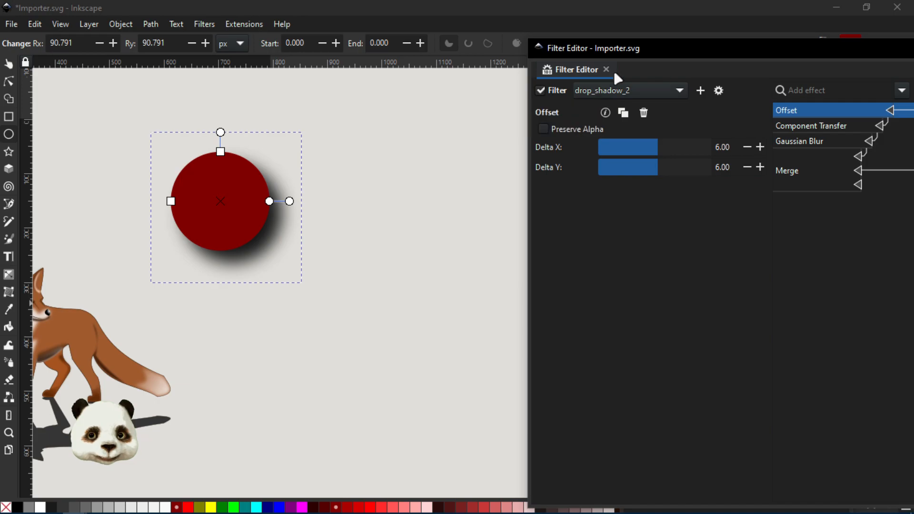
pyautogui.moveTo(624, 50); pyautogui.dragTo(912, 57)
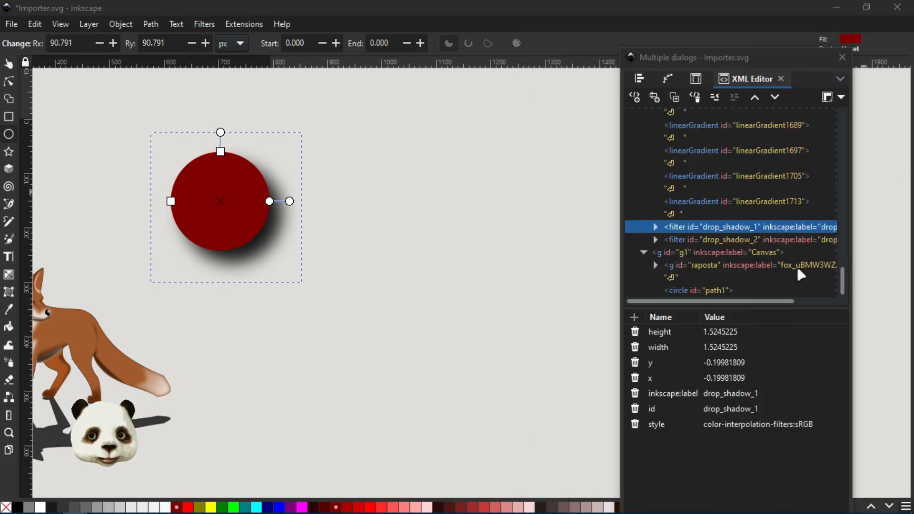
# Step: Inspect the filter reference in the style attribute of circle path1 and save Importer.svg
pyautogui.click(686, 291)
pyautogui.click(735, 396)
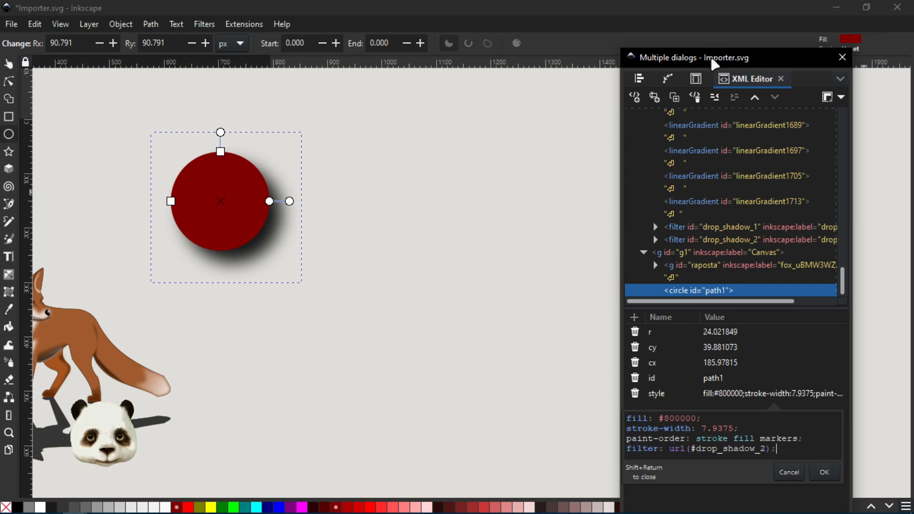
pyautogui.click(825, 473)
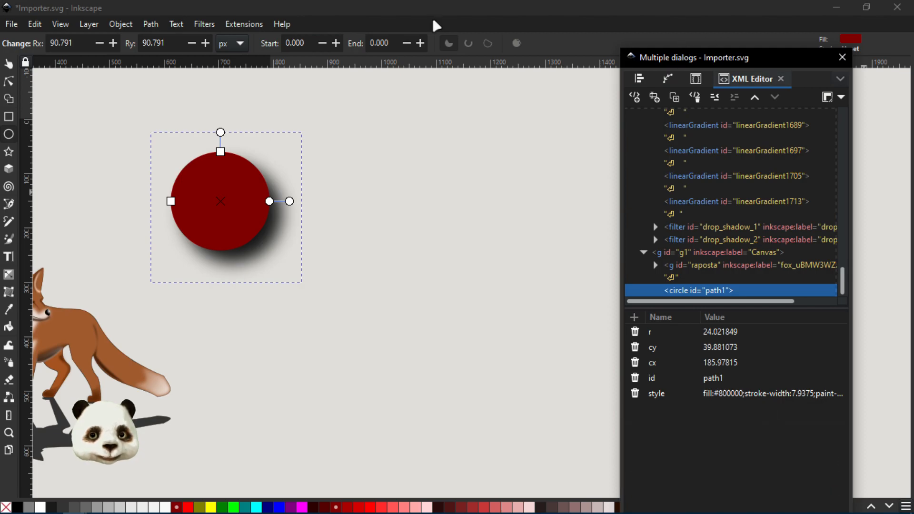
pyautogui.hotkey('ctrl', 's')
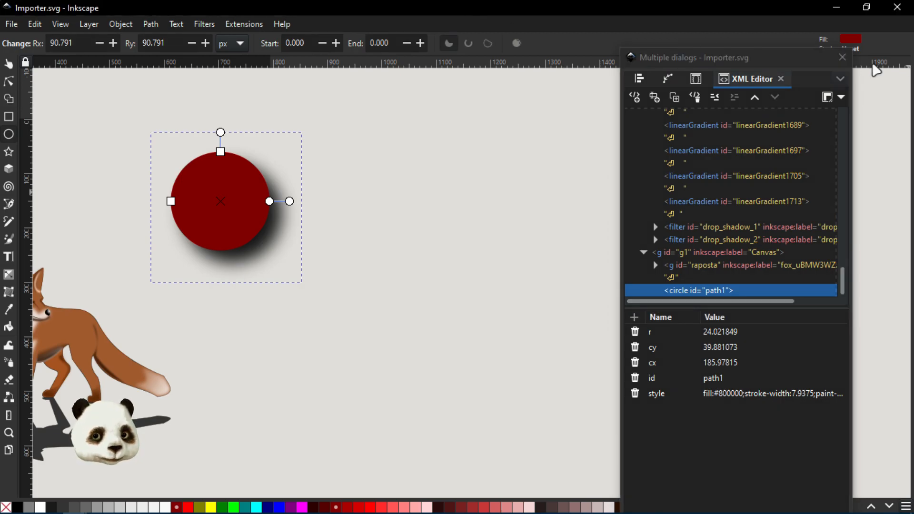
# Step: Move the XML Editor dialog off the canvas and switch to the Canvas.svg window
pyautogui.moveTo(689, 57); pyautogui.dragTo(913, 55)
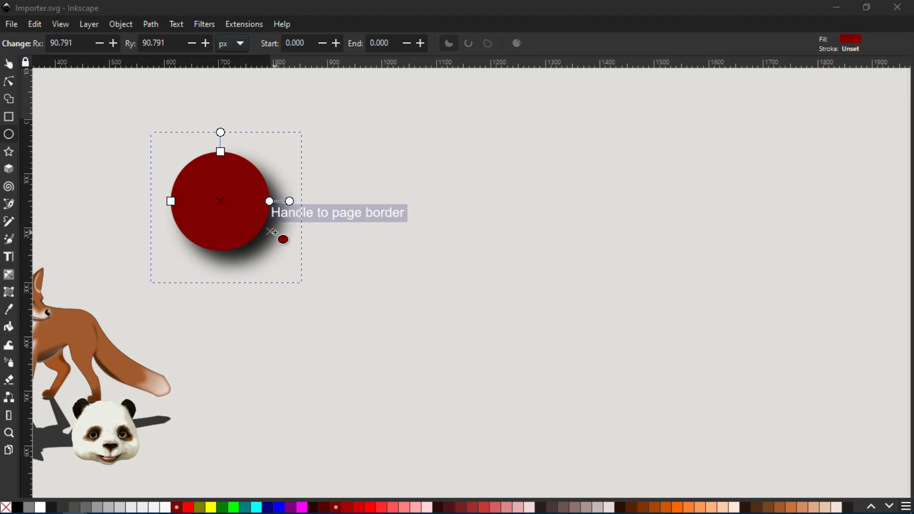
pyautogui.press('super')
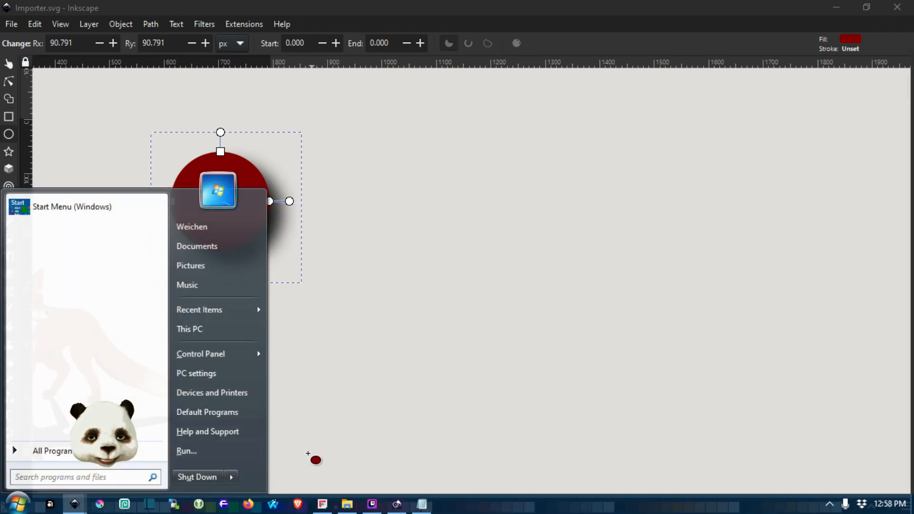
pyautogui.click(75, 505)
pyautogui.click(67, 467)
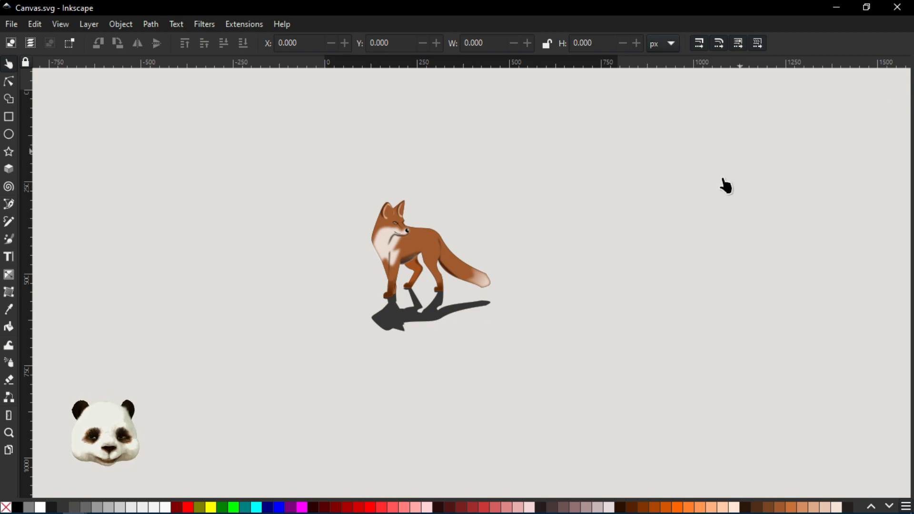
# Step: Switch to File Explorer and create a new text document in the Importer folder
pyautogui.press('super')
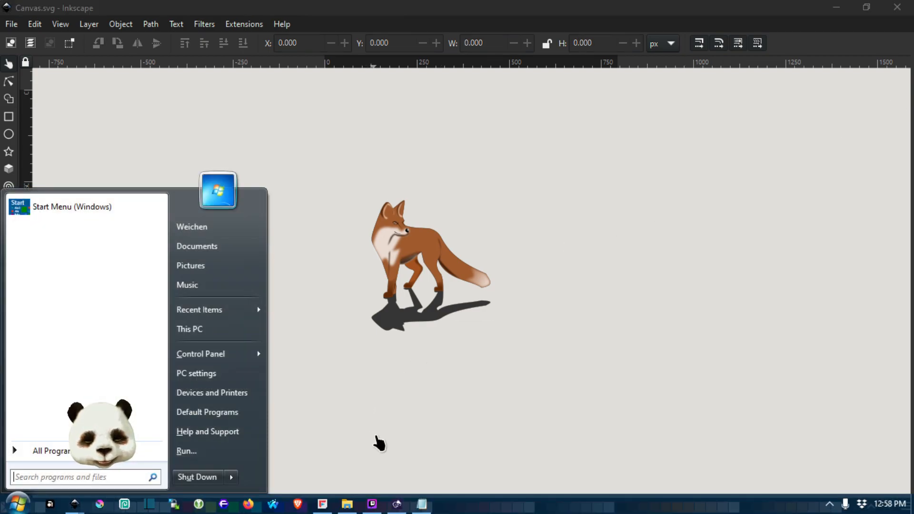
pyautogui.click(347, 504)
pyautogui.moveTo(723, 75); pyautogui.dragTo(615, 75)
pyautogui.rightClick(772, 250)
pyautogui.moveTo(669, 442)
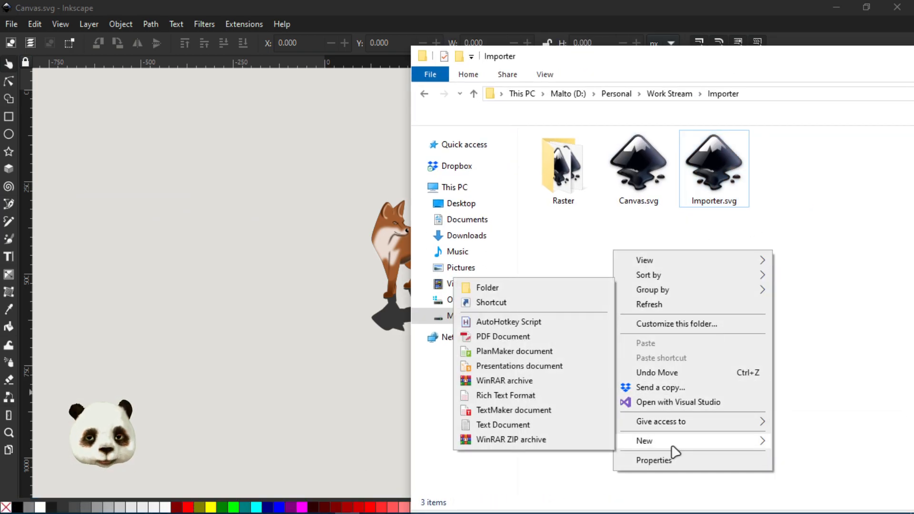
pyautogui.click(493, 424)
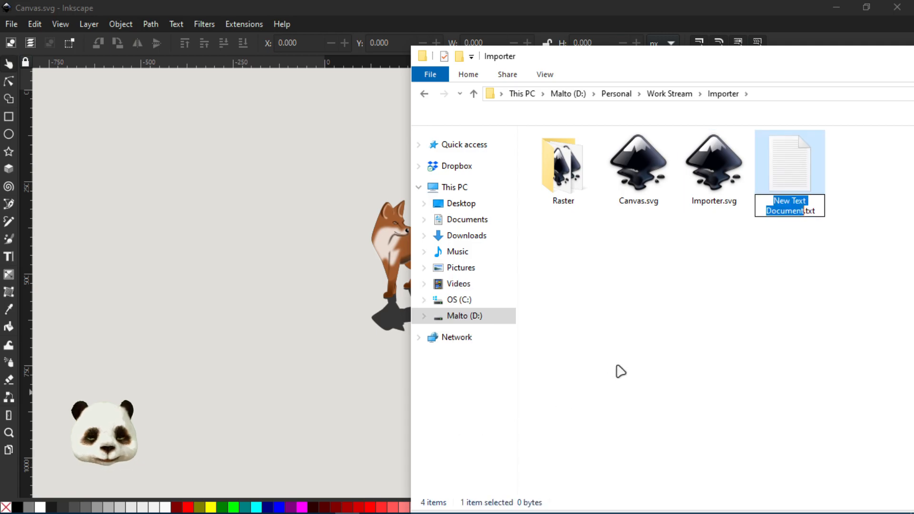
# Step: Name the new file style.css, replacing the .txt extension, and accept the extension change
pyautogui.write('style.cs')
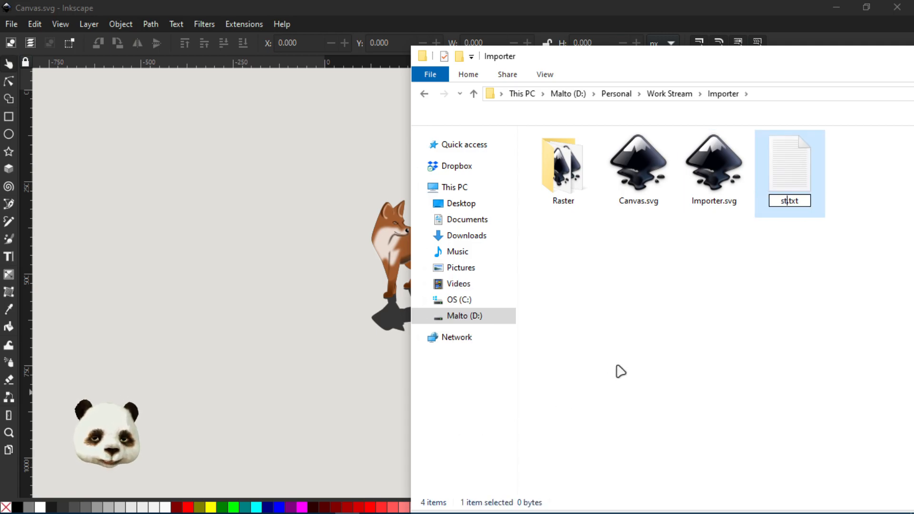
pyautogui.write('s')
pyautogui.press('Delete')
pyautogui.press('Delete')
pyautogui.press('Delete')
pyautogui.press('Delete')
pyautogui.press('Return')
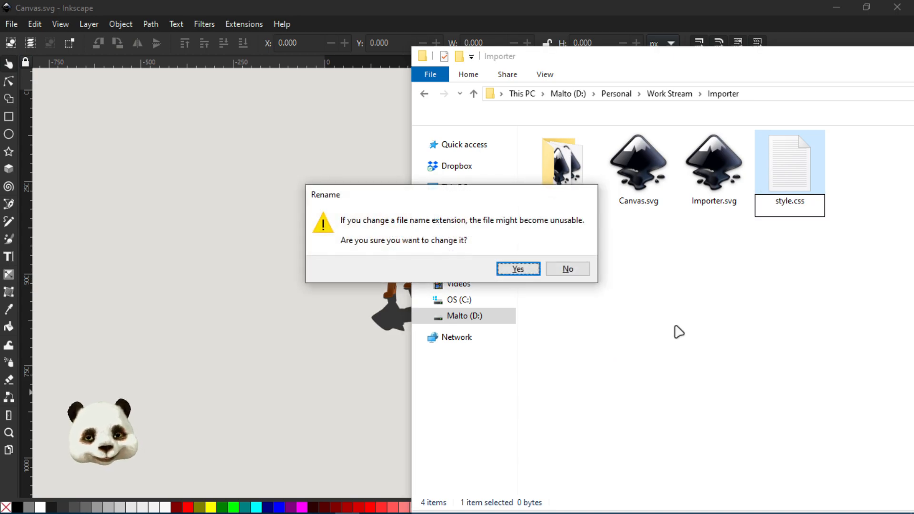
pyautogui.click(518, 269)
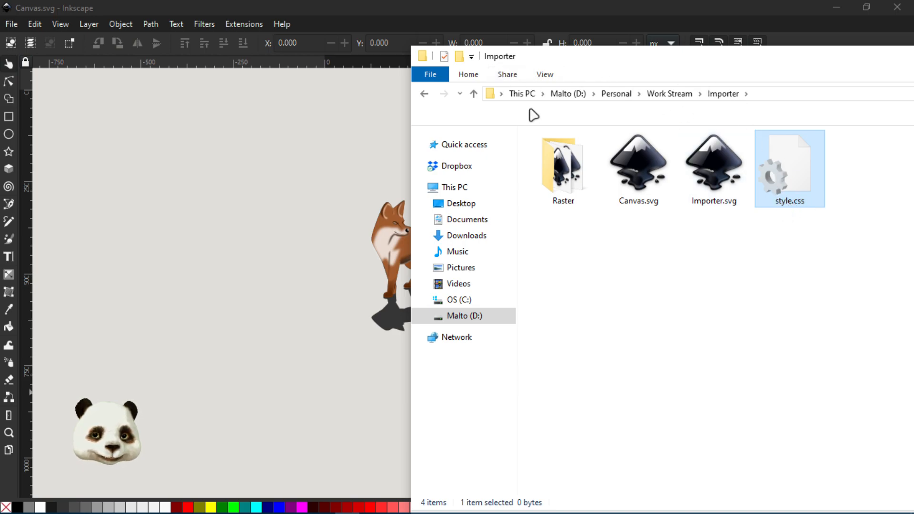
# Step: Check in the folder view options that "Hide extensions for known file types" is turned off
pyautogui.click(544, 74)
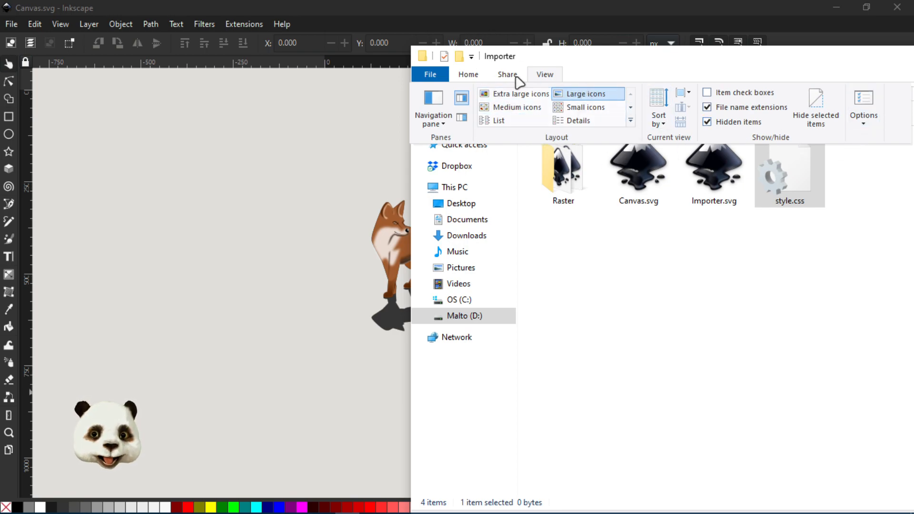
pyautogui.click(863, 125)
pyautogui.click(864, 99)
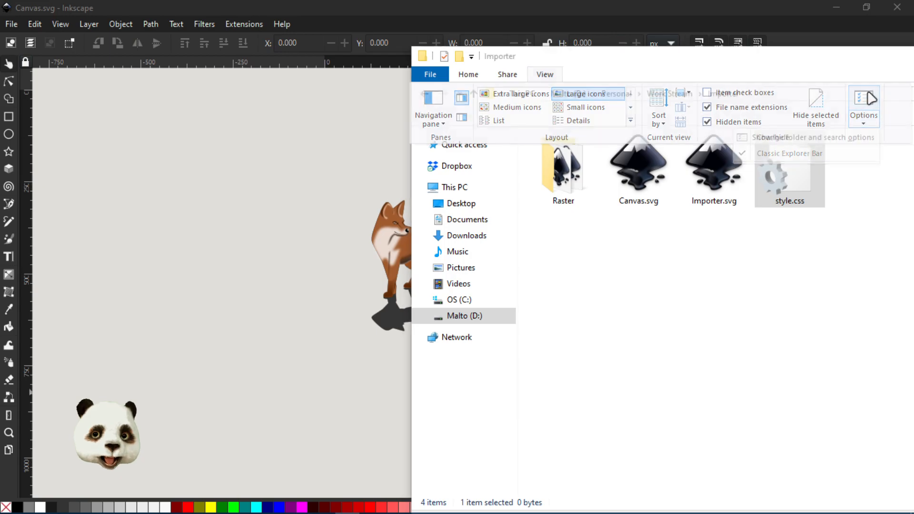
pyautogui.click(477, 150)
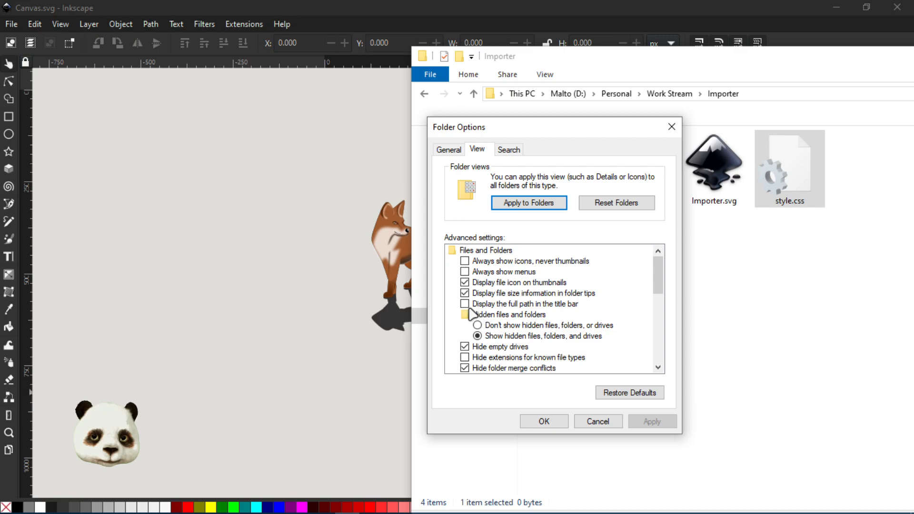
pyautogui.scroll(-1, 500, 311)
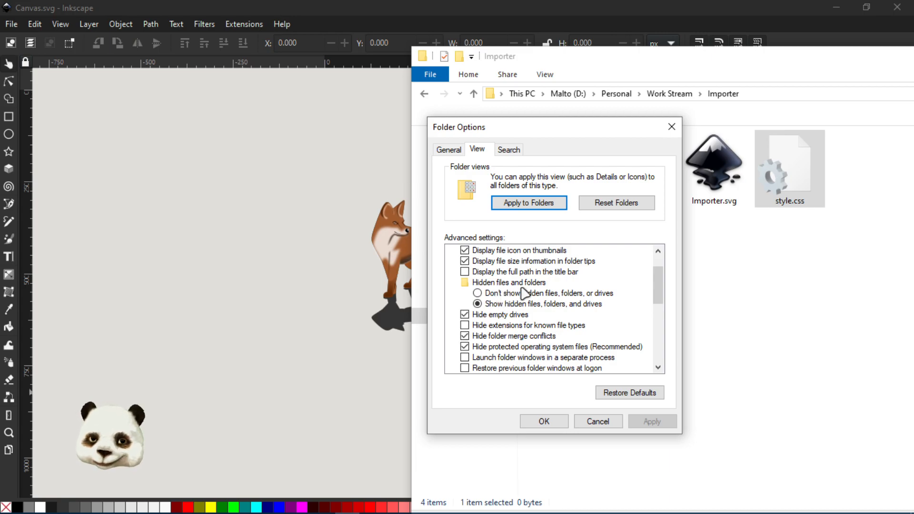
pyautogui.scroll(1, 526, 294)
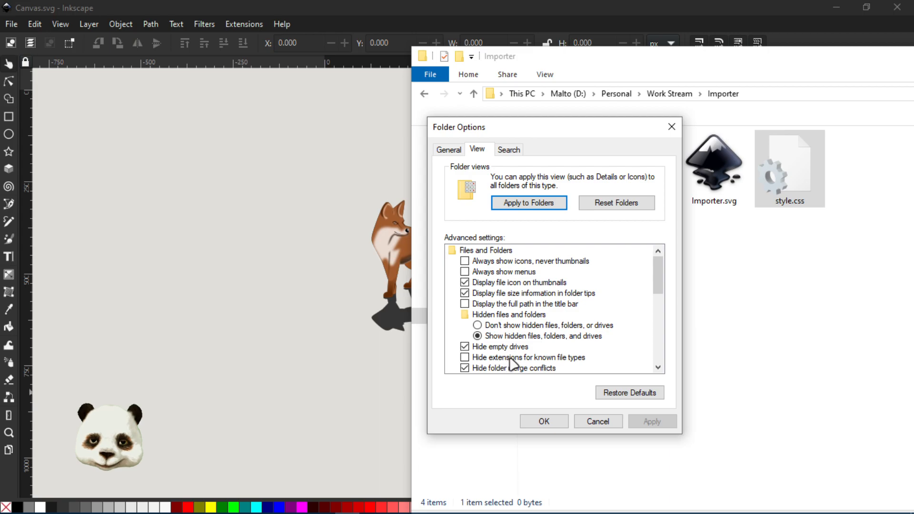
pyautogui.scroll(-2, 500, 370)
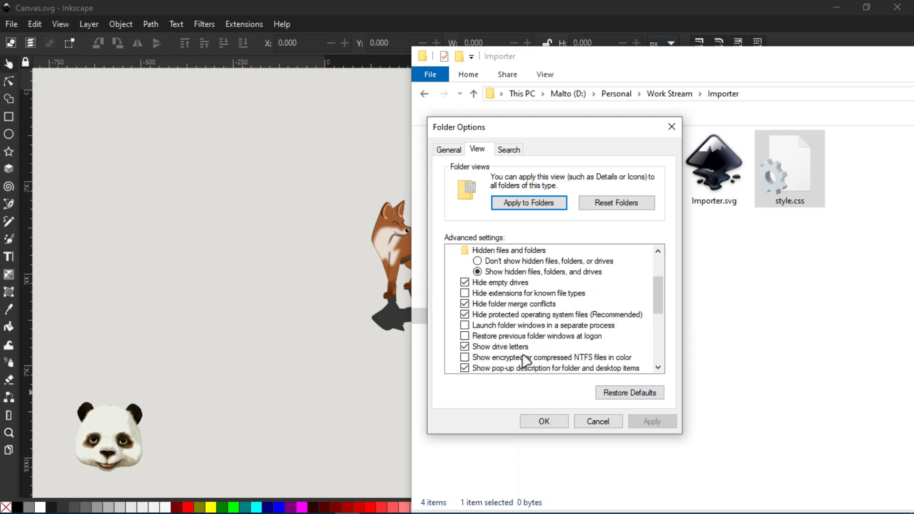
pyautogui.scroll(1, 523, 352)
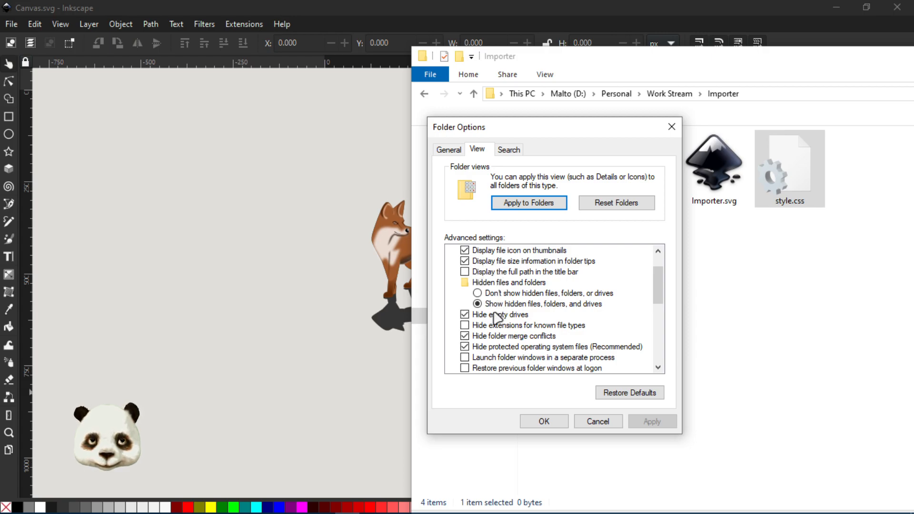
pyautogui.click(465, 326)
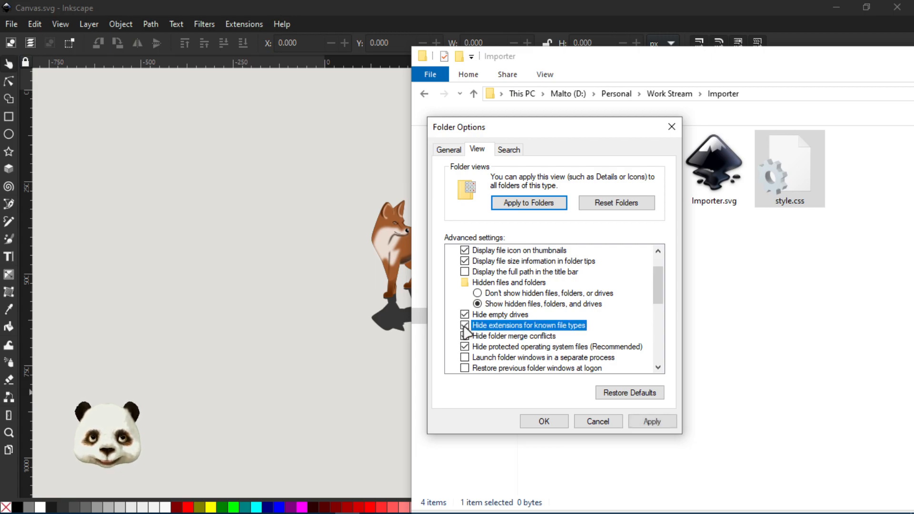
pyautogui.click(464, 326)
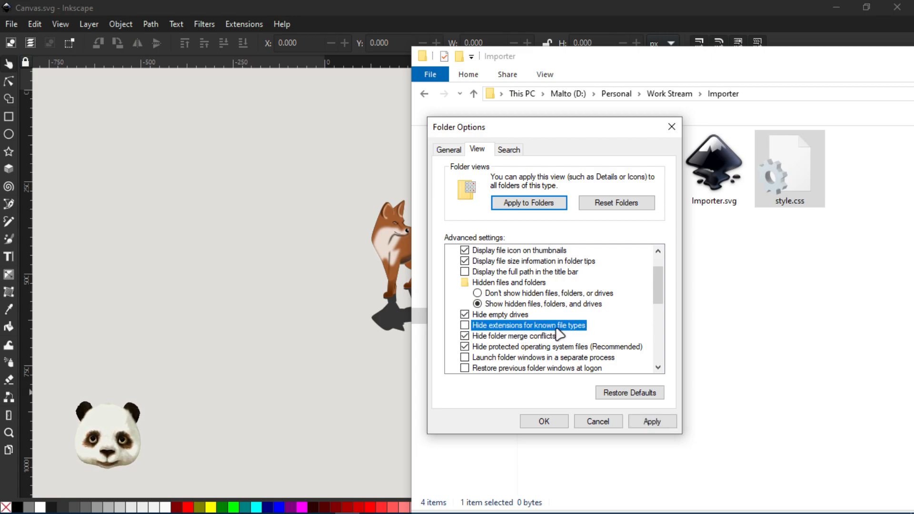
pyautogui.click(538, 423)
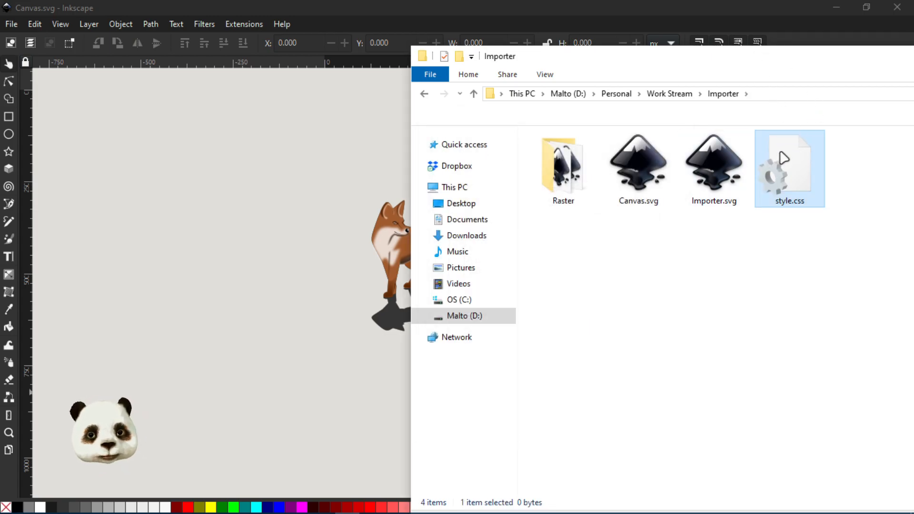
# Step: Open style.css in Notepad++, write the comment /** CSS Importer */ on the first line and leave a blank line below it
pyautogui.rightClick(773, 174)
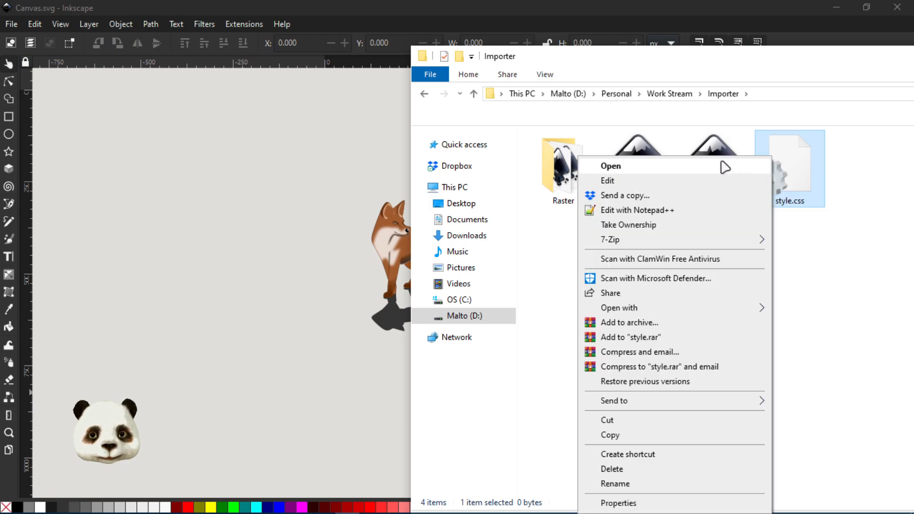
pyautogui.click(614, 211)
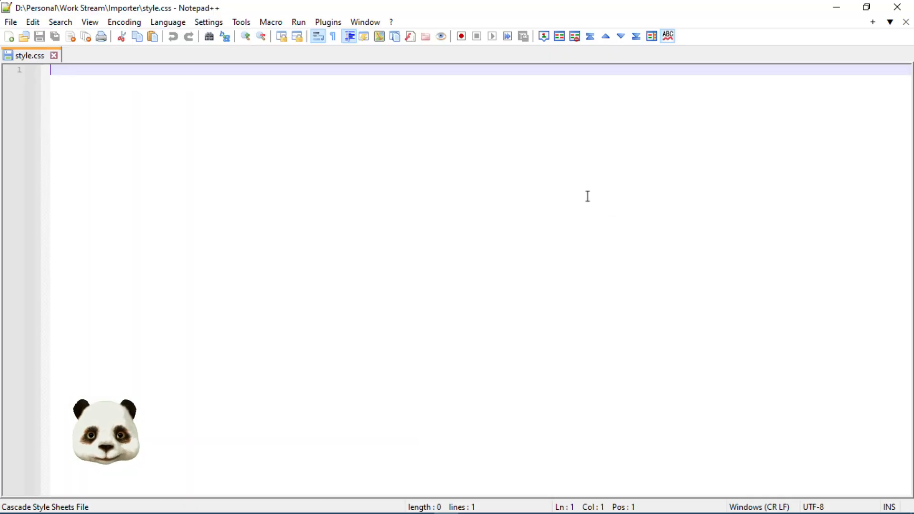
pyautogui.write('/')
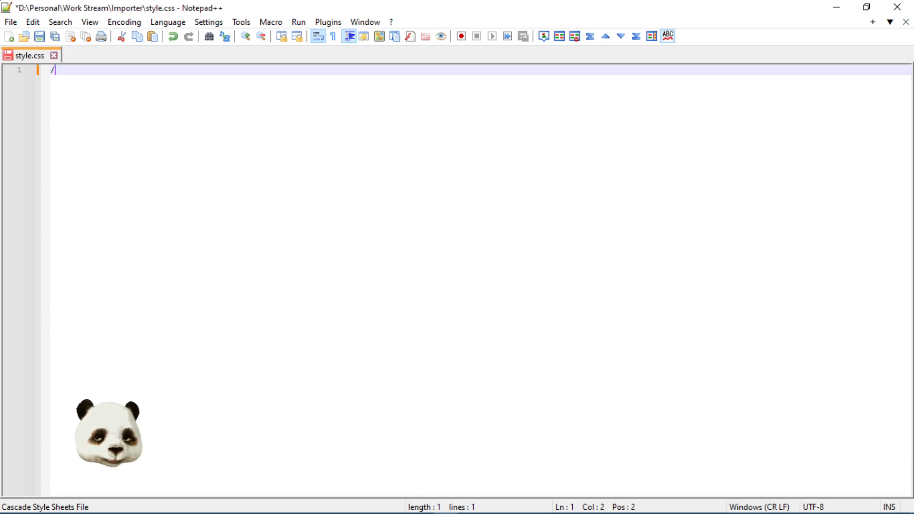
pyautogui.write('** ')
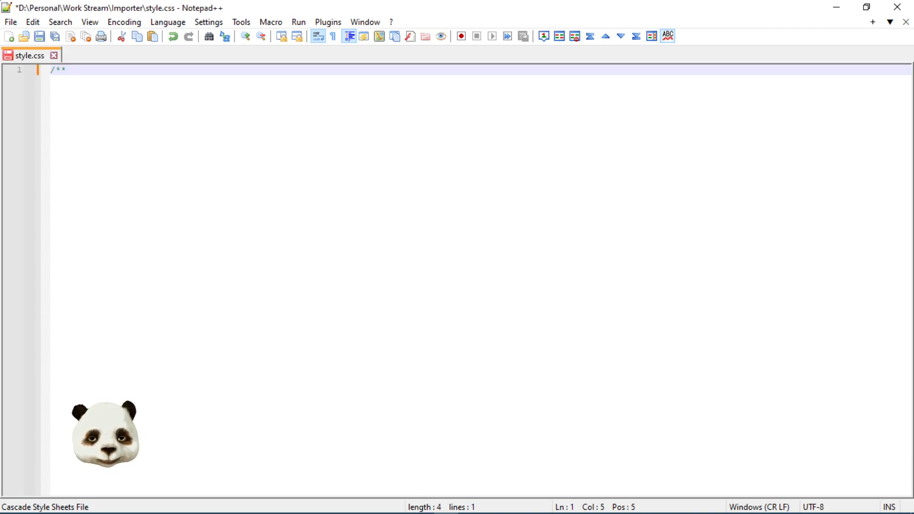
pyautogui.write('CSS Im')
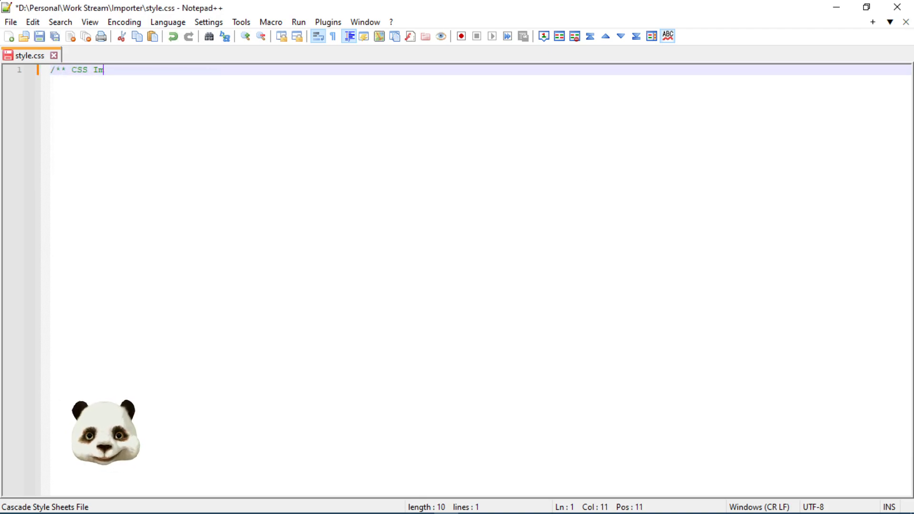
pyautogui.write('porter ')
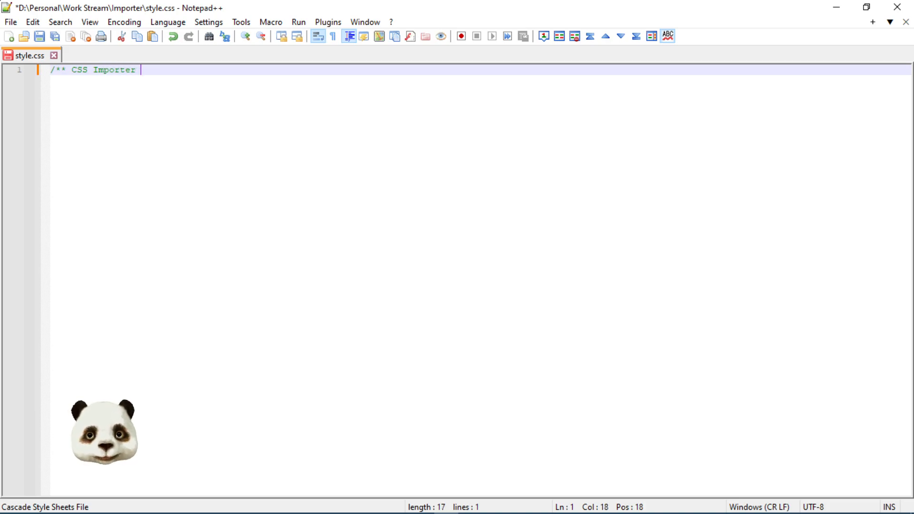
pyautogui.write('*/')
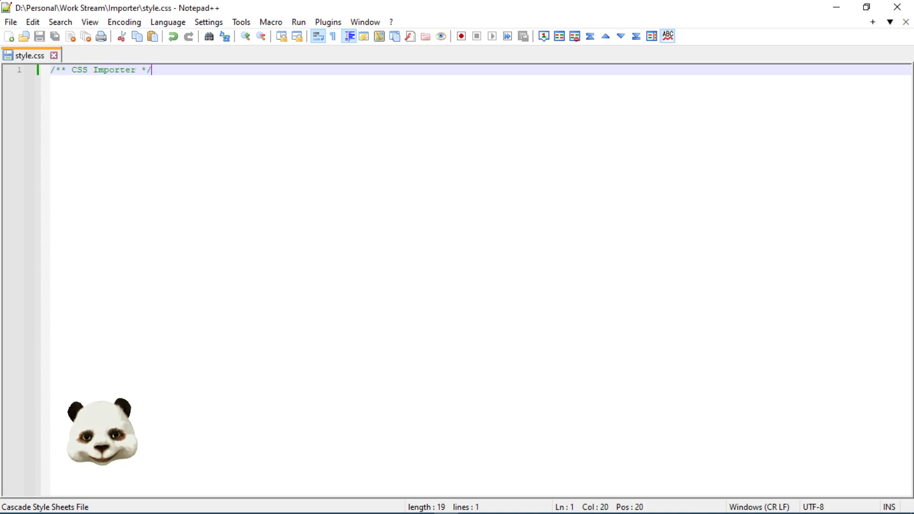
pyautogui.press('Return')
pyautogui.press('Return')
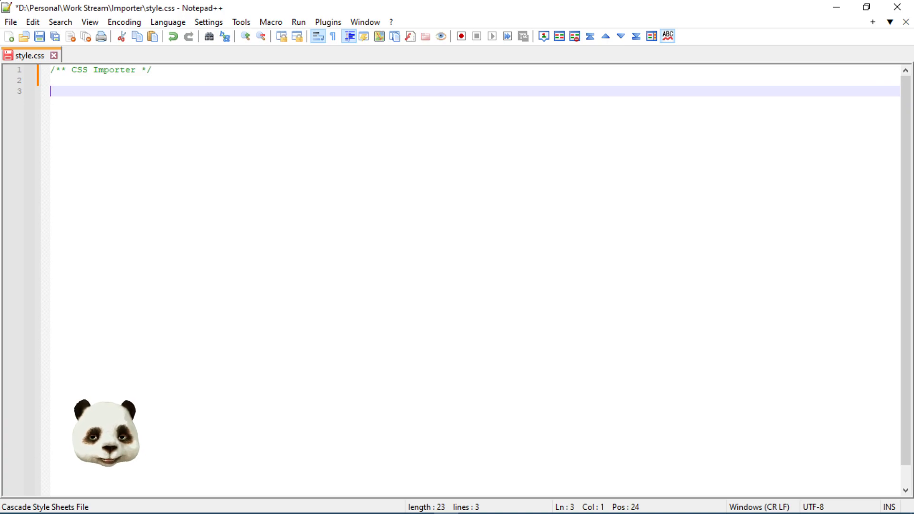
# Step: Add an empty CSS class rule .drop_shadow { } below the comment in style.css
pyautogui.write('.')
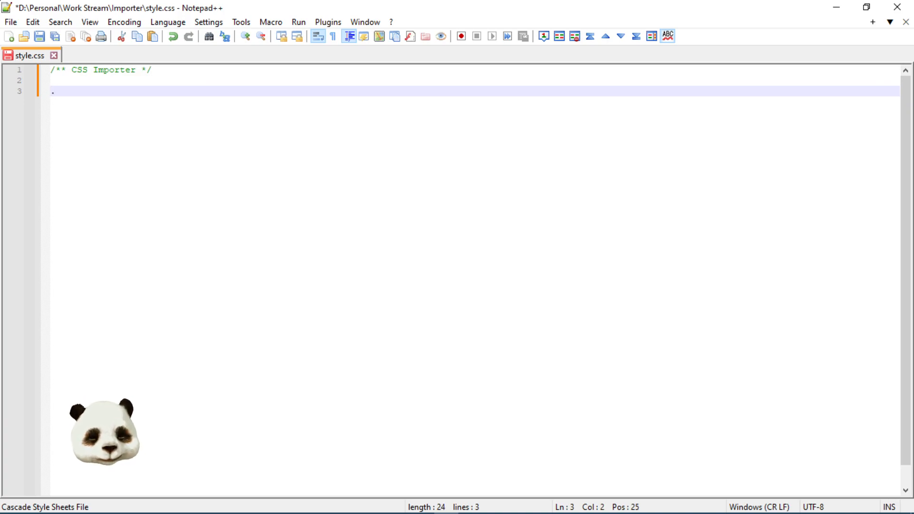
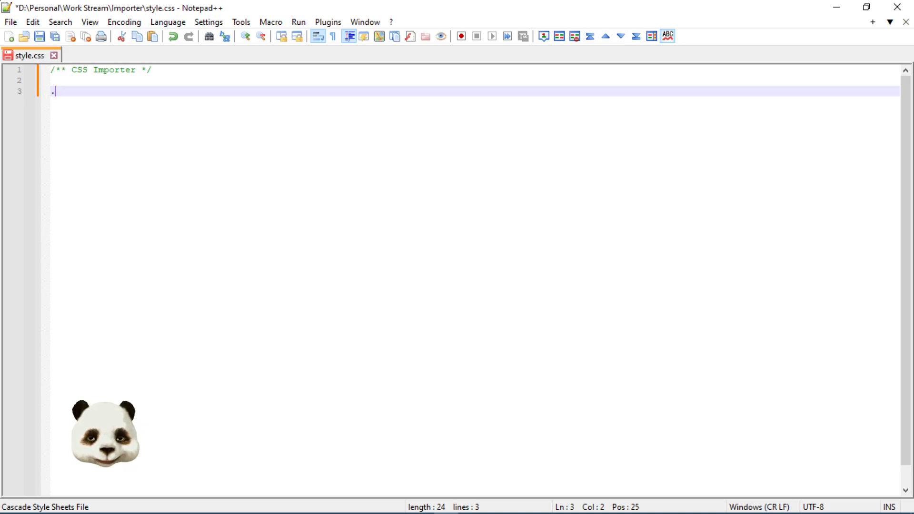
pyautogui.write('drop_shadow')
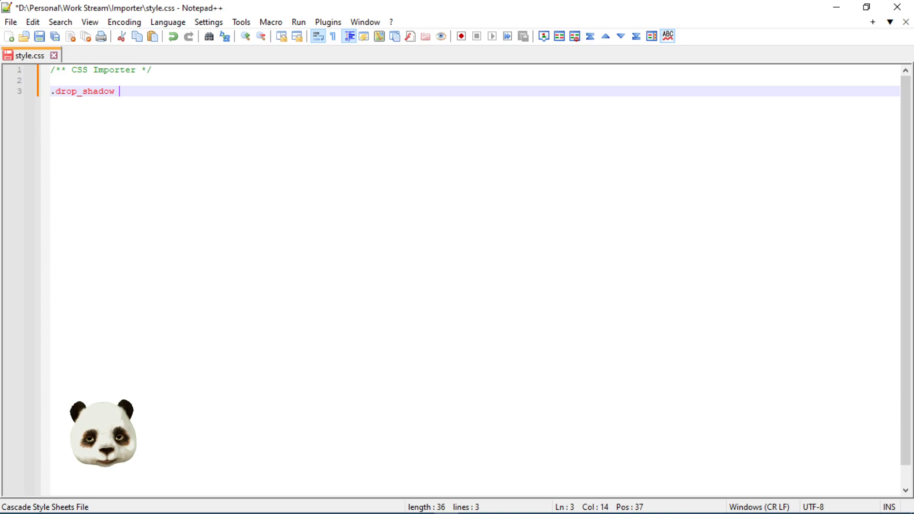
pyautogui.write(' {')
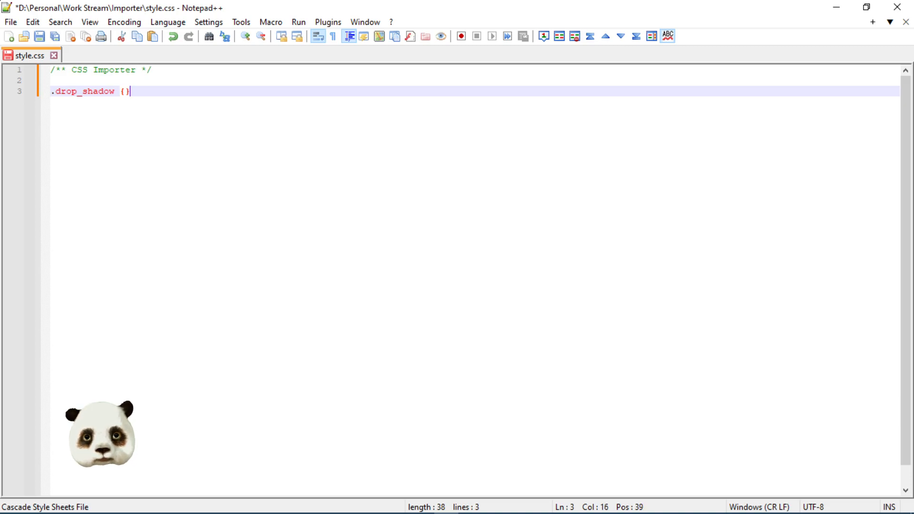
pyautogui.press('Tab')
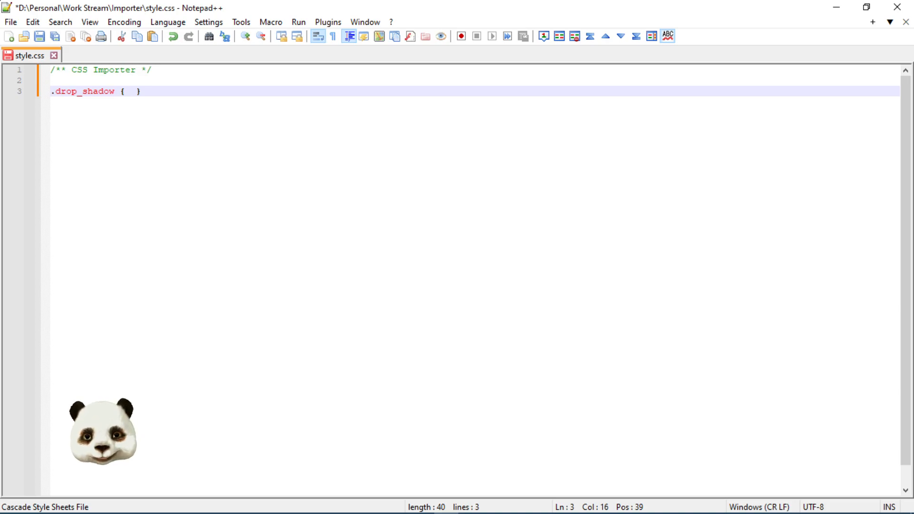
# Step: Bring up the Importer folder in File Explorer to view its files and return to style.css in Notepad++
pyautogui.press('super')
pyautogui.press('Escape')
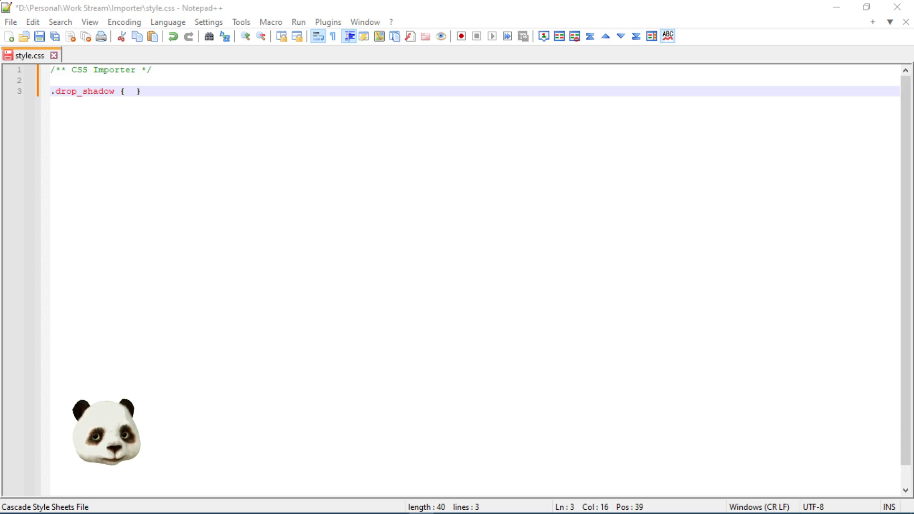
pyautogui.hotkey('alt', 'Tab')
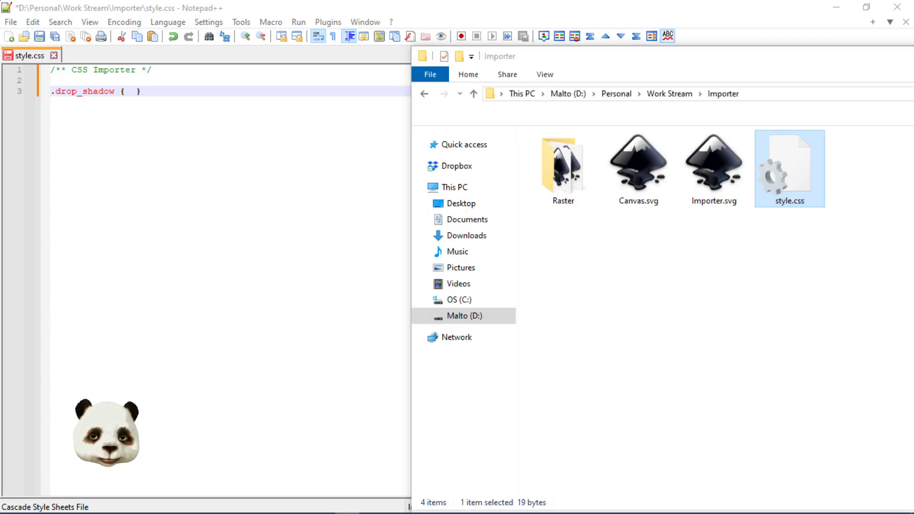
pyautogui.press('super+e')
pyautogui.moveTo(335, 19); pyautogui.dragTo(913, 48)
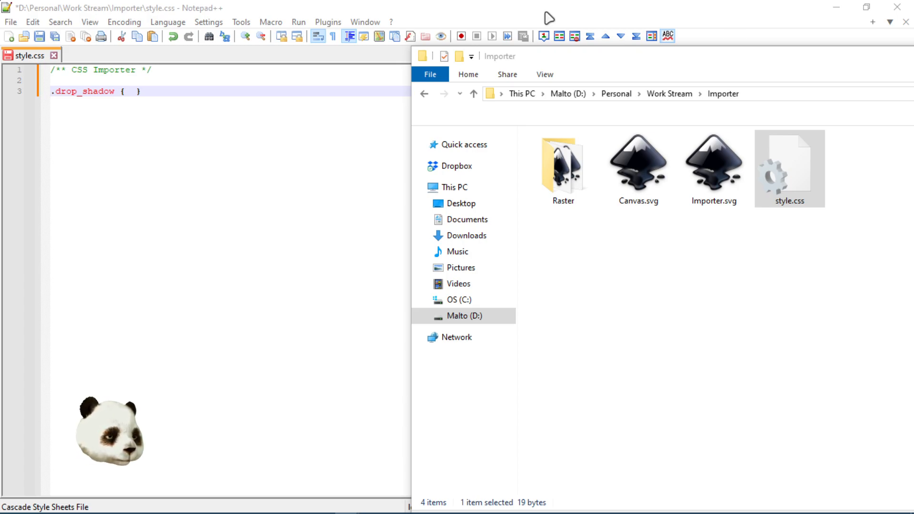
pyautogui.press('super+Up')
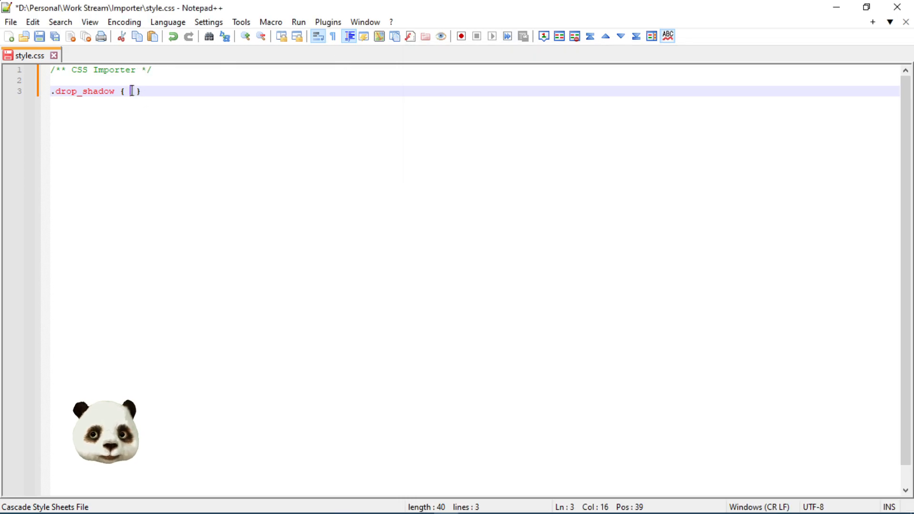
# Step: Inside the .drop_shadow rule, add the declaration filter: url(./Importer.svg)
pyautogui.write('filter')
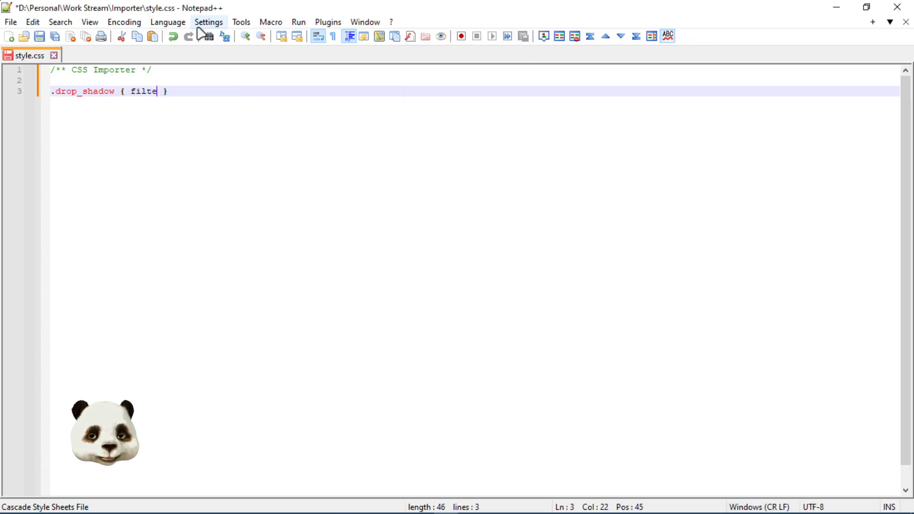
pyautogui.write(':')
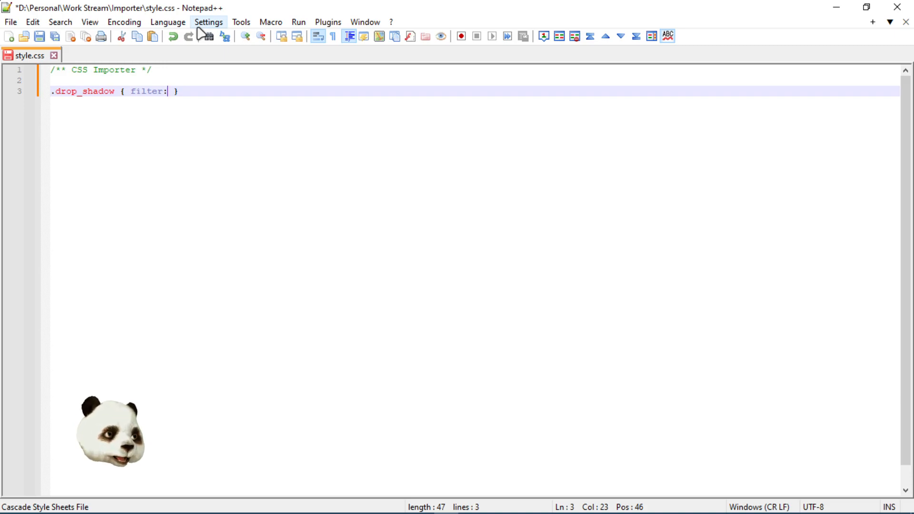
pyautogui.write(' url ')
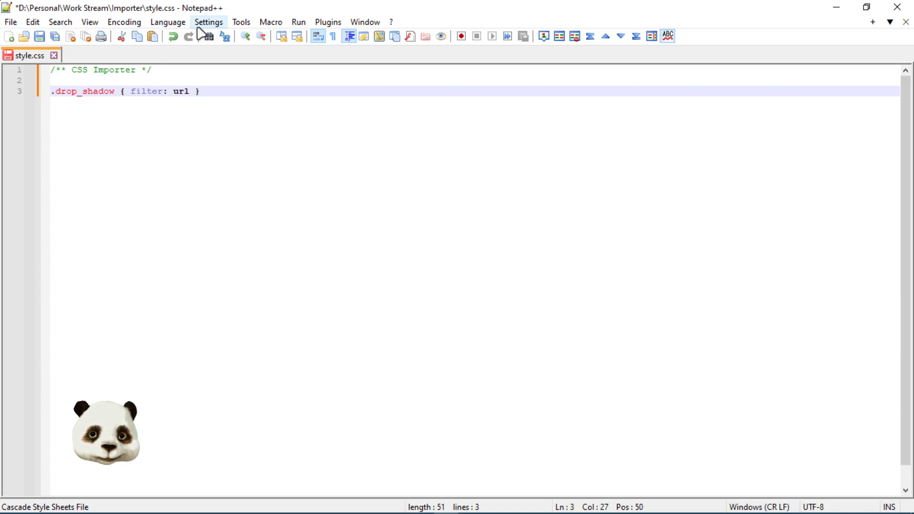
pyautogui.write('()')
pyautogui.press('Left')
pyautogui.write('./')
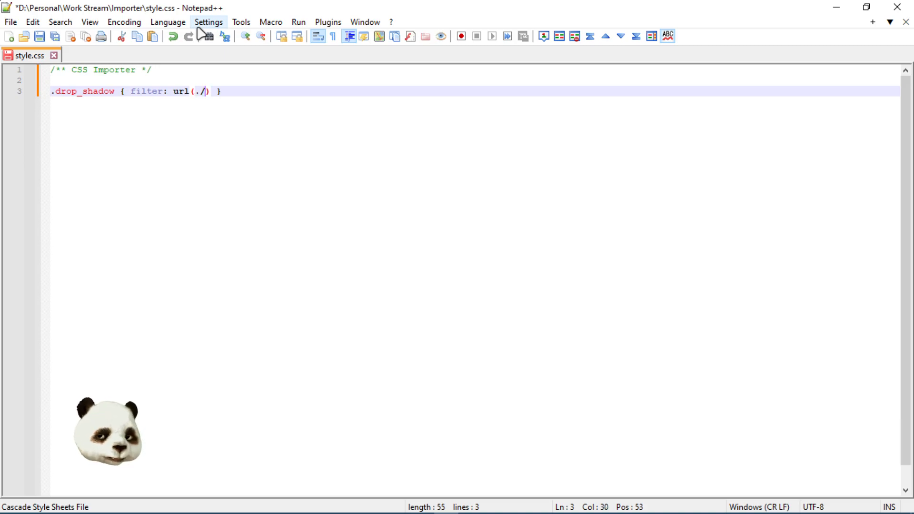
pyautogui.write('Importe')
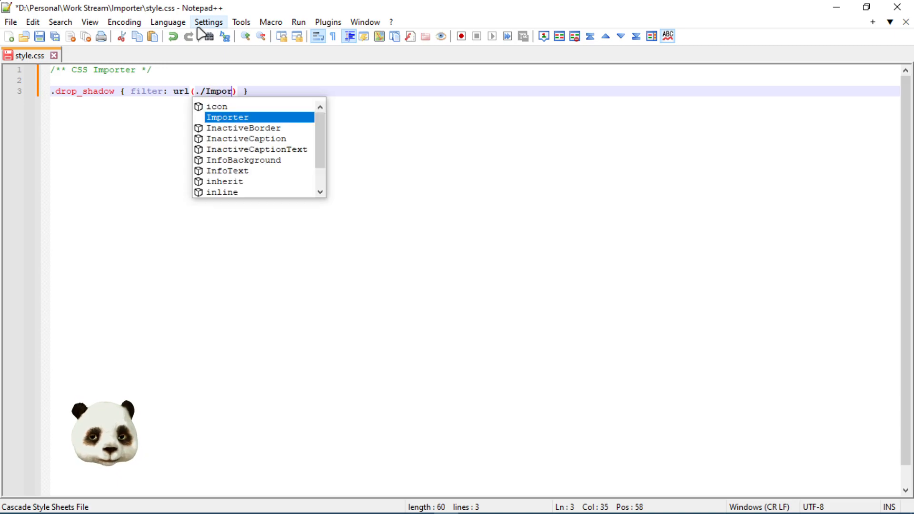
pyautogui.write('r.svg')
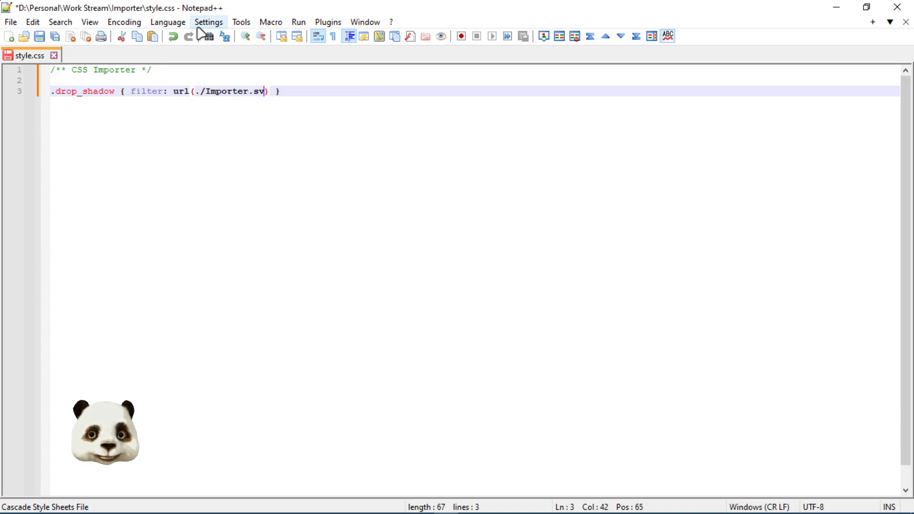
# Step: Append the filter id fragment #drop_shadow to the Importer.svg path inside the url() value
pyautogui.write('#')
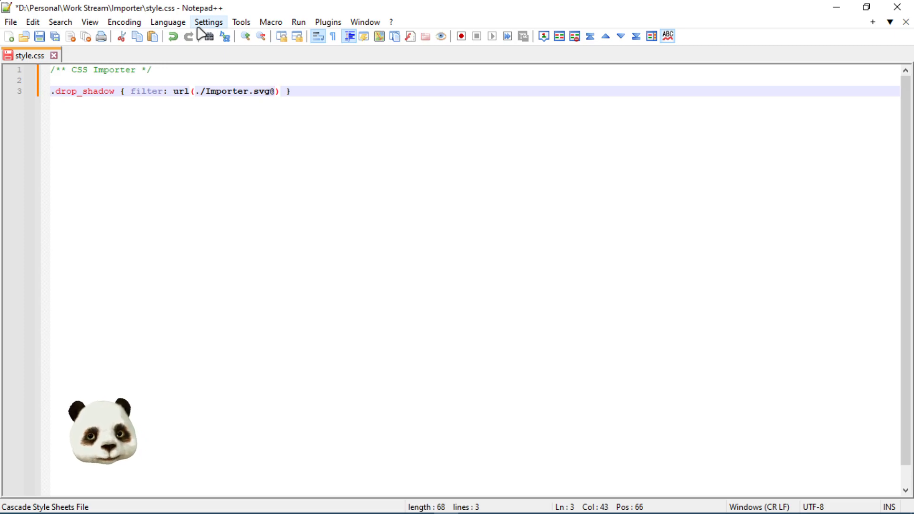
pyautogui.press('BackSpace')
pyautogui.write('#')
pyautogui.write('drop_sha')
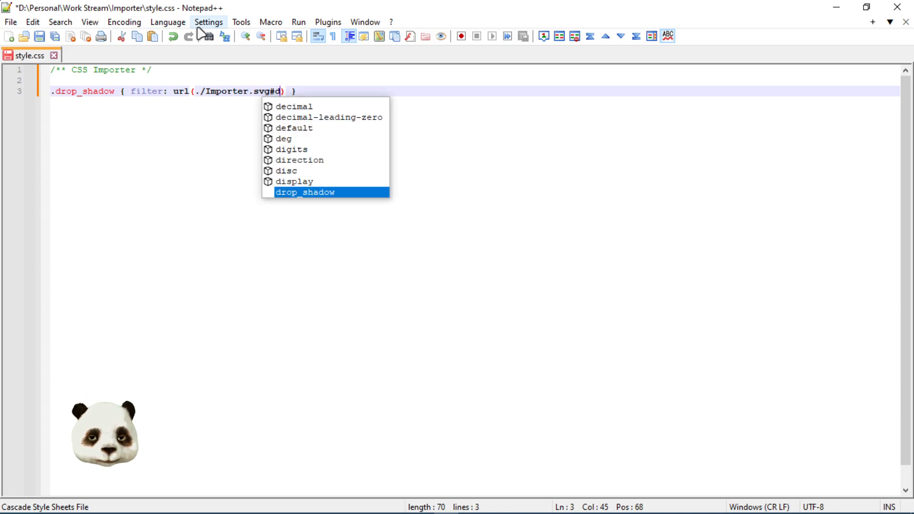
# Step: Complete the filter URL as ./Importer.svg#drop_shadow_1 and end the declaration with a semicolon
pyautogui.write('dow_1')
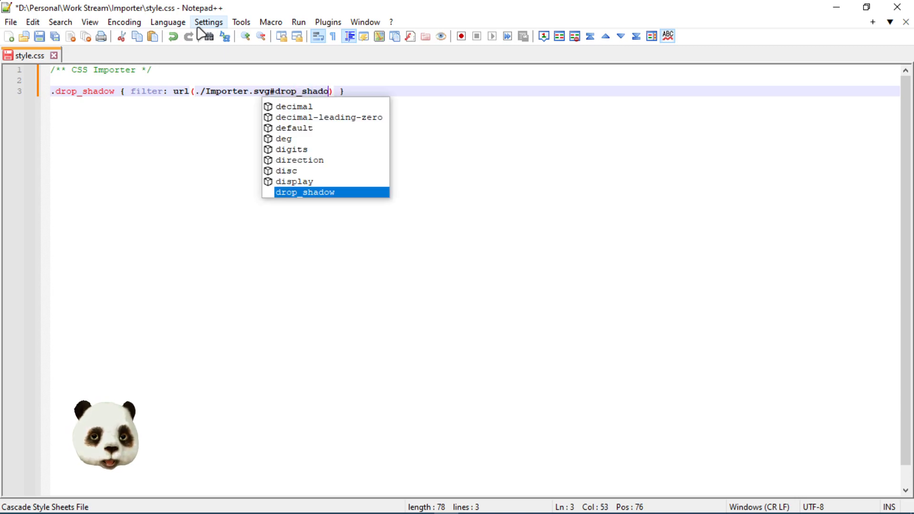
pyautogui.press('Right')
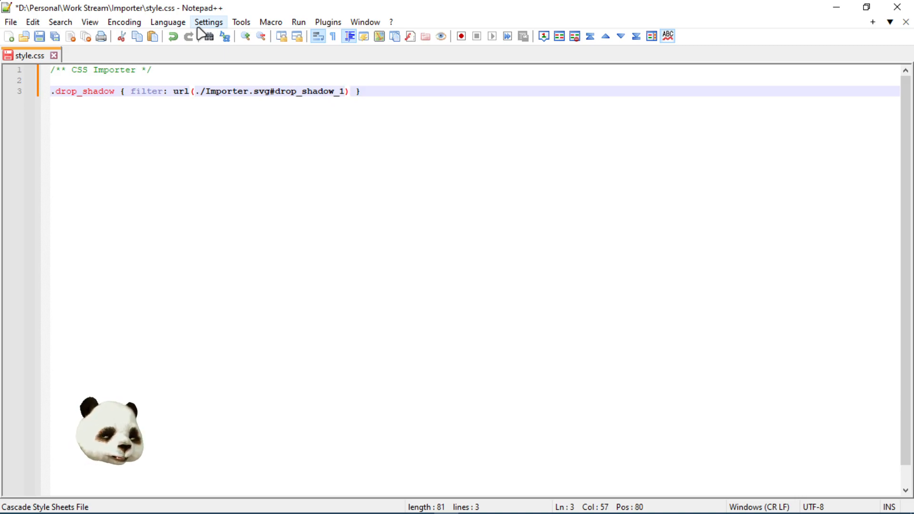
pyautogui.write(';')
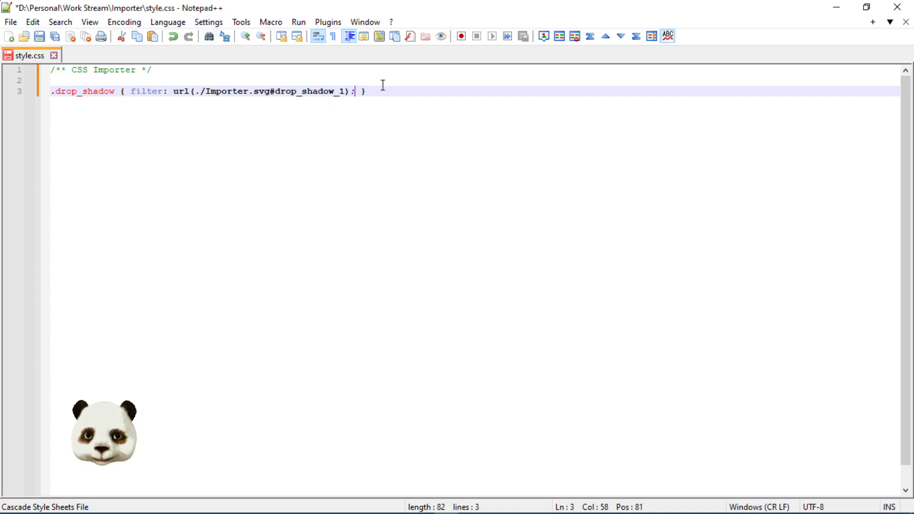
# Step: Indent both the CSS Importer comment and the .drop_shadow rule by one level
pyautogui.click(51, 91)
pyautogui.press('Tab')
pyautogui.click(51, 71)
pyautogui.press('Tab')
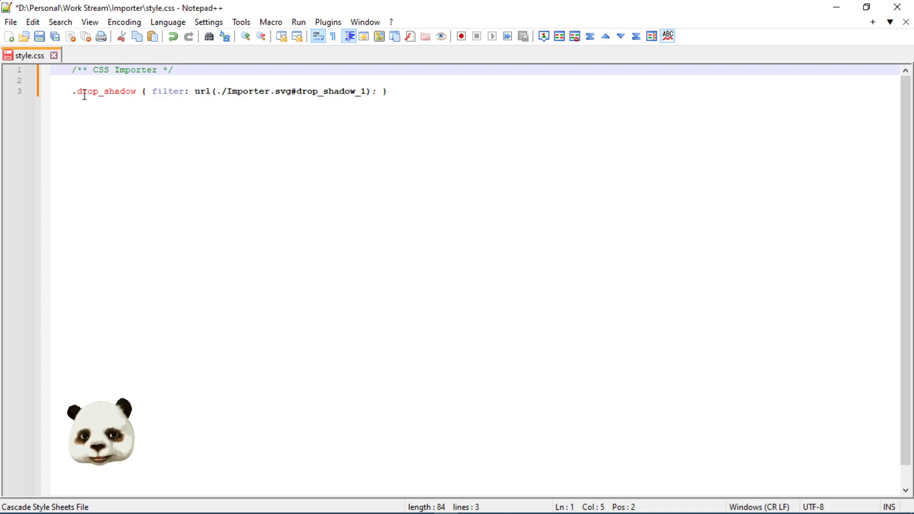
pyautogui.click(154, 90)
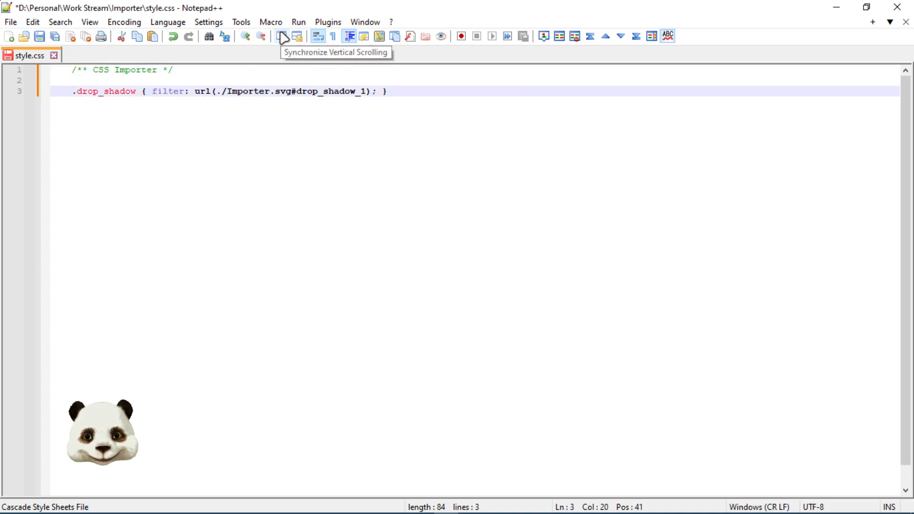
pyautogui.press('Return')
pyautogui.press('BackSpace')
pyautogui.press('BackSpace')
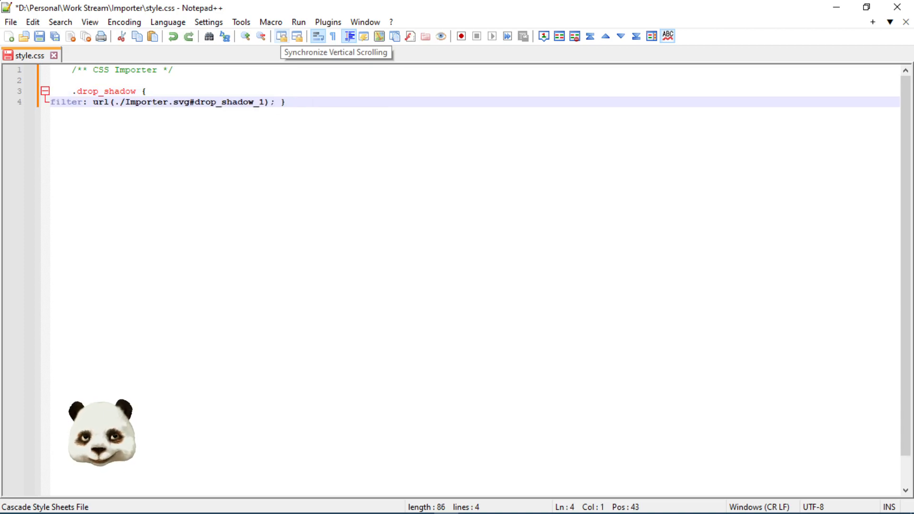
# Step: Split the .drop_shadow rule so each brace has its own line and the filter declaration is indented between them
pyautogui.click(141, 91)
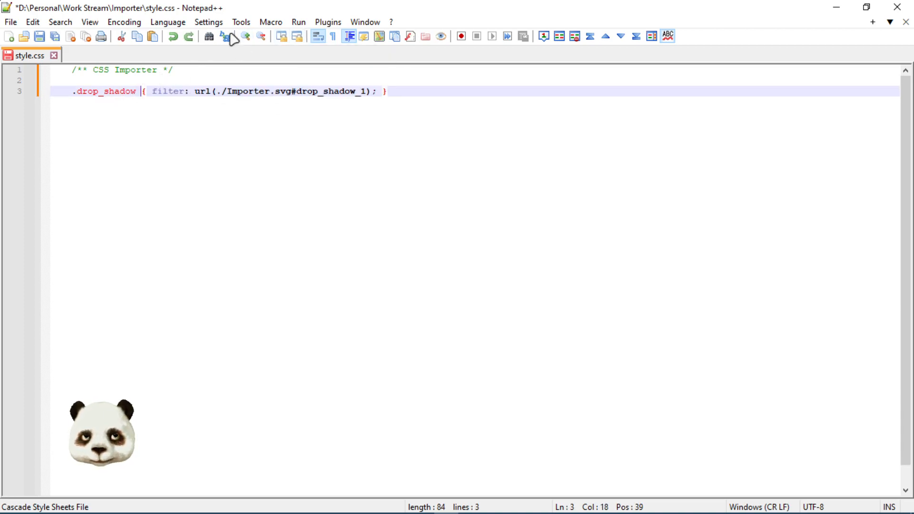
pyautogui.press('Return')
pyautogui.press('Right')
pyautogui.press('Right')
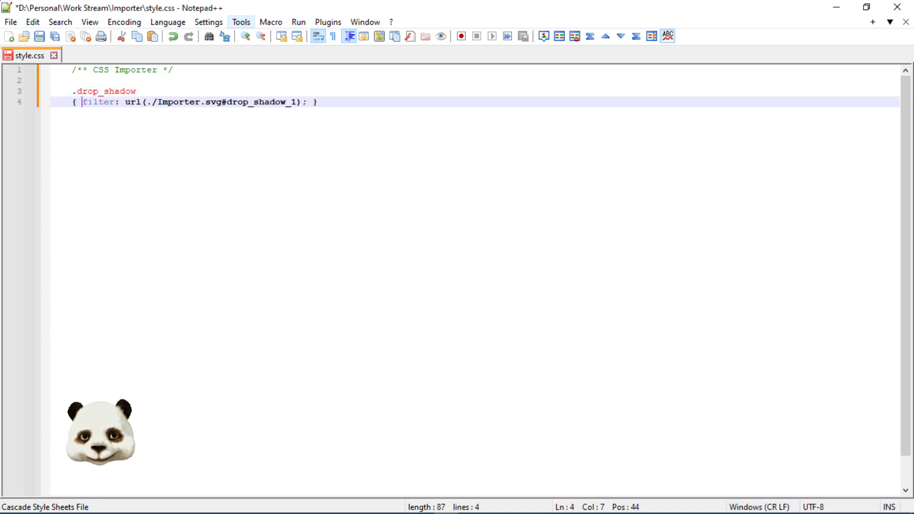
pyautogui.press('Return')
pyautogui.press('Tab')
pyautogui.press('End')
pyautogui.press('Left')
pyautogui.press('Return')
pyautogui.press('BackSpace')
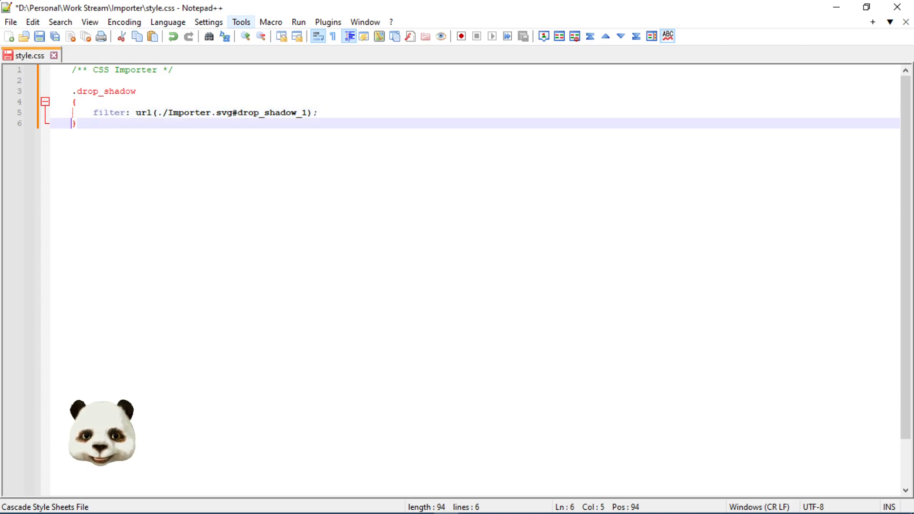
# Step: Add a blank line above and below the filter declaration inside the braces and save style.css
pyautogui.press('Up')
pyautogui.press('Return')
pyautogui.press('Down')
pyautogui.press('Return')
pyautogui.press('Up')
pyautogui.press('Up')
pyautogui.press('Tab')
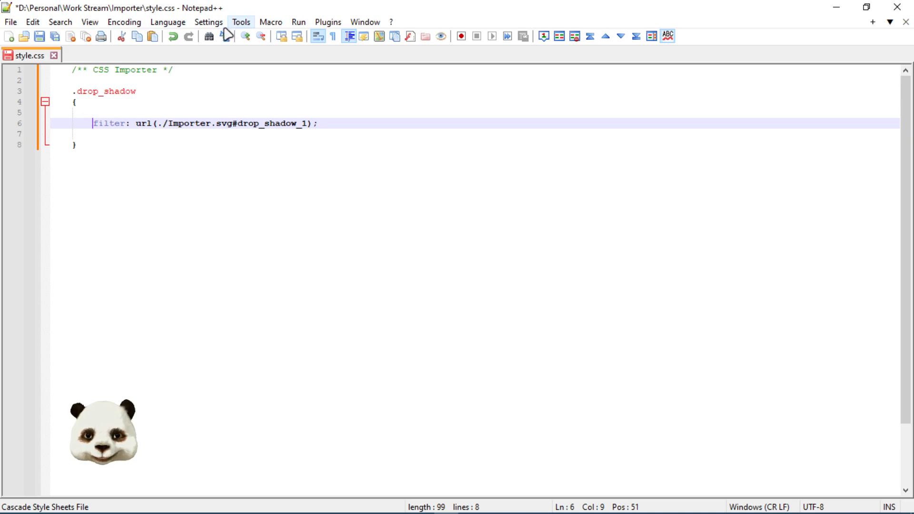
pyautogui.click(205, 91)
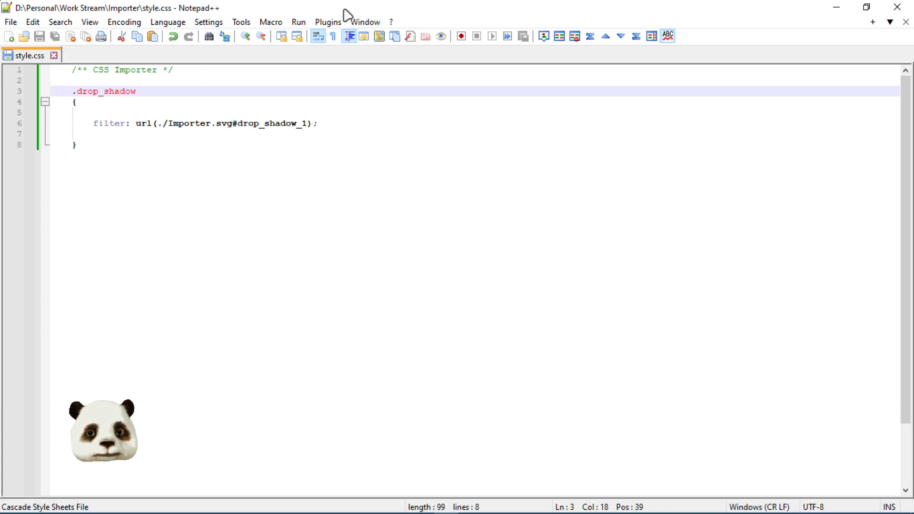
# Step: Move the text editor window out of the way, switch to Canvas.svg in Inkscape and bring the XML Editor into view
pyautogui.moveTo(274, 9); pyautogui.dragTo(426, 52)
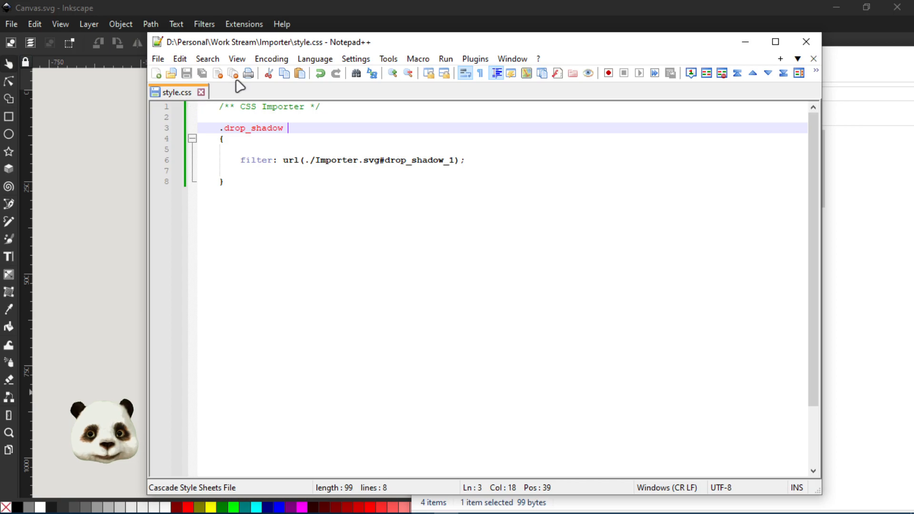
pyautogui.moveTo(270, 46); pyautogui.dragTo(913, 83)
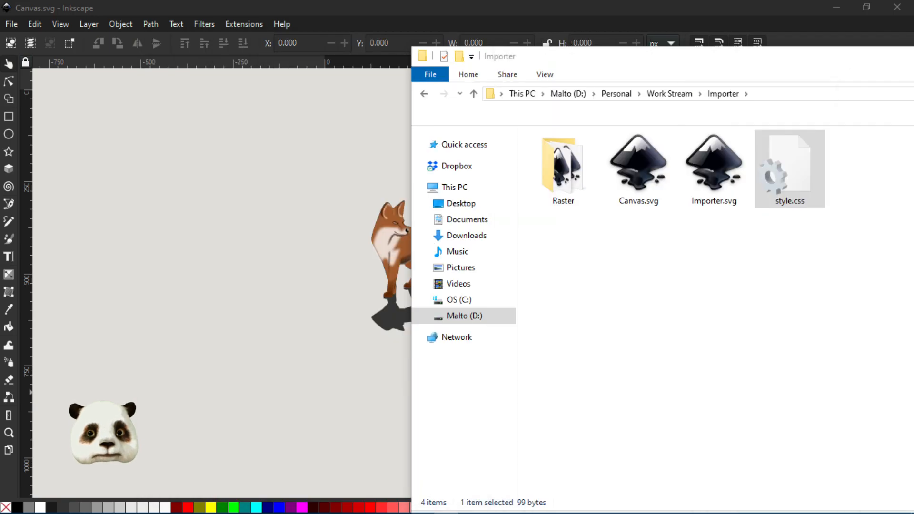
pyautogui.hotkey('alt', 'Tab')
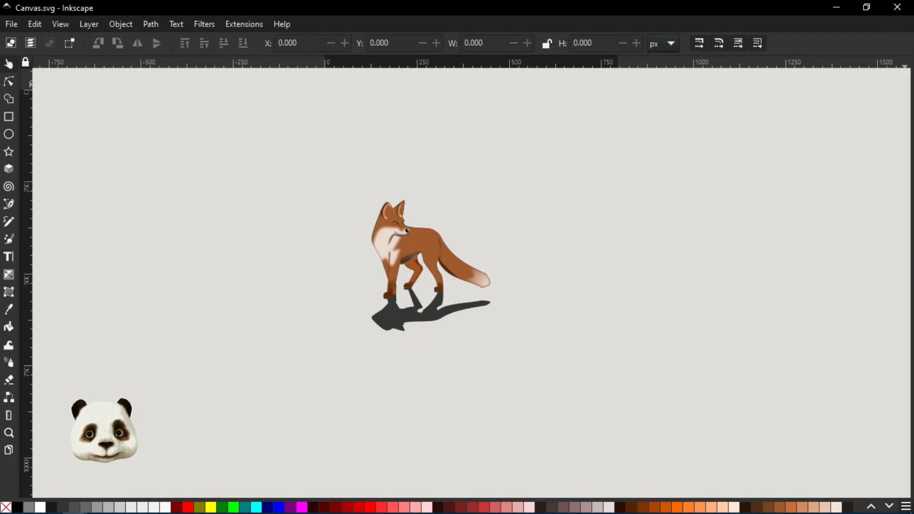
pyautogui.moveTo(913, 66); pyautogui.dragTo(707, 70)
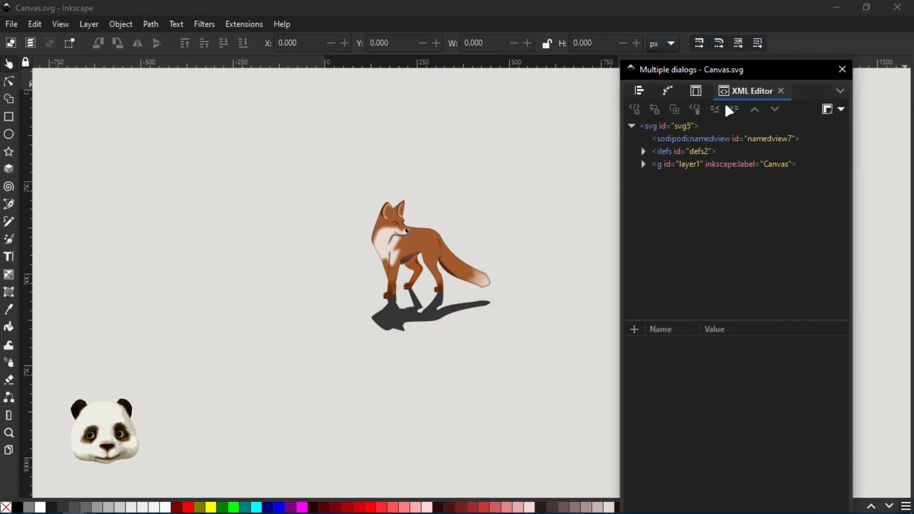
# Step: Expand the defs2 node and add a new element node named style inside it
pyautogui.click(643, 151)
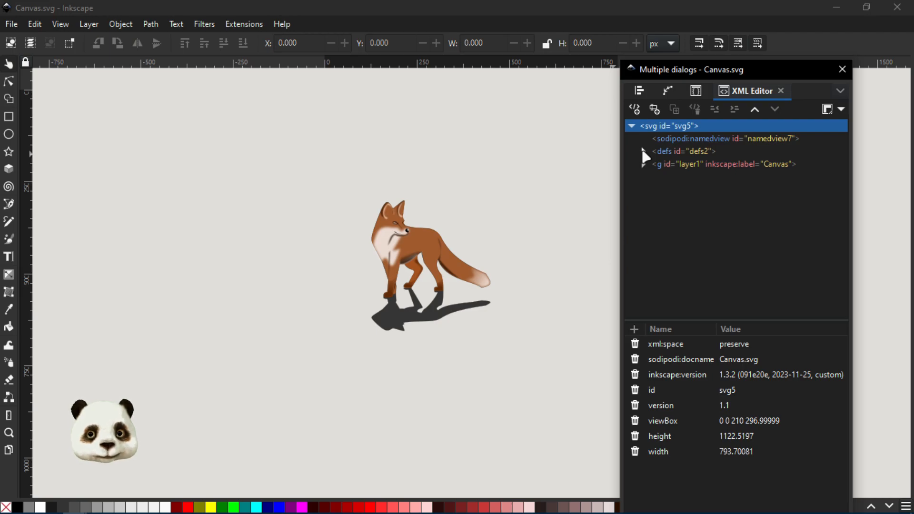
pyautogui.click(644, 151)
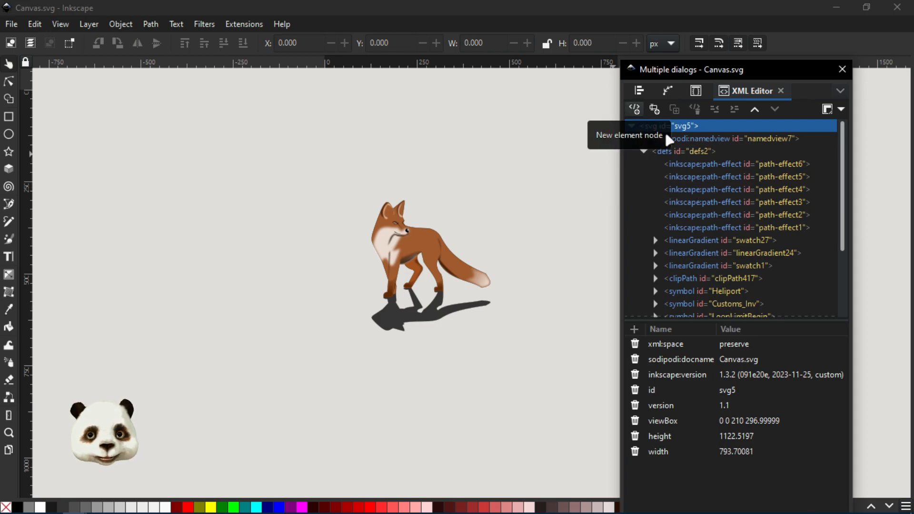
pyautogui.click(676, 148)
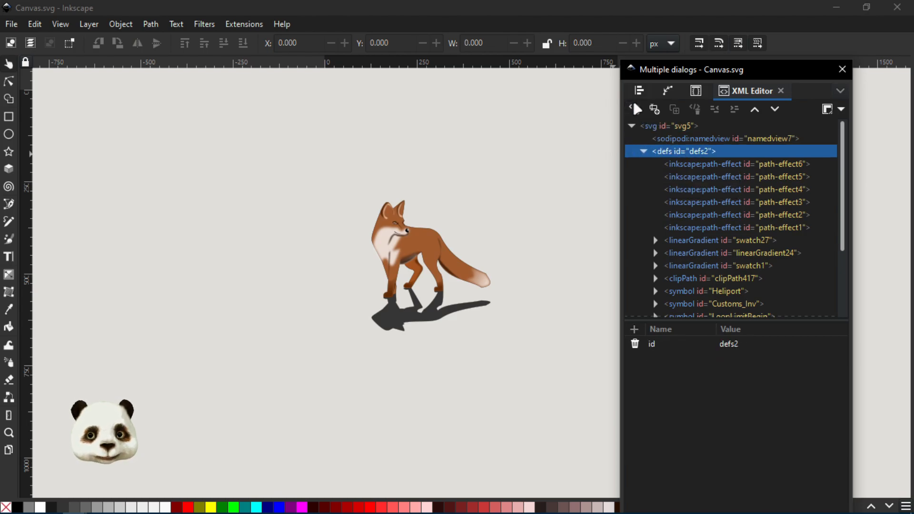
pyautogui.click(634, 107)
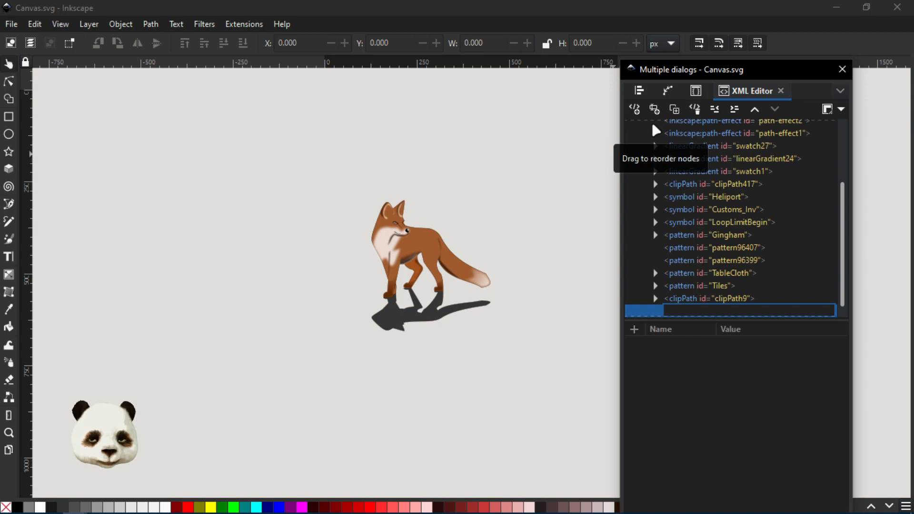
pyautogui.write('style')
pyautogui.press('Return')
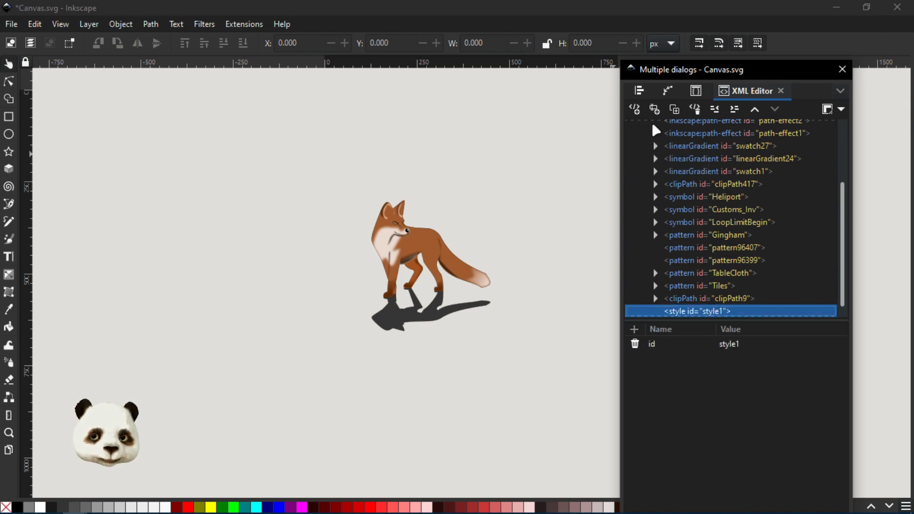
# Step: Add an empty text node inside the new style element and place the cursor in its content
pyautogui.scroll(-1, 718, 212)
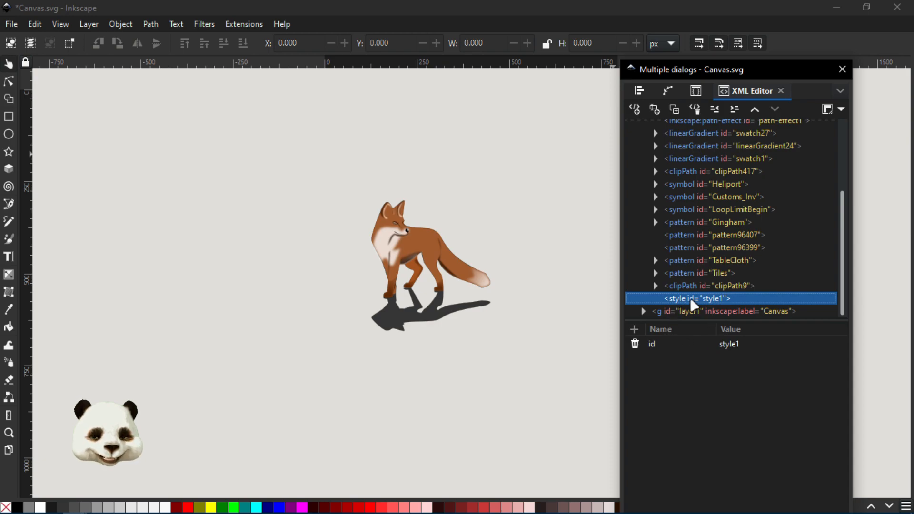
pyautogui.click(655, 111)
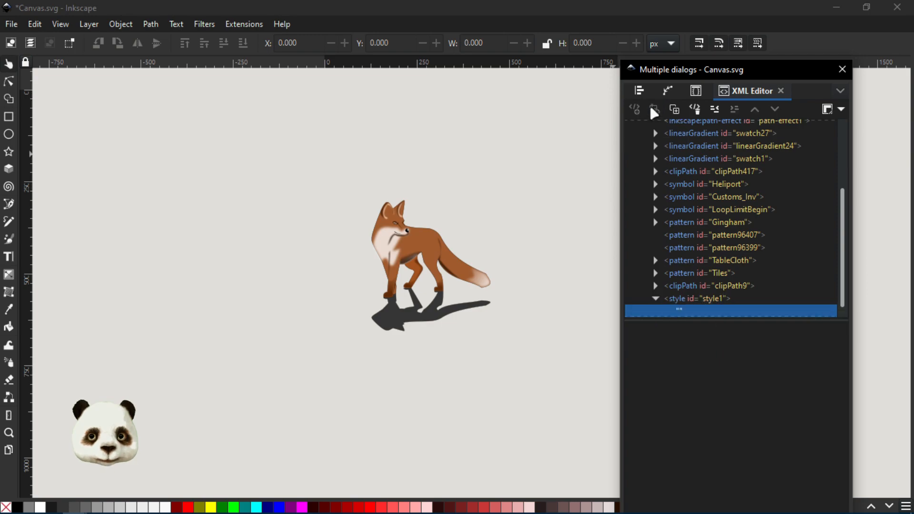
pyautogui.scroll(-1, 718, 274)
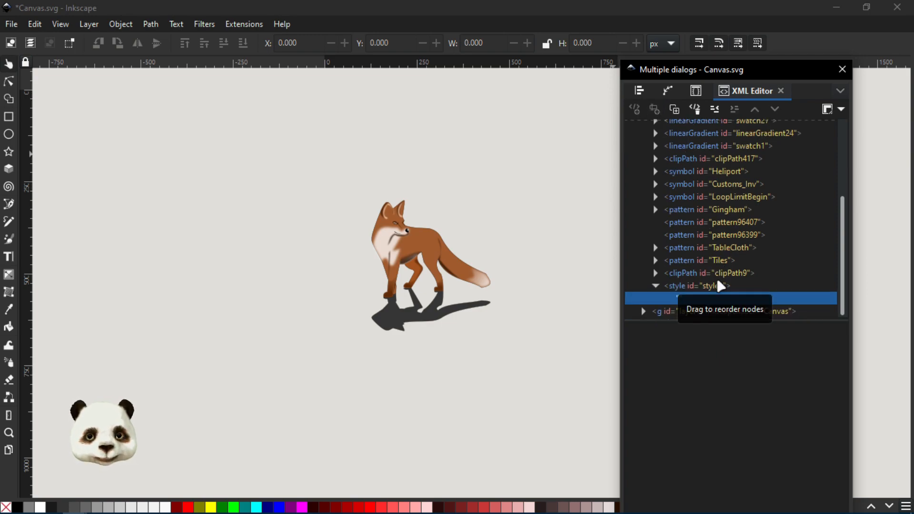
pyautogui.click(687, 329)
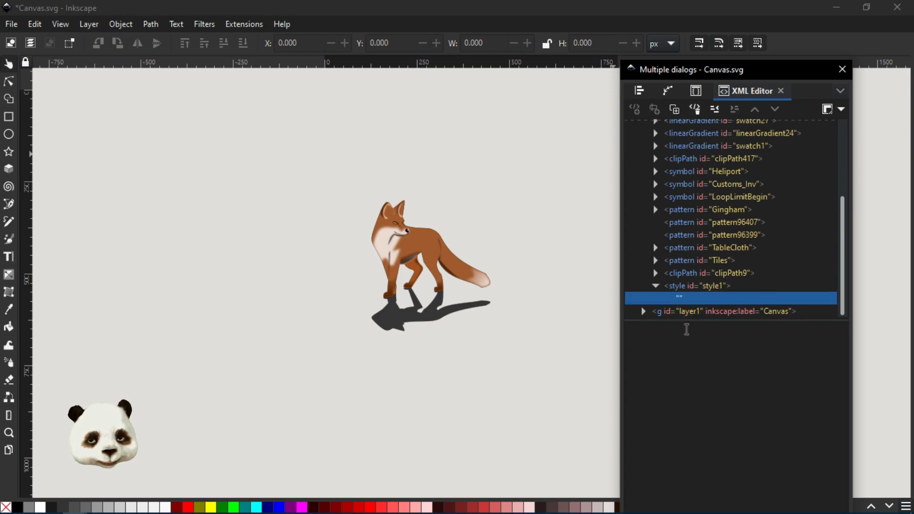
# Step: Enter the comment <!-- Importing style.css --> as the content of the style element's text node
pyautogui.write('<!--')
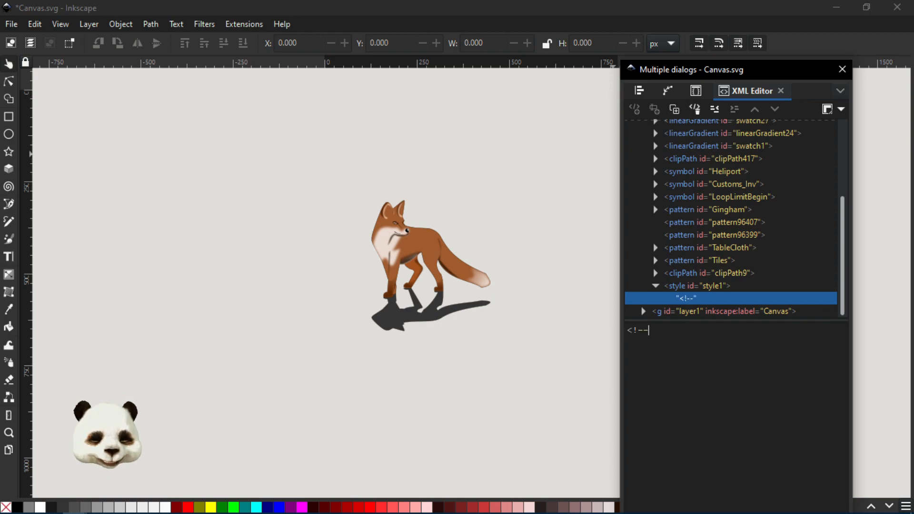
pyautogui.write(' -->')
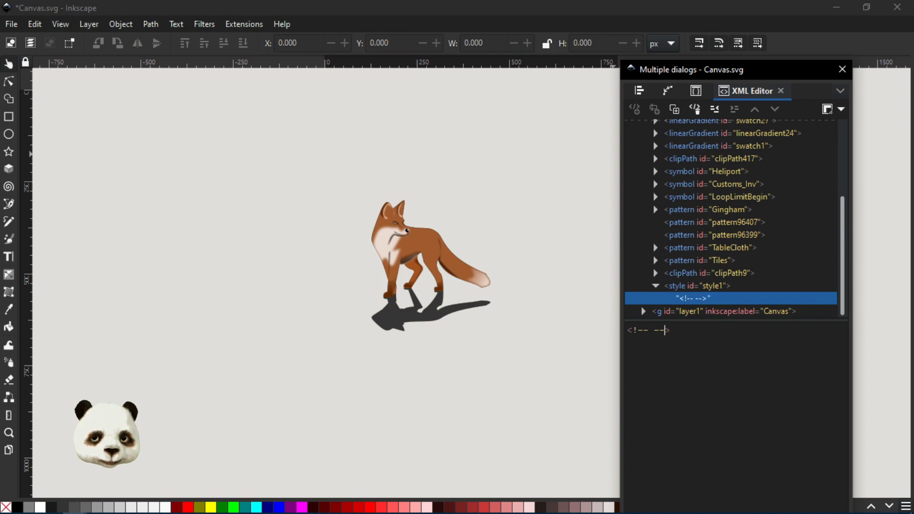
pyautogui.press('Left')
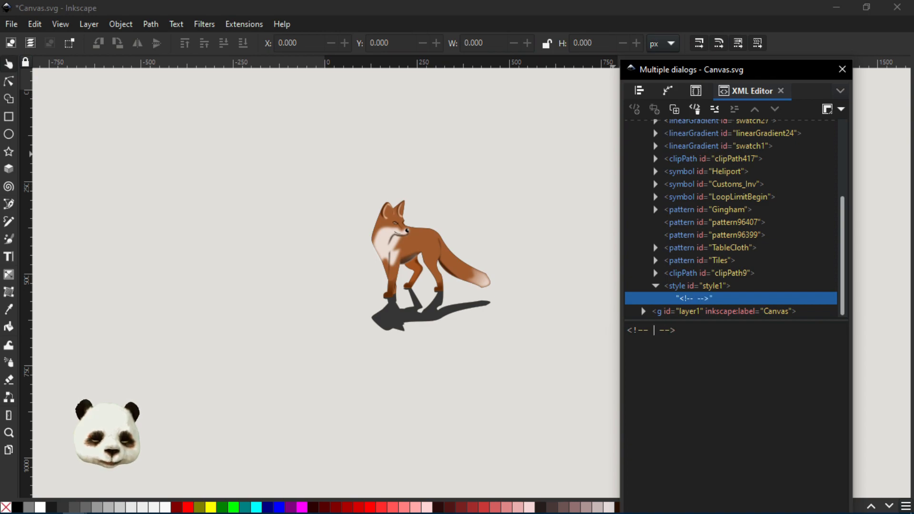
pyautogui.write('Importing')
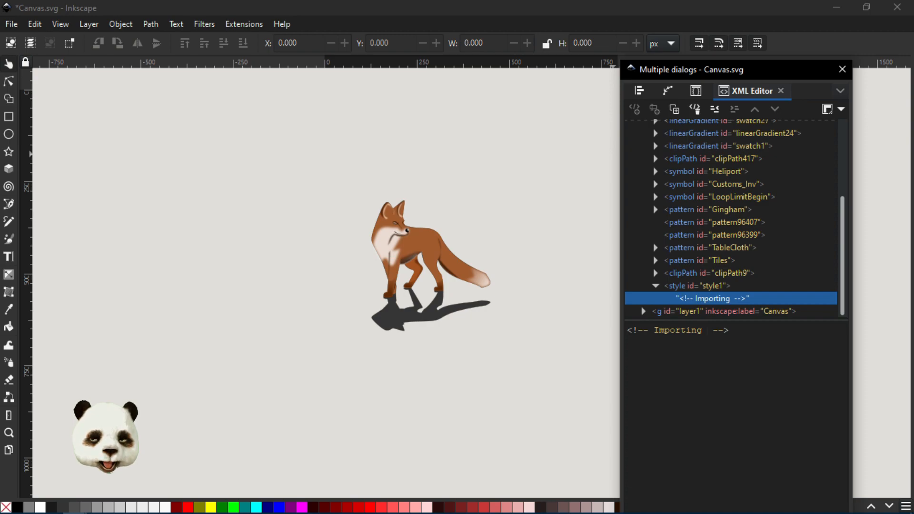
pyautogui.write(' st')
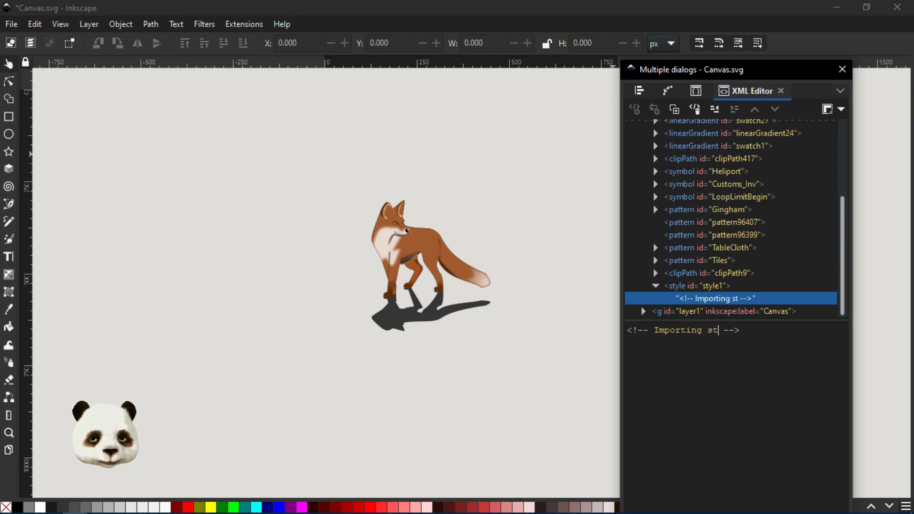
pyautogui.write('yle.css')
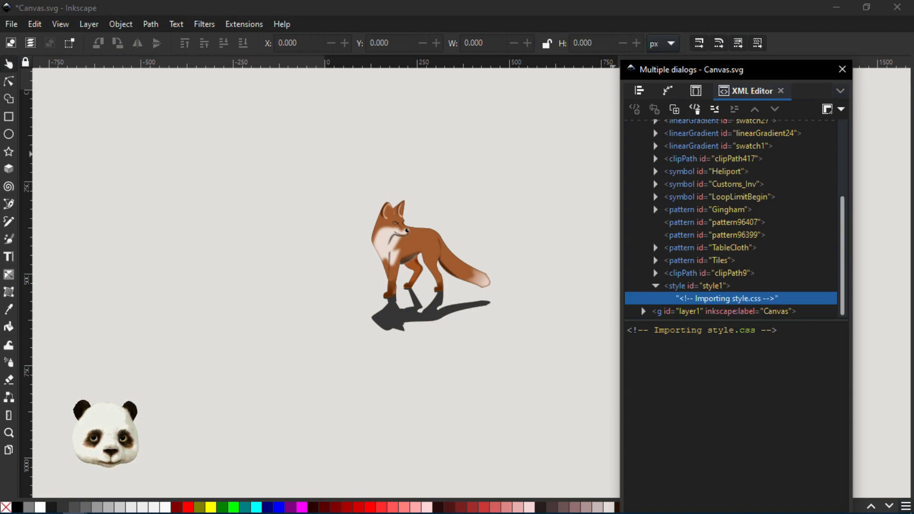
pyautogui.click(748, 286)
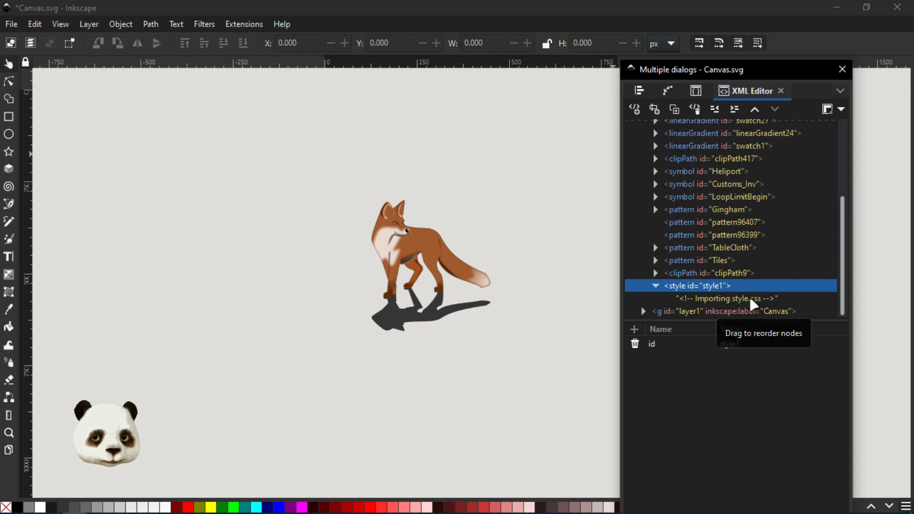
pyautogui.click(751, 300)
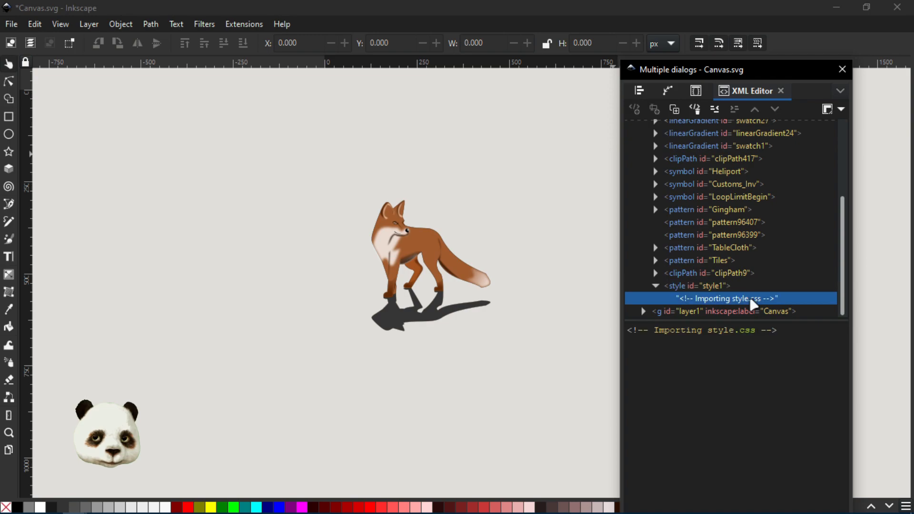
pyautogui.click(738, 285)
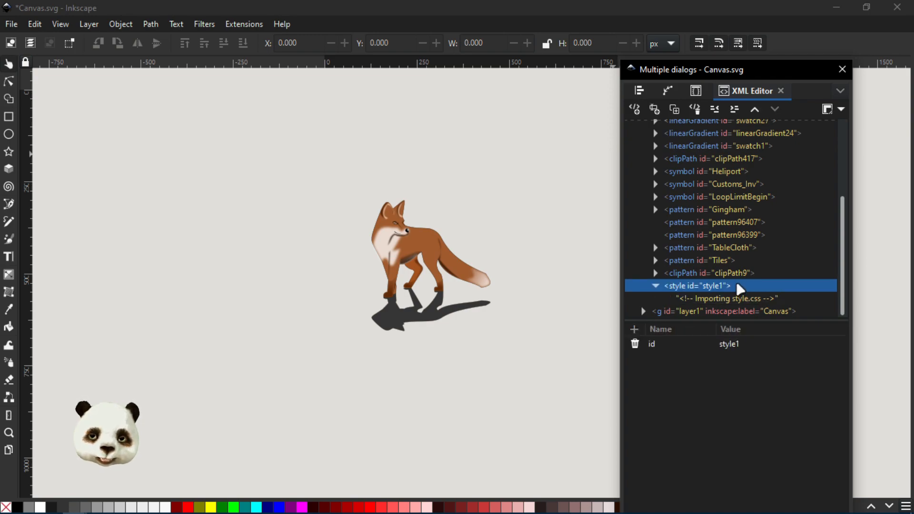
pyautogui.click(716, 300)
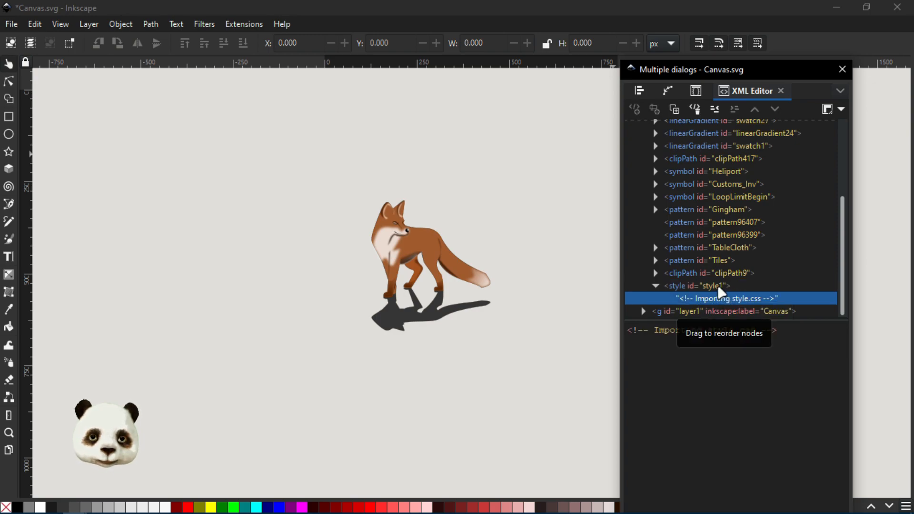
pyautogui.click(718, 285)
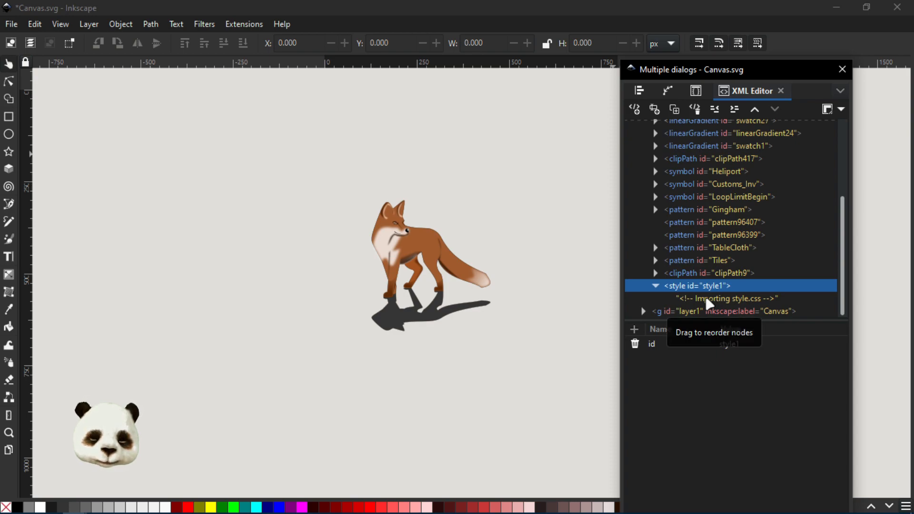
pyautogui.click(709, 300)
pyautogui.moveTo(803, 332); pyautogui.dragTo(629, 330)
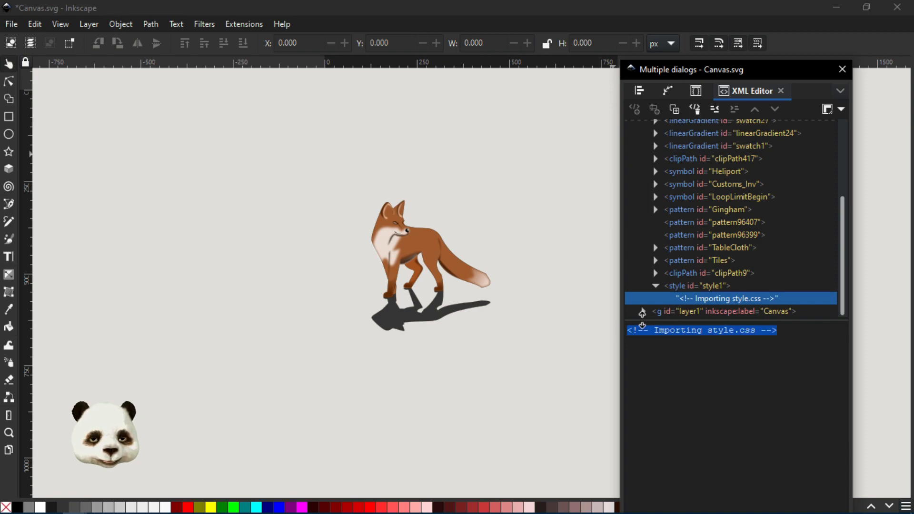
pyautogui.press('BackSpace')
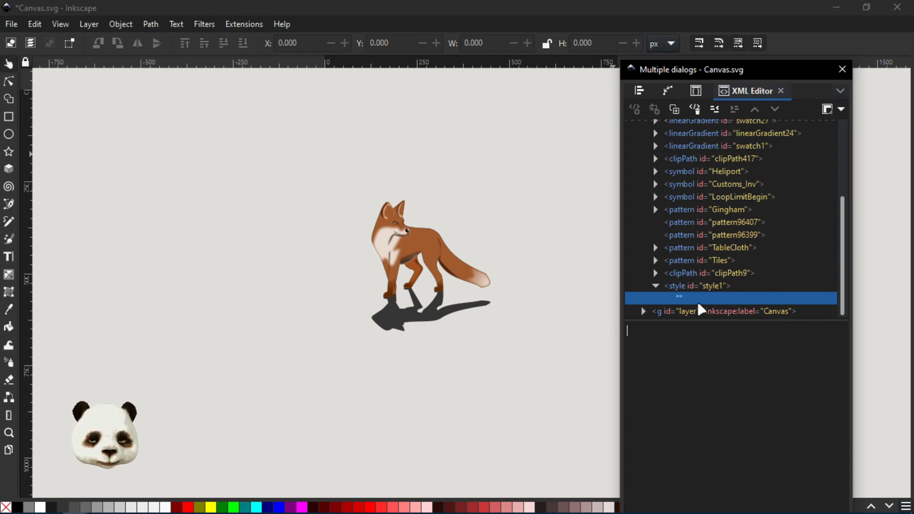
pyautogui.write('@')
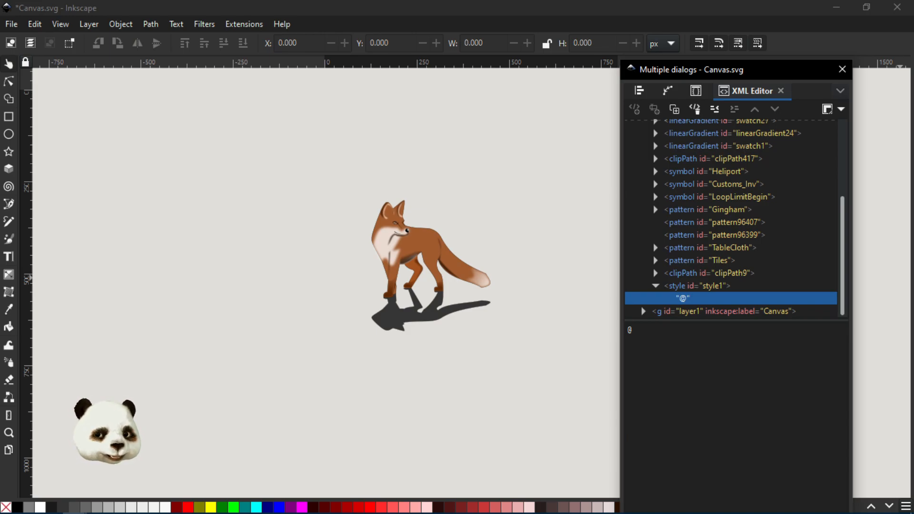
pyautogui.press('super')
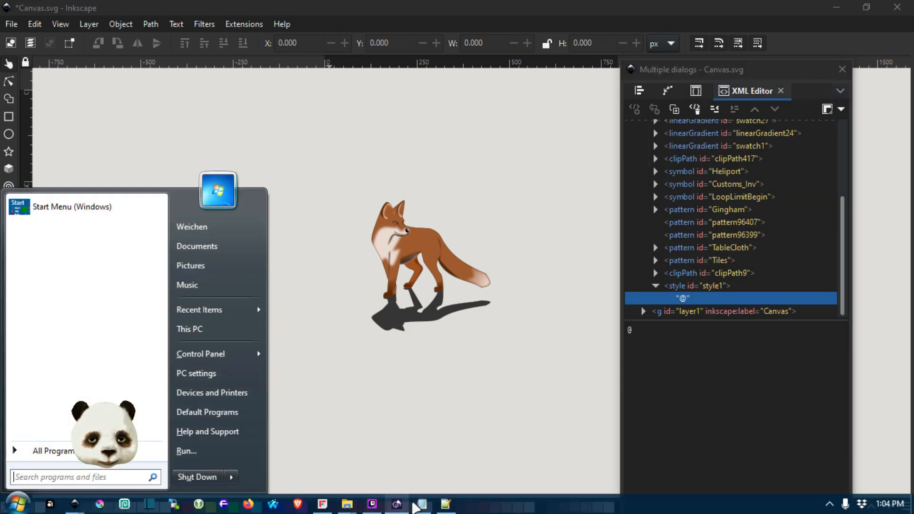
pyautogui.click(425, 506)
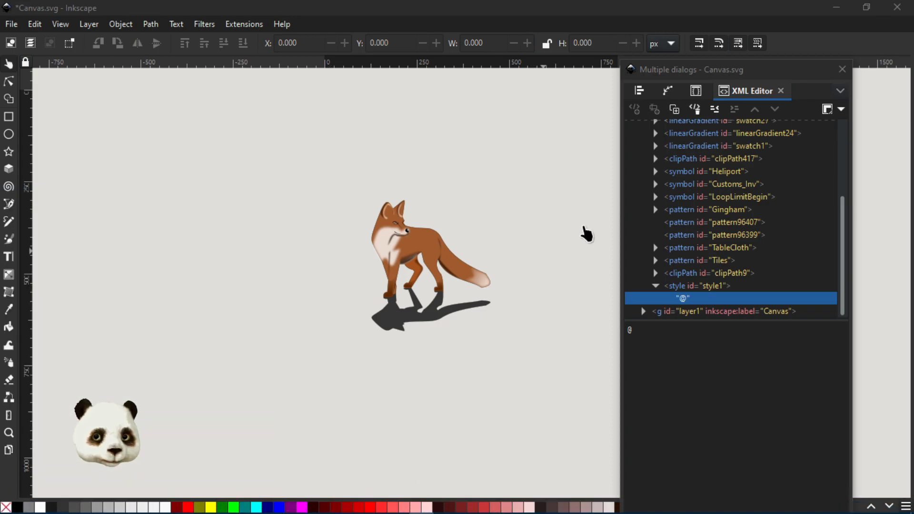
pyautogui.click(686, 301)
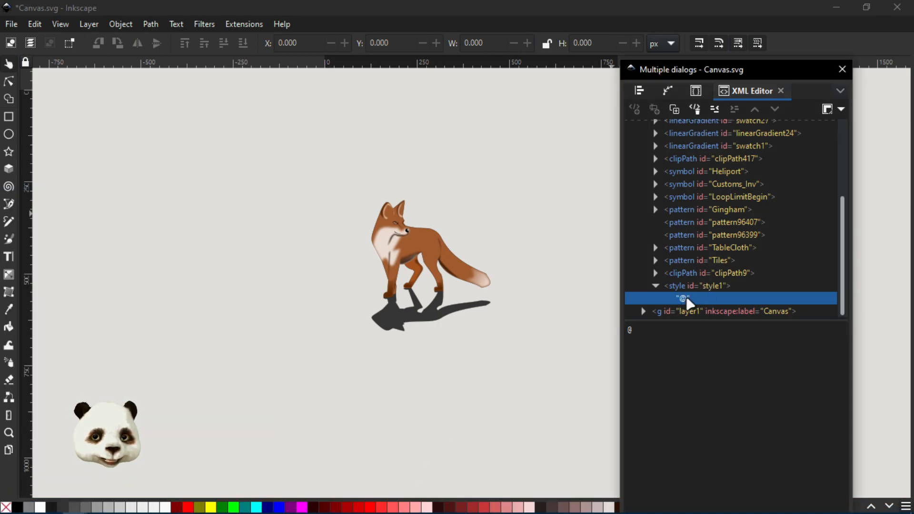
pyautogui.hotkey('alt', 'Tab')
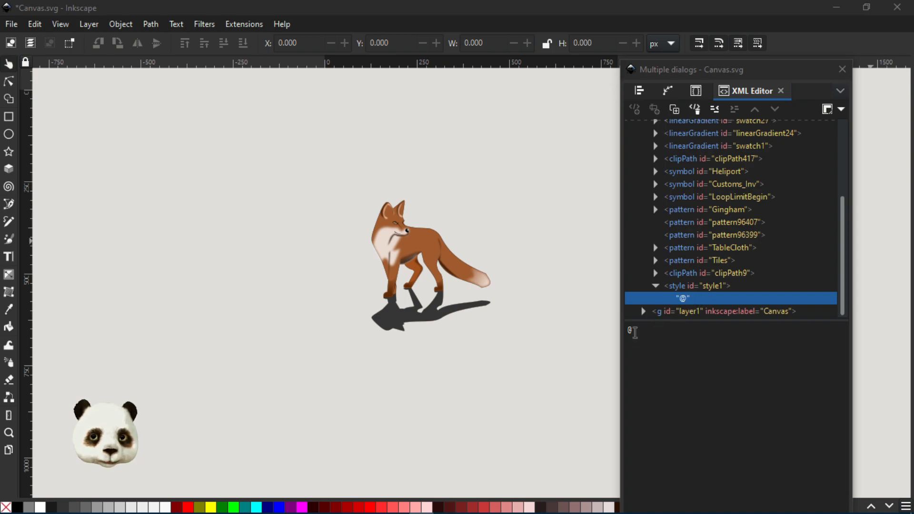
pyautogui.click(634, 331)
pyautogui.write("import './style.css';")
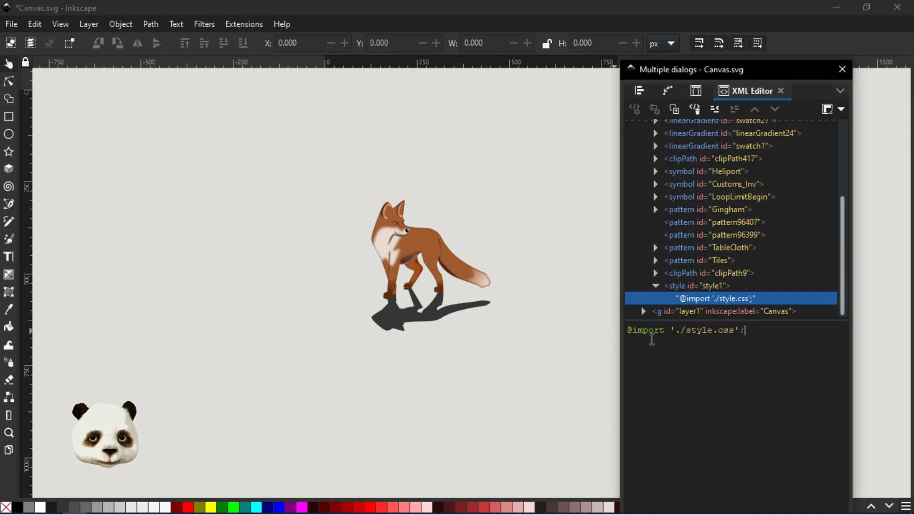
# Step: Check the ./ and style.css parts of the import path against the file's location in the Importer folder
pyautogui.click(677, 330)
pyautogui.moveTo(679, 331); pyautogui.dragTo(687, 332)
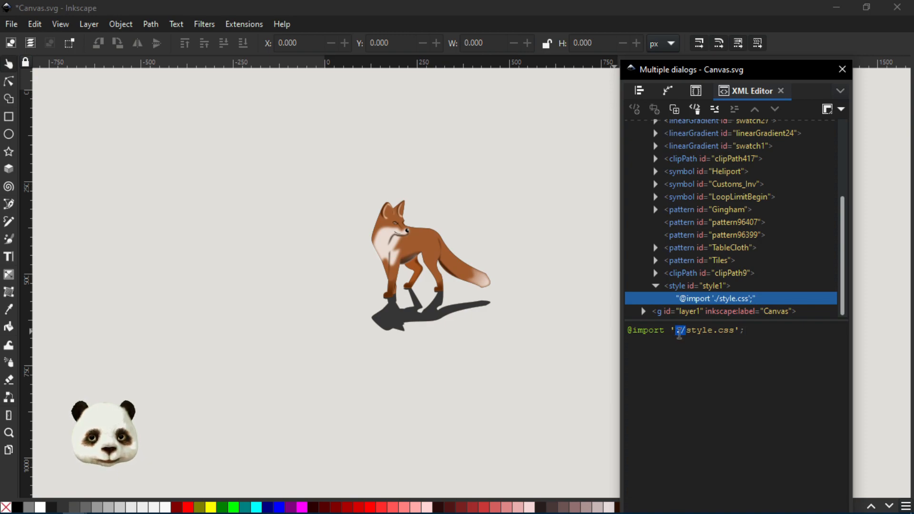
pyautogui.moveTo(687, 331); pyautogui.dragTo(736, 331)
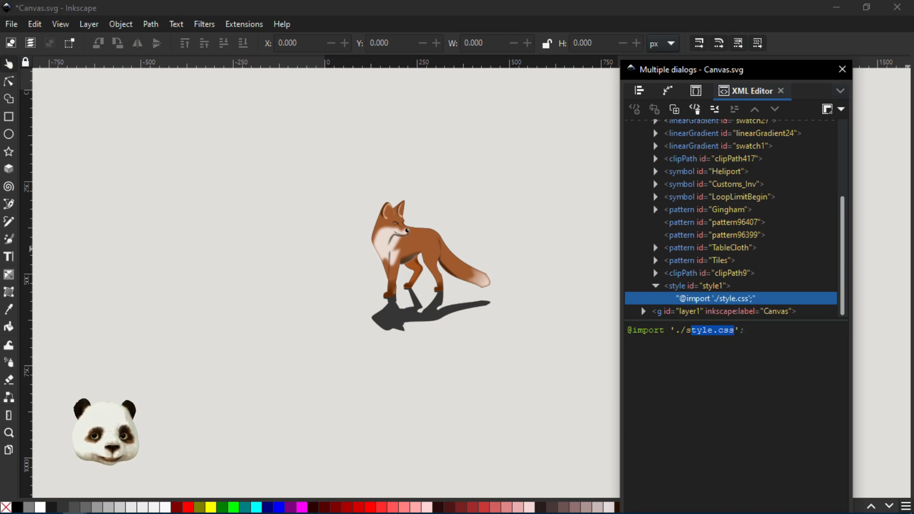
pyautogui.press('super')
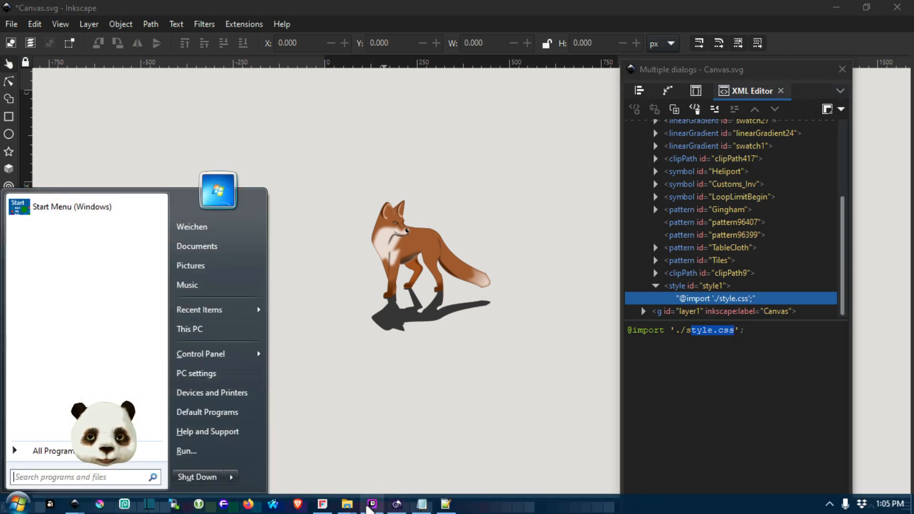
pyautogui.click(348, 504)
pyautogui.click(316, 445)
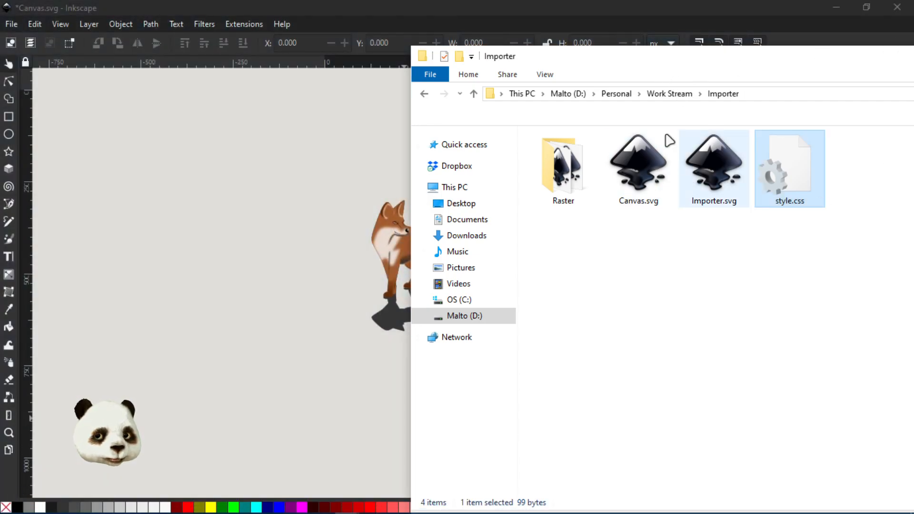
pyautogui.moveTo(612, 56); pyautogui.dragTo(913, 48)
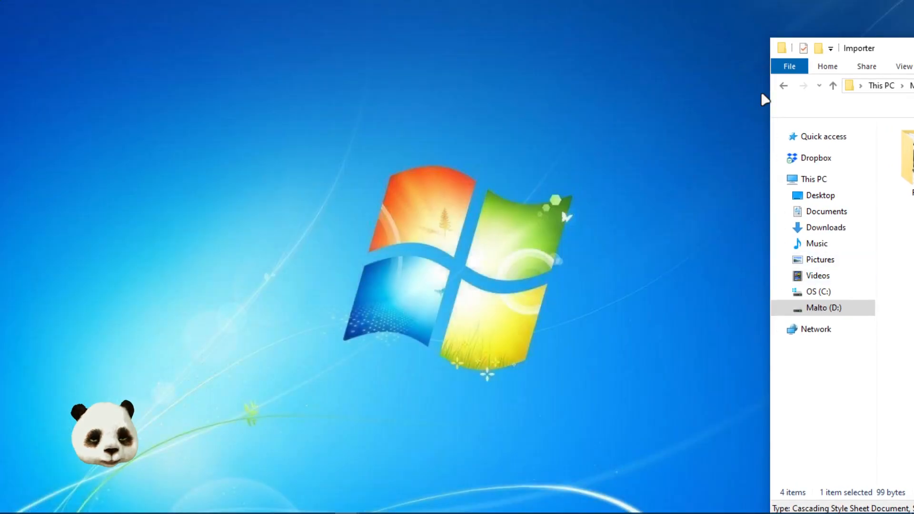
pyautogui.click(486, 181)
pyautogui.press('super')
pyautogui.moveTo(898, 48)
pyautogui.mouseDown()
pyautogui.moveTo(850, 48)
pyautogui.moveTo(913, 58)
pyautogui.moveTo(913, 47)
pyautogui.mouseUp()
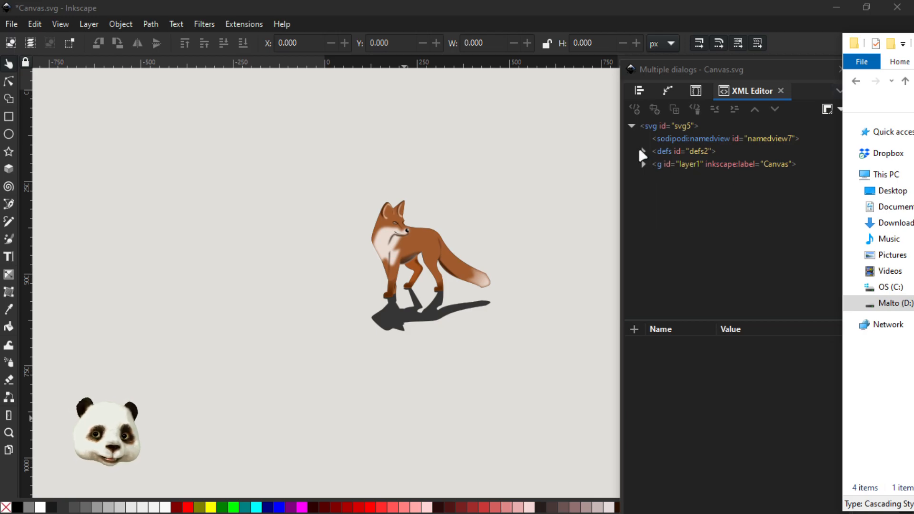
pyautogui.click(645, 152)
pyautogui.scroll(-3, 710, 229)
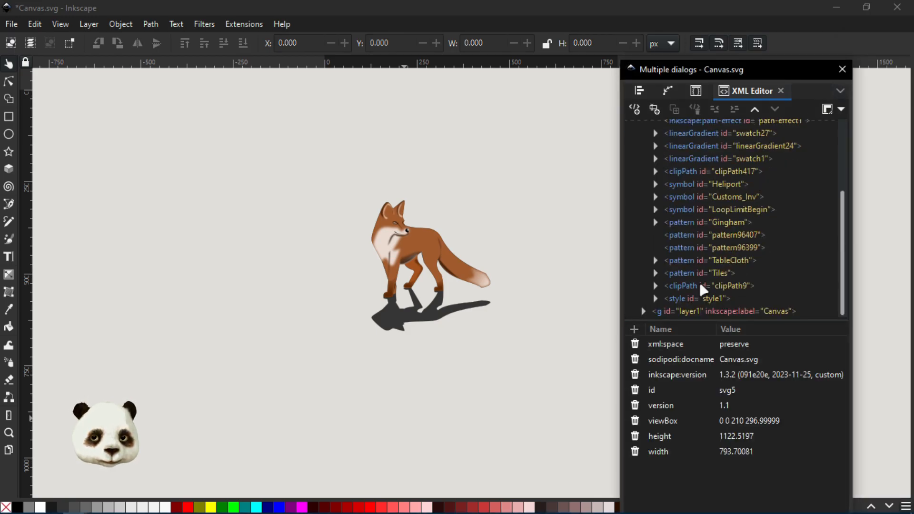
pyautogui.click(678, 296)
pyautogui.click(656, 298)
pyautogui.click(676, 311)
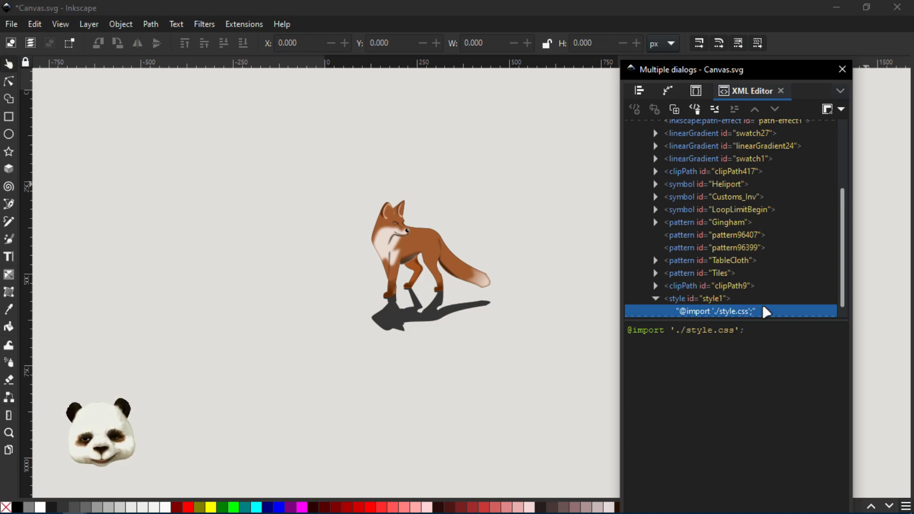
# Step: Examine Canvas.svg, Importer.svg, style.css and the Raster folder in the Importer folder, and move its window out of the way
pyautogui.moveTo(913, 48); pyautogui.dragTo(490, 45)
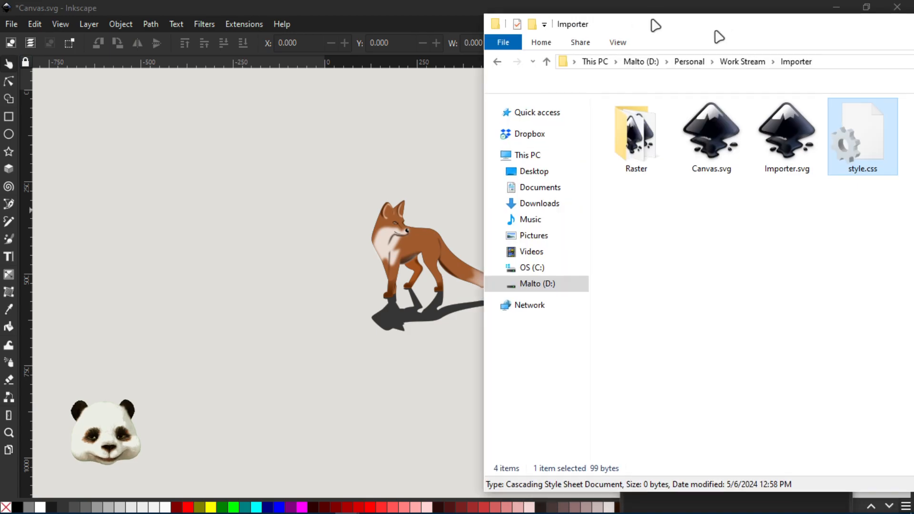
pyautogui.moveTo(653, 25); pyautogui.dragTo(520, 41)
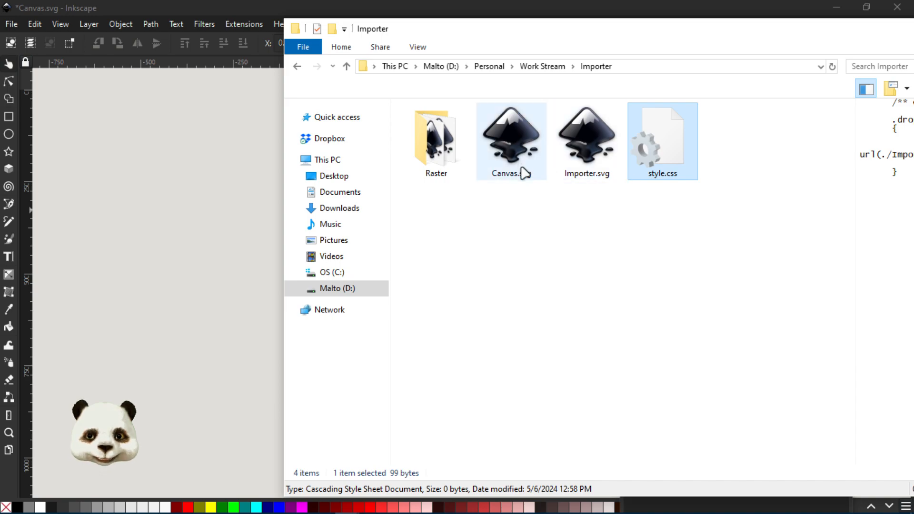
pyautogui.click(512, 143)
pyautogui.click(579, 152)
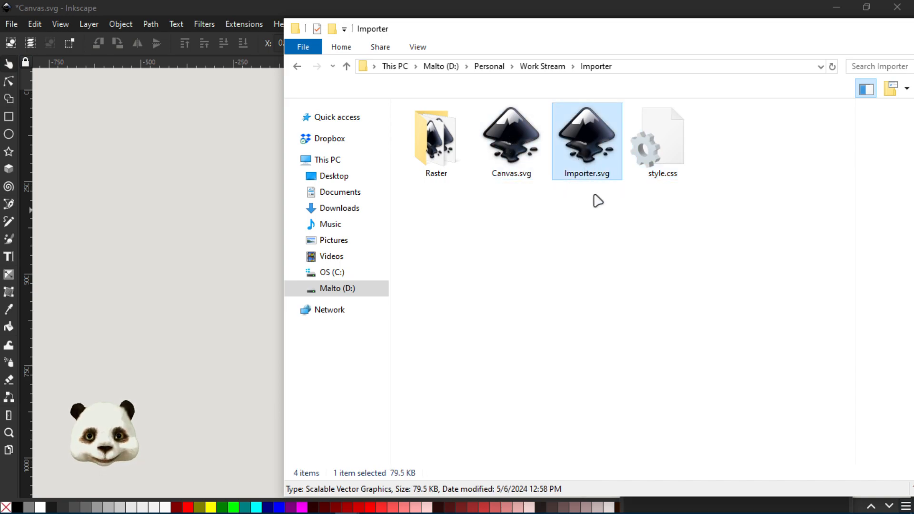
pyautogui.click(589, 219)
pyautogui.rightClick(589, 219)
pyautogui.moveTo(581, 230)
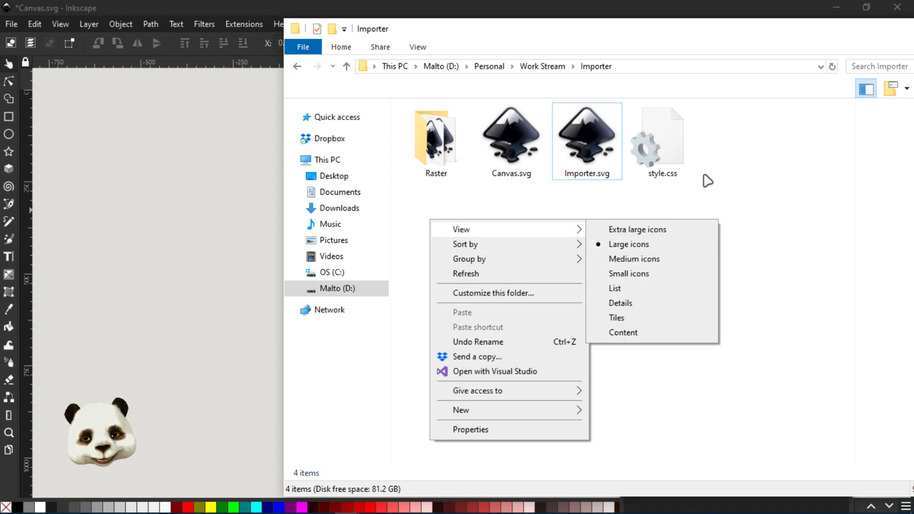
pyautogui.click(435, 139)
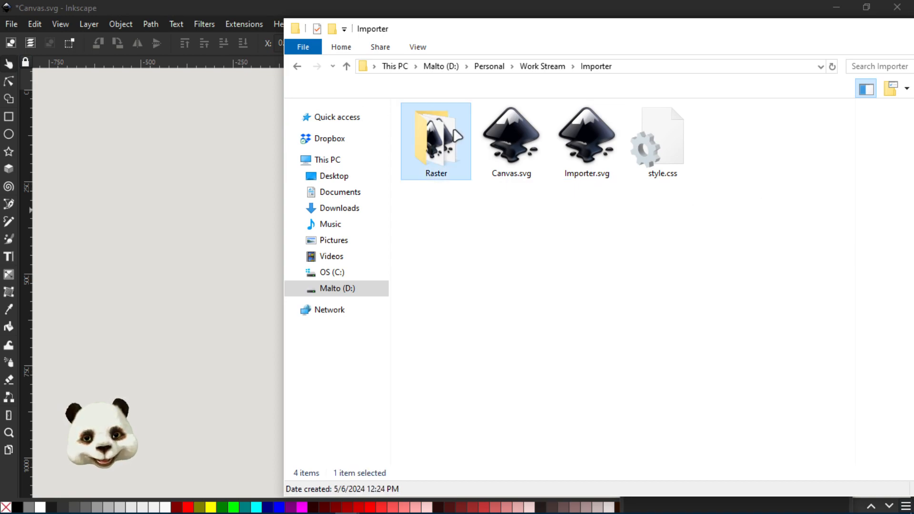
pyautogui.moveTo(555, 18); pyautogui.dragTo(706, 22)
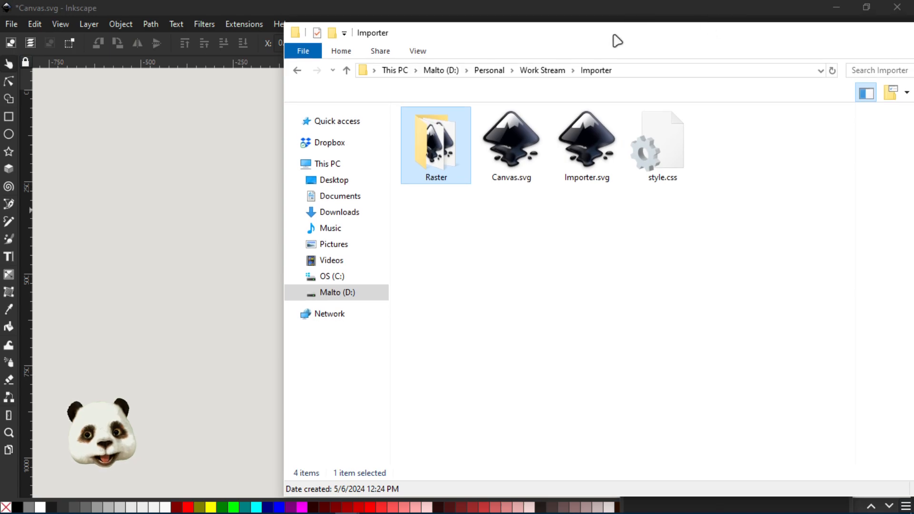
pyautogui.moveTo(613, 34); pyautogui.dragTo(913, 36)
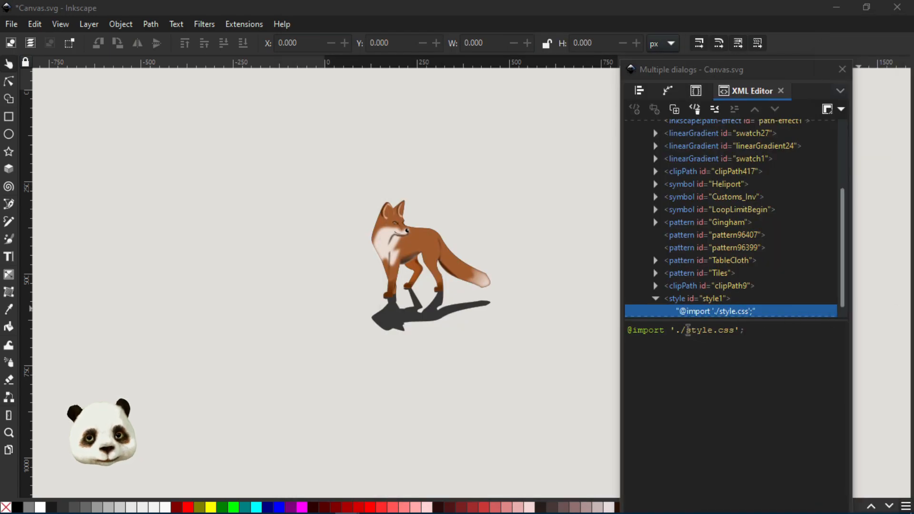
# Step: Try inserting Raster/ before style.css in the import path, and remove it again
pyautogui.click(686, 331)
pyautogui.write('E')
pyautogui.press('BackSpace')
pyautogui.write('Raster/')
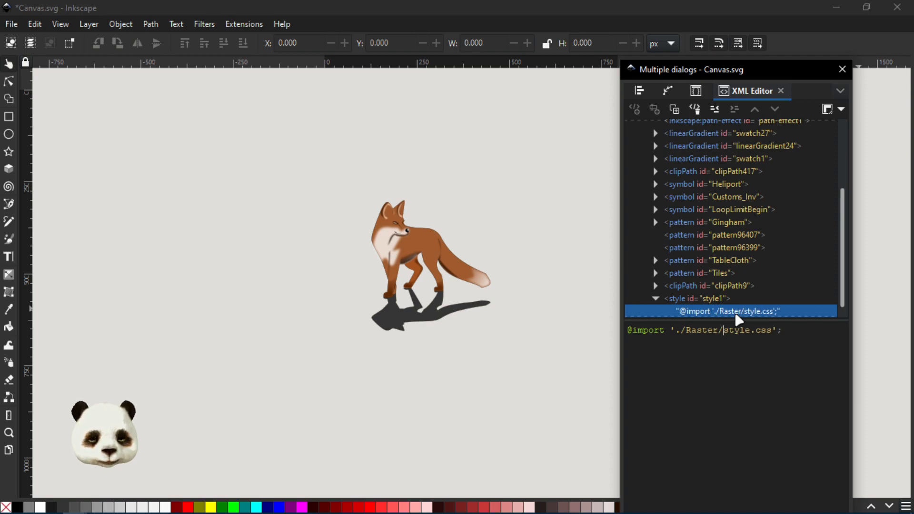
pyautogui.hotkey('ctrl', 'shift', 'Left')
pyautogui.press('BackSpace')
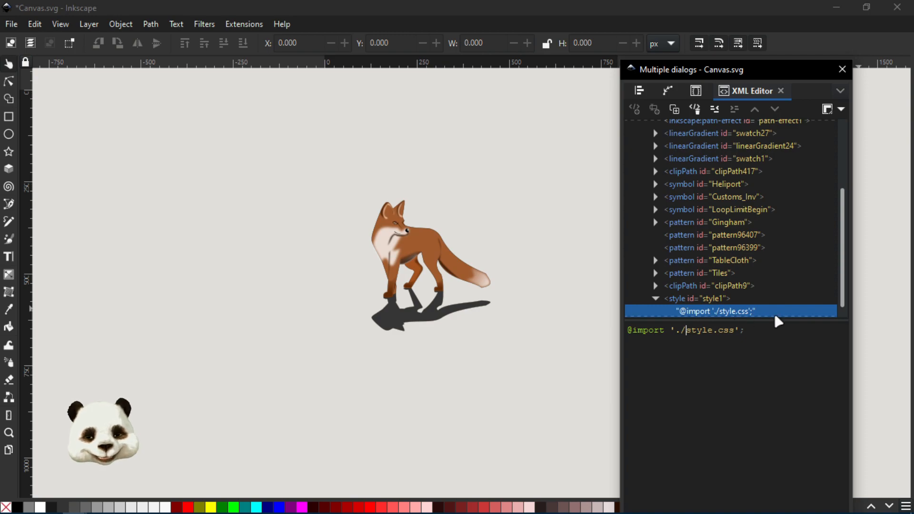
# Step: Save Canvas.svg, select the fox on the canvas and check its entry in Layers and Objects
pyautogui.hotkey('ctrl', 's')
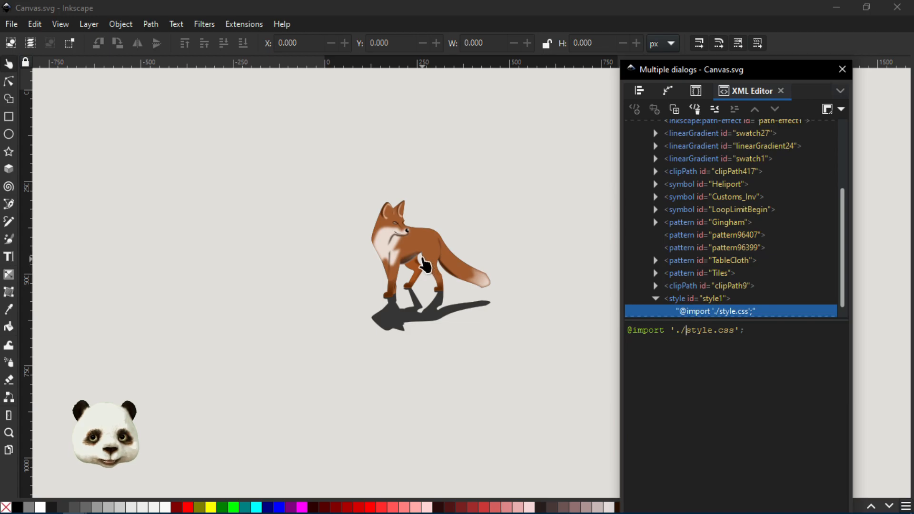
pyautogui.click(428, 248)
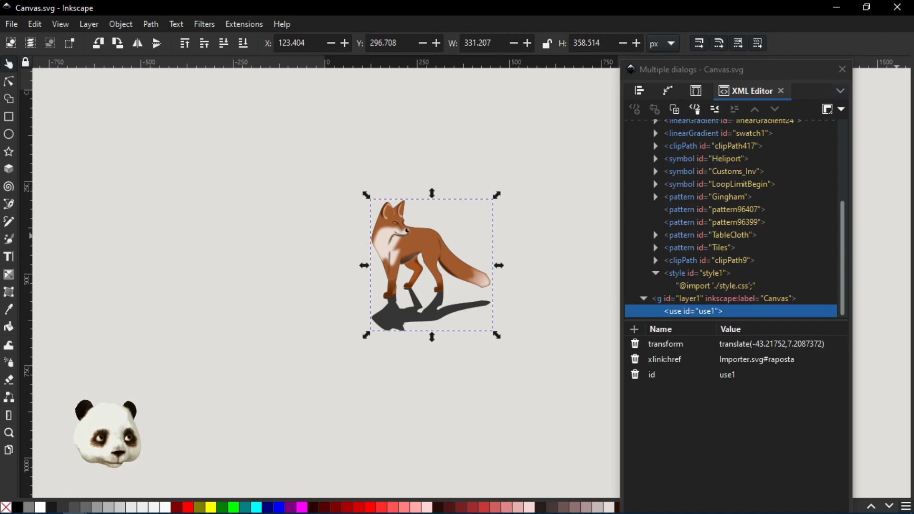
pyautogui.moveTo(913, 53); pyautogui.dragTo(733, 54)
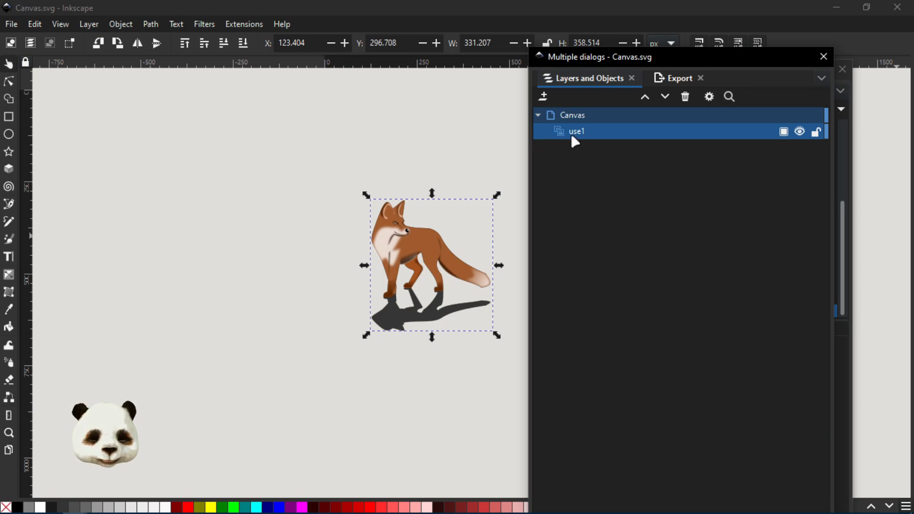
pyautogui.moveTo(625, 57); pyautogui.dragTo(913, 48)
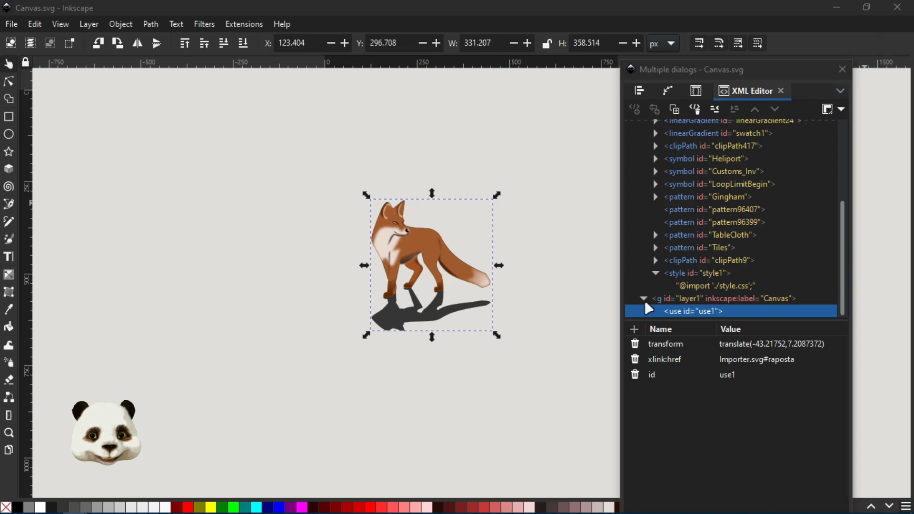
# Step: Add a class attribute with the value drop_shadow to the fox's use element
pyautogui.click(634, 329)
pyautogui.write('cl')
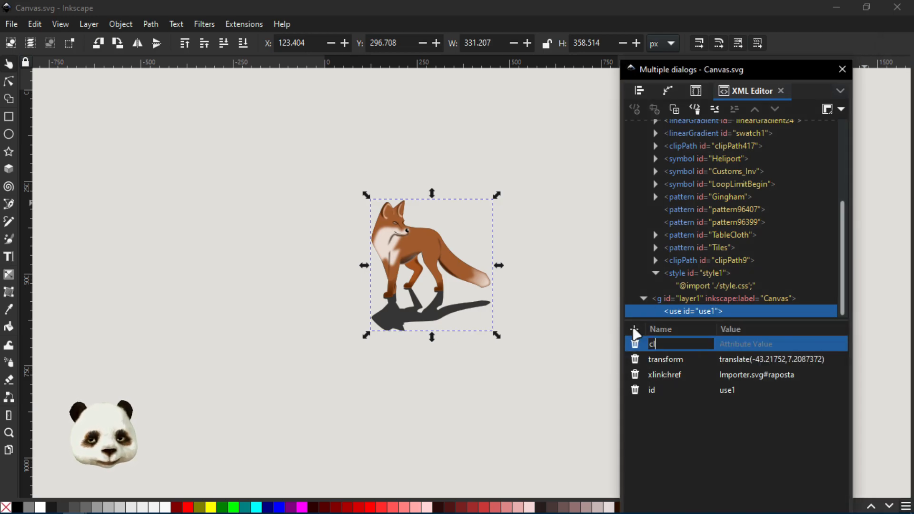
pyautogui.write('ass')
pyautogui.press('Return')
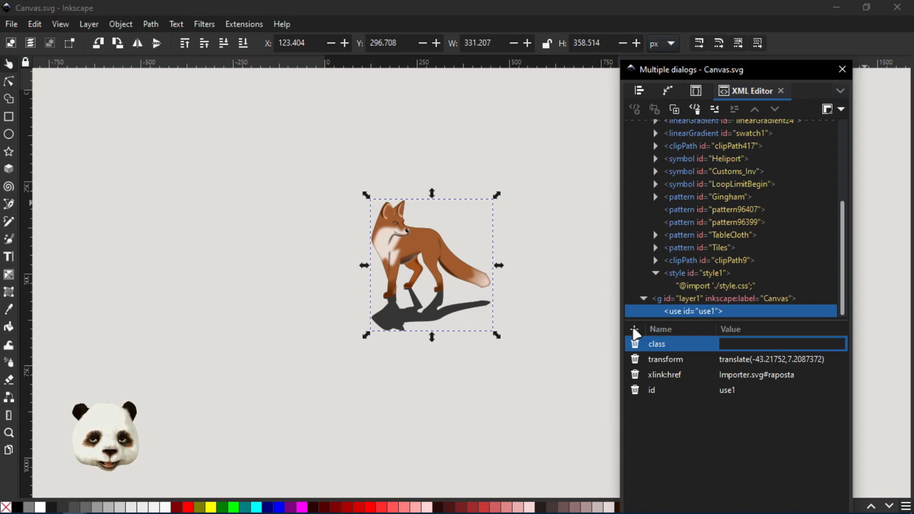
pyautogui.write('drop_s')
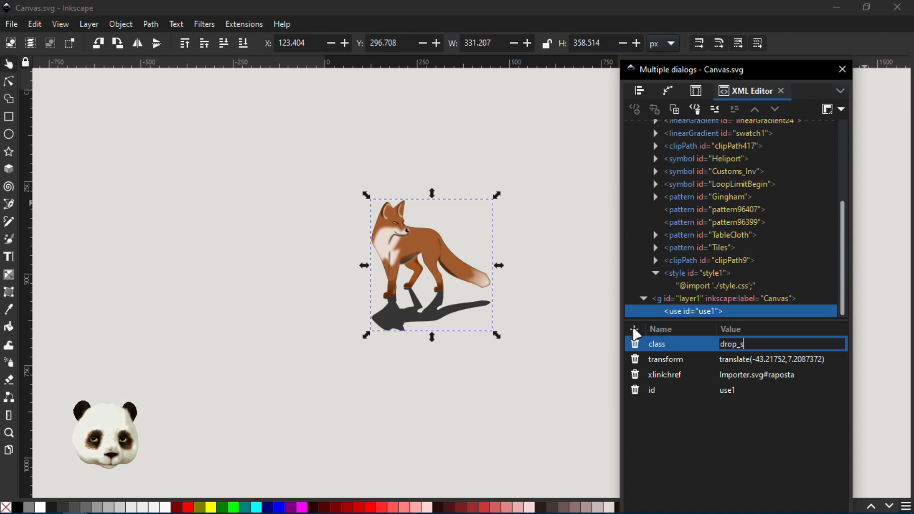
pyautogui.write('hadow')
pyautogui.press('Return')
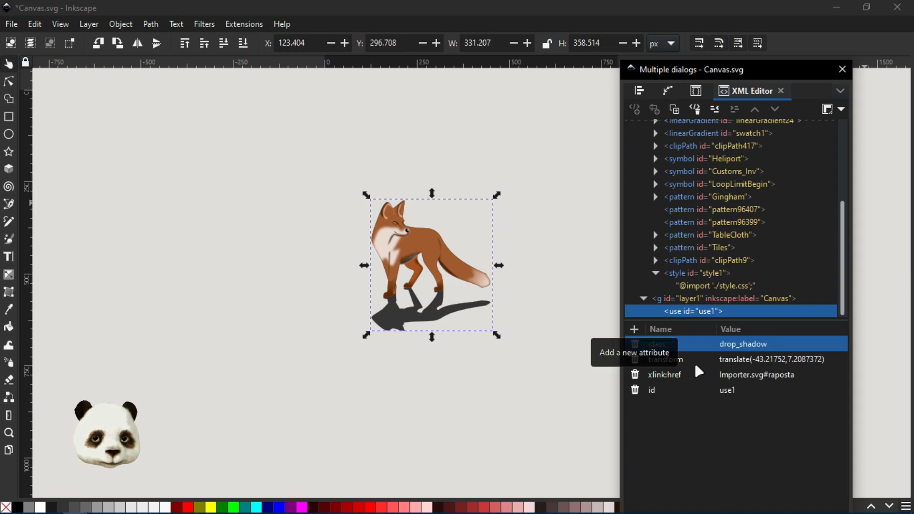
pyautogui.click(735, 378)
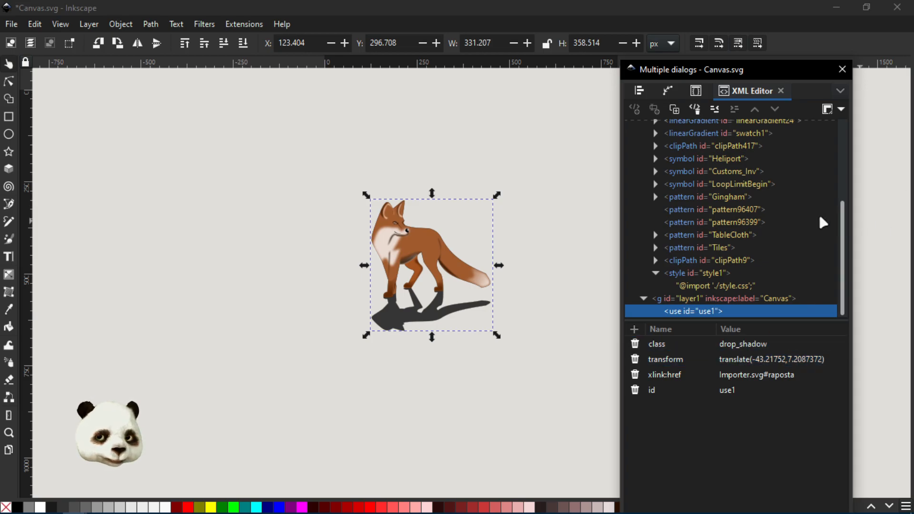
# Step: Bring up style.css briefly, save Canvas.svg, and revert the document so the drop_shadow class is loaded on the fox
pyautogui.press('super')
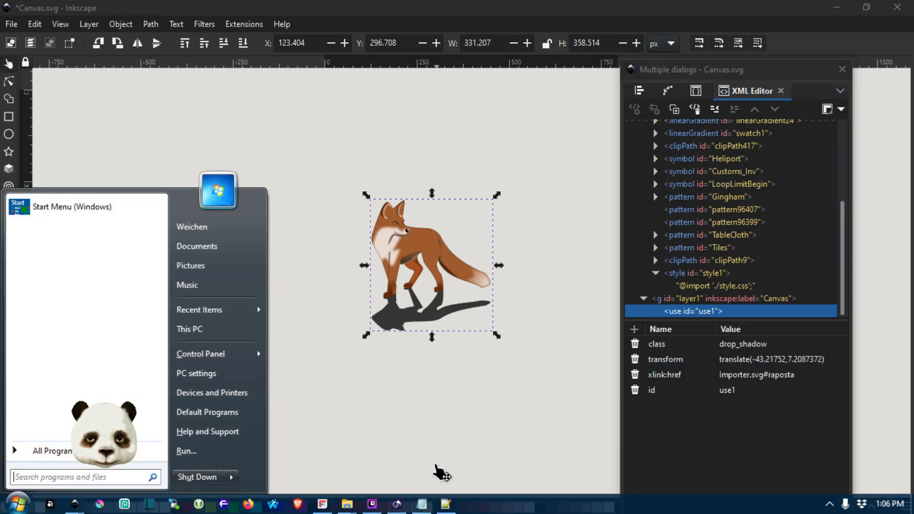
pyautogui.click(445, 506)
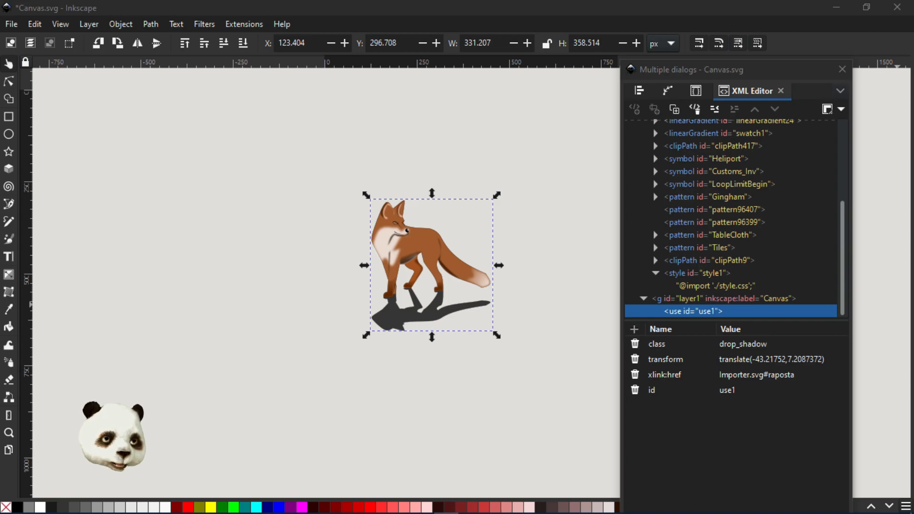
pyautogui.click(79, 13)
pyautogui.hotkey('ctrl', 's')
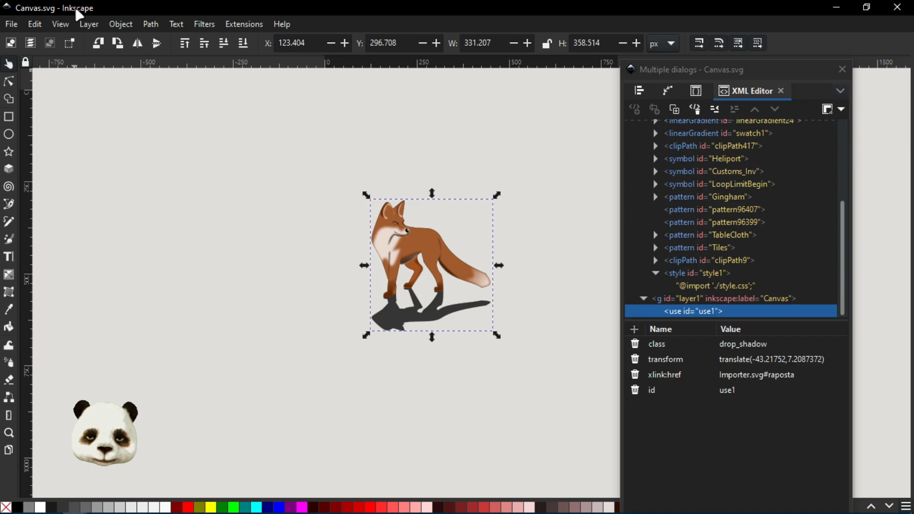
pyautogui.click(12, 24)
pyautogui.click(38, 112)
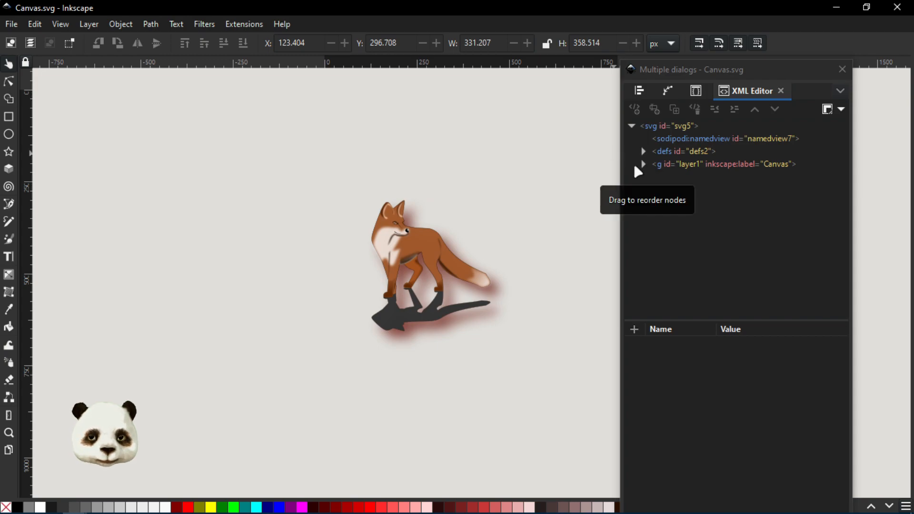
pyautogui.click(10, 25)
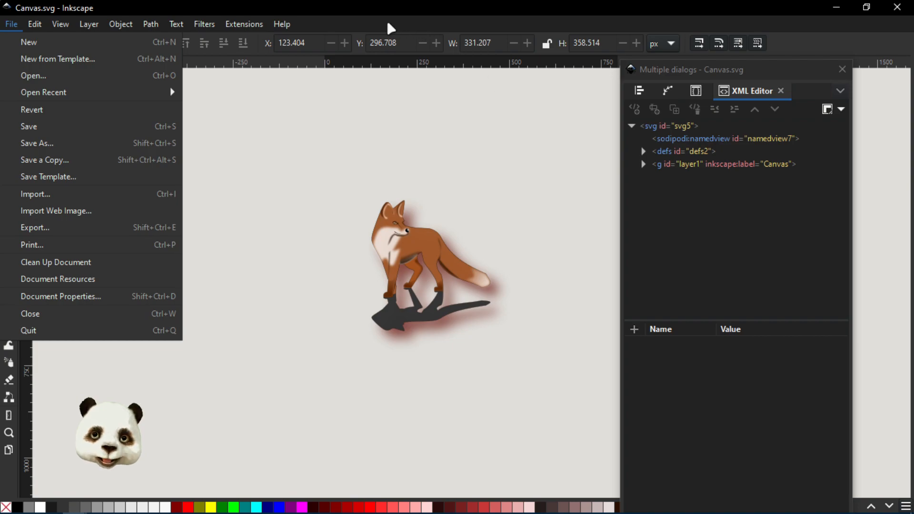
pyautogui.click(342, 17)
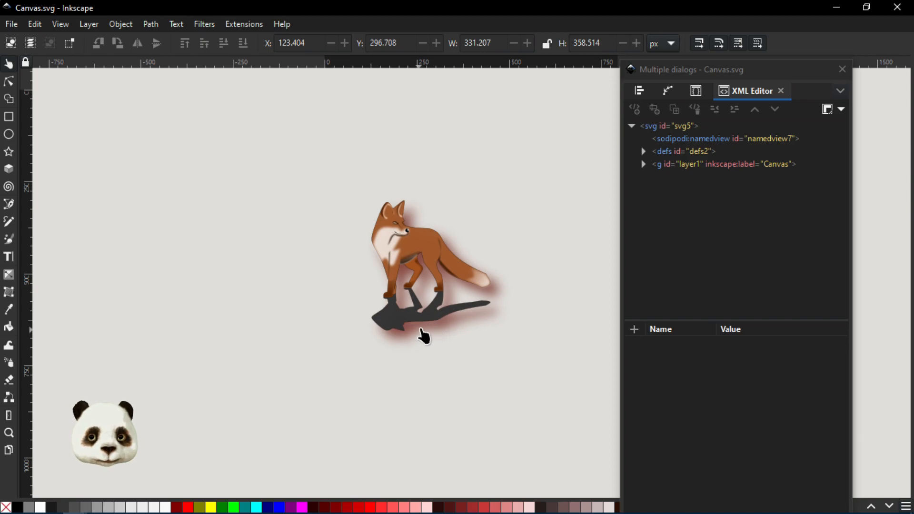
# Step: Switch to Importer.svg and delete the dark red circle with the drop shadow
pyautogui.press('super')
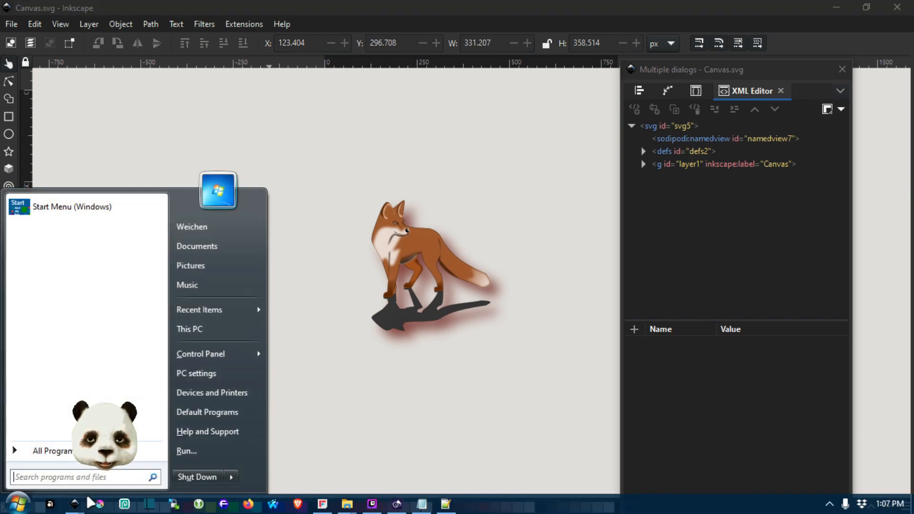
pyautogui.click(74, 503)
pyautogui.click(219, 457)
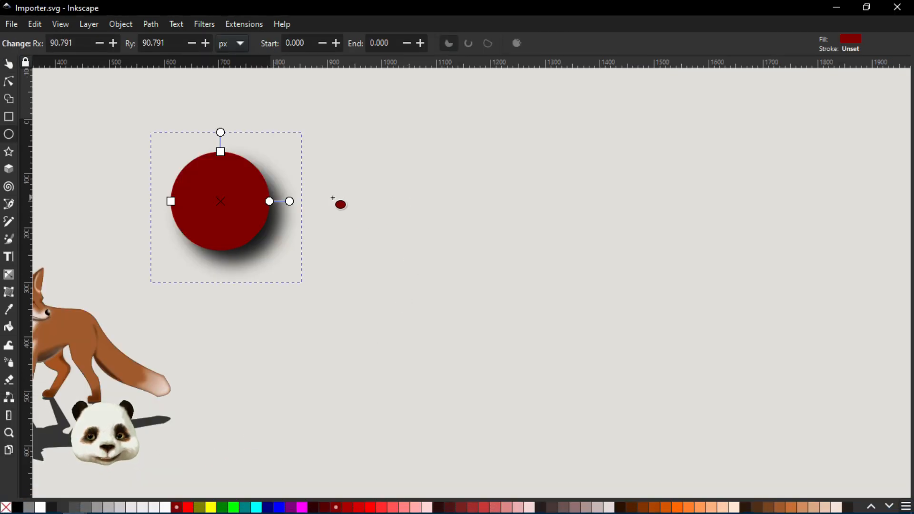
pyautogui.moveTo(333, 155); pyautogui.dragTo(564, 162)
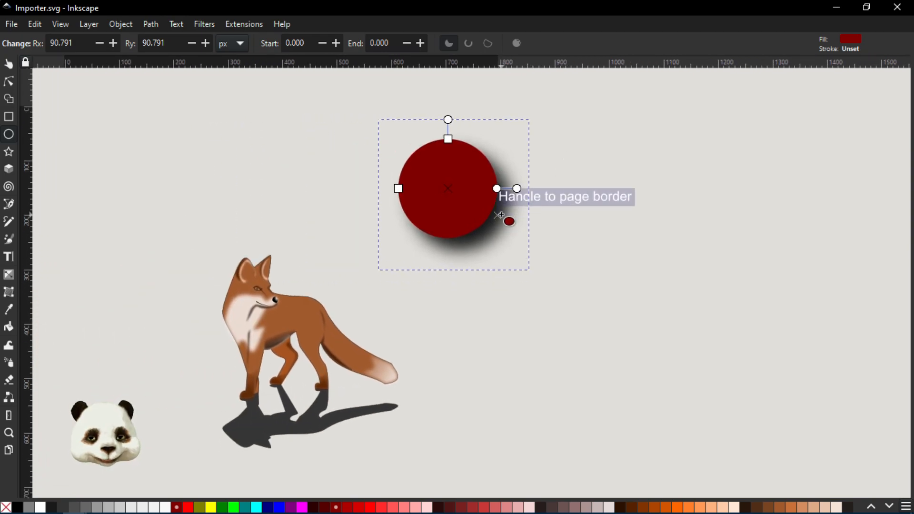
pyautogui.click(11, 64)
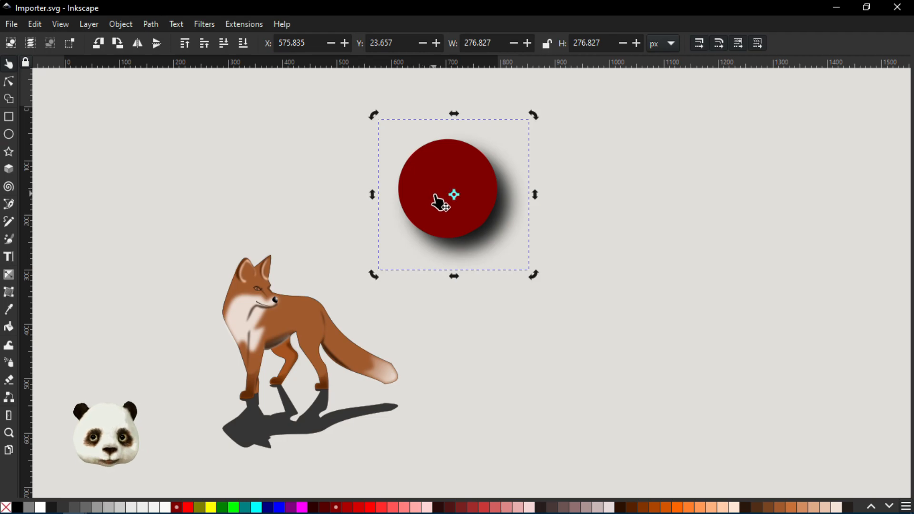
pyautogui.press('Delete')
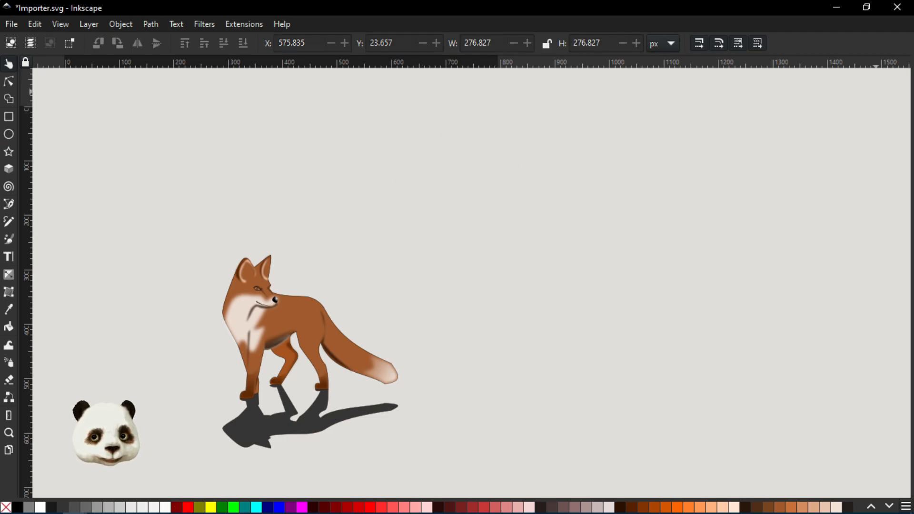
# Step: Change the Flood color of the drop_shadow_1 filter to blue, RGBA 26349000, in the Filter Editor
pyautogui.moveTo(913, 51); pyautogui.dragTo(449, 39)
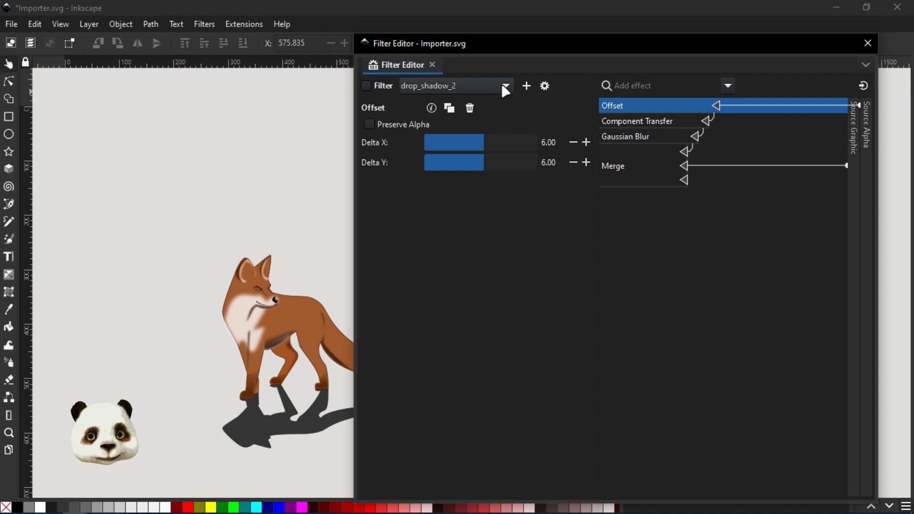
pyautogui.click(504, 86)
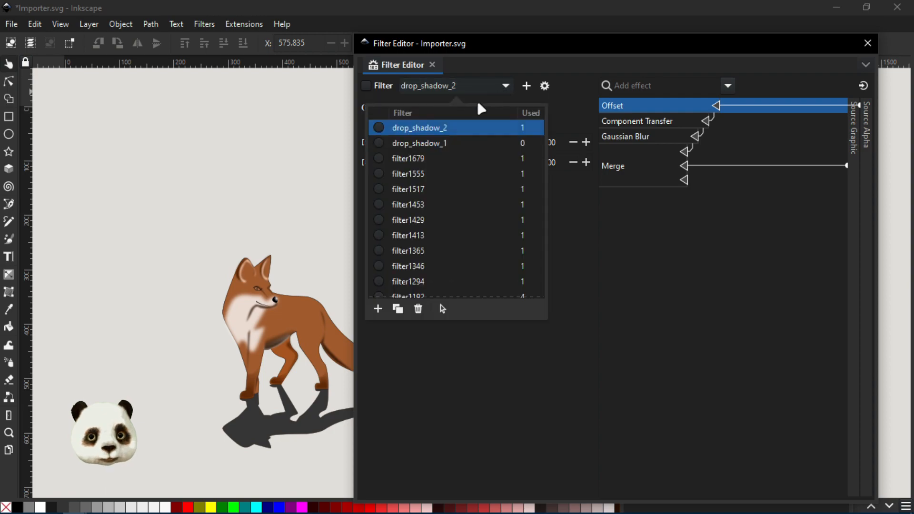
pyautogui.click(432, 143)
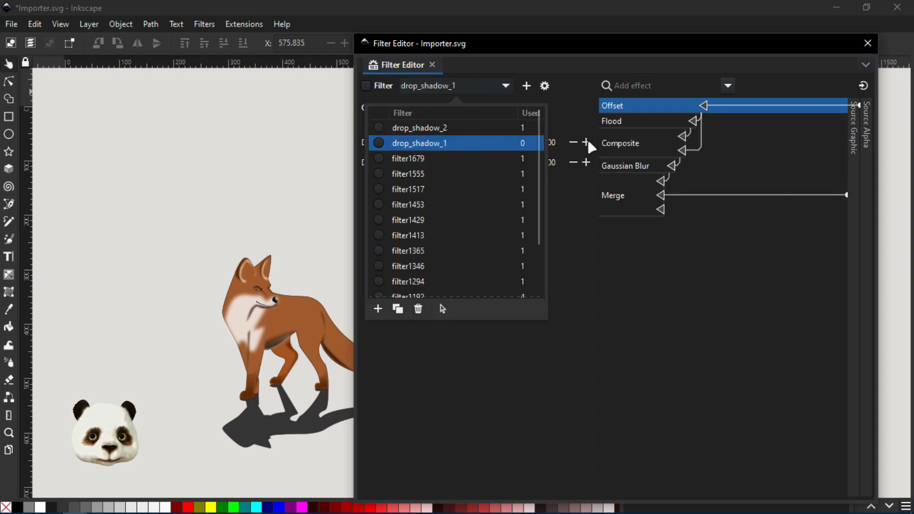
pyautogui.click(553, 50)
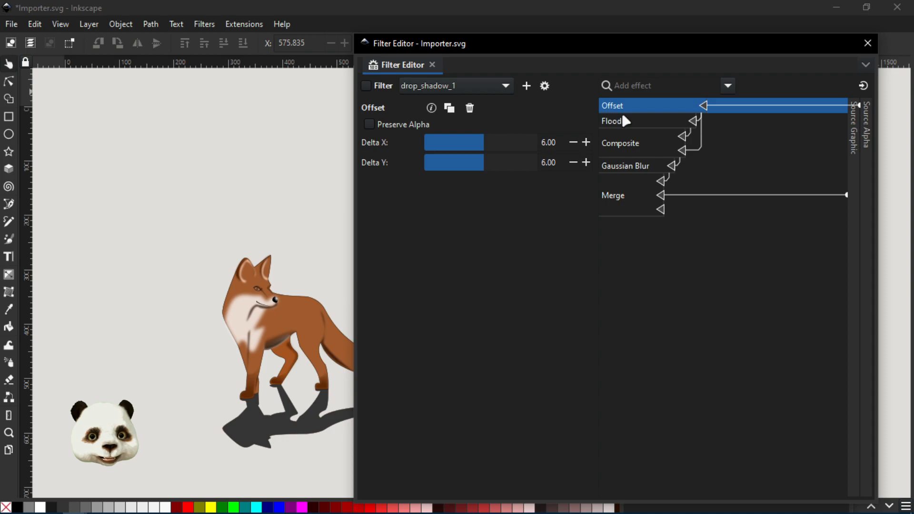
pyautogui.click(617, 119)
pyautogui.click(540, 126)
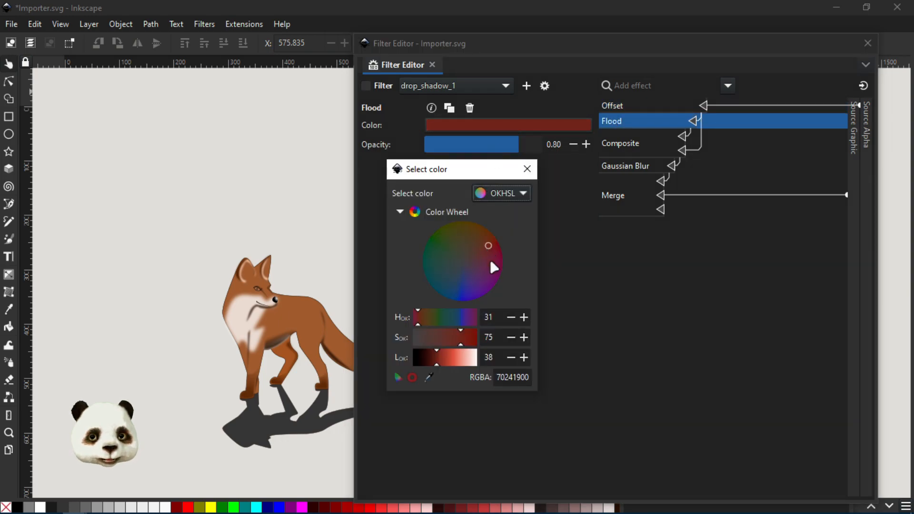
pyautogui.moveTo(486, 250); pyautogui.dragTo(464, 288)
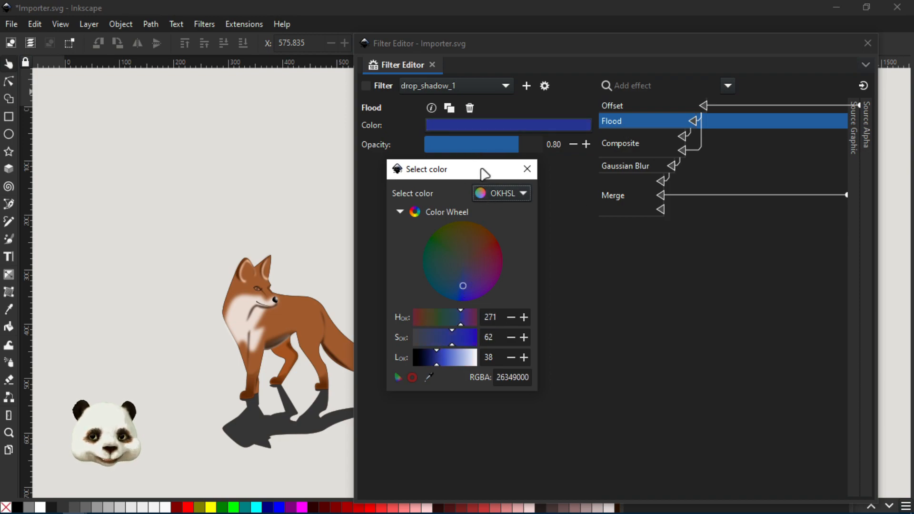
pyautogui.click(527, 169)
pyautogui.moveTo(483, 52); pyautogui.dragTo(913, 67)
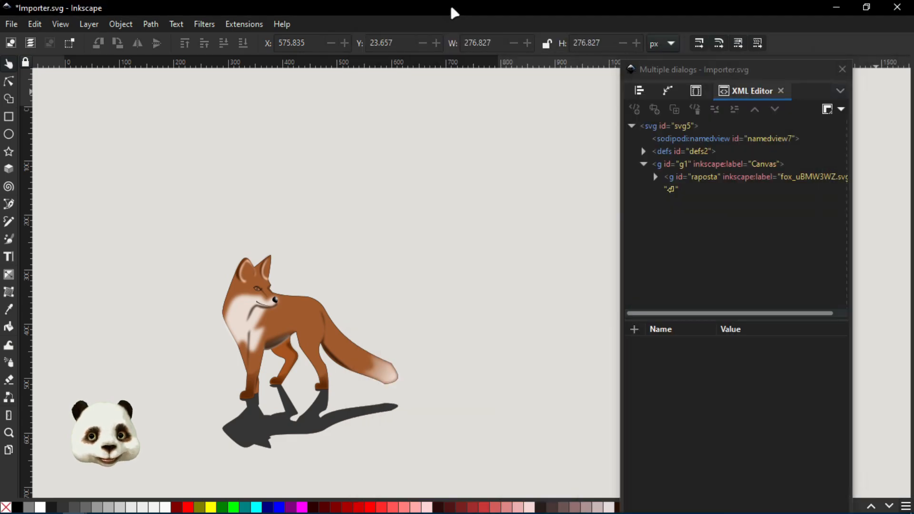
# Step: Save Importer.svg, switch to Canvas.svg and revert it to reload the edited filter
pyautogui.hotkey('ctrl', 's')
pyautogui.press('super')
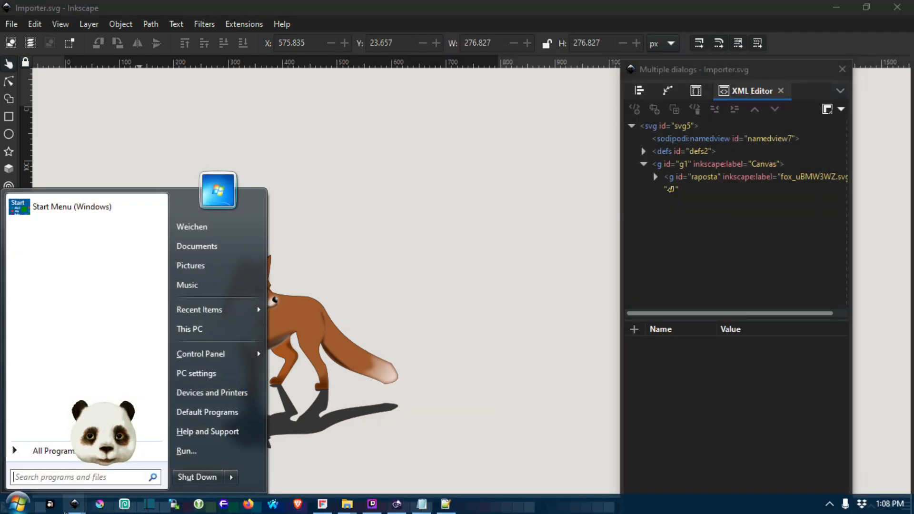
pyautogui.click(75, 505)
pyautogui.click(73, 443)
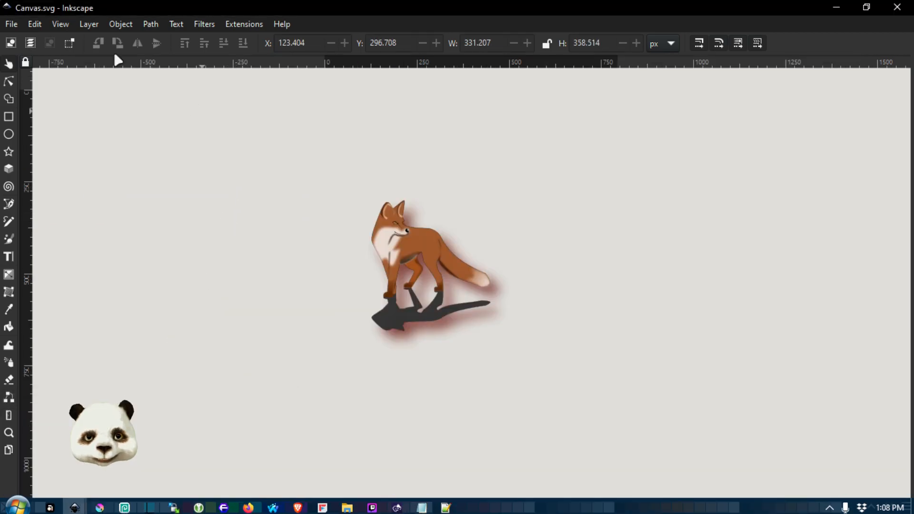
pyautogui.click(12, 23)
pyautogui.click(30, 109)
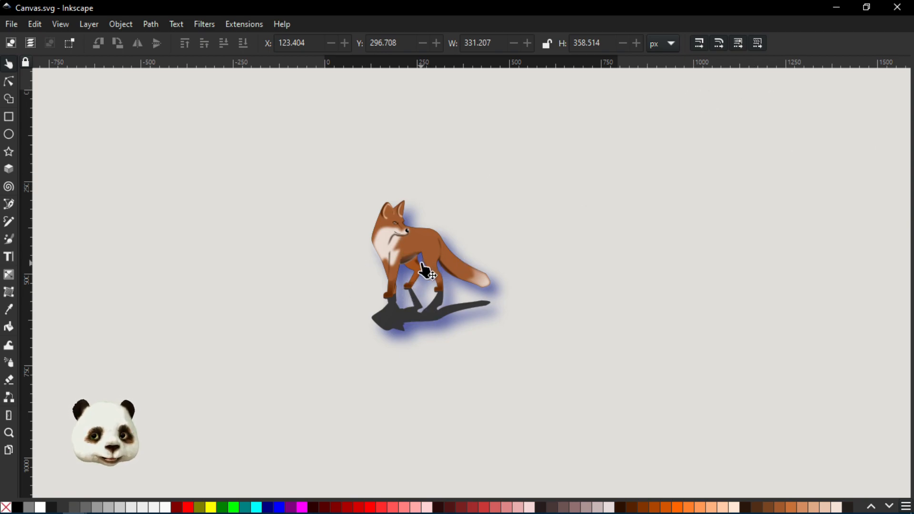
# Step: Point the .drop_shadow filter URL in style.css to ./Importer.svg#drop_shadow_2, save the file and move its window aside
pyautogui.moveTo(913, 60); pyautogui.dragTo(788, 61)
pyautogui.moveTo(644, 179); pyautogui.dragTo(651, 179)
pyautogui.write('2')
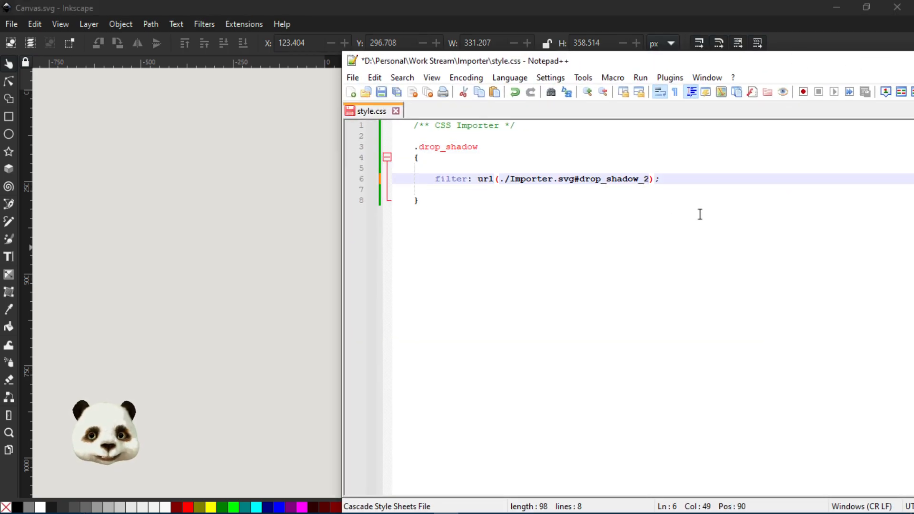
pyautogui.moveTo(516, 68); pyautogui.dragTo(913, 67)
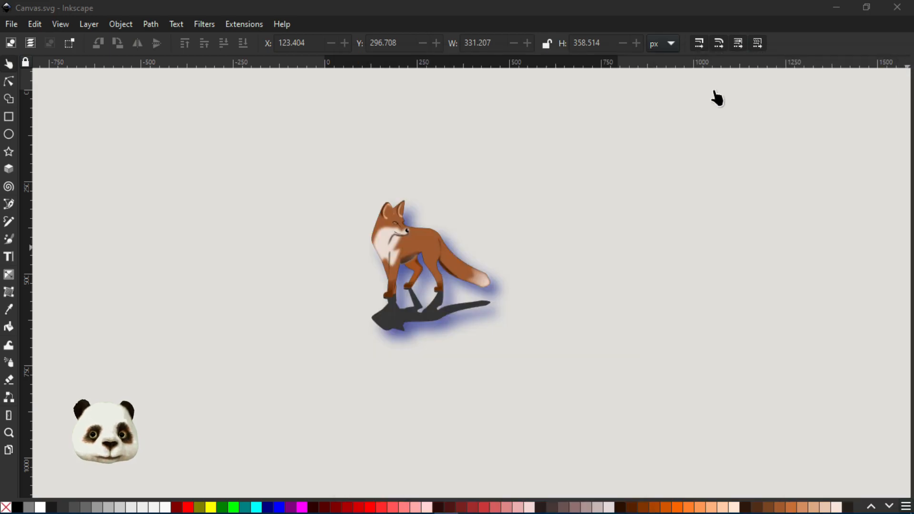
# Step: Revert Canvas.svg to load the updated filter reference from style.css
pyautogui.click(9, 29)
pyautogui.click(11, 24)
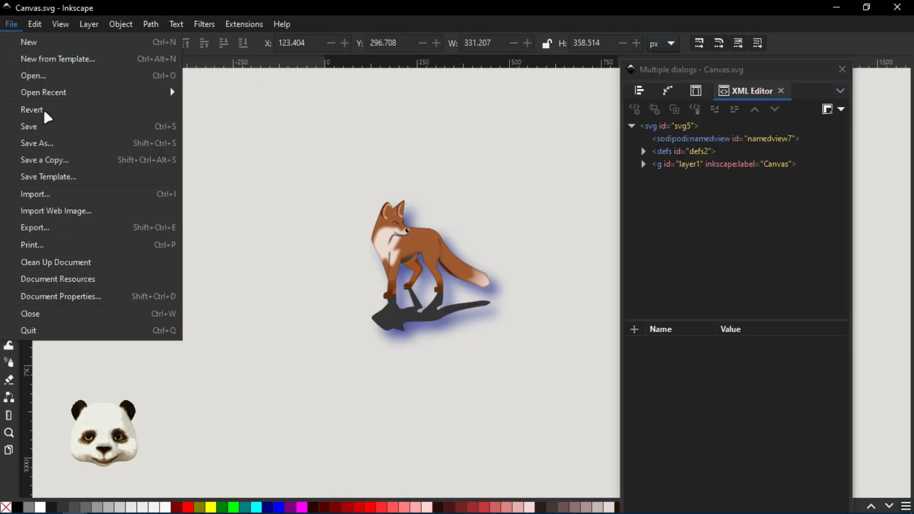
pyautogui.click(48, 117)
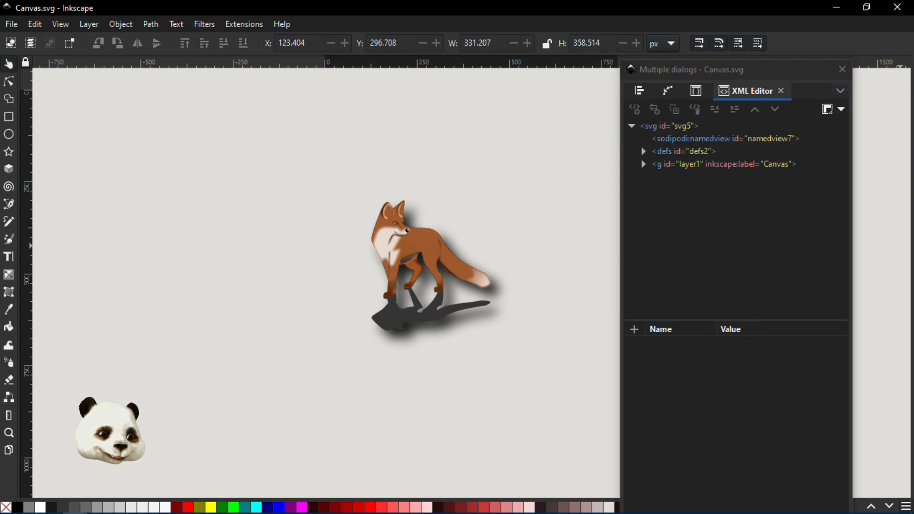
# Step: Review the filter rule in style.css and the contents of Canvas.svg's defs element in the XML Editor
pyautogui.moveTo(913, 64); pyautogui.dragTo(790, 63)
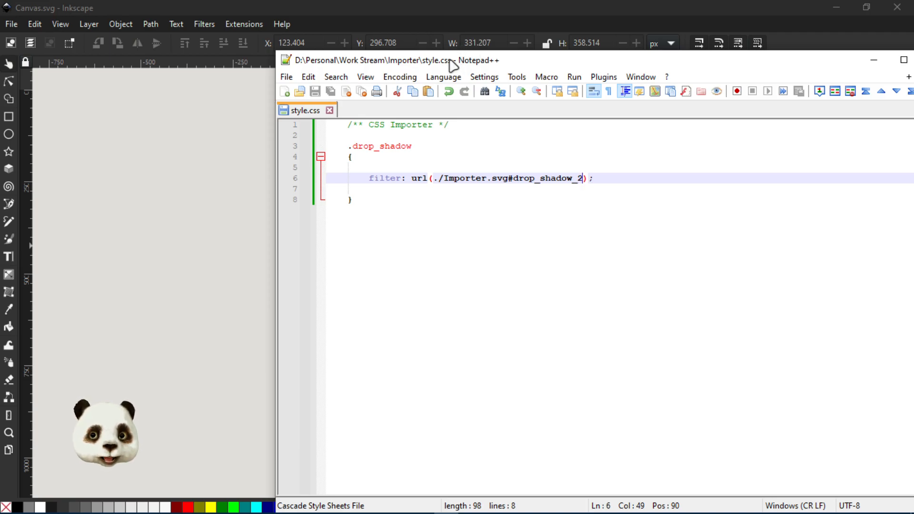
pyautogui.moveTo(458, 61); pyautogui.dragTo(870, 98)
pyautogui.click(628, 167)
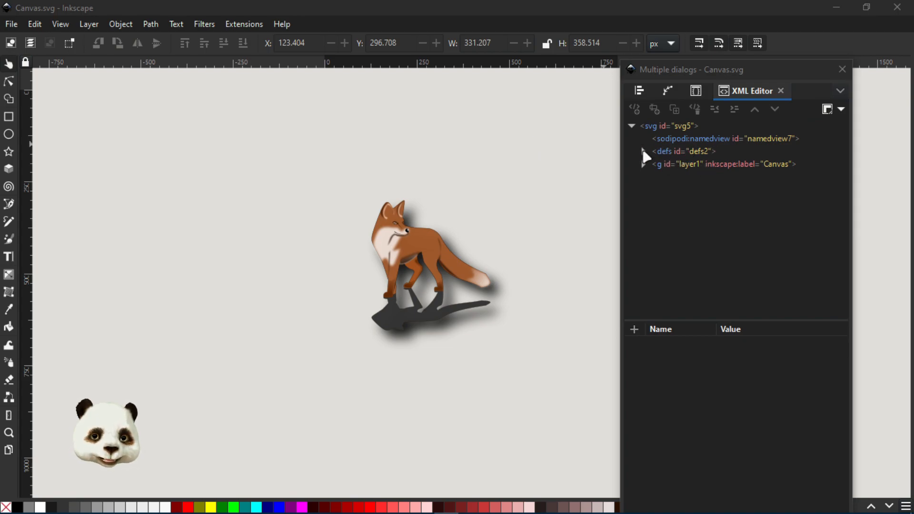
pyautogui.click(644, 152)
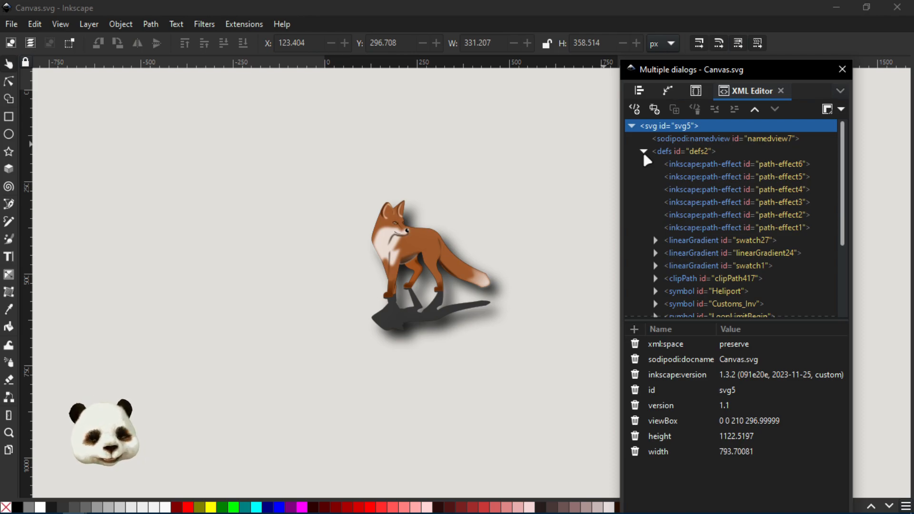
pyautogui.click(644, 152)
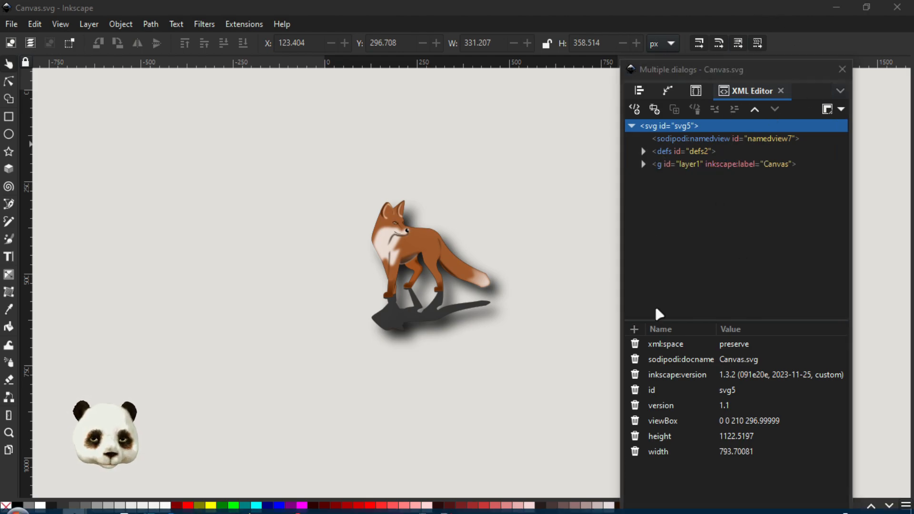
# Step: Open Canvas.svg from the Importer folder in Notepad++
pyautogui.press('super')
pyautogui.click(352, 501)
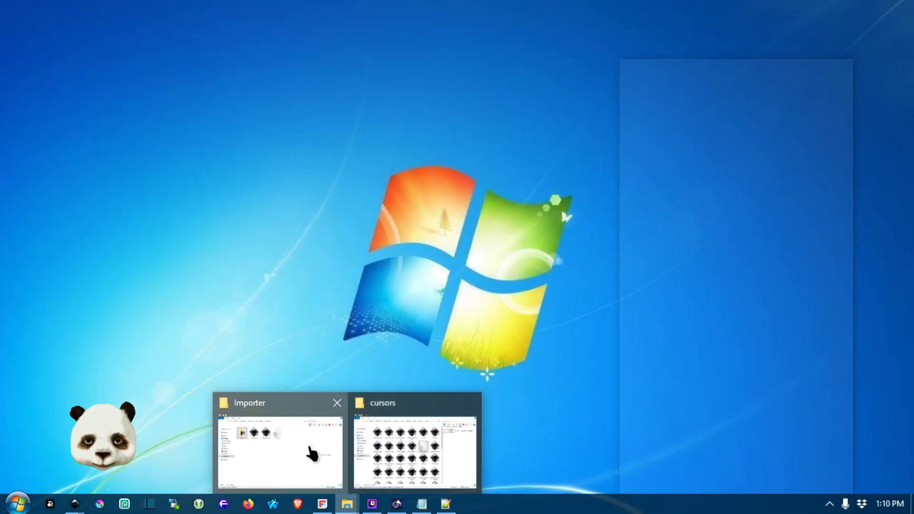
pyautogui.click(310, 447)
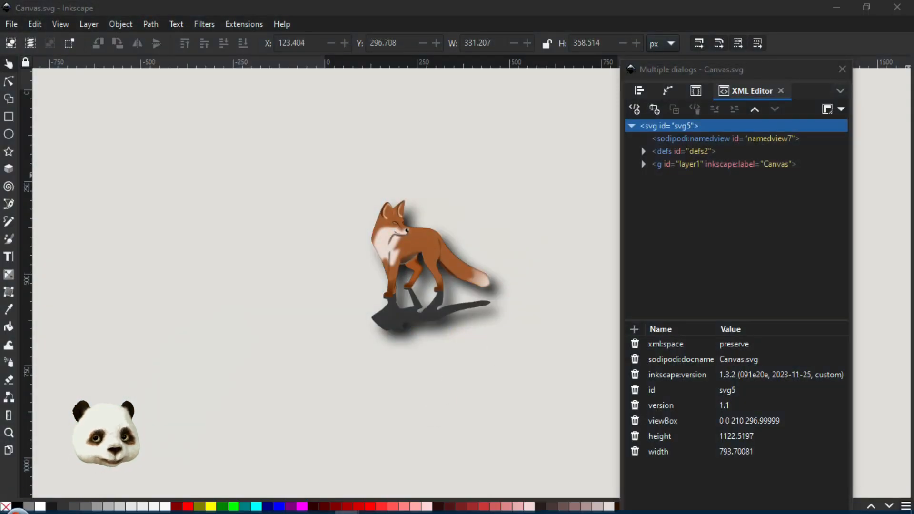
pyautogui.moveTo(391, 98); pyautogui.dragTo(369, 85)
pyautogui.click(304, 204)
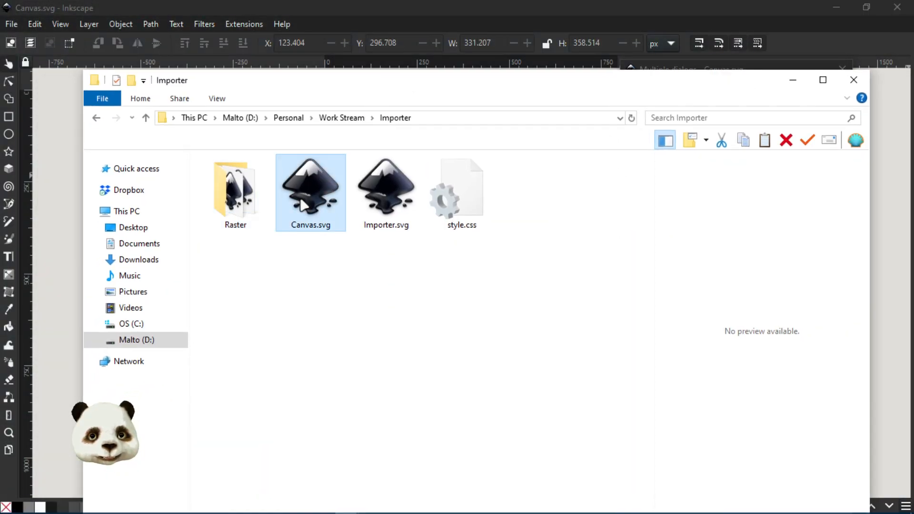
pyautogui.rightClick(305, 205)
pyautogui.click(180, 209)
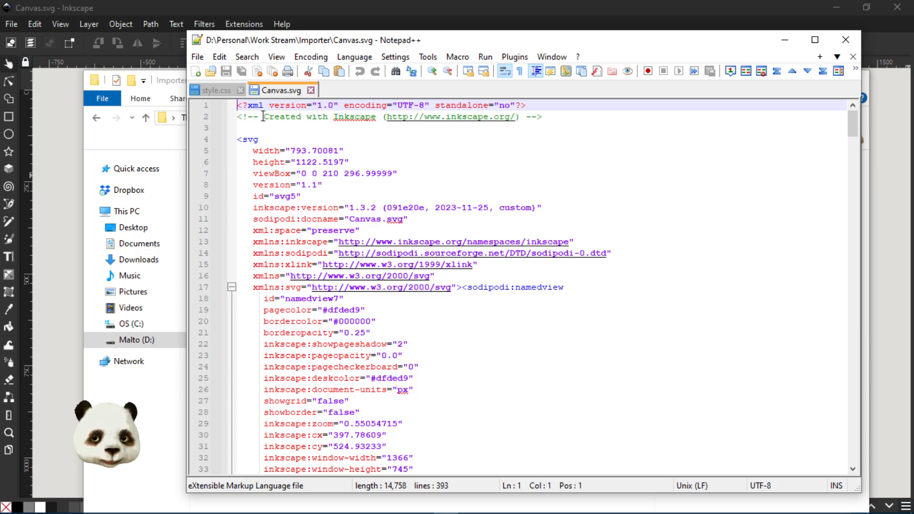
# Step: Examine Canvas.svg's source code from the svg header down to the clip path and Heliport symbol definitions
pyautogui.scroll(-2, 360, 196)
pyautogui.scroll(2, 360, 196)
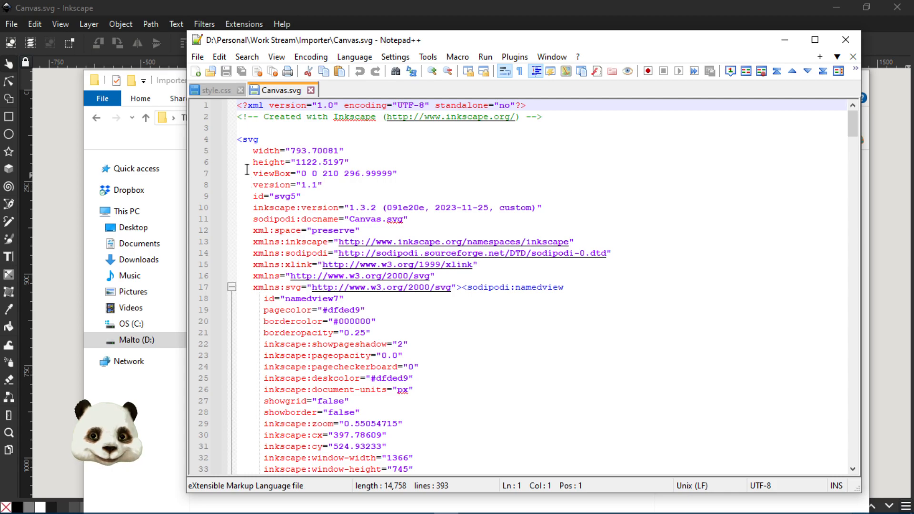
pyautogui.scroll(-3, 281, 199)
pyautogui.scroll(-12, 282, 339)
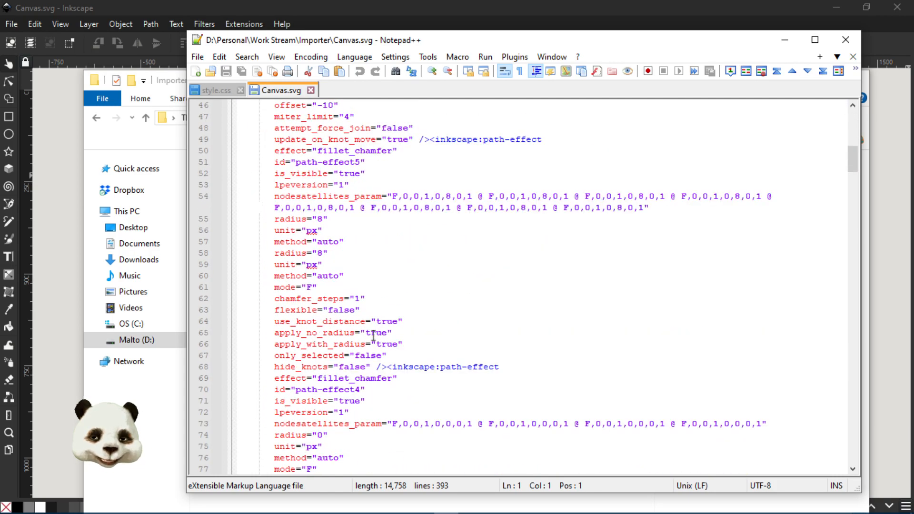
pyautogui.scroll(-20, 385, 336)
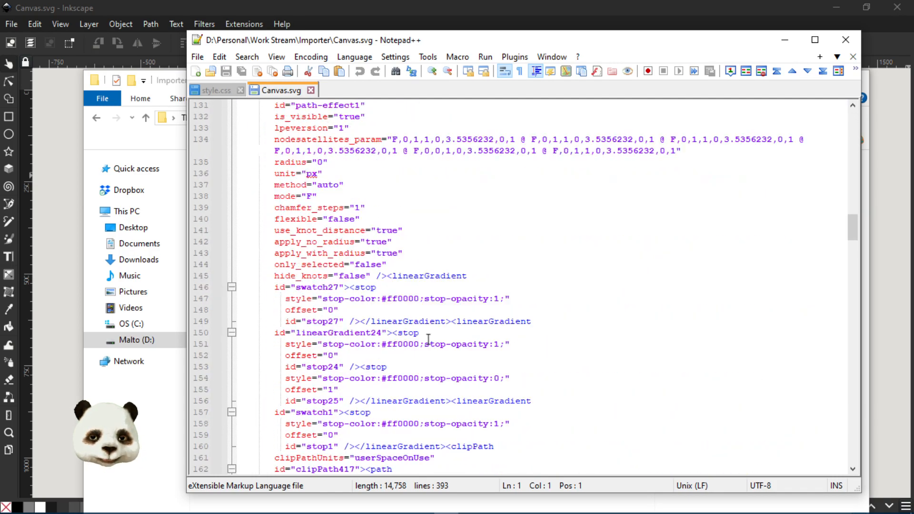
pyautogui.scroll(4, 407, 319)
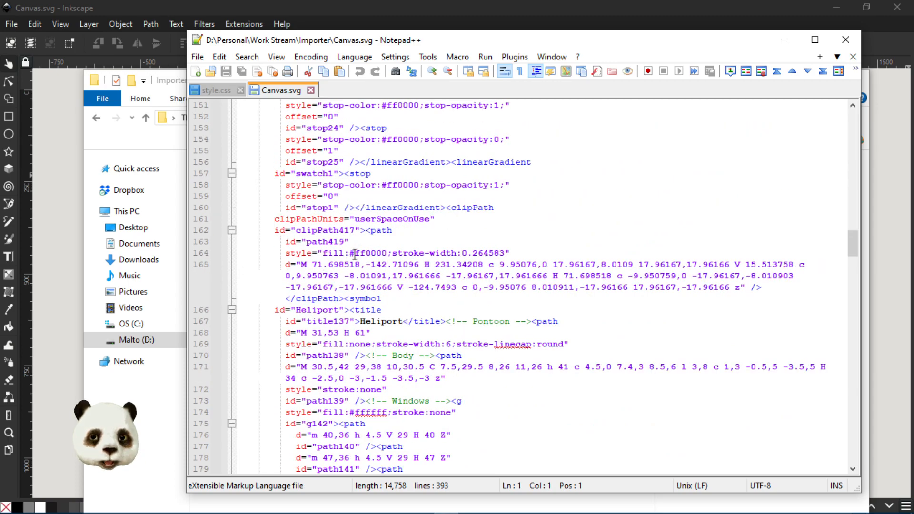
pyautogui.scroll(-3, 354, 431)
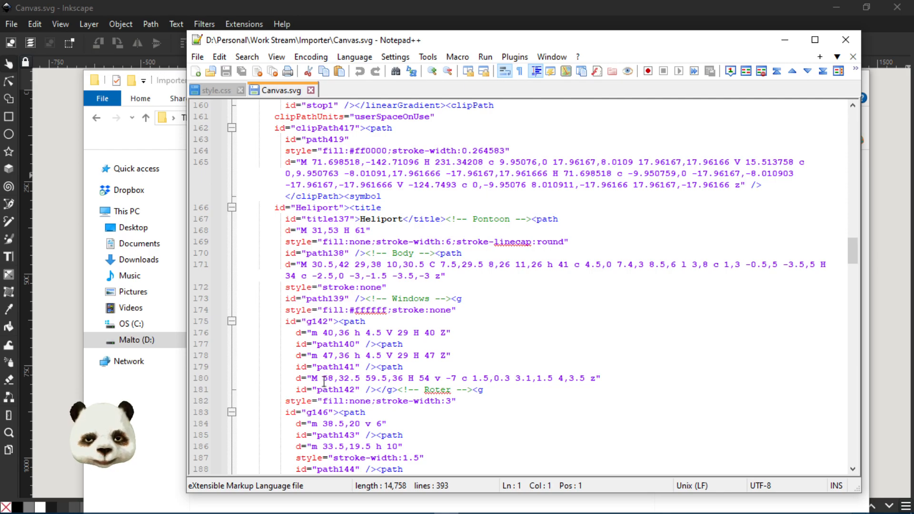
pyautogui.scroll(3, 336, 359)
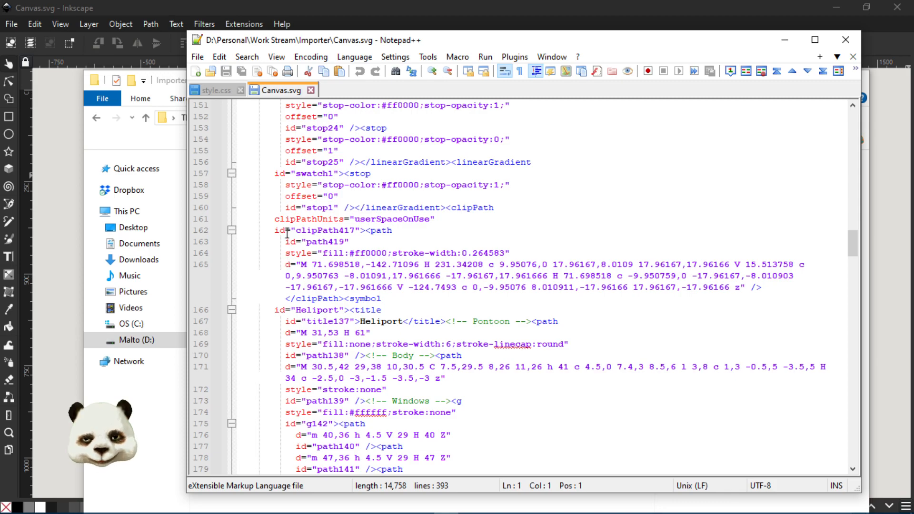
pyautogui.scroll(5, 316, 224)
pyautogui.scroll(20, 315, 223)
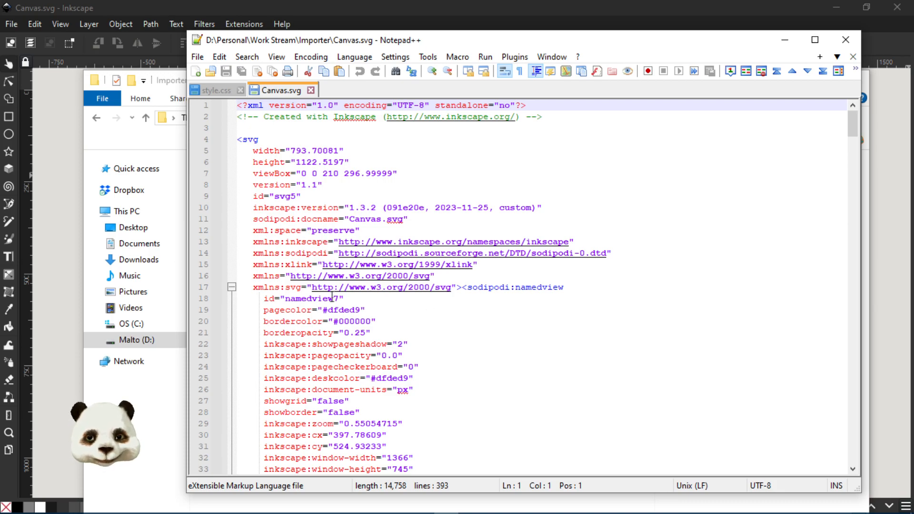
# Step: Go through the path effects, gradients and symbols in Canvas.svg's source again and move the Notepad++ window off the Inkscape canvas
pyautogui.scroll(-16, 553, 293)
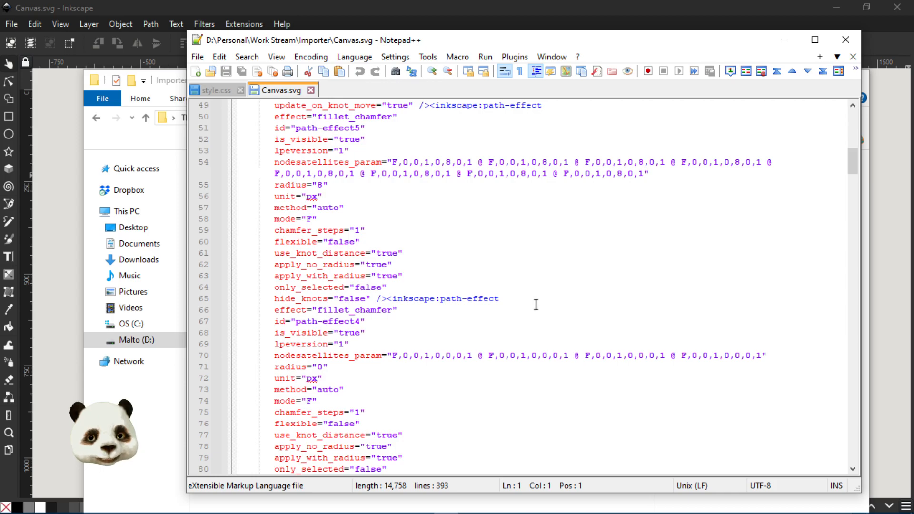
pyautogui.scroll(-6, 535, 305)
pyautogui.scroll(-11, 492, 317)
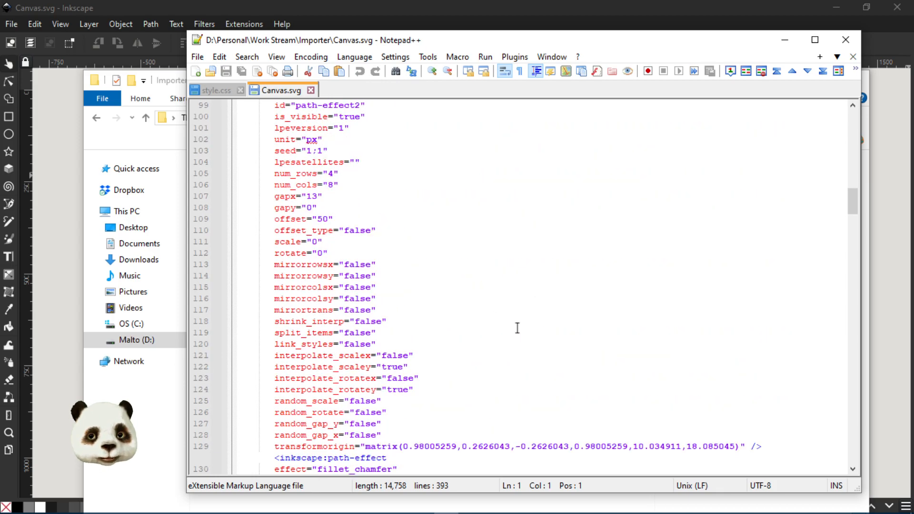
pyautogui.scroll(-4, 366, 317)
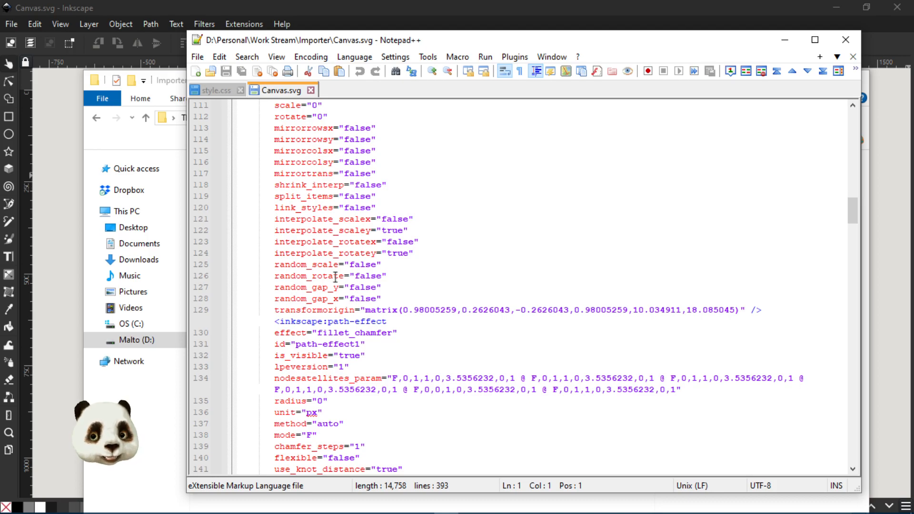
pyautogui.scroll(-11, 336, 277)
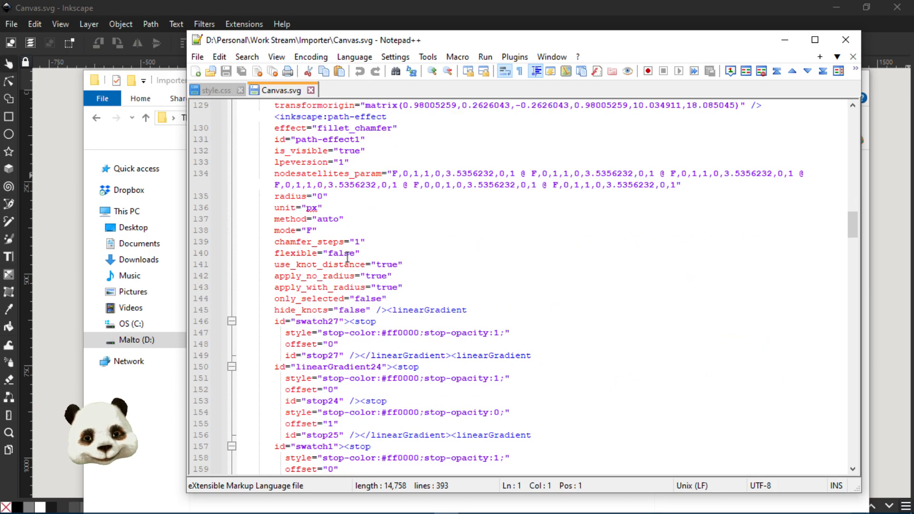
pyautogui.scroll(-5, 341, 276)
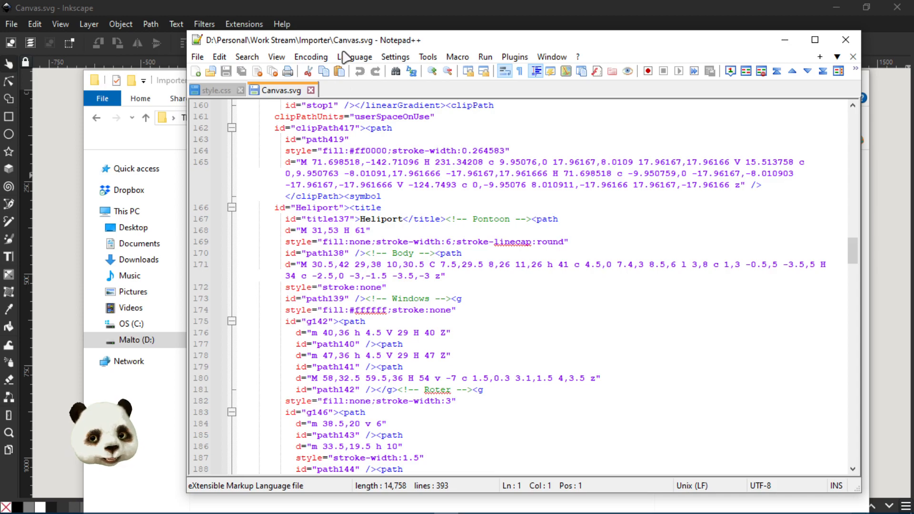
pyautogui.moveTo(345, 42); pyautogui.dragTo(913, 63)
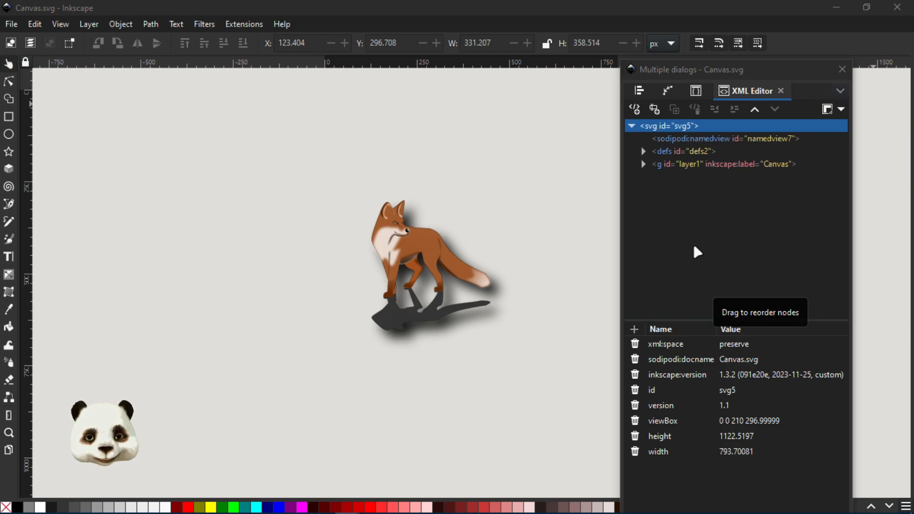
# Step: Remove the drop_shadow class attribute from the use1 element inside the Canvas layer
pyautogui.click(688, 165)
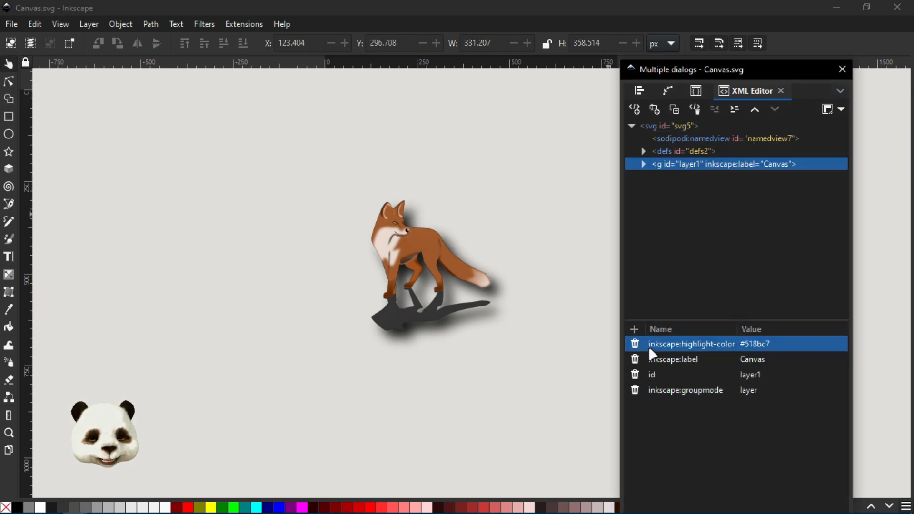
pyautogui.click(643, 164)
pyautogui.click(677, 178)
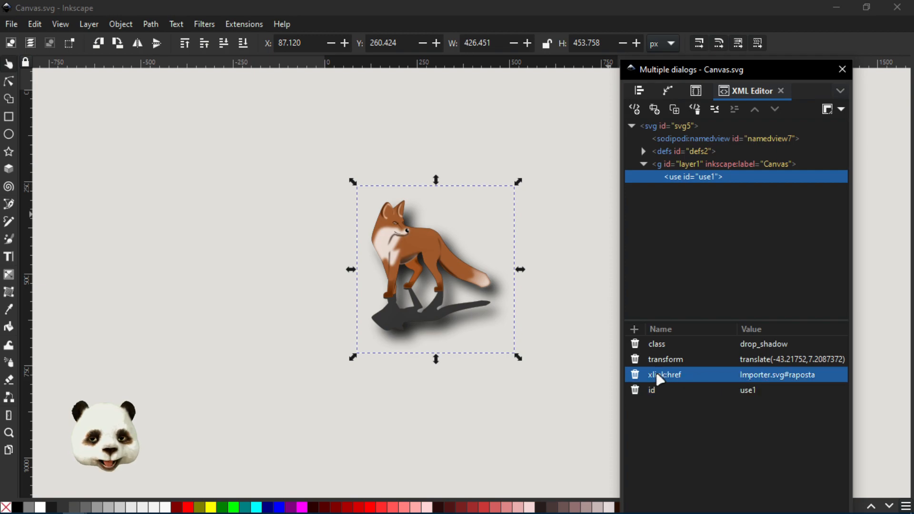
pyautogui.click(635, 344)
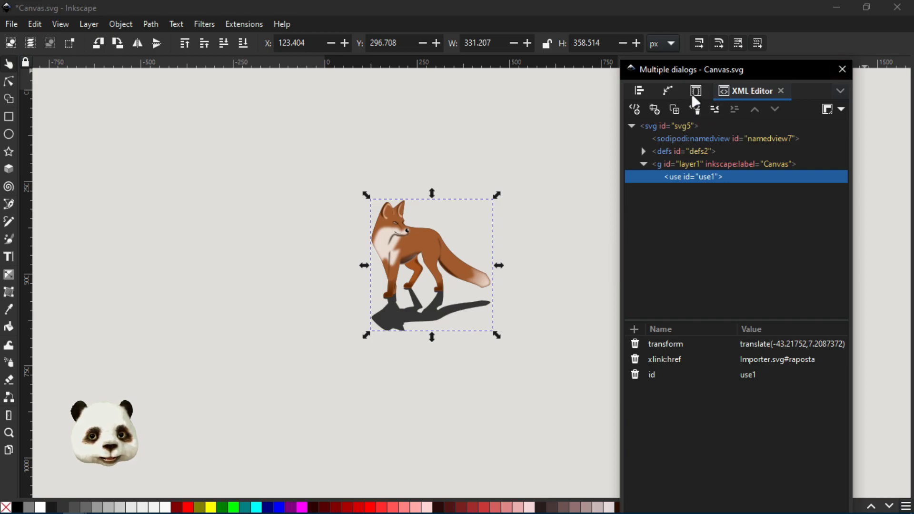
pyautogui.click(643, 152)
pyautogui.click(677, 287)
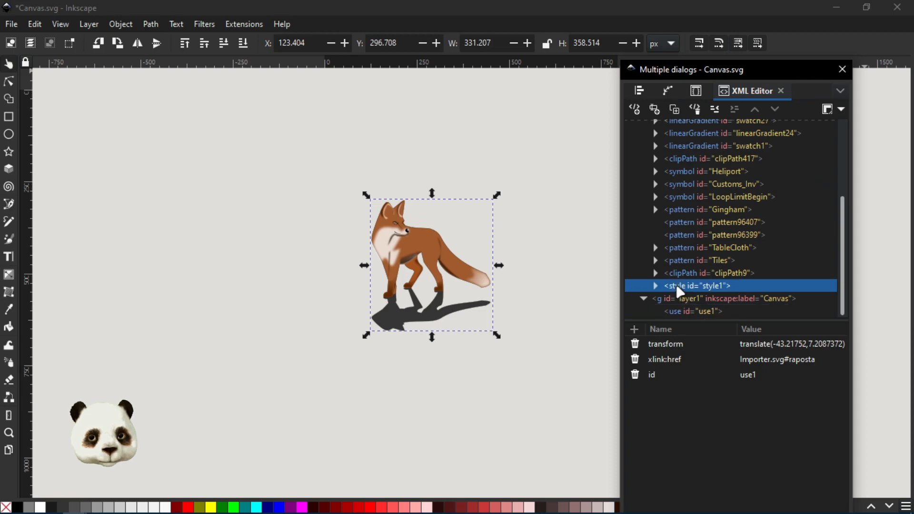
pyautogui.click(656, 287)
pyautogui.click(696, 299)
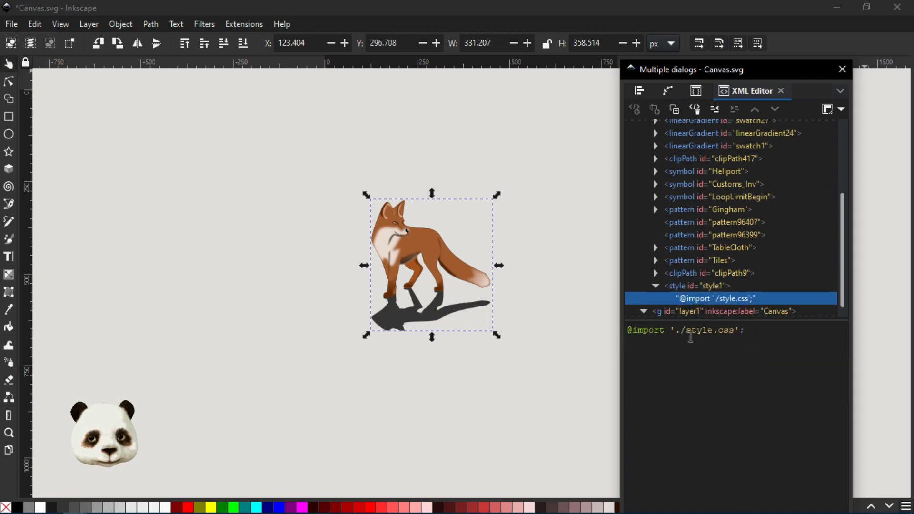
pyautogui.click(695, 110)
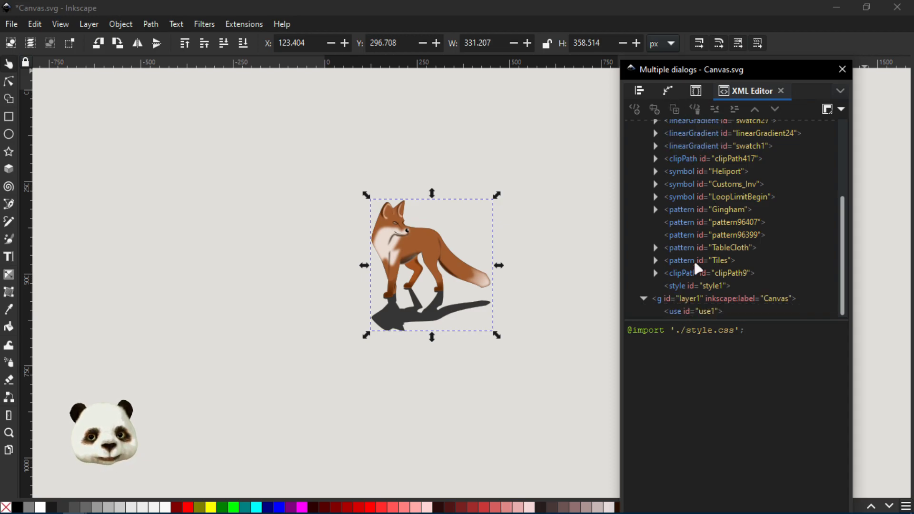
pyautogui.click(679, 282)
pyautogui.click(695, 109)
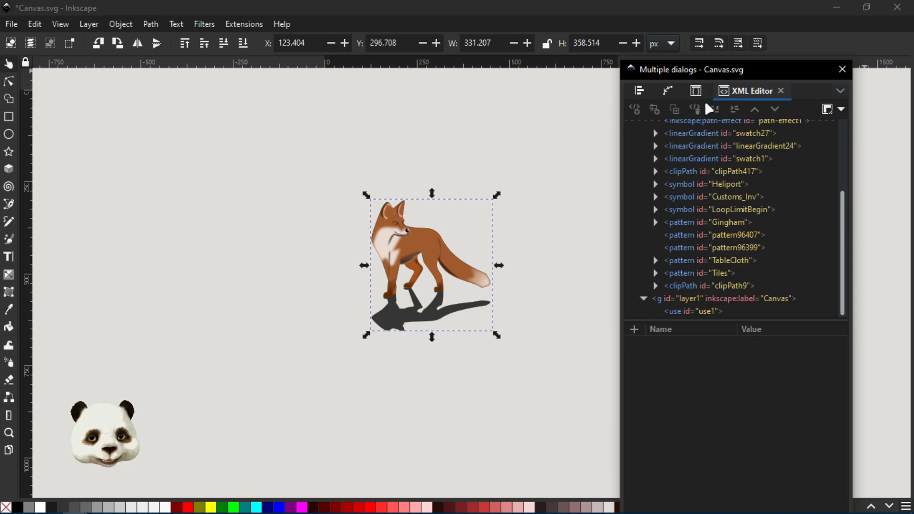
pyautogui.hotkey('ctrl', 's')
# Step: Deselect the fox and add a CSS class selector named Importer to the document
pyautogui.click(690, 93)
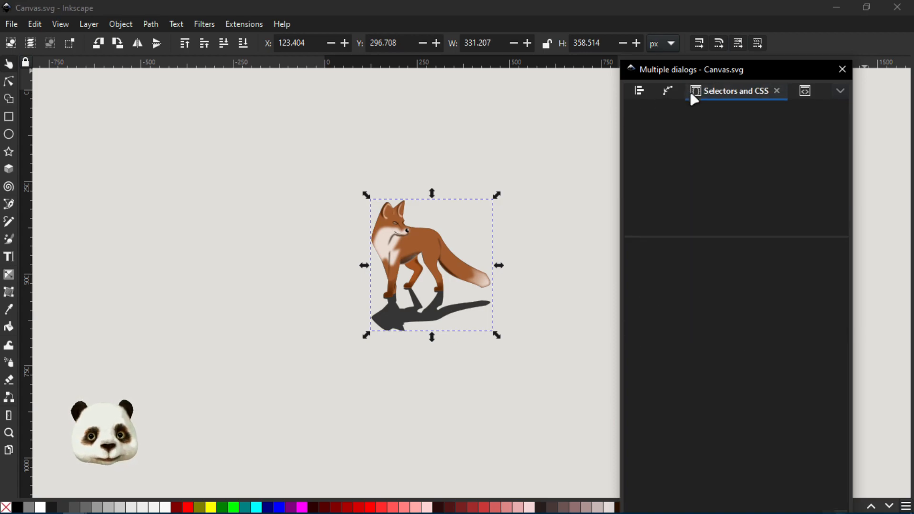
pyautogui.click(571, 173)
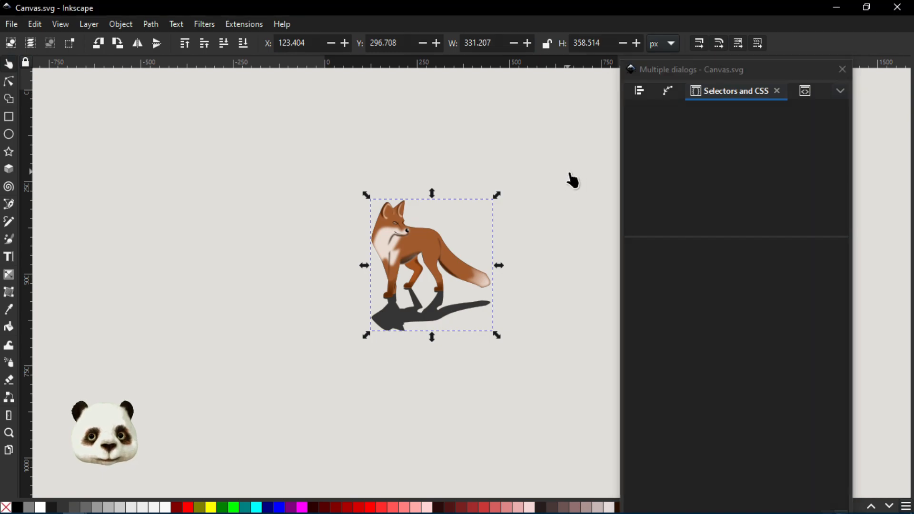
pyautogui.click(707, 95)
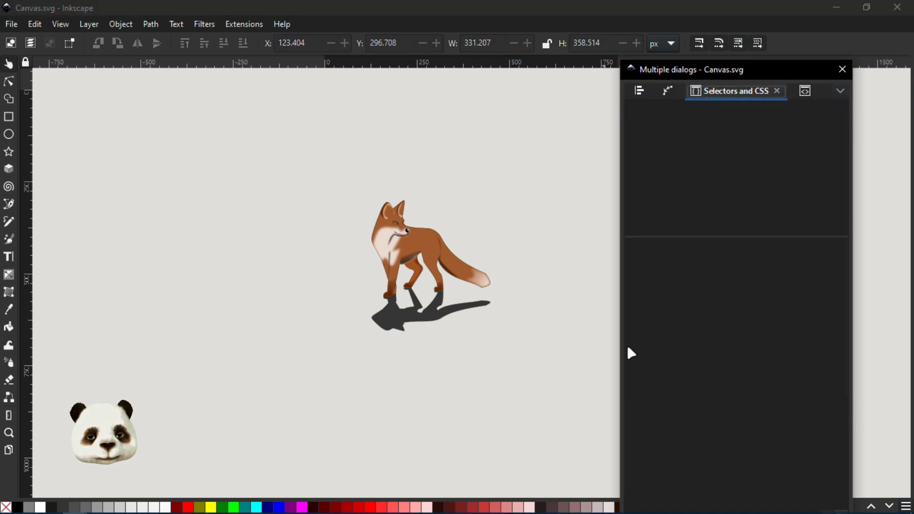
pyautogui.moveTo(698, 71); pyautogui.dragTo(719, 34)
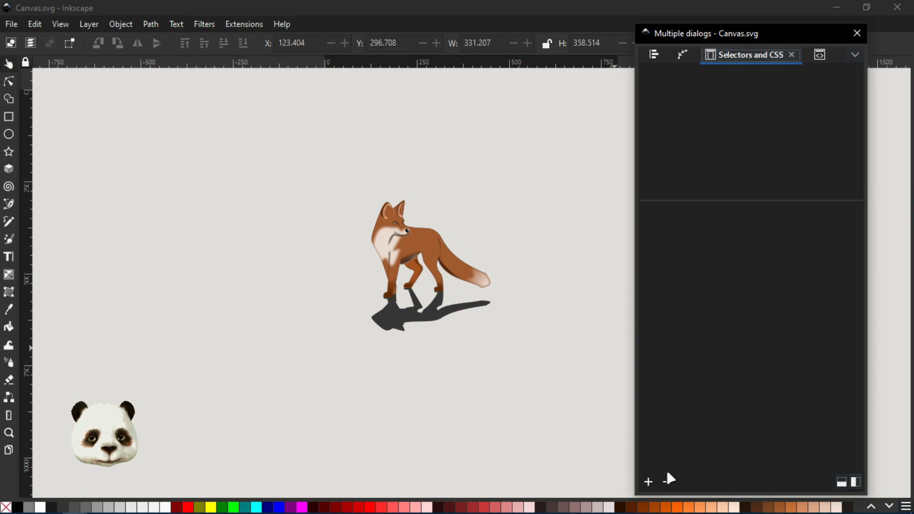
pyautogui.click(647, 484)
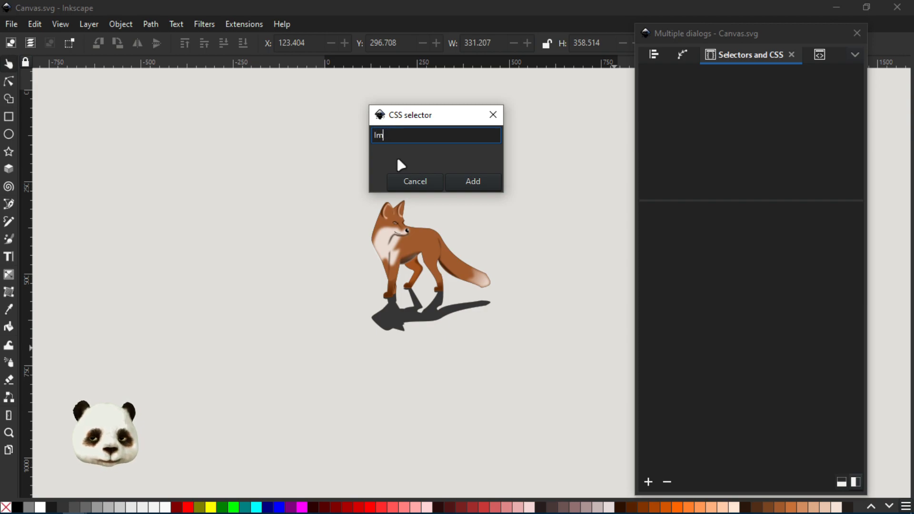
pyautogui.write('Importer')
pyautogui.press('Return')
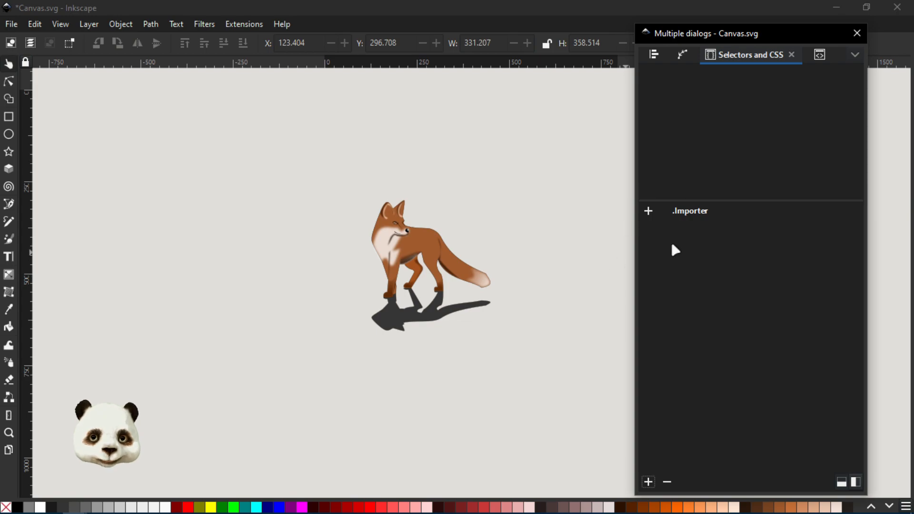
pyautogui.click(695, 212)
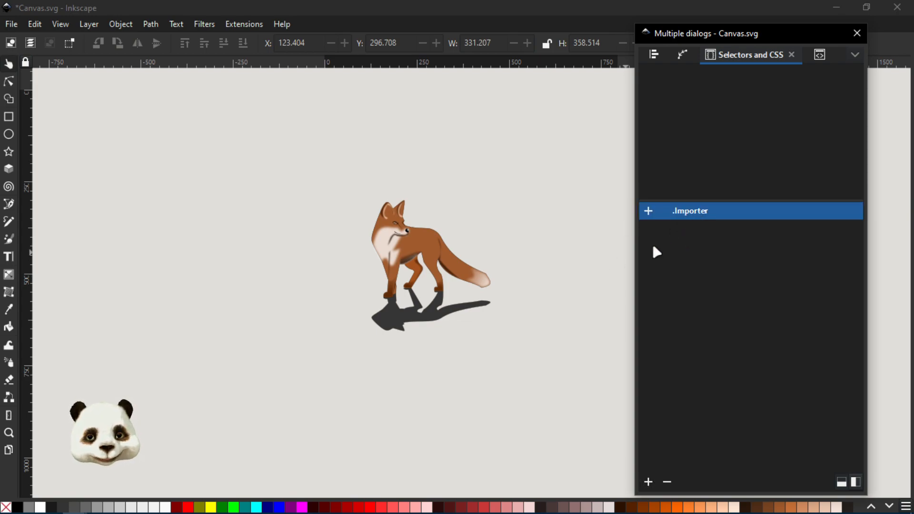
# Step: Open the text content of the new style element beneath the svg root in the XML Editor
pyautogui.click(820, 54)
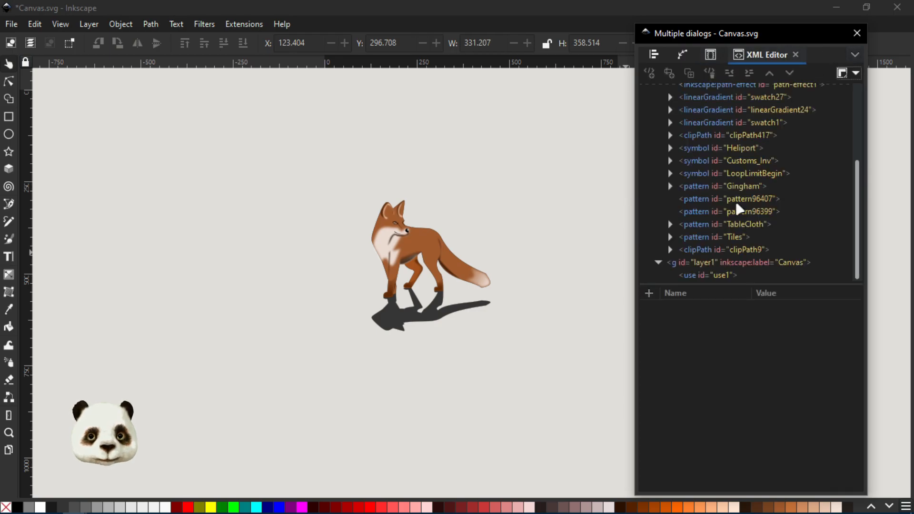
pyautogui.scroll(5, 690, 255)
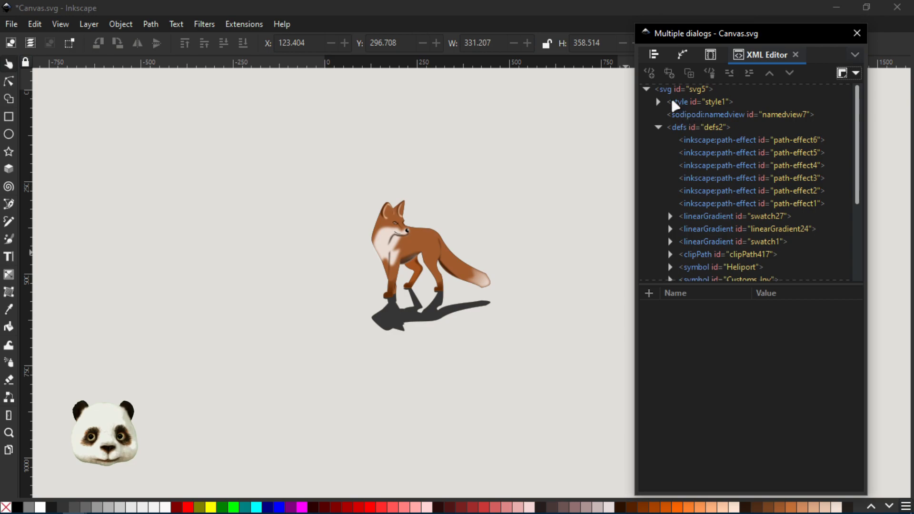
pyautogui.click(693, 105)
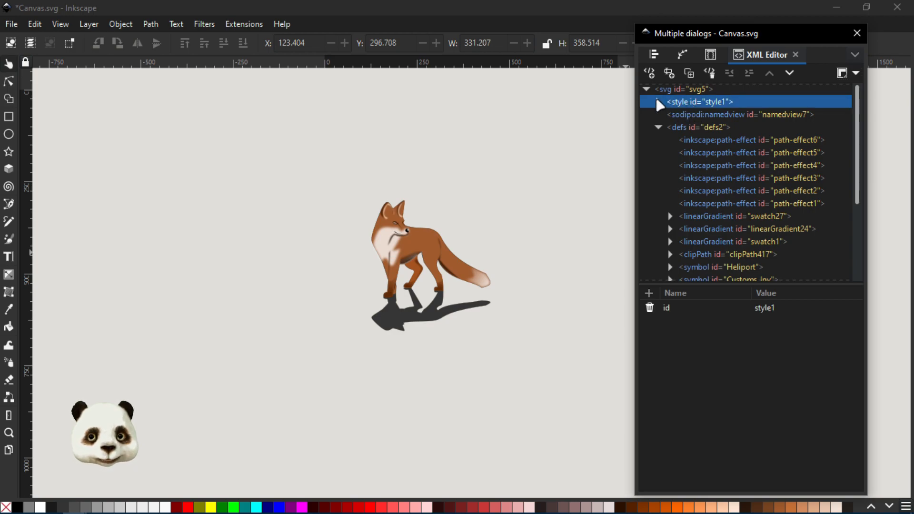
pyautogui.click(659, 101)
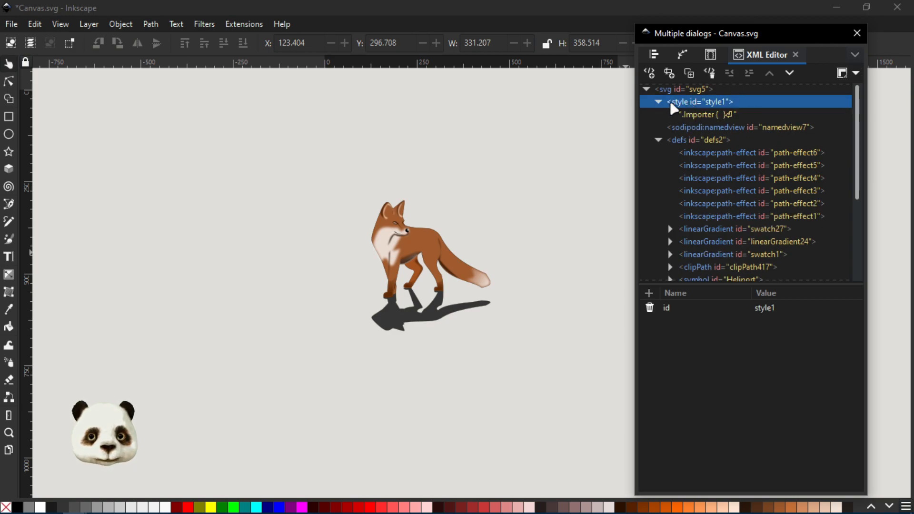
pyautogui.click(709, 115)
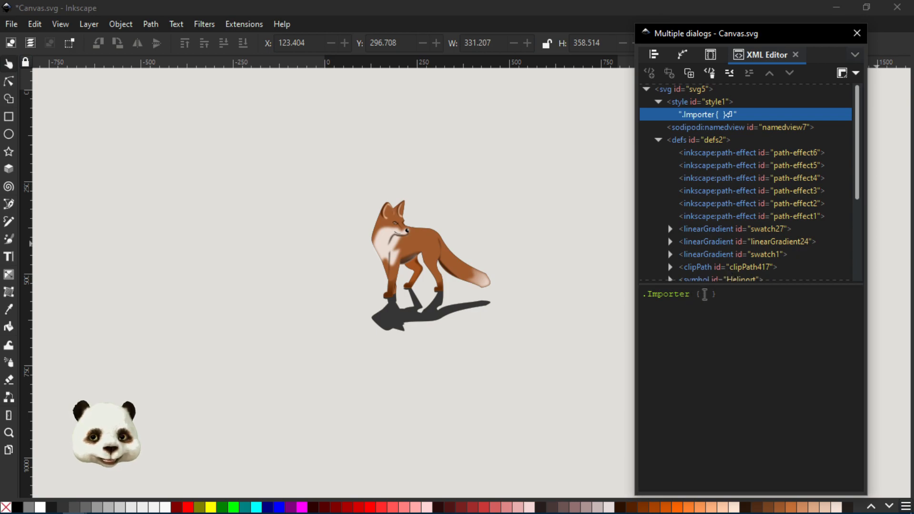
pyautogui.click(706, 294)
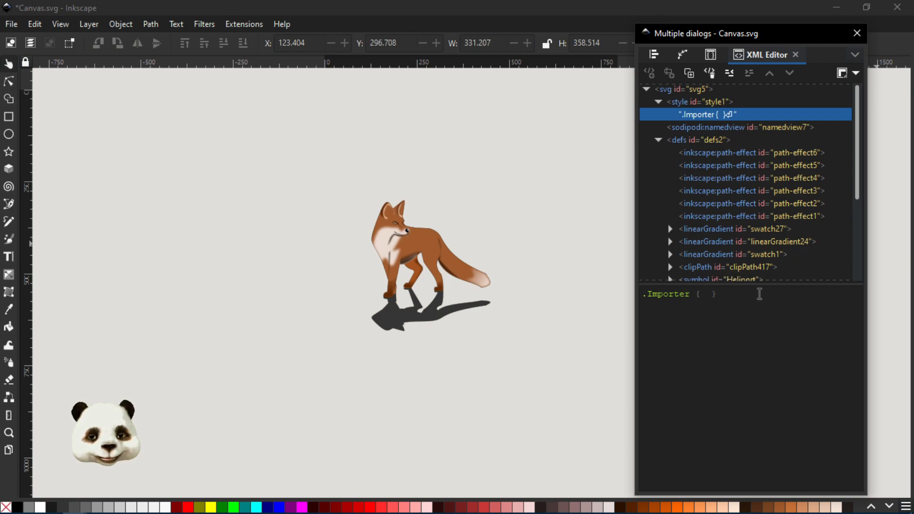
# Step: Switch to Notepad++, copy the declaration filter: url(./Importer.svg#drop_shadow_2); from style.css, and move the editor window off the canvas
pyautogui.hotkey('alt', 'Tab')
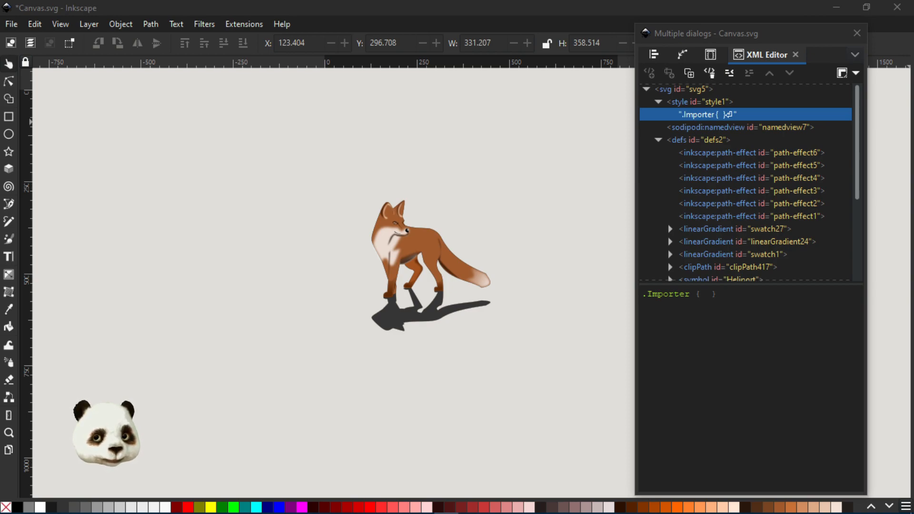
pyautogui.moveTo(913, 67); pyautogui.dragTo(299, 57)
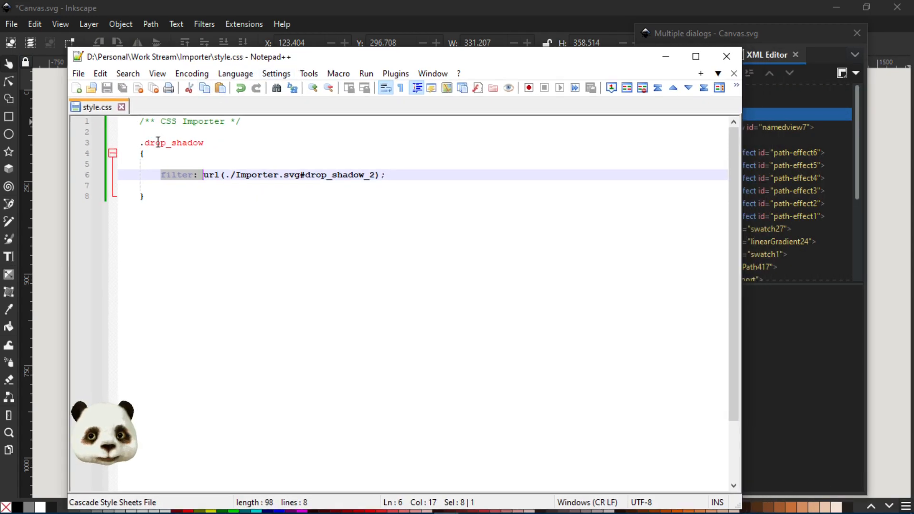
pyautogui.click(161, 175)
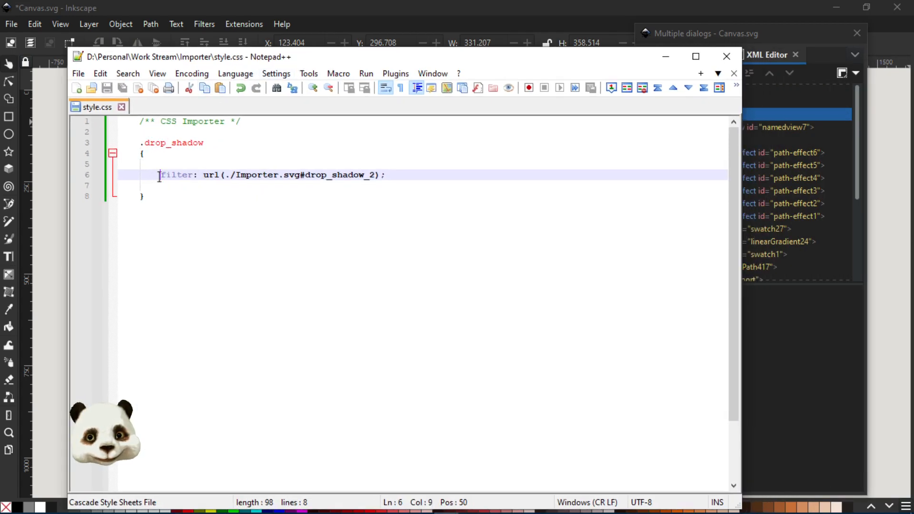
pyautogui.moveTo(161, 175); pyautogui.dragTo(388, 175)
pyautogui.hotkey('ctrl', 'c')
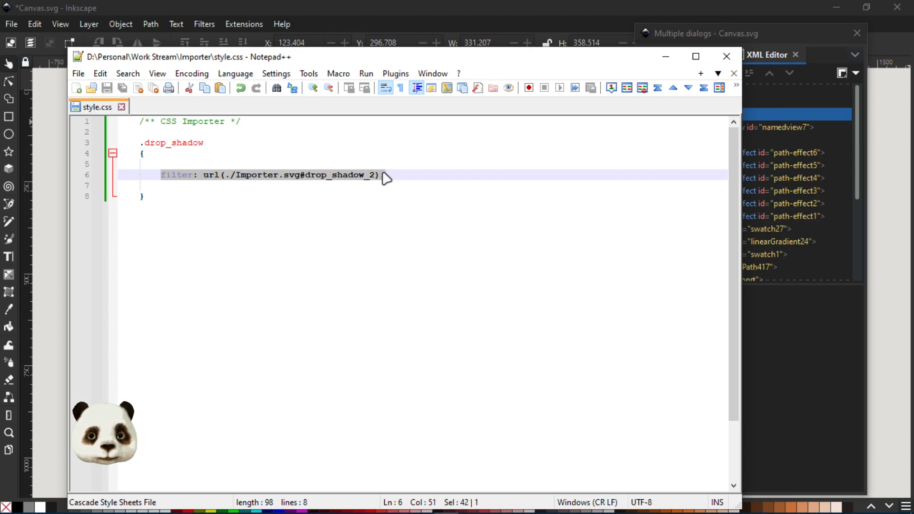
pyautogui.moveTo(296, 58); pyautogui.dragTo(913, 55)
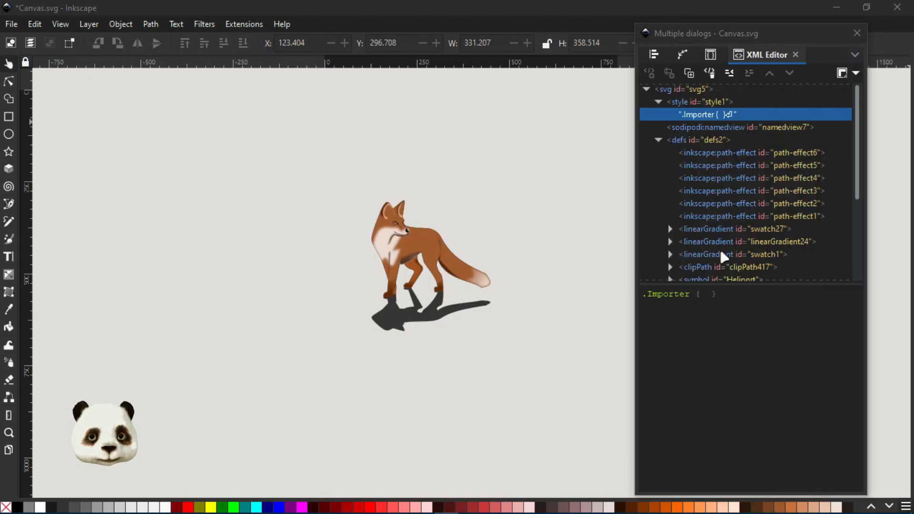
# Step: Paste the copied filter declaration between the braces of the .Importer rule in the style text node and save Canvas.svg
pyautogui.click(705, 294)
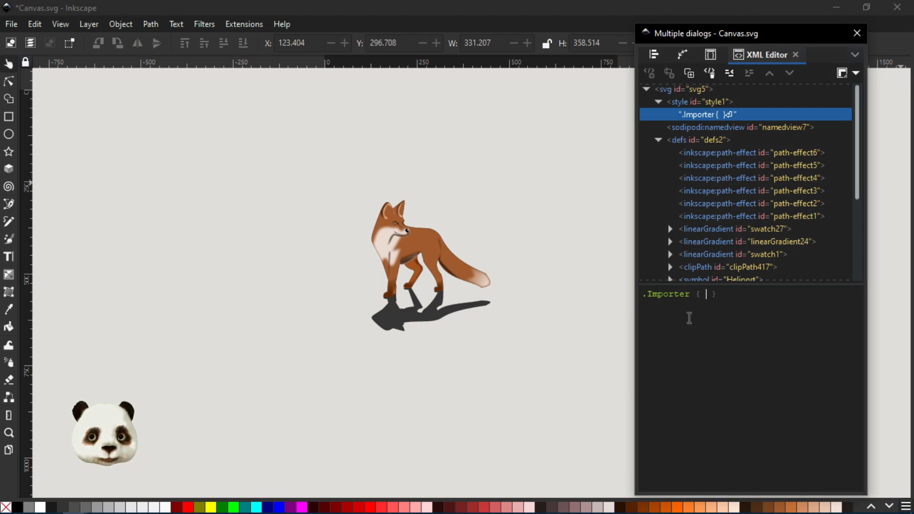
pyautogui.hotkey('ctrl', 'v')
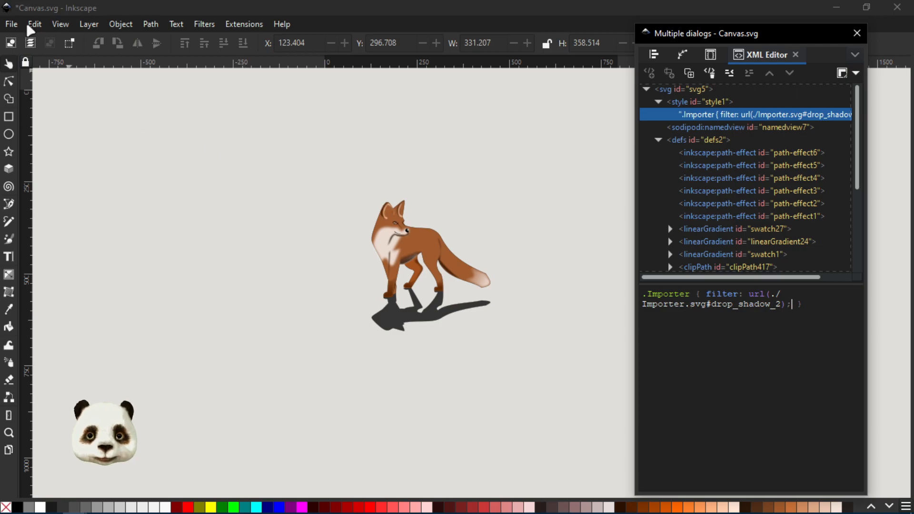
pyautogui.hotkey('ctrl', 's')
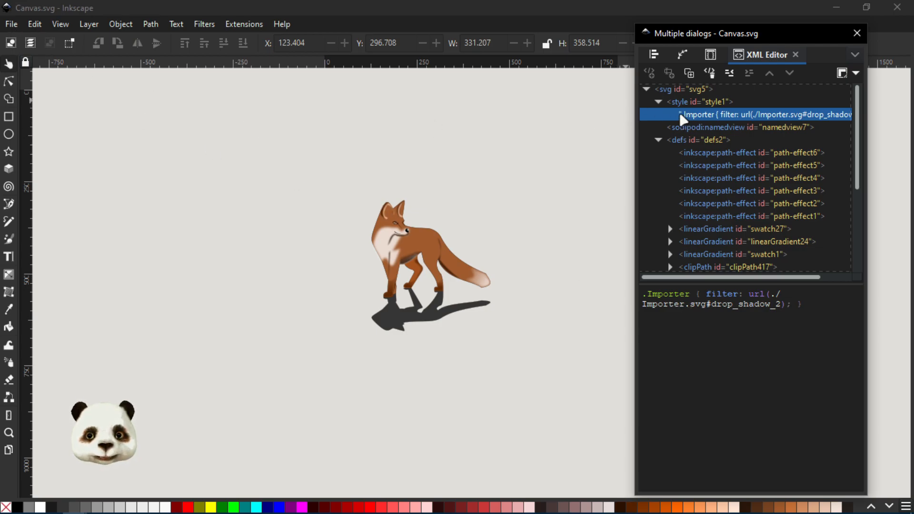
# Step: Select the fox and add it to the .Importer selector in Selectors and CSS, leaving that selector highlighted
pyautogui.click(711, 54)
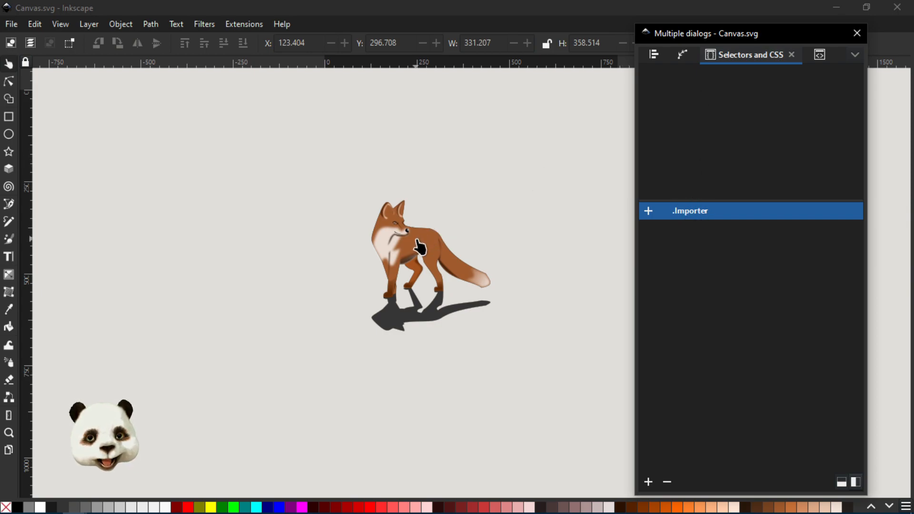
pyautogui.click(441, 256)
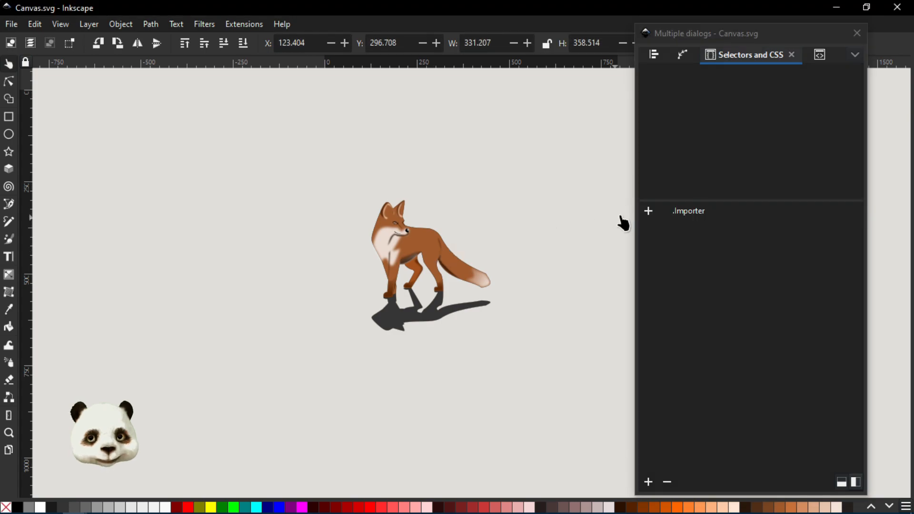
pyautogui.click(650, 211)
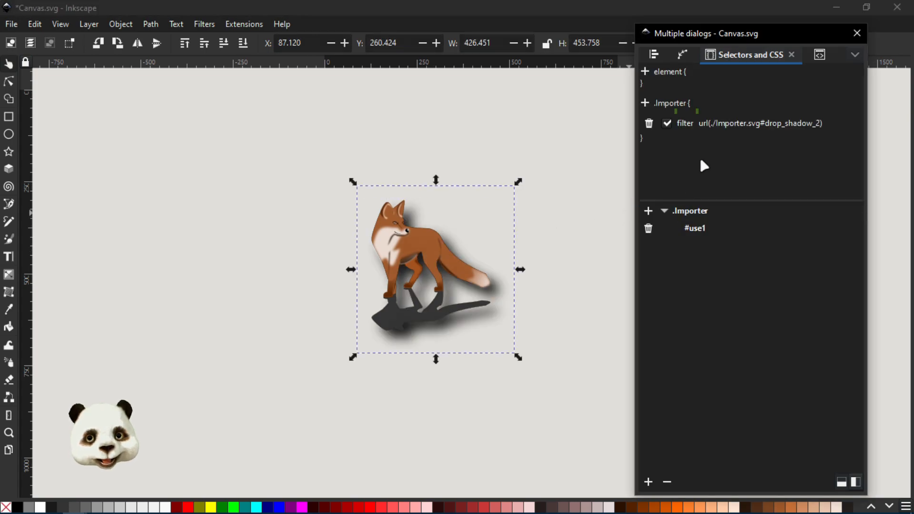
pyautogui.click(689, 212)
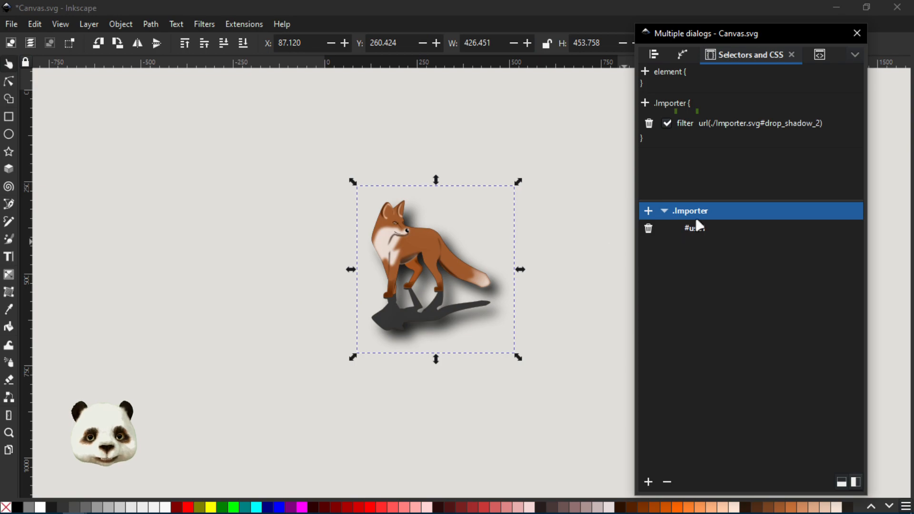
# Step: Save Canvas.svg and change the .Importer filter value to url(./Importer.svg#drop_shadow_1)
pyautogui.click(794, 123)
pyautogui.click(820, 123)
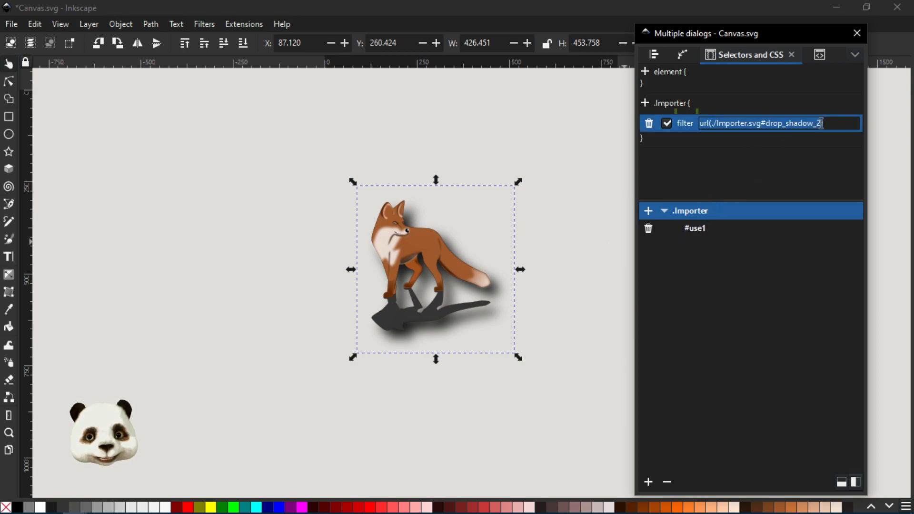
pyautogui.click(821, 123)
pyautogui.hotkey('ctrl', 's')
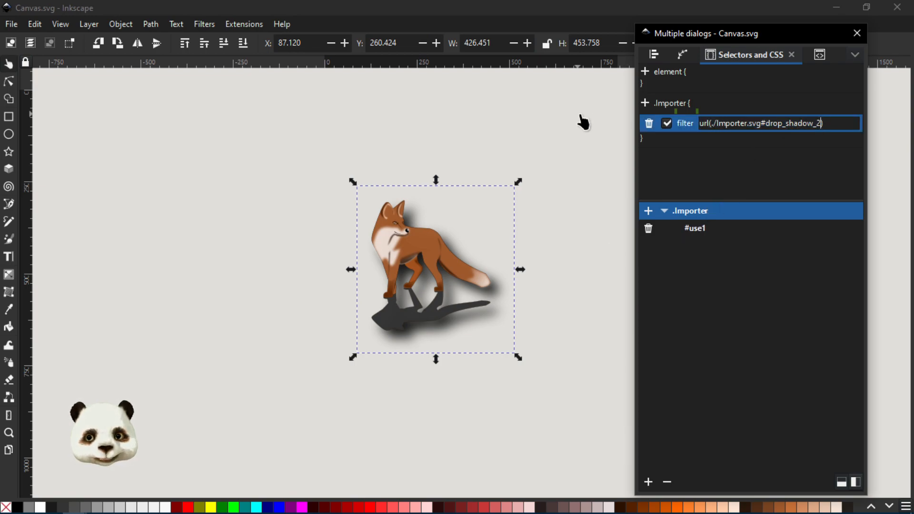
pyautogui.press('BackSpace')
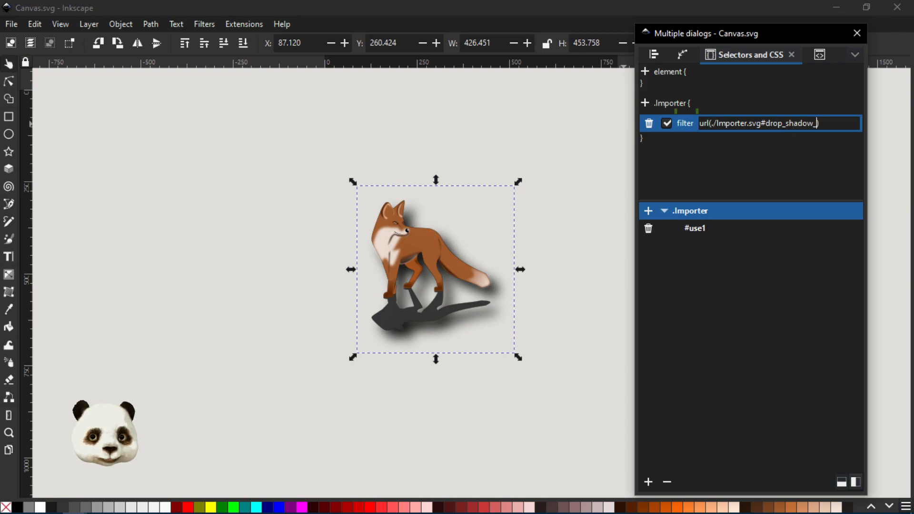
pyautogui.write('1')
pyautogui.press('Return')
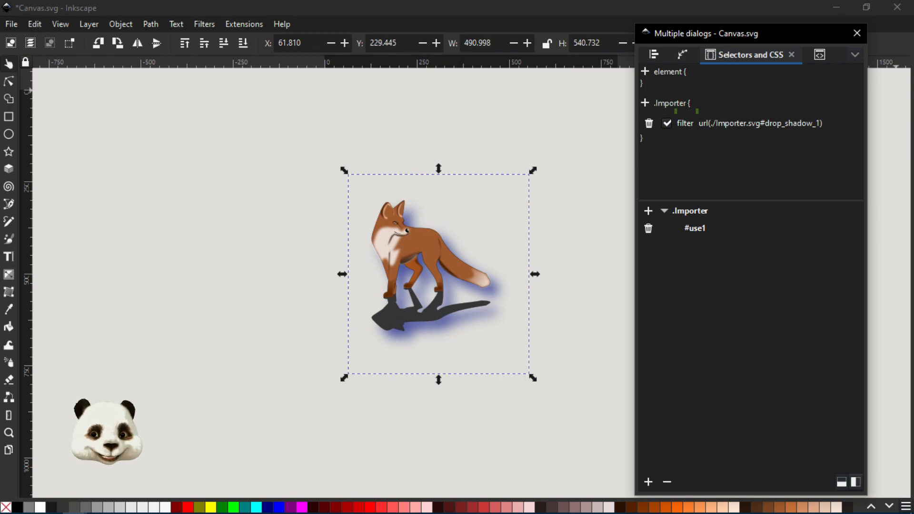
pyautogui.click(9, 24)
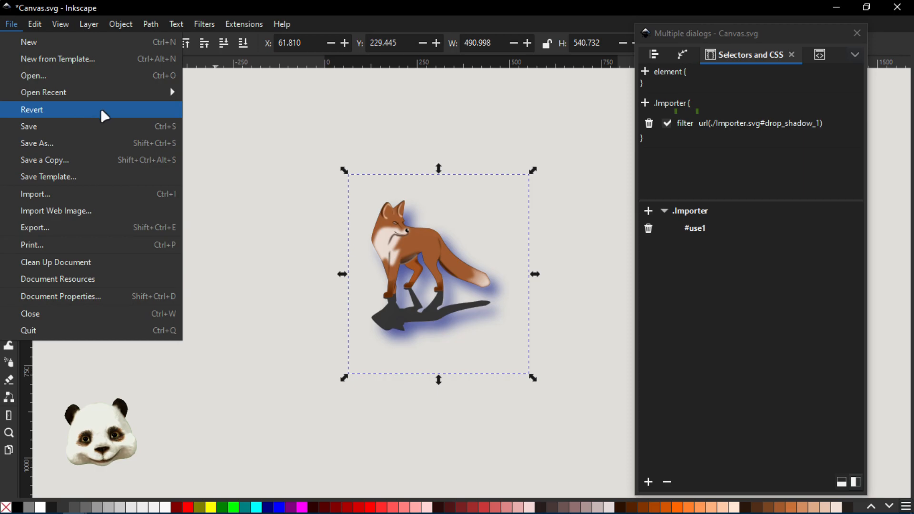
pyautogui.moveTo(176, 24)
pyautogui.click(373, 28)
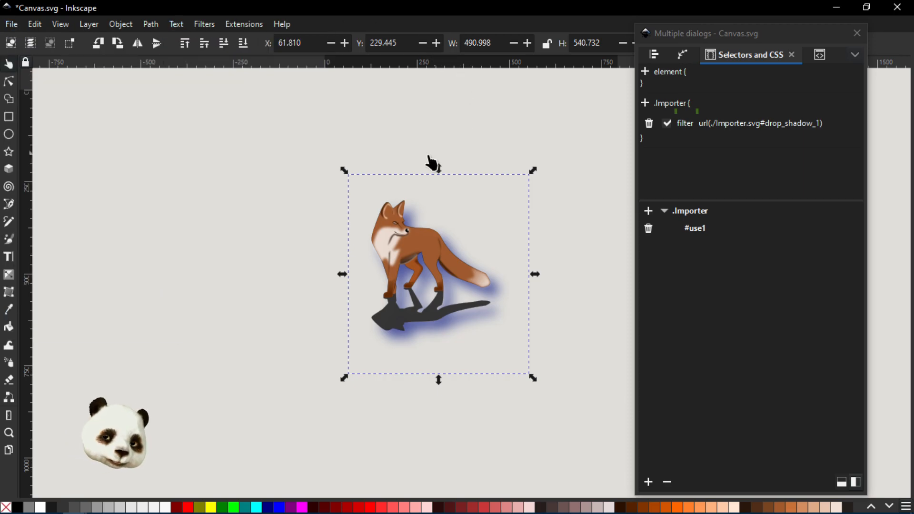
# Step: Switch to the Importer.svg window and bring its Filter Editor into view with the drop_shadow_2 filter chosen
pyautogui.press('super')
pyautogui.click(75, 504)
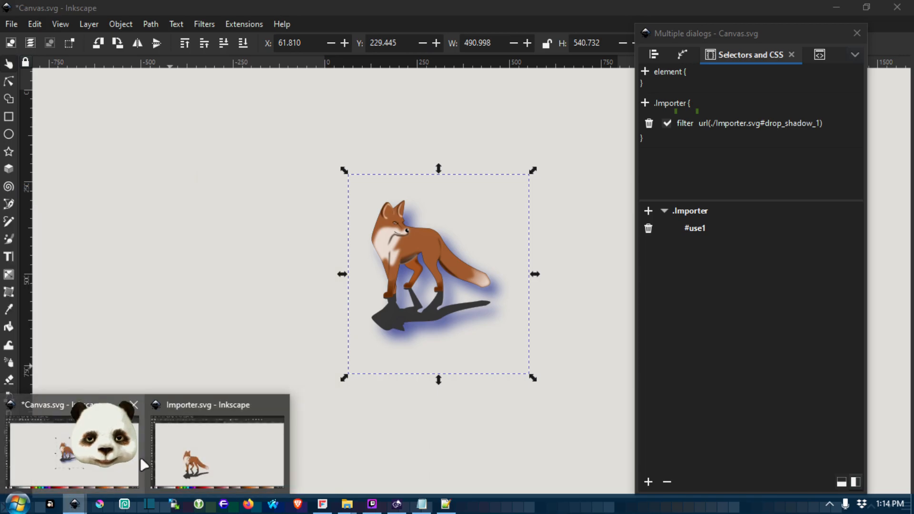
pyautogui.click(117, 469)
pyautogui.press('super')
pyautogui.click(75, 505)
pyautogui.click(200, 450)
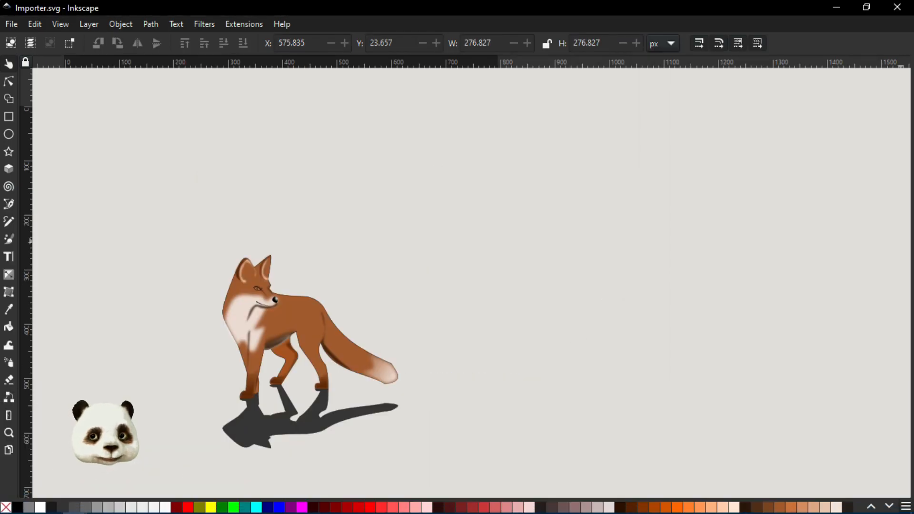
pyautogui.moveTo(582, 93); pyautogui.dragTo(611, 42)
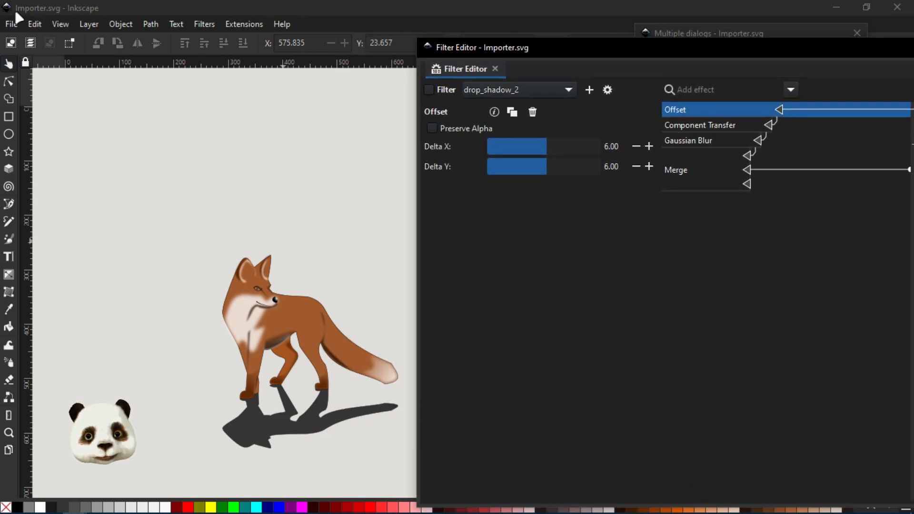
pyautogui.click(560, 90)
pyautogui.click(560, 91)
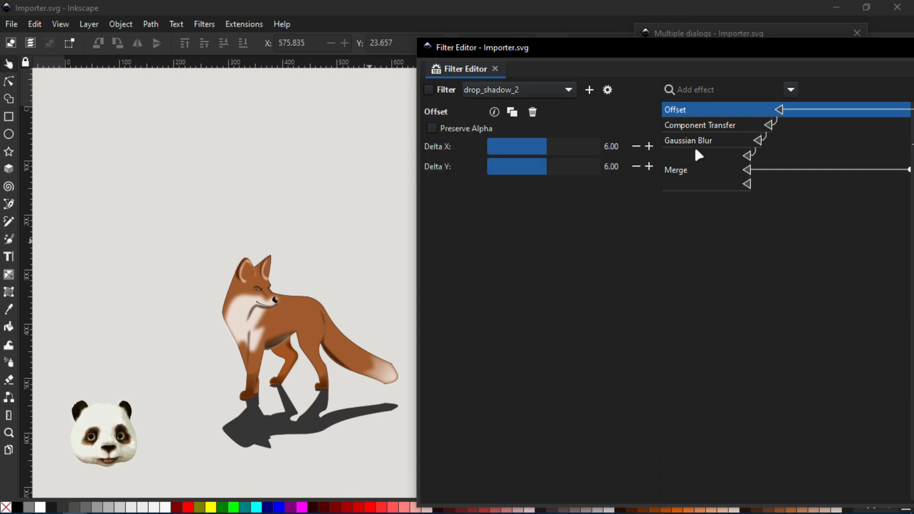
# Step: In drop_shadow_2's Component Transfer effect, set the R channel to Gamma and the G channel to Linear, and save Importer.svg
pyautogui.click(703, 125)
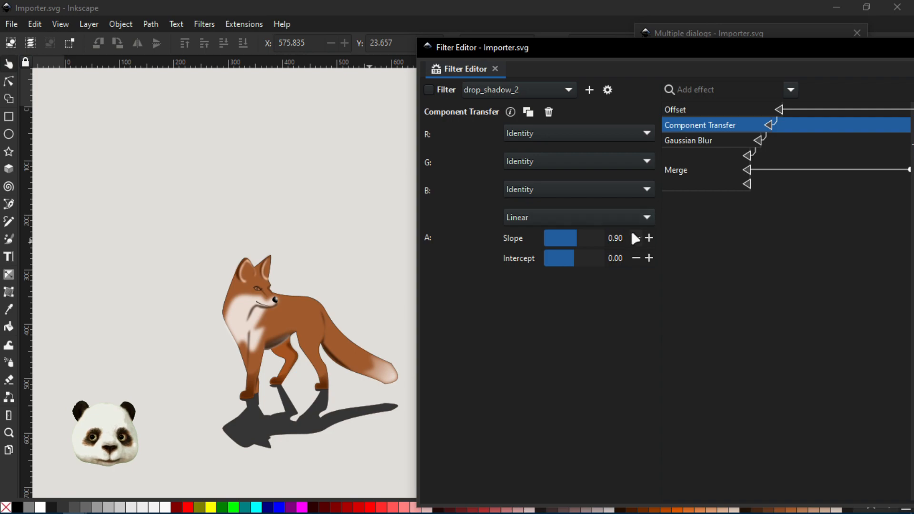
pyautogui.click(612, 133)
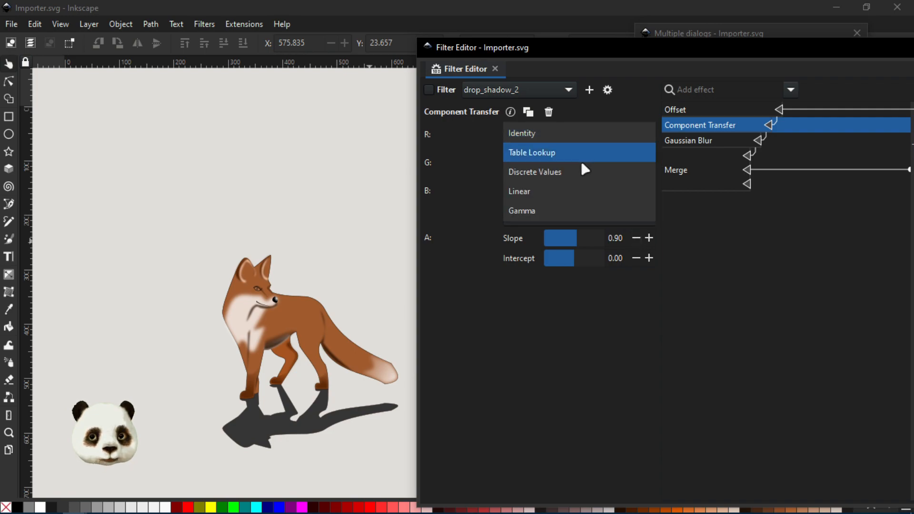
pyautogui.click(552, 191)
pyautogui.click(567, 134)
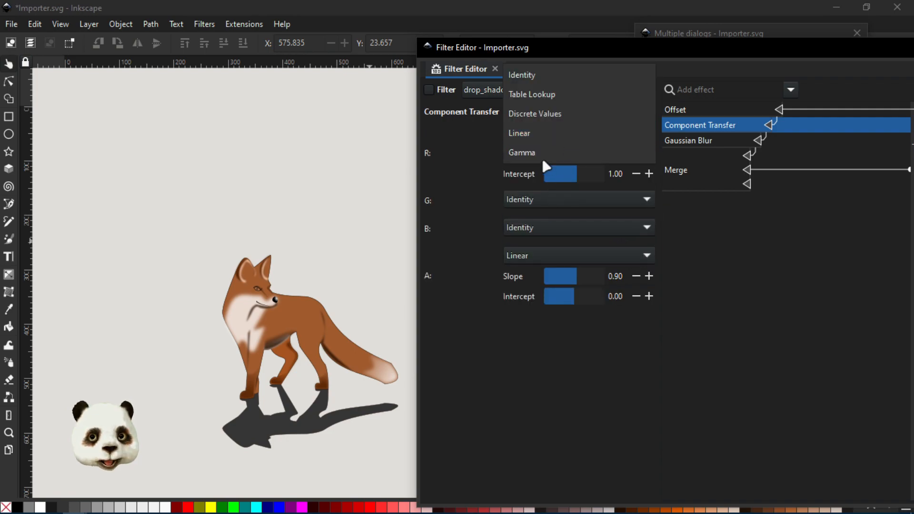
pyautogui.click(543, 158)
pyautogui.click(562, 219)
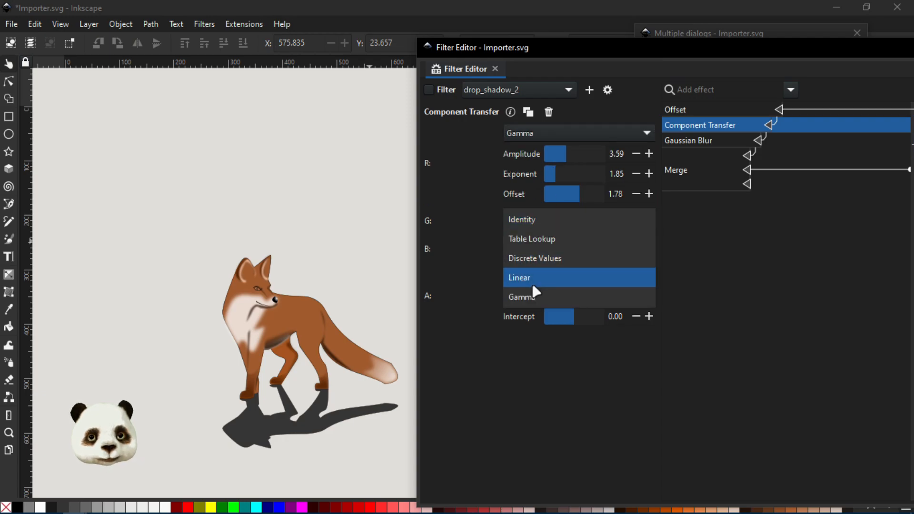
pyautogui.click(532, 283)
pyautogui.hotkey('ctrl', 's')
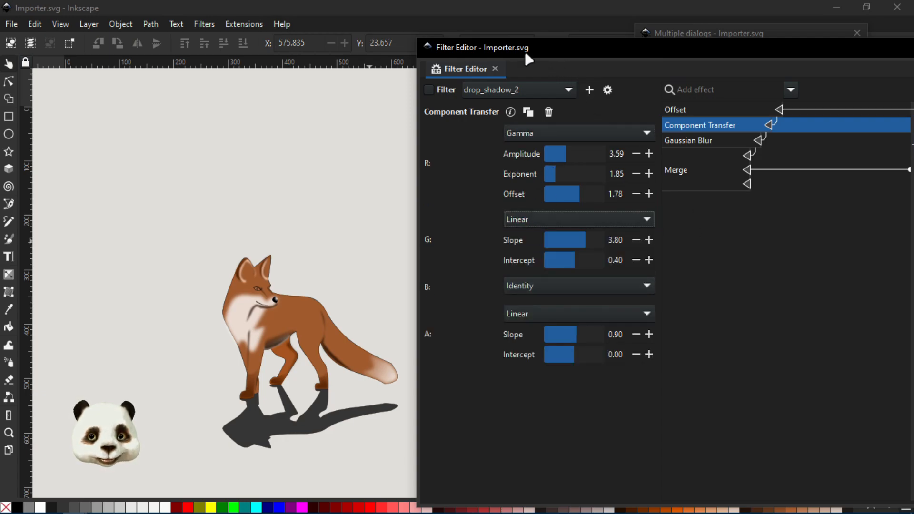
# Step: Move the Filter Editor out of the way, switch back to Canvas.svg, and show its Selectors and CSS dialog
pyautogui.moveTo(540, 47); pyautogui.dragTo(913, 30)
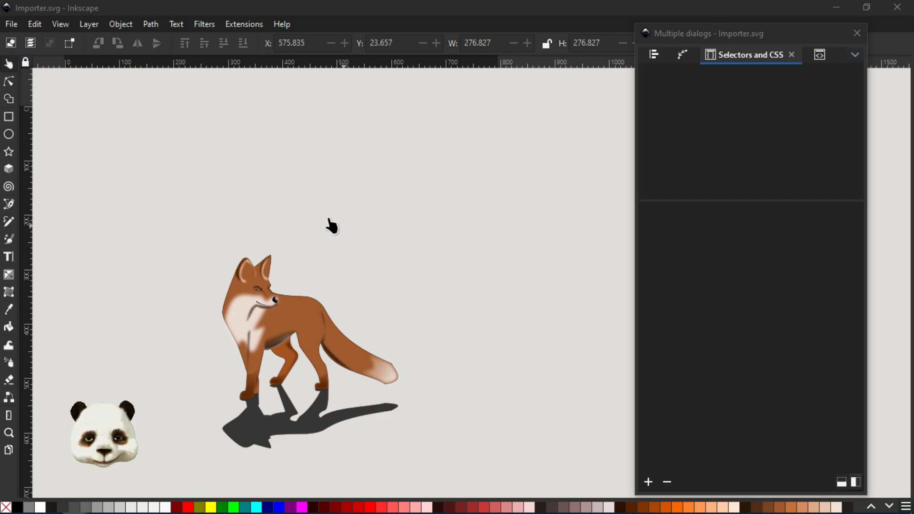
pyautogui.moveTo(74, 504)
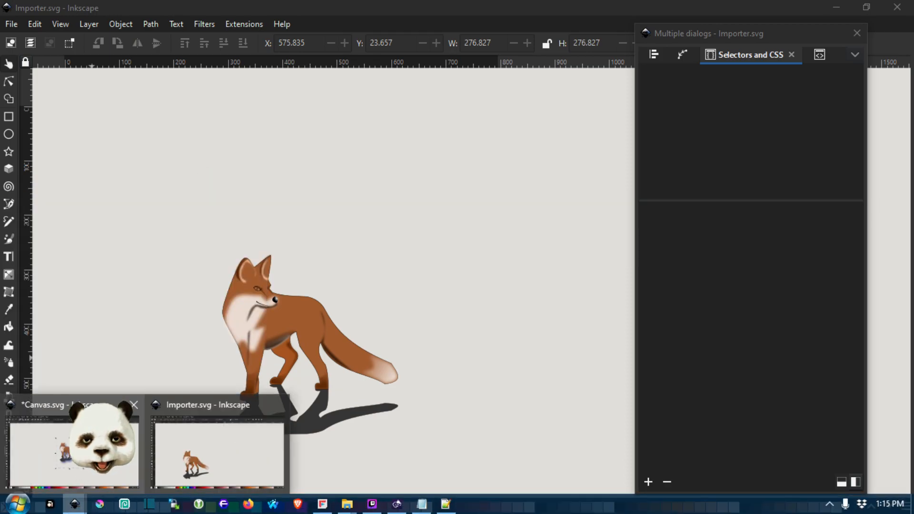
pyautogui.click(74, 453)
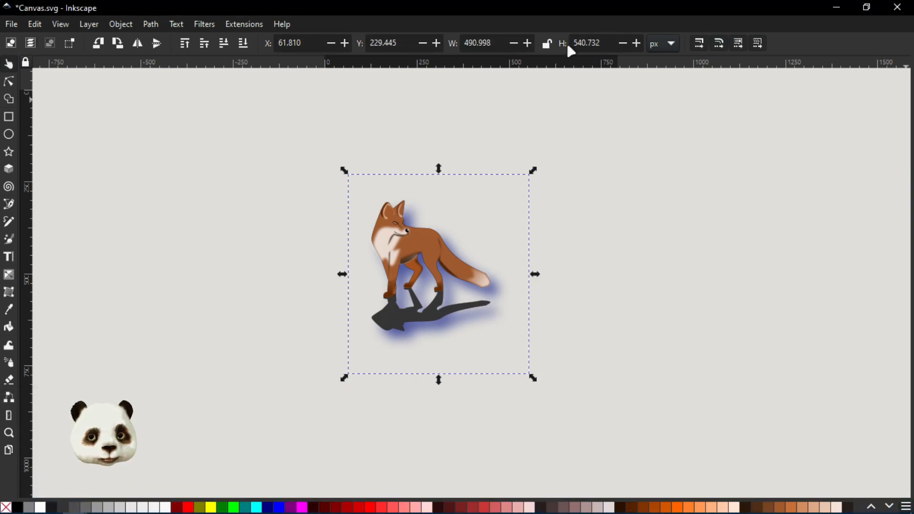
pyautogui.hotkey('ctrl', 'shift', 'q')
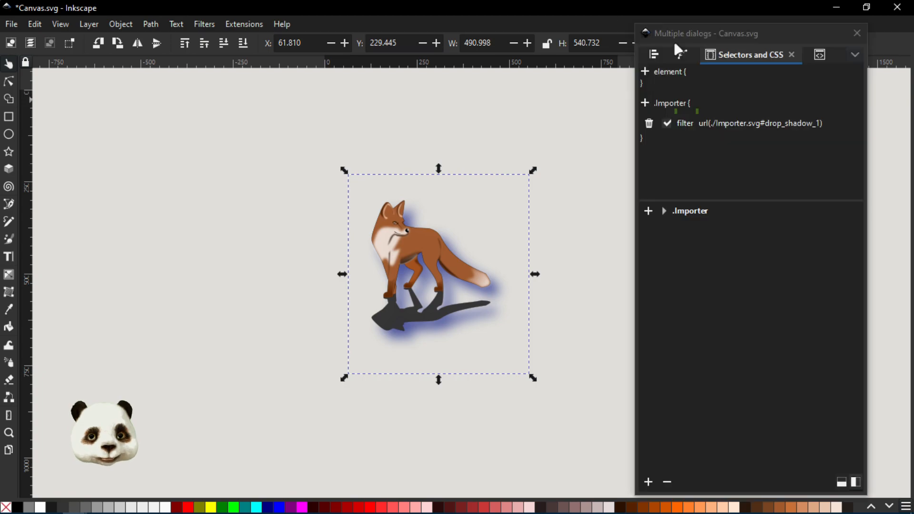
# Step: Set the .Importer filter value to url(./Importer.svg#drop_shadow_2) and save Canvas.svg
pyautogui.click(817, 126)
pyautogui.click(817, 126)
pyautogui.press('BackSpace')
pyautogui.write('2')
pyautogui.press('Return')
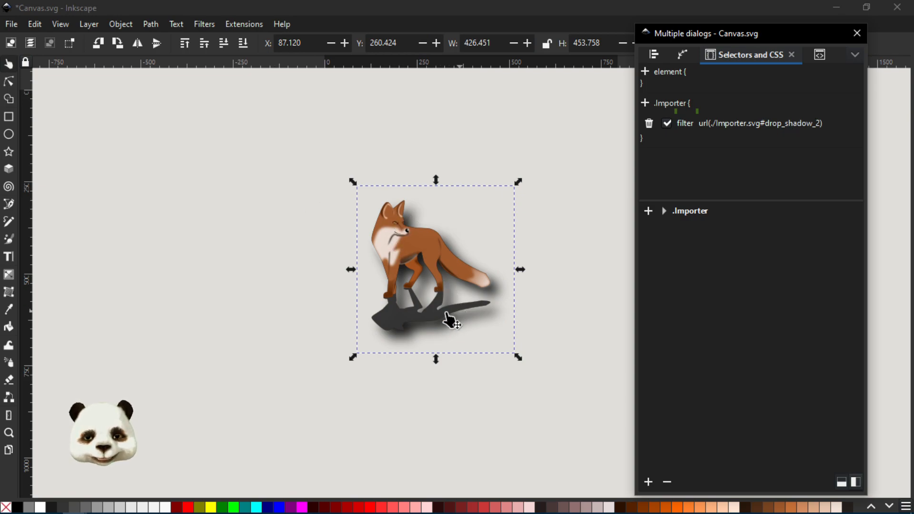
pyautogui.hotkey('ctrl', 's')
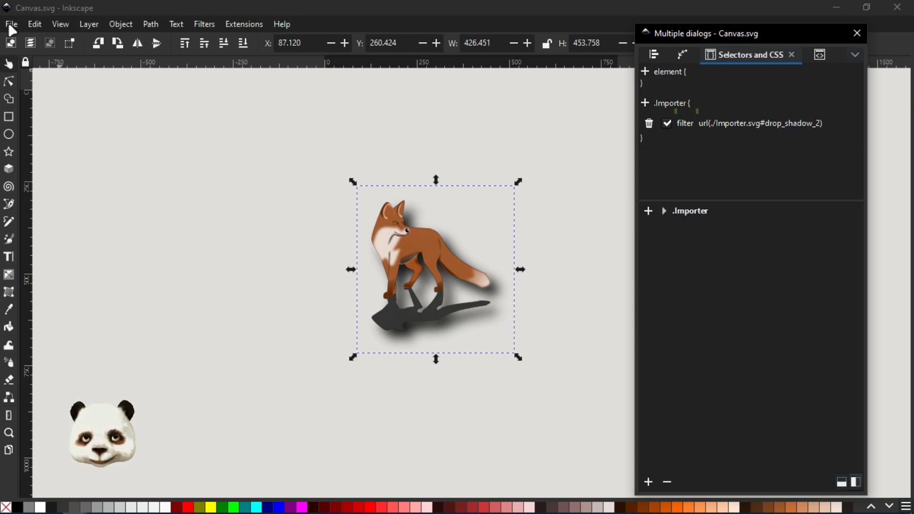
# Step: Revert Canvas.svg to its saved version to reload the linked filter from Importer.svg
pyautogui.click(9, 23)
pyautogui.click(10, 24)
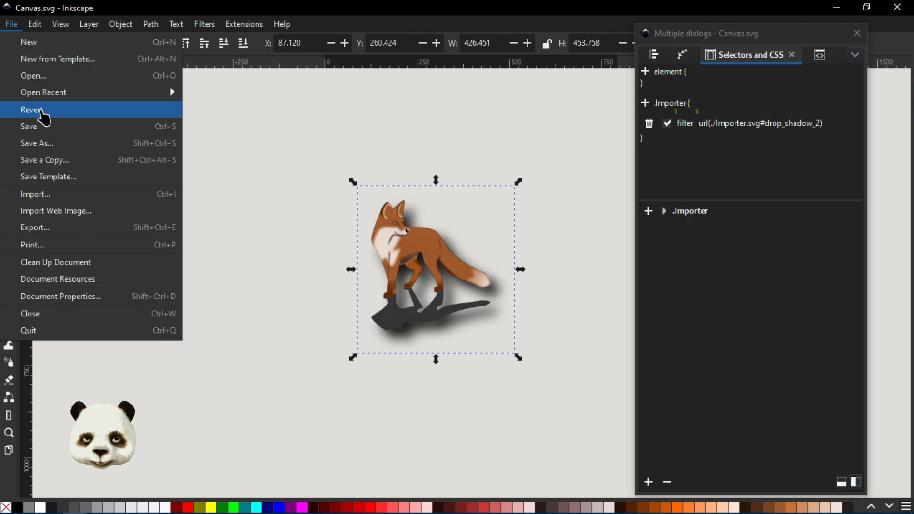
pyautogui.click(41, 110)
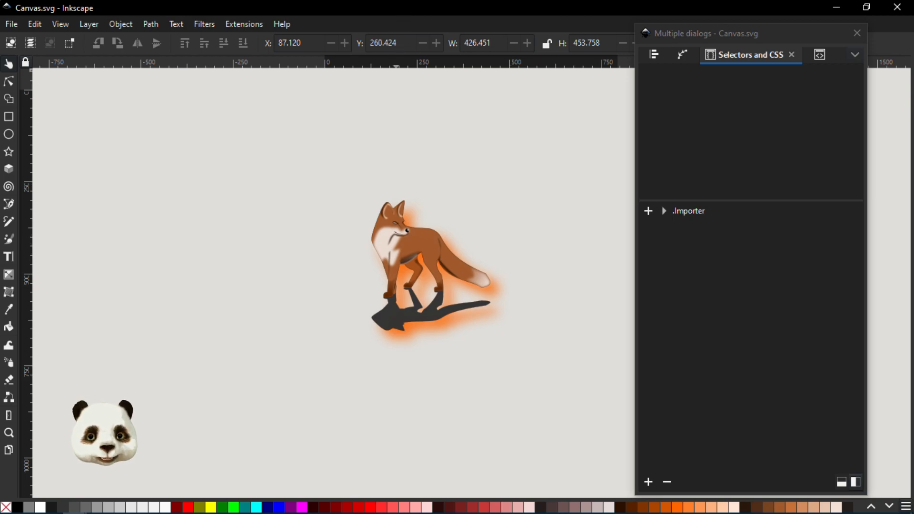
# Step: Add the text "Awesome Possum" below the fox and move the dialog window clear of it
pyautogui.press('t')
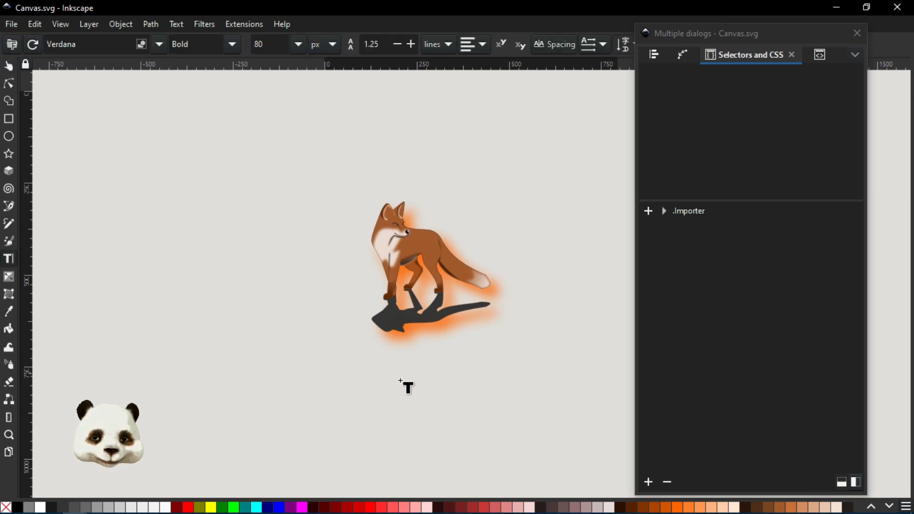
pyautogui.click(383, 381)
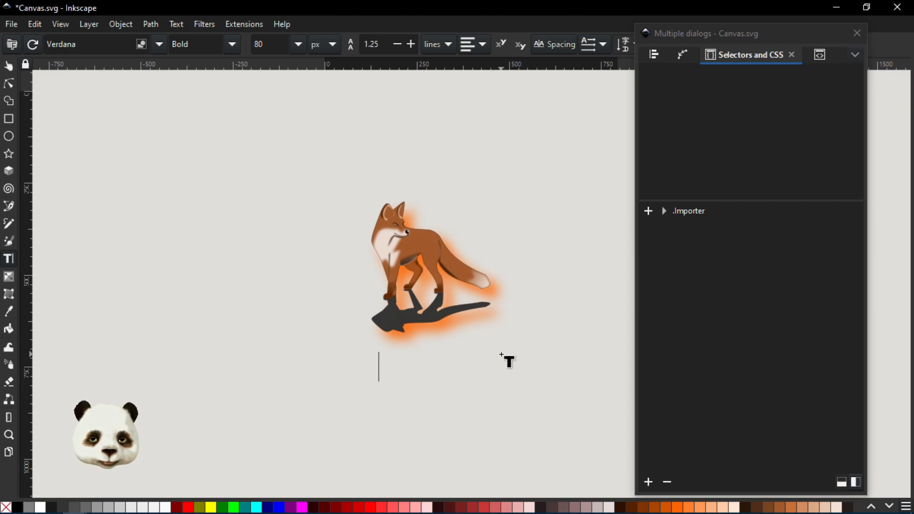
pyautogui.write('Awesome Powe')
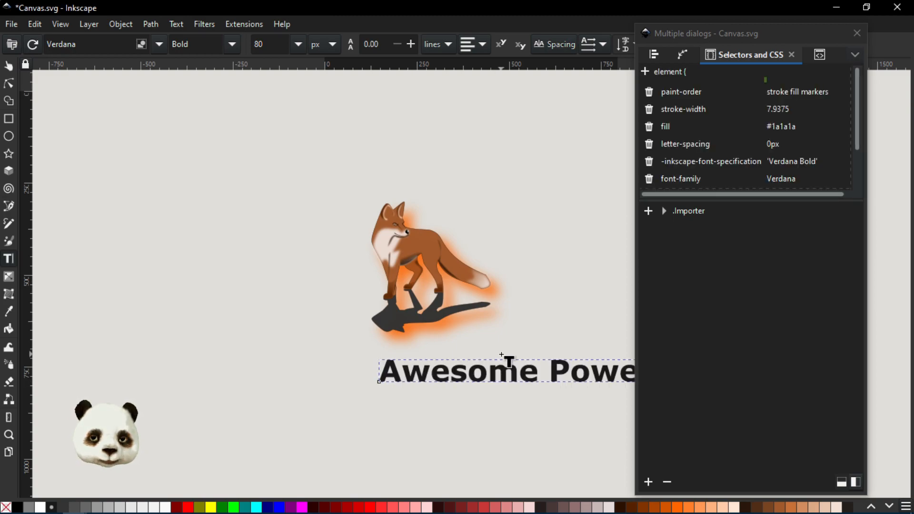
pyautogui.press('BackSpace')
pyautogui.press('BackSpace')
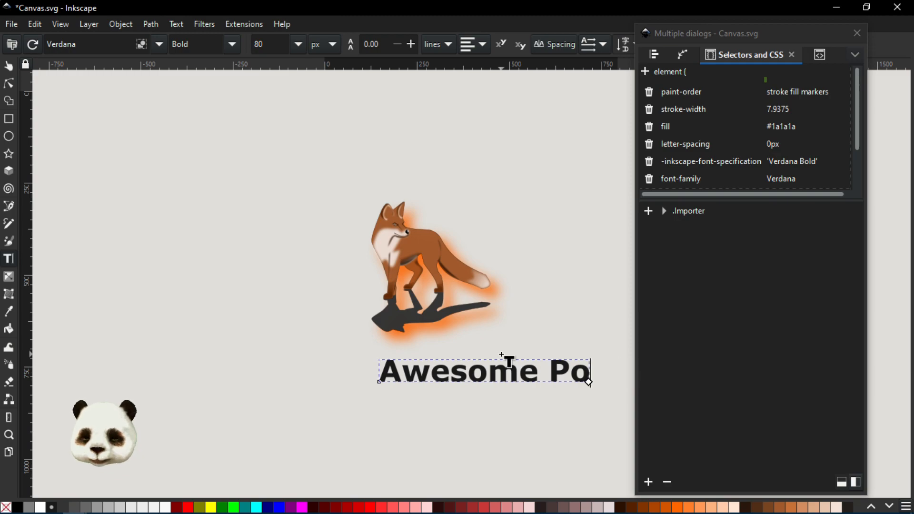
pyautogui.press('BackSpace')
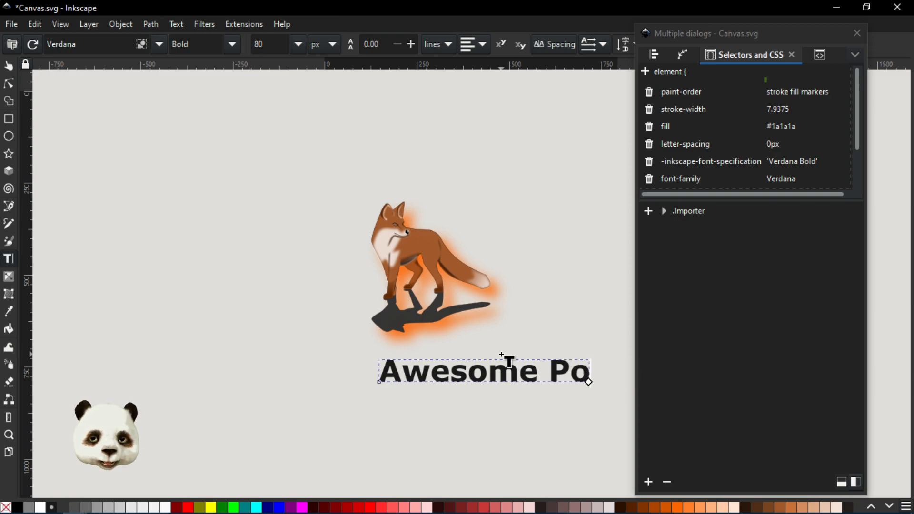
pyautogui.write('ssu')
pyautogui.moveTo(689, 37); pyautogui.dragTo(738, 30)
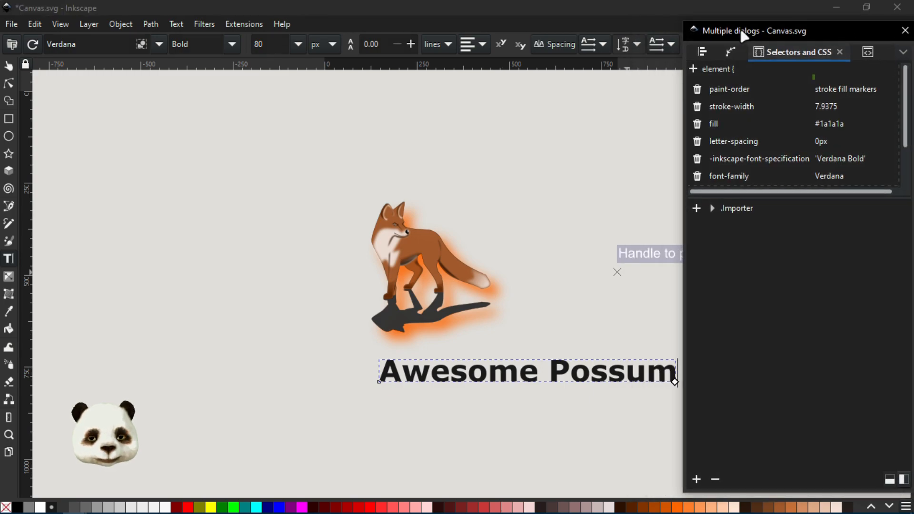
# Step: Move the Awesome Possum text further beneath the fox and fill it with dark red (#800000)
pyautogui.click(9, 71)
pyautogui.moveTo(480, 381); pyautogui.dragTo(380, 397)
pyautogui.click(177, 507)
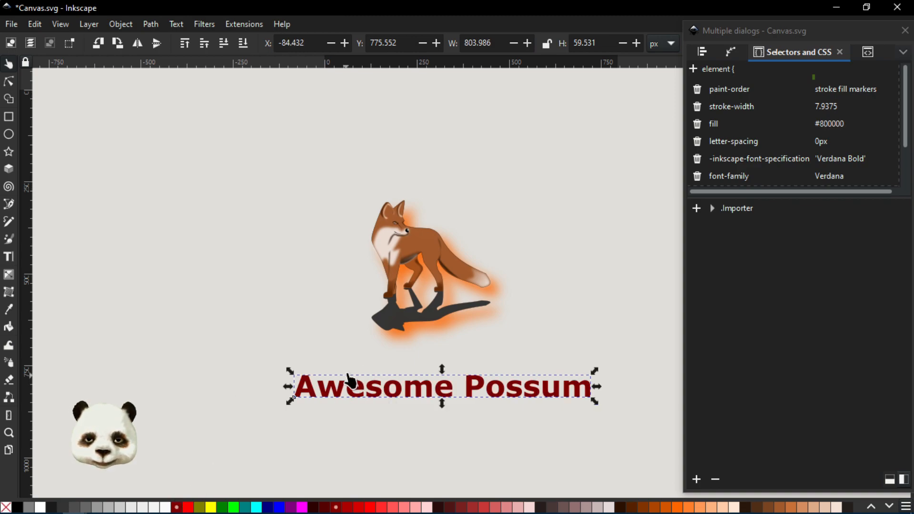
# Step: Set the text's font to Verve Alternate and reposition the shortened text under the fox at about X 0, Y 755 px
pyautogui.press('t')
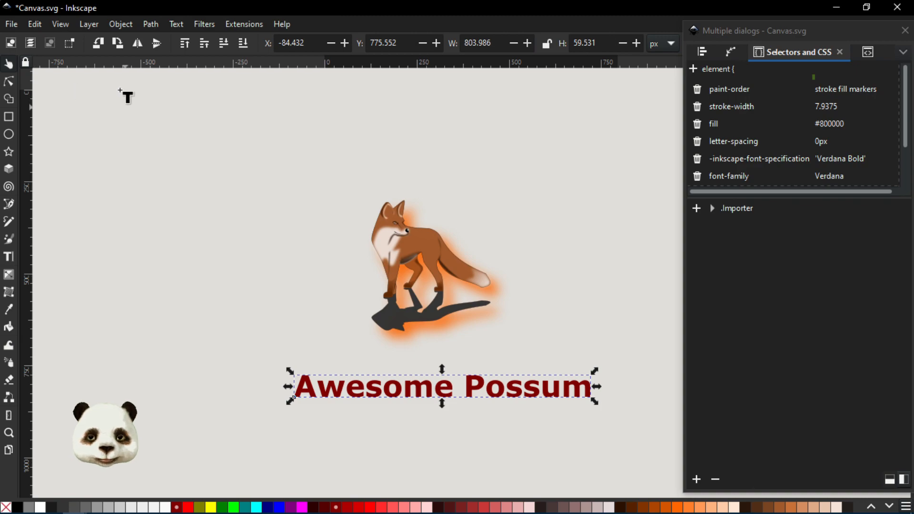
pyautogui.click(119, 46)
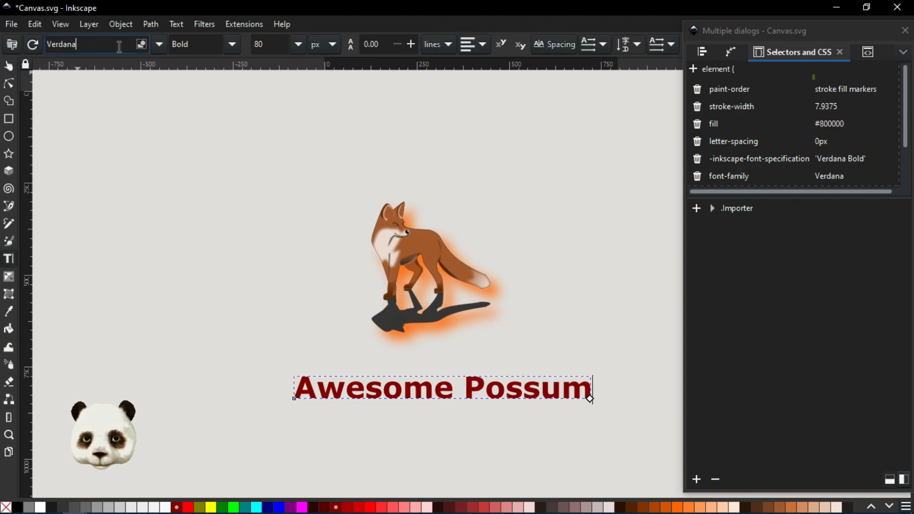
pyautogui.press('Down')
pyautogui.press('Down')
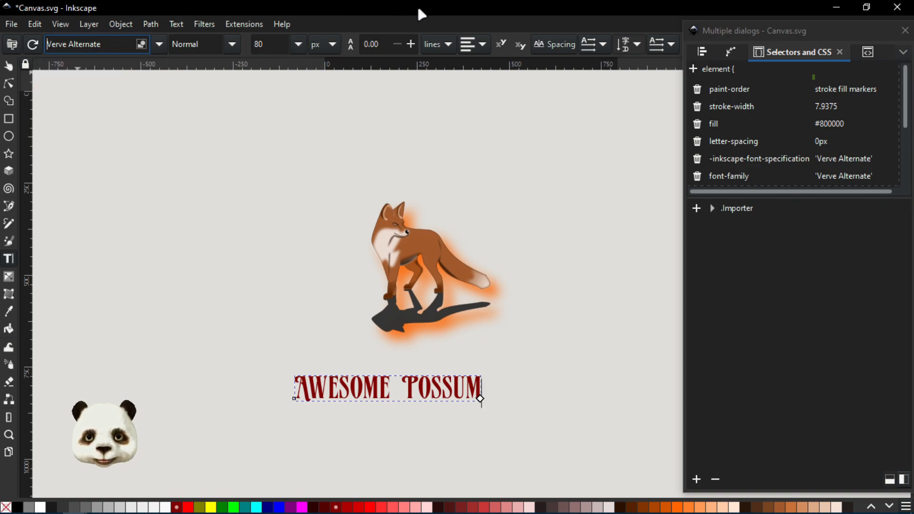
pyautogui.click(10, 66)
pyautogui.moveTo(405, 397); pyautogui.dragTo(435, 387)
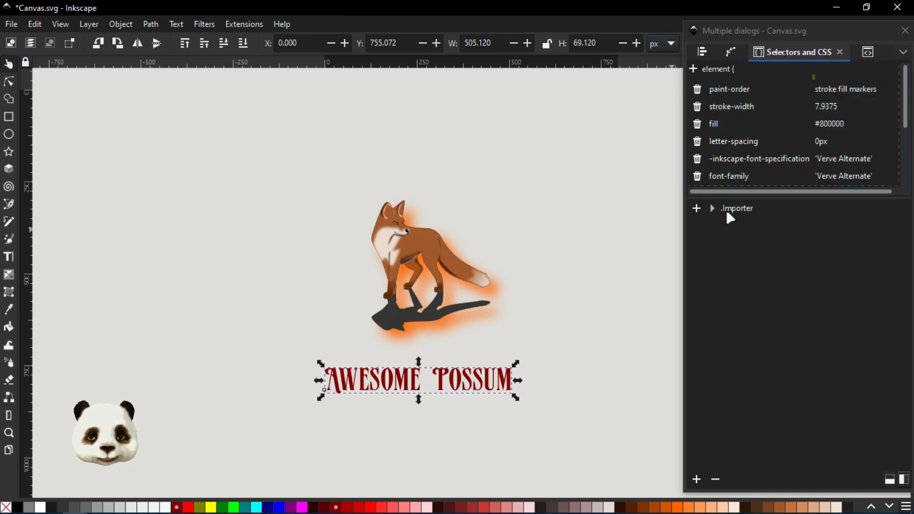
# Step: Add the Awesome Possum text to the .Importer selector and inspect its linked shadow up close
pyautogui.click(696, 208)
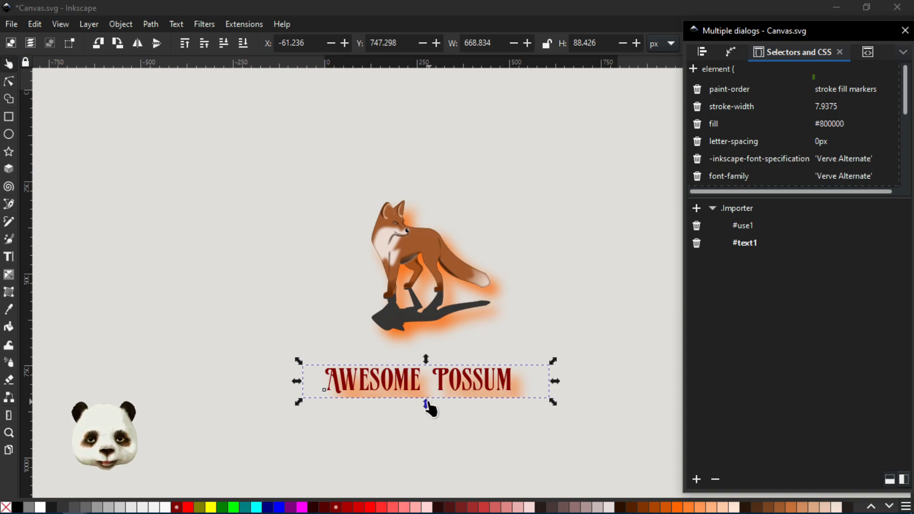
pyautogui.scroll(3, 471, 399)
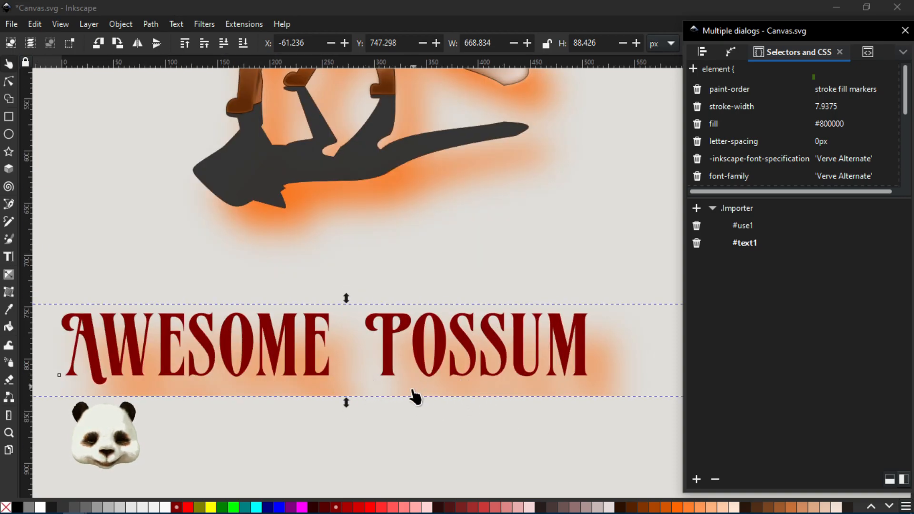
pyautogui.scroll(-2, 388, 419)
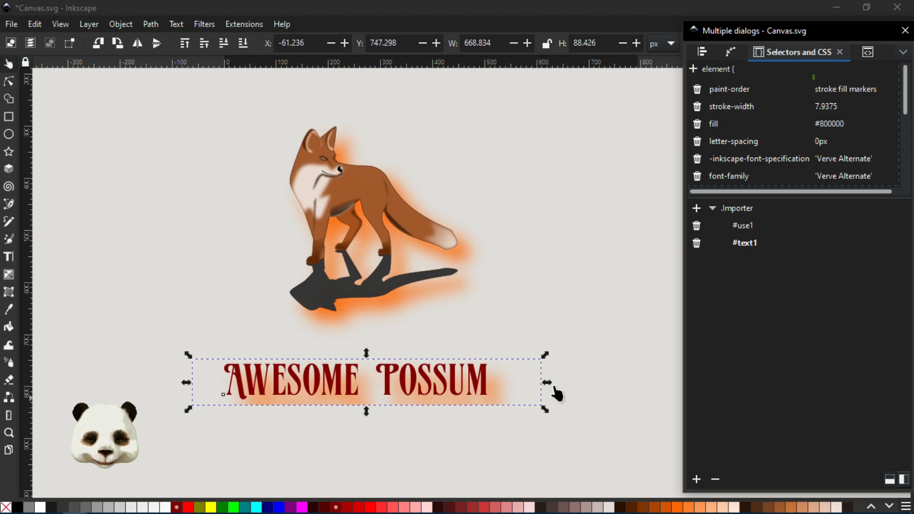
pyautogui.click(600, 368)
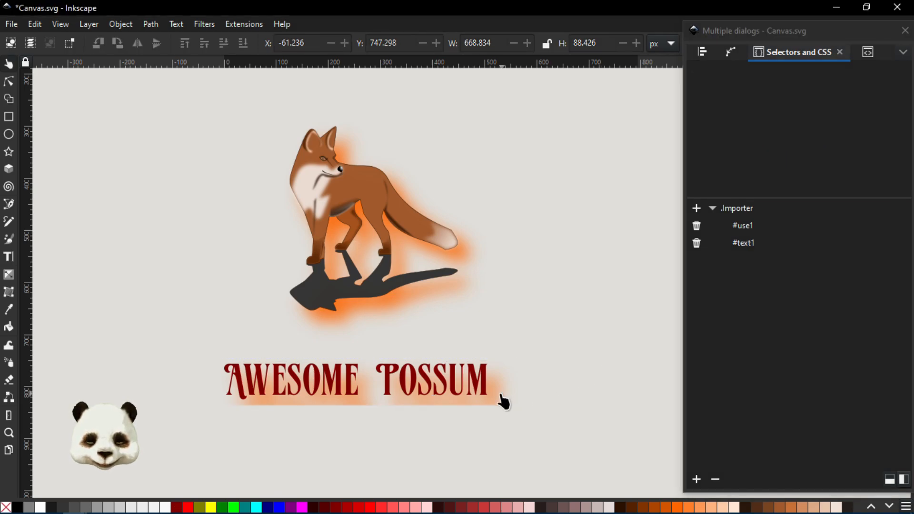
# Step: With the text selected, check Canvas.svg's filter list in the Filter Editor and put the editor away
pyautogui.click(439, 398)
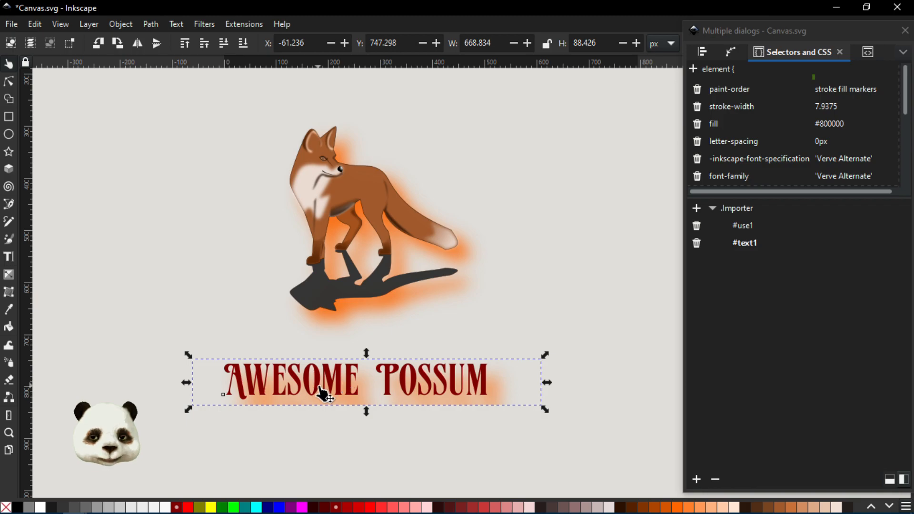
pyautogui.moveTo(913, 35); pyautogui.dragTo(602, 49)
pyautogui.click(577, 85)
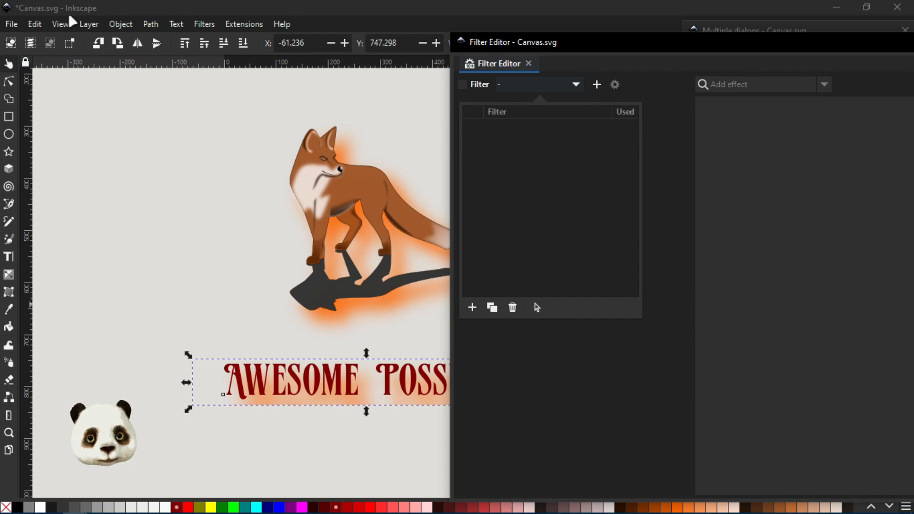
pyautogui.click(676, 184)
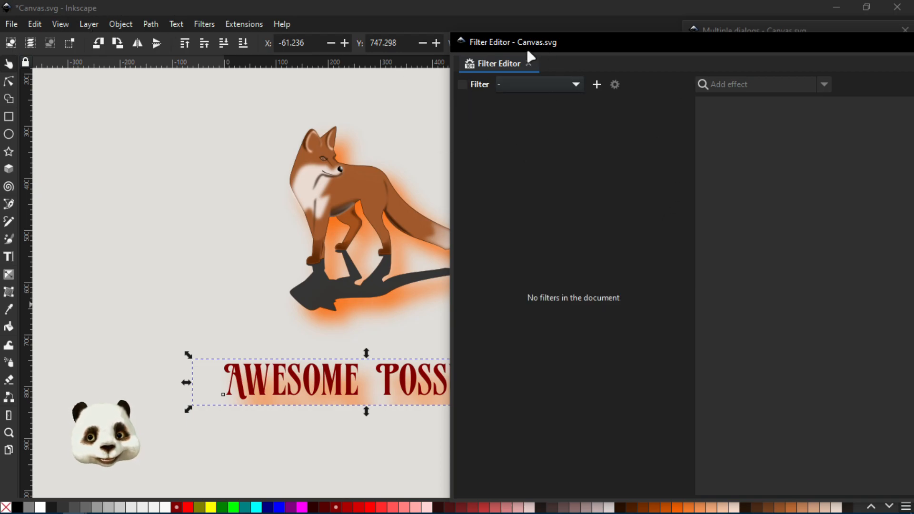
pyautogui.moveTo(522, 39); pyautogui.dragTo(913, 122)
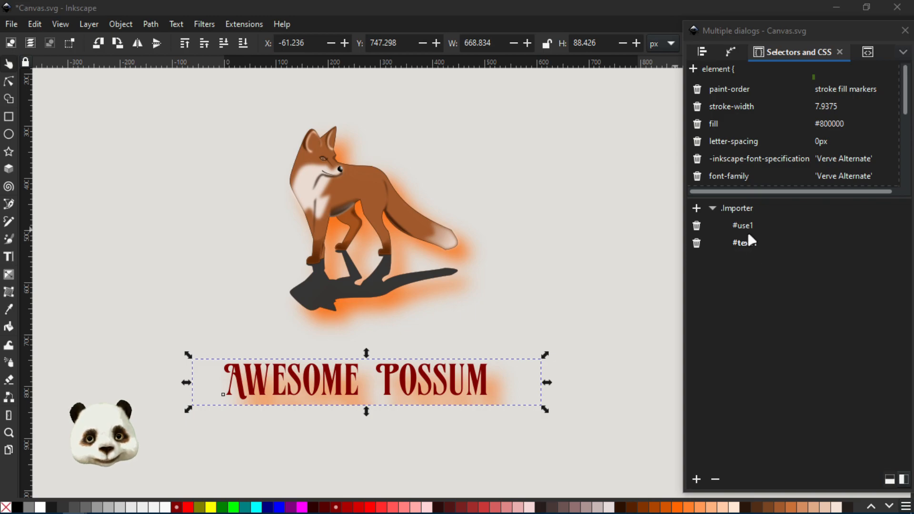
# Step: Remove both the text and the fox (#text1 and #use1) from the .Importer selector
pyautogui.click(696, 244)
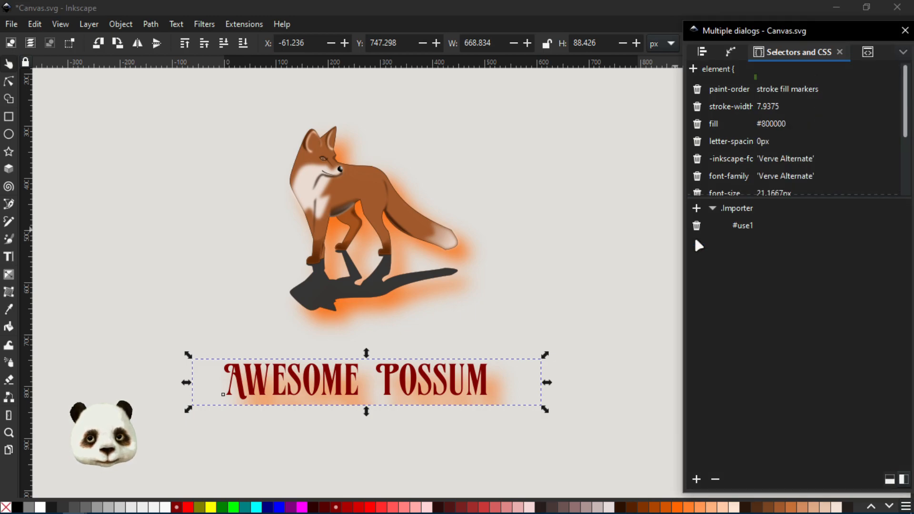
pyautogui.click(697, 227)
pyautogui.click(748, 210)
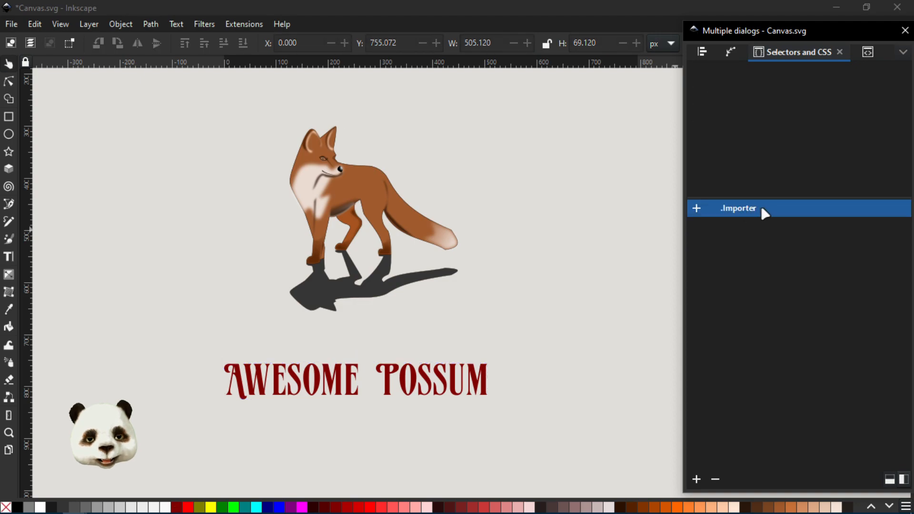
# Step: In the XML Editor, rename the .Importer rule in the style1 node to .Importer_shadow_1
pyautogui.click(868, 52)
pyautogui.click(760, 101)
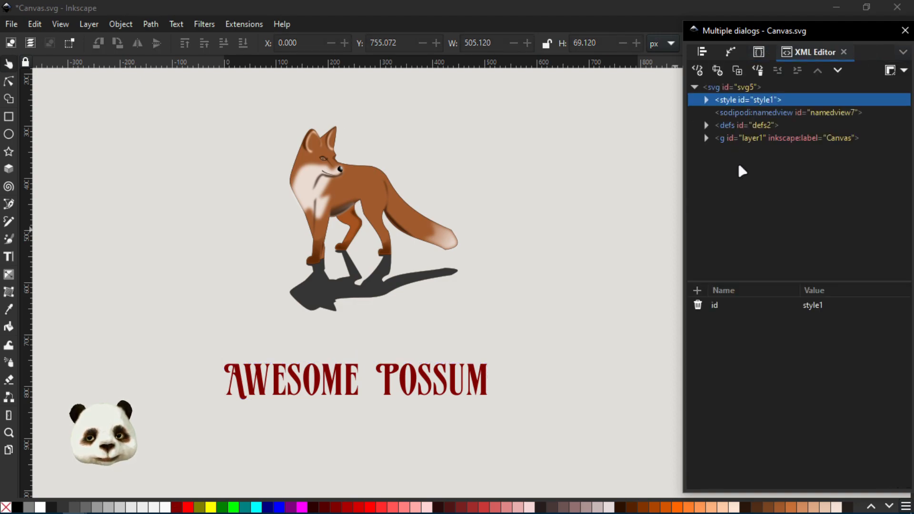
pyautogui.click(708, 99)
pyautogui.click(786, 114)
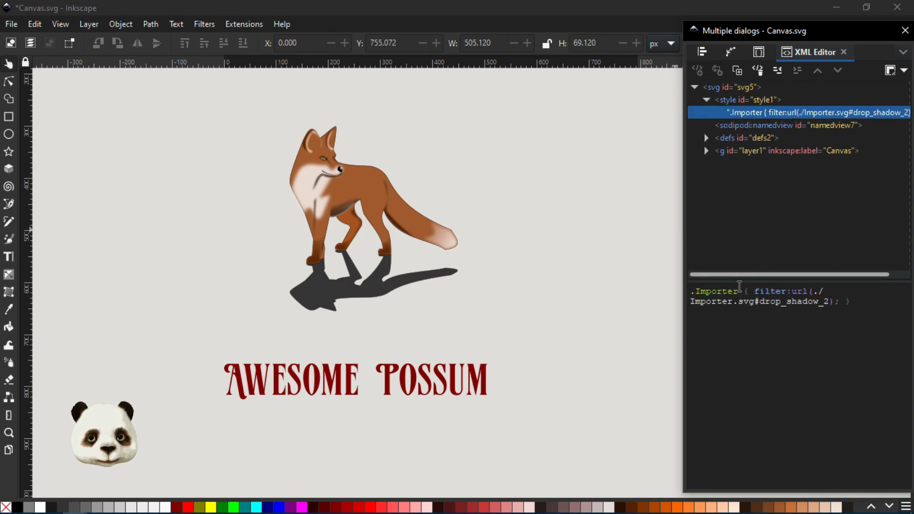
pyautogui.click(739, 294)
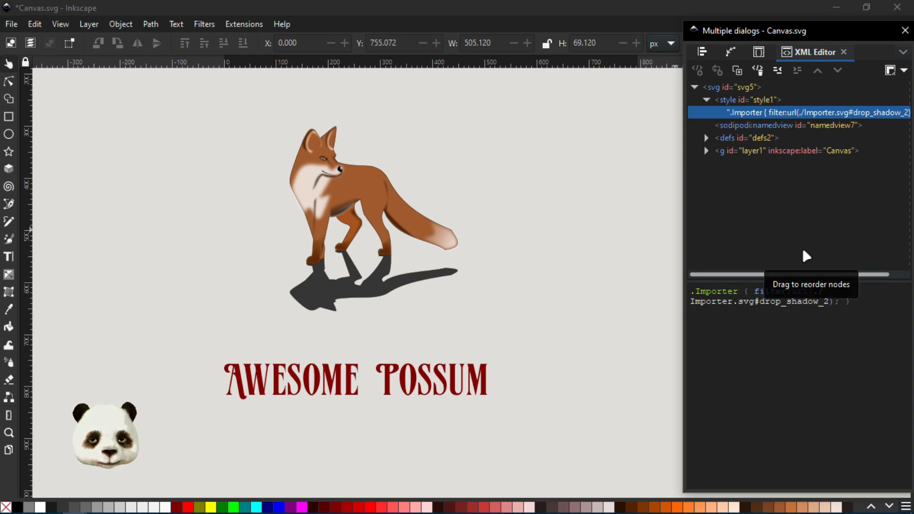
pyautogui.write('_shado')
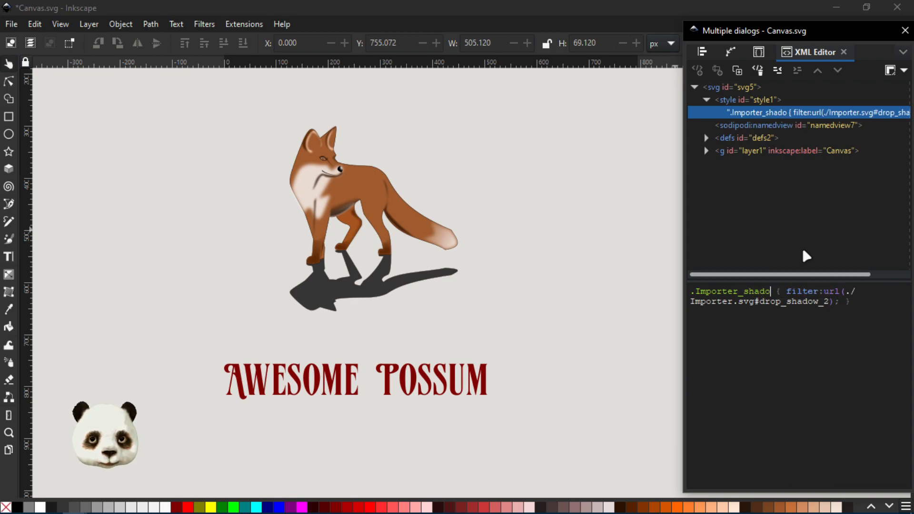
pyautogui.write('w_1')
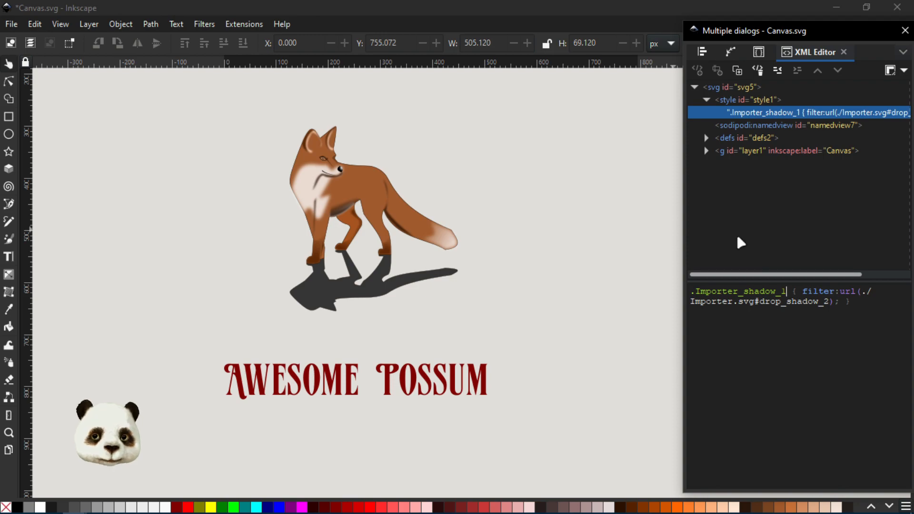
# Step: Duplicate the .Importer_shadow_1 rule below itself and name the copy .Importer_shadow_2
pyautogui.tripleClick(847, 305)
pyautogui.hotkey('ctrl', 'c')
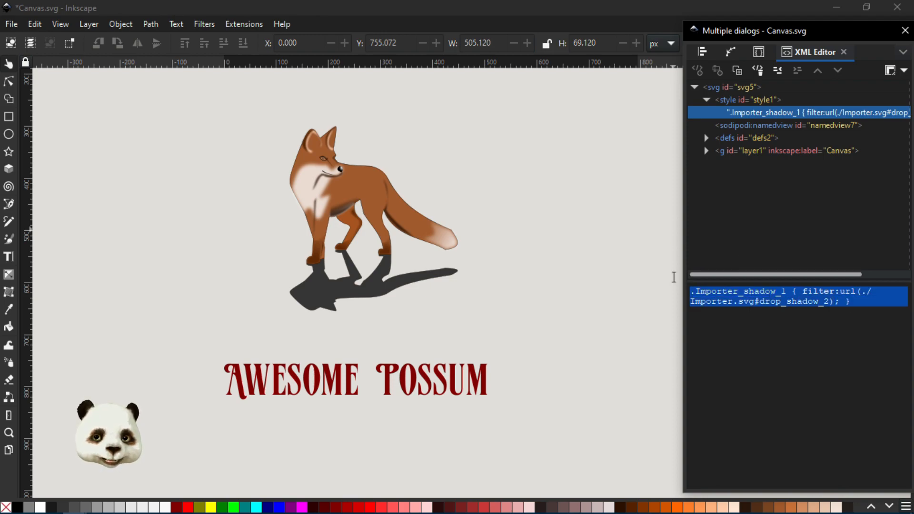
pyautogui.click(872, 301)
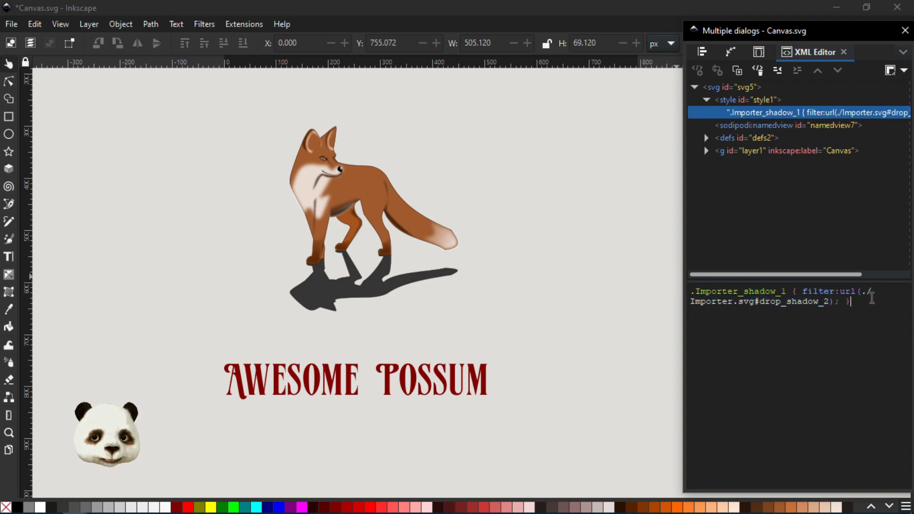
pyautogui.hotkey('ctrl', 'v')
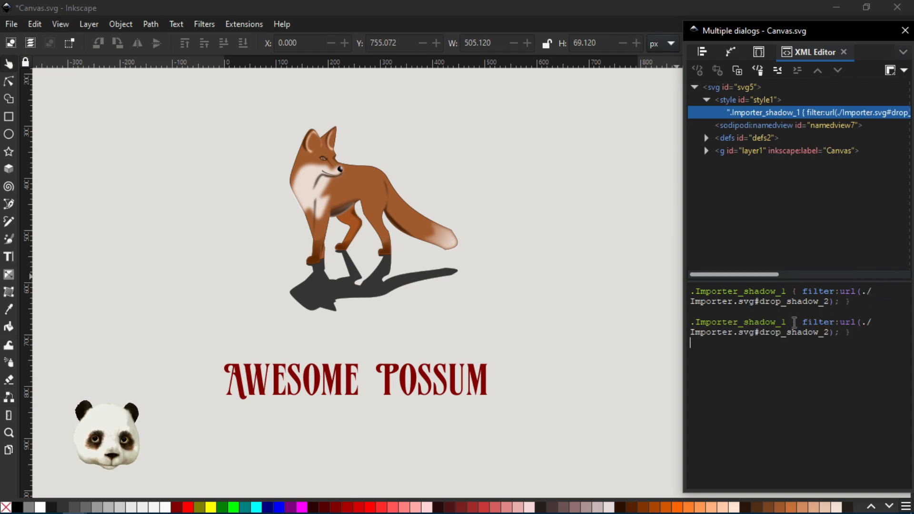
pyautogui.press('BackSpace')
pyautogui.write('2')
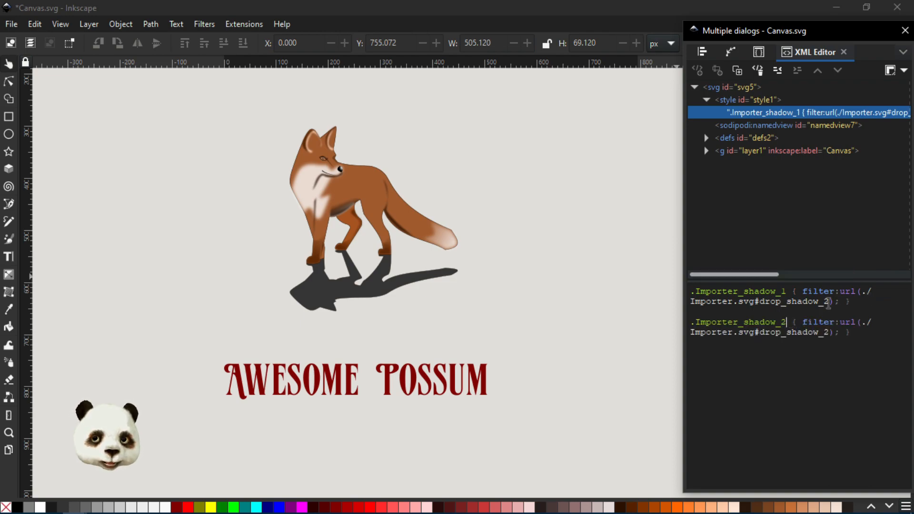
# Step: Point the .Importer_shadow_1 rule's filter to Importer.svg#drop_shadow_1 and save Canvas.svg
pyautogui.write('1')
pyautogui.hotkey('ctrl', 's')
# Step: Show Selectors and CSS again and add the fox to the .Importer_shadow_1 selector
pyautogui.click(766, 52)
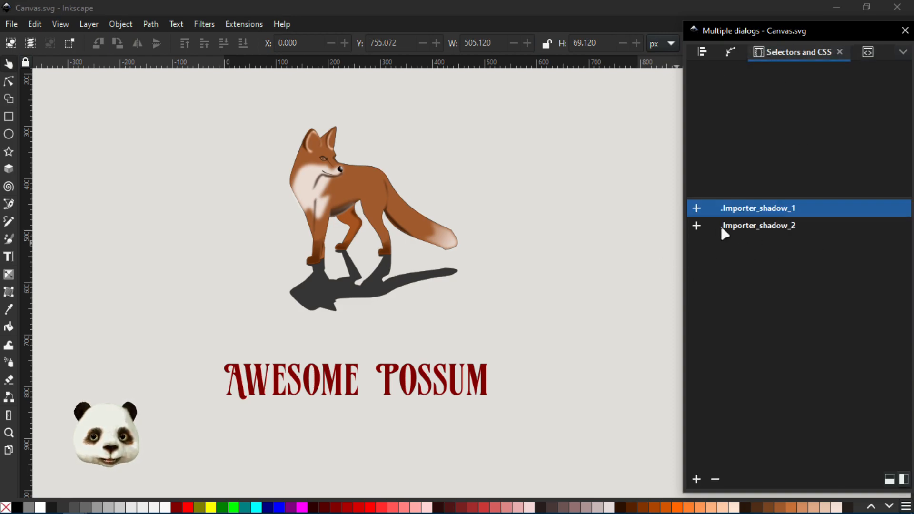
pyautogui.click(317, 201)
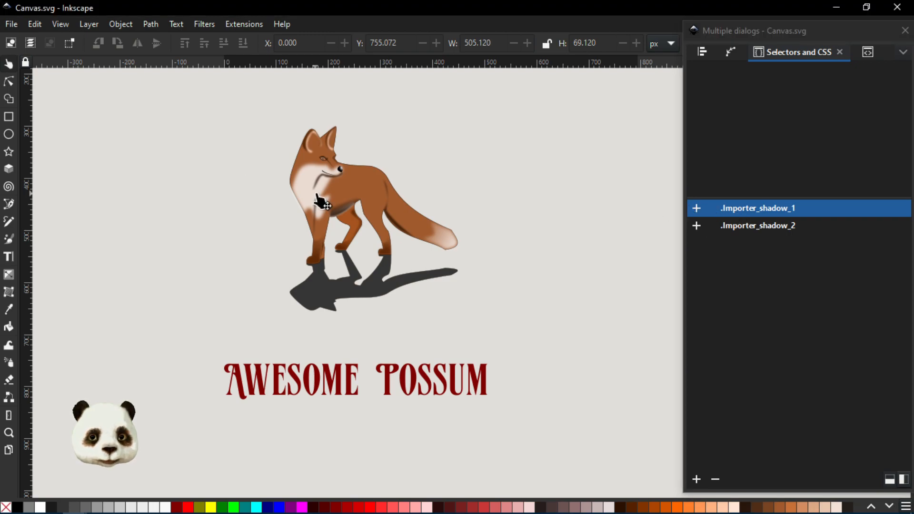
pyautogui.click(696, 208)
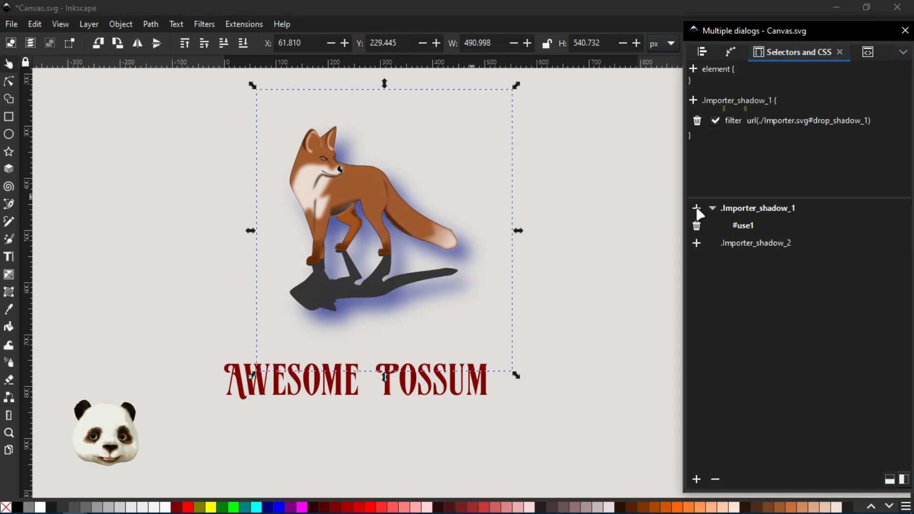
# Step: Add the Awesome Possum text to the .Importer_shadow_2 selector and save Canvas.svg
pyautogui.click(741, 242)
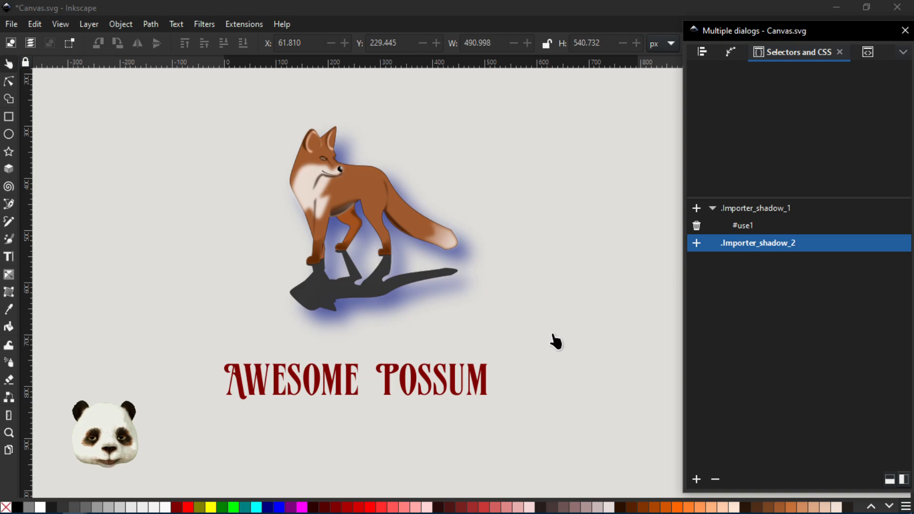
pyautogui.click(392, 380)
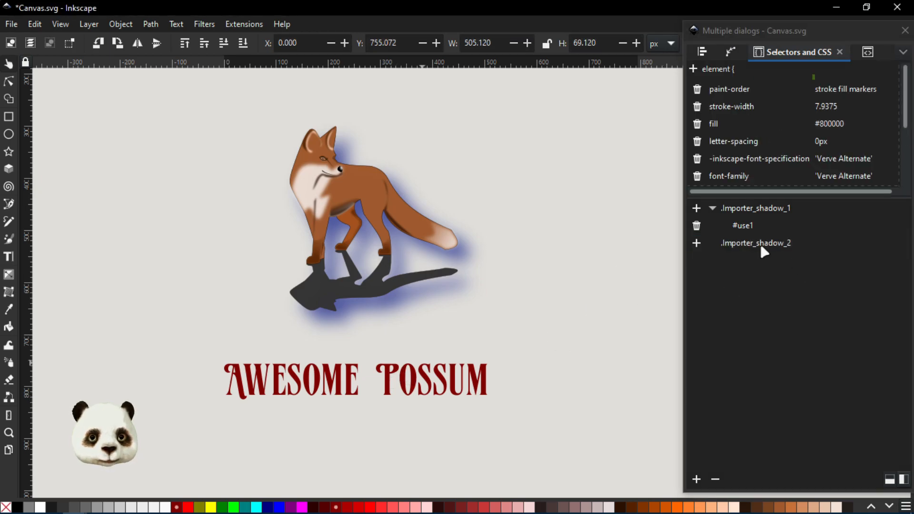
pyautogui.click(698, 245)
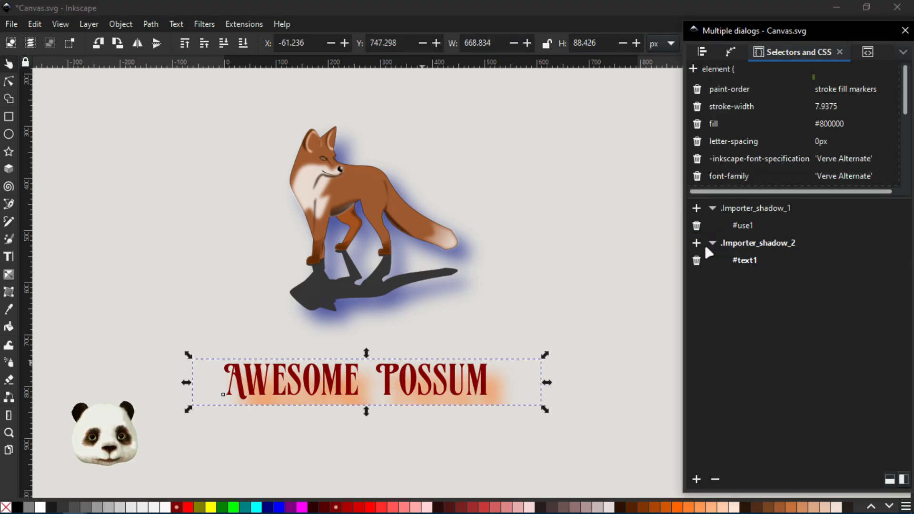
pyautogui.hotkey('ctrl', 's')
# Step: In Importer.svg, bring up the Filter Editor, set drop_shadow_2's Offset Delta X to 1 and try to set Delta Y to 1
pyautogui.press('super')
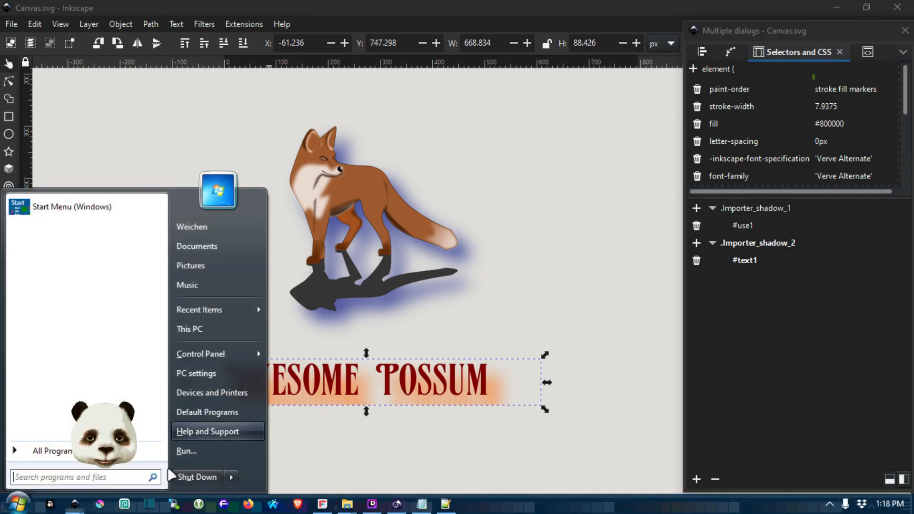
pyautogui.click(75, 504)
pyautogui.click(219, 452)
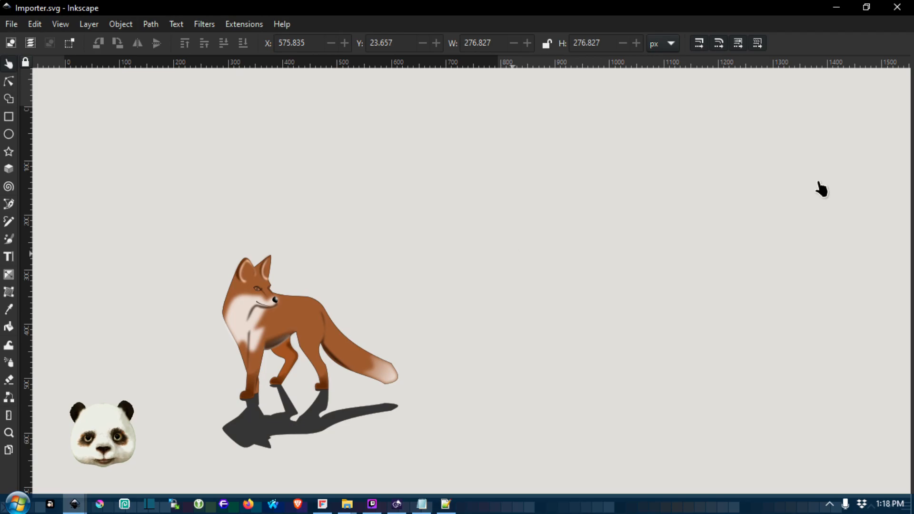
pyautogui.moveTo(451, 263); pyautogui.dragTo(573, 218)
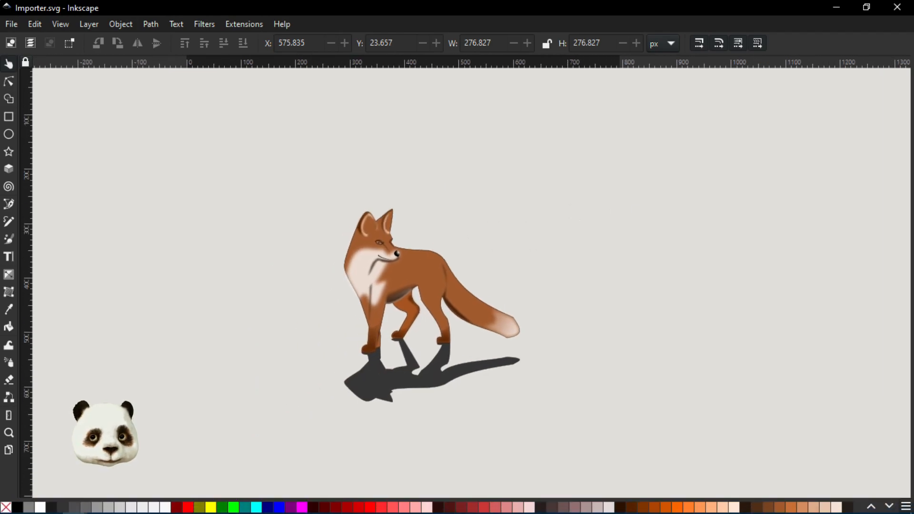
pyautogui.press('F12')
pyautogui.moveTo(912, 91); pyautogui.dragTo(518, 71)
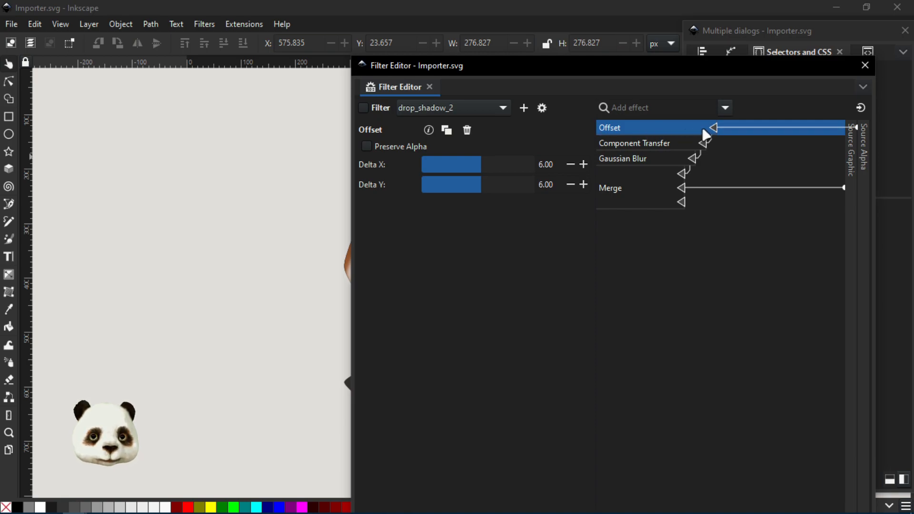
pyautogui.moveTo(556, 167); pyautogui.dragTo(526, 166)
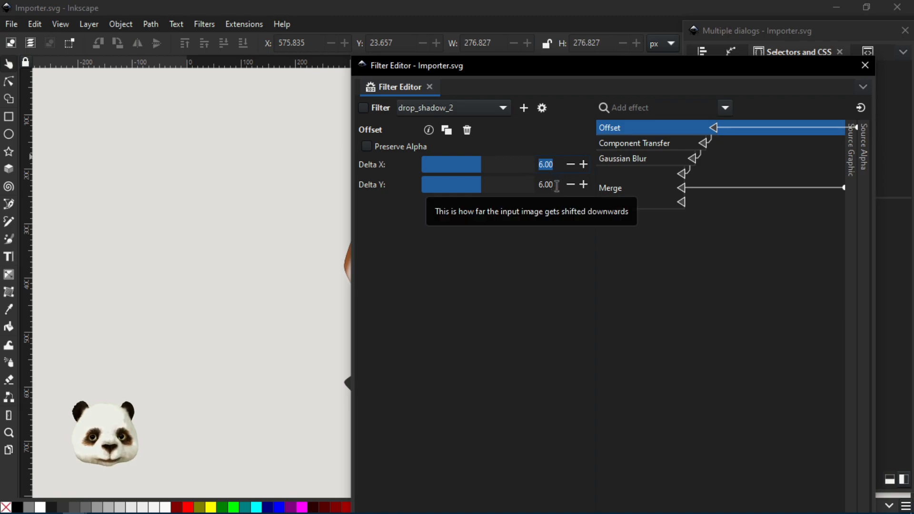
pyautogui.write('1')
pyautogui.press('Tab')
pyautogui.write('1')
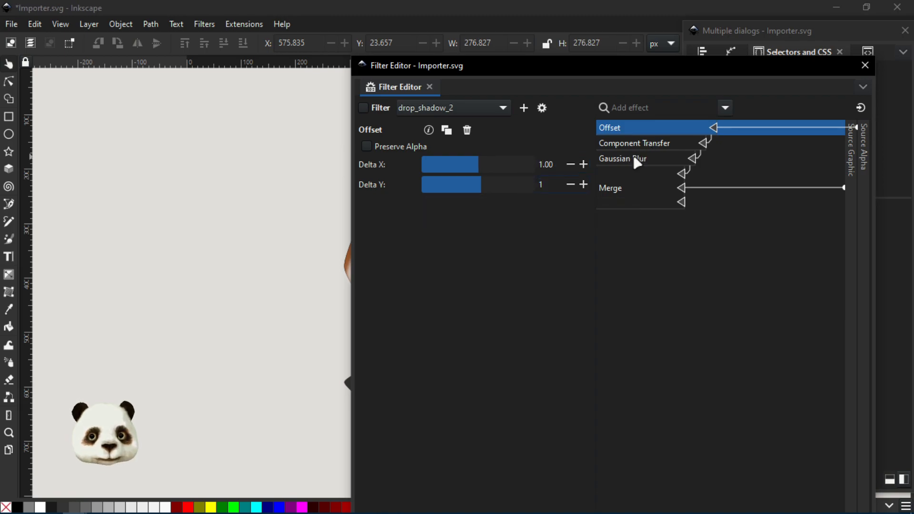
# Step: Set drop_shadow_2's Gaussian Blur size to 2 and save Importer.svg
pyautogui.click(634, 163)
pyautogui.moveTo(546, 152); pyautogui.dragTo(500, 152)
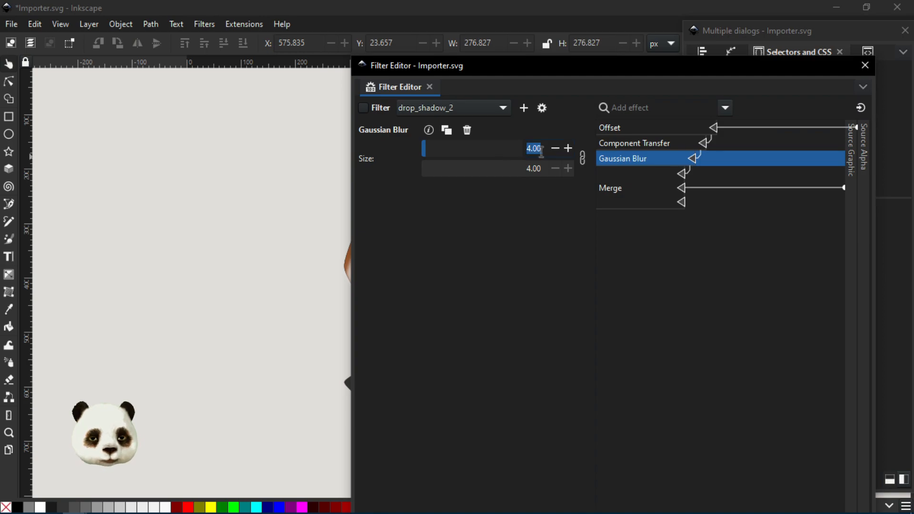
pyautogui.write('2')
pyautogui.hotkey('ctrl', 's')
pyautogui.press('Return')
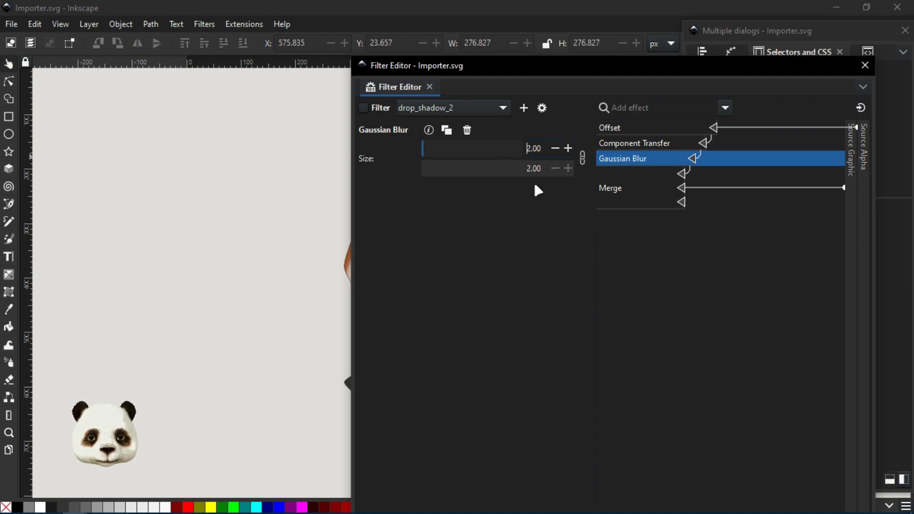
# Step: Move the Filter Editor out of the way, switch to Canvas.svg and revert it to reload the linked filters
pyautogui.moveTo(461, 62); pyautogui.dragTo(913, 70)
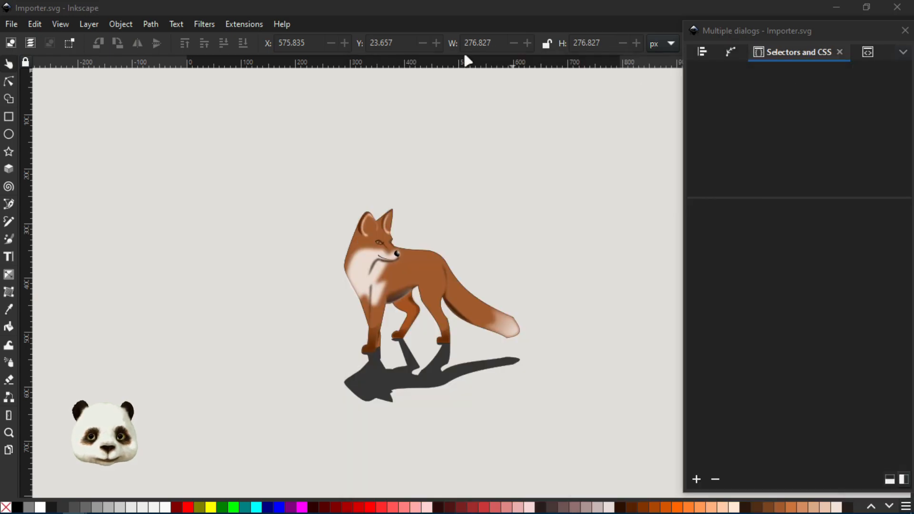
pyautogui.press('super')
pyautogui.click(77, 506)
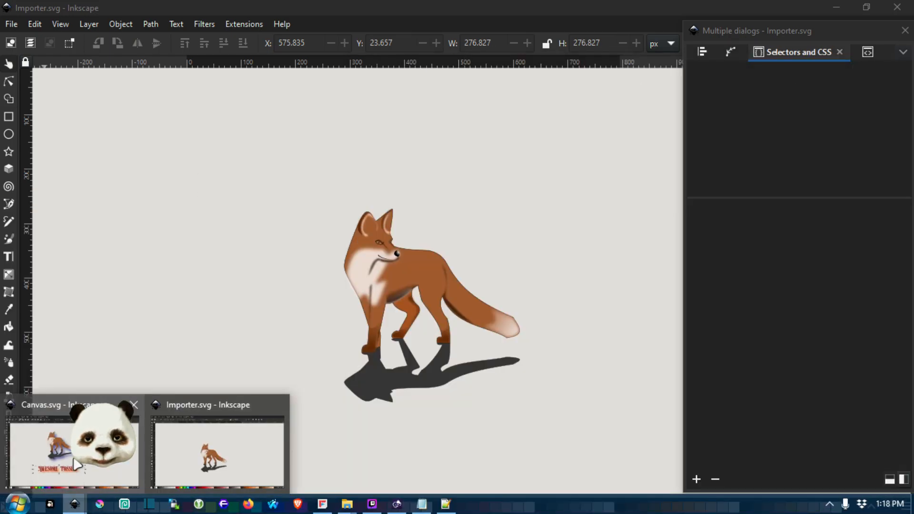
pyautogui.click(75, 464)
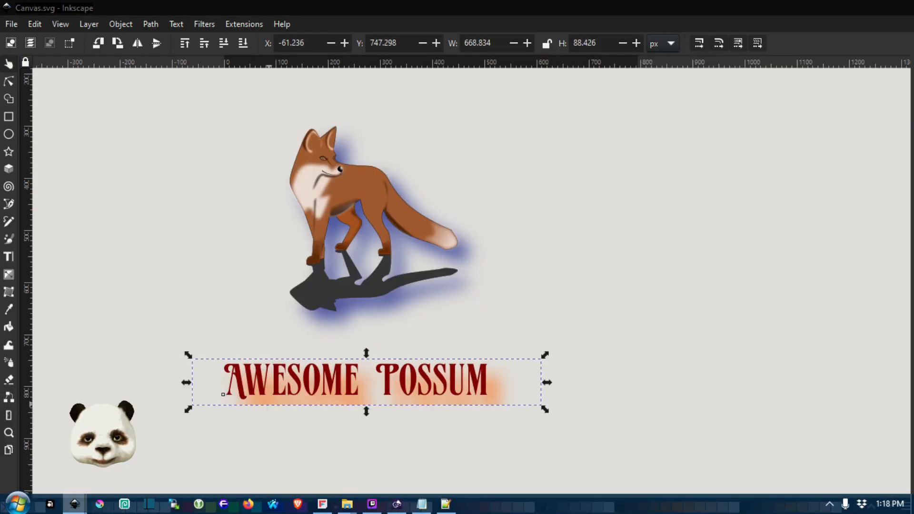
pyautogui.click(12, 24)
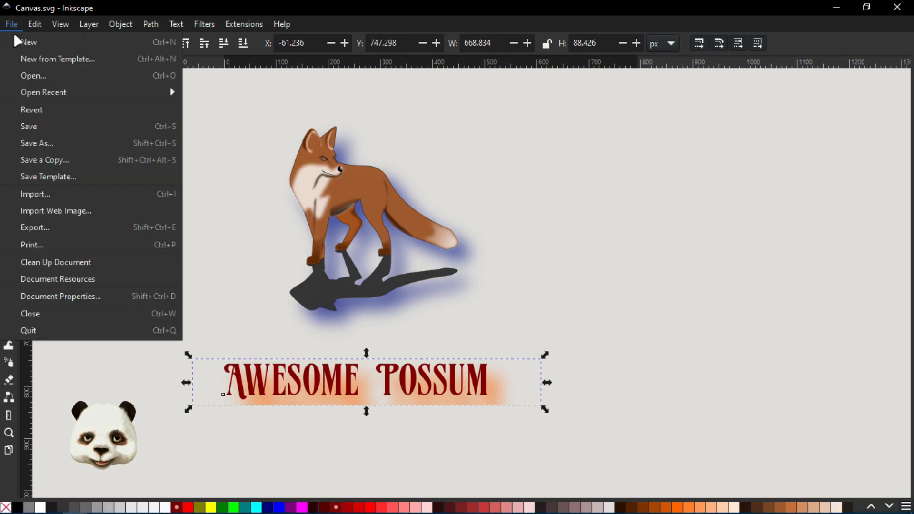
pyautogui.click(40, 109)
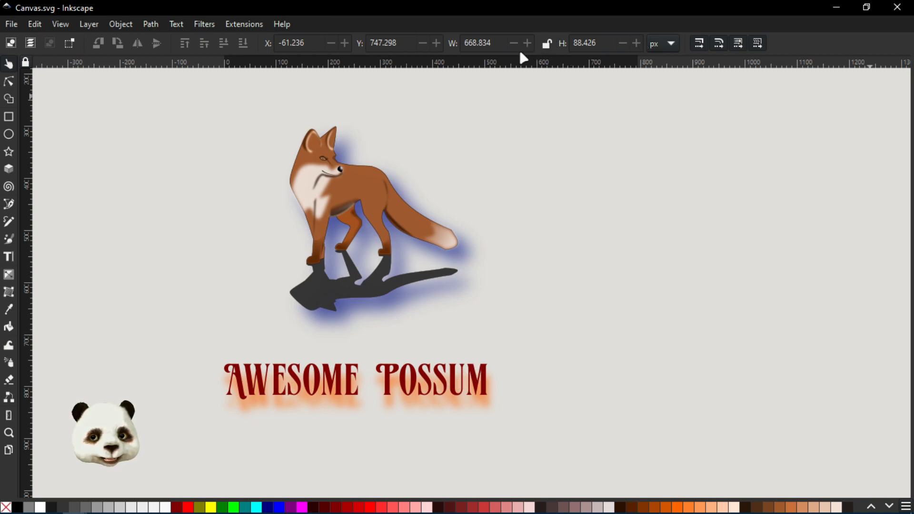
# Step: Return to Importer.svg's Filter Editor and reduce drop_shadow_2's Gaussian Blur size to 1
pyautogui.moveTo(87, 492)
pyautogui.press('super')
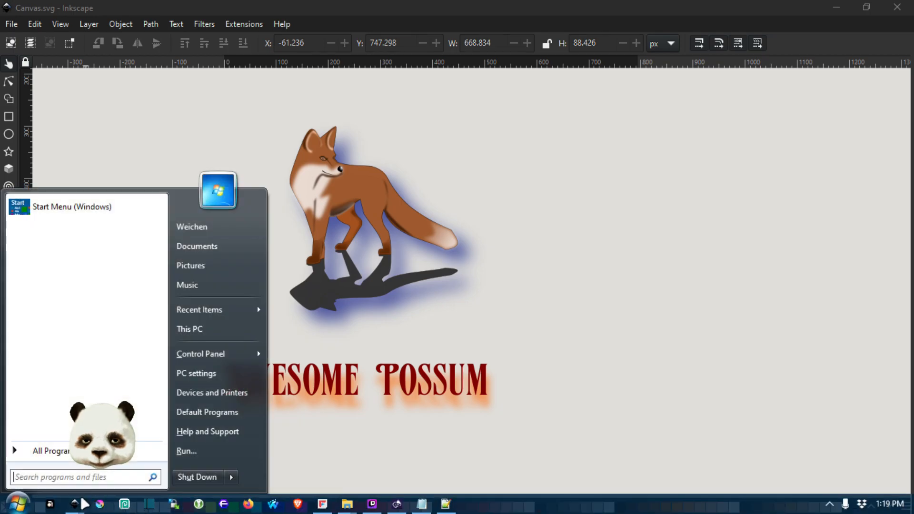
pyautogui.click(81, 504)
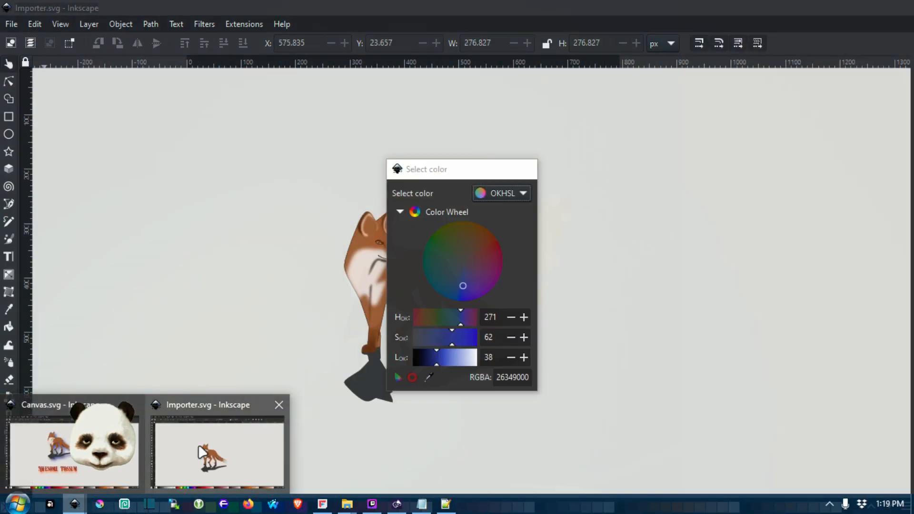
pyautogui.click(202, 452)
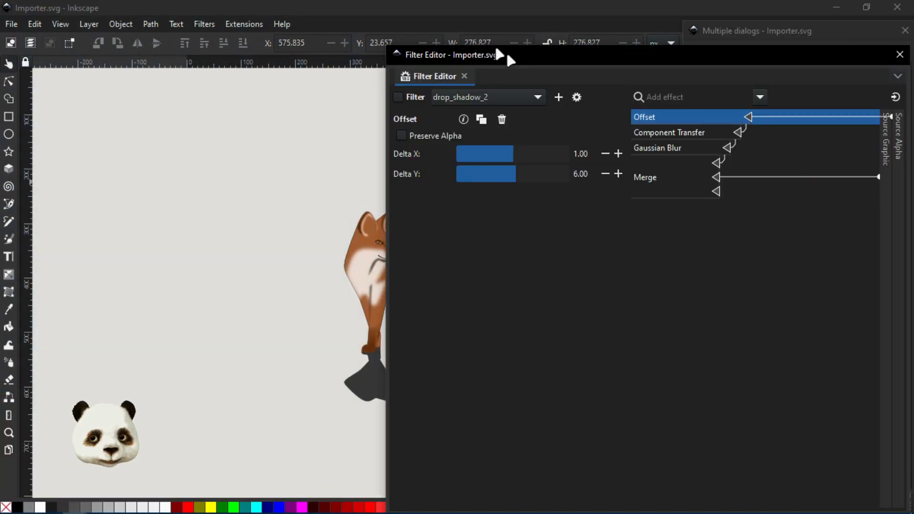
pyautogui.moveTo(500, 53); pyautogui.dragTo(469, 44)
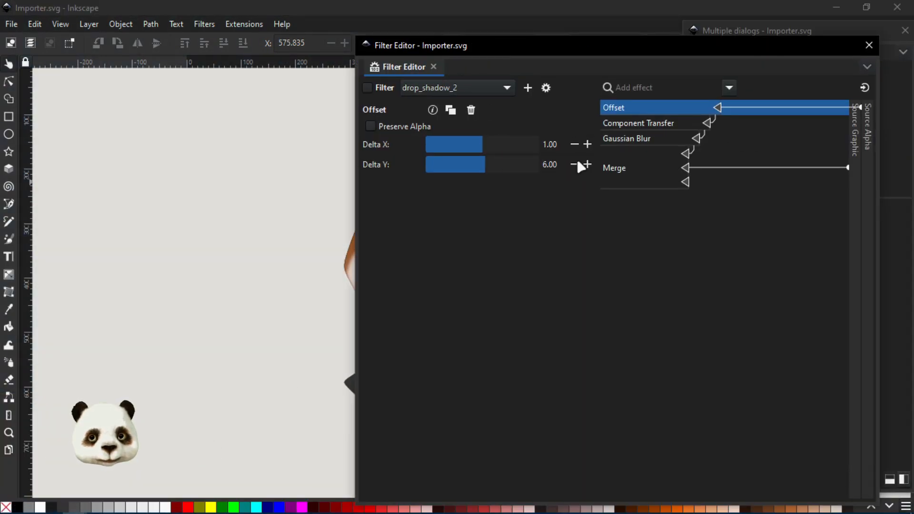
pyautogui.click(636, 125)
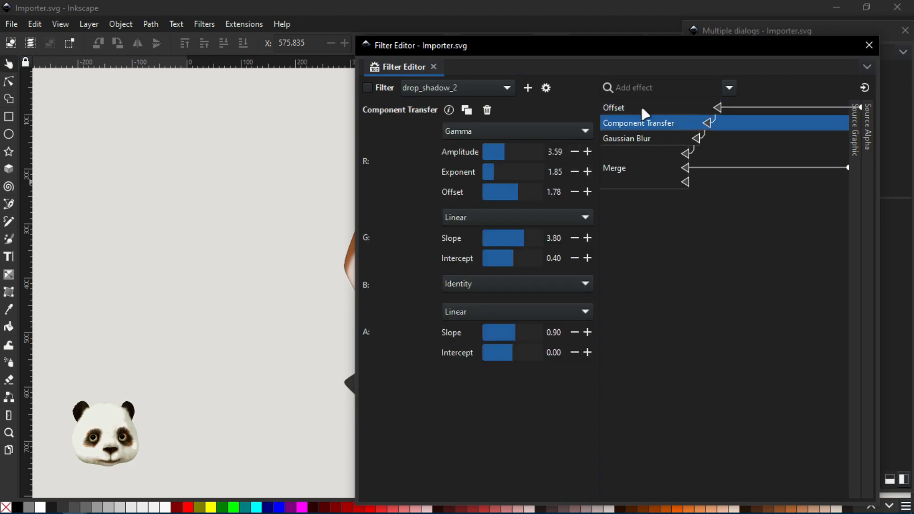
pyautogui.click(628, 140)
pyautogui.click(560, 129)
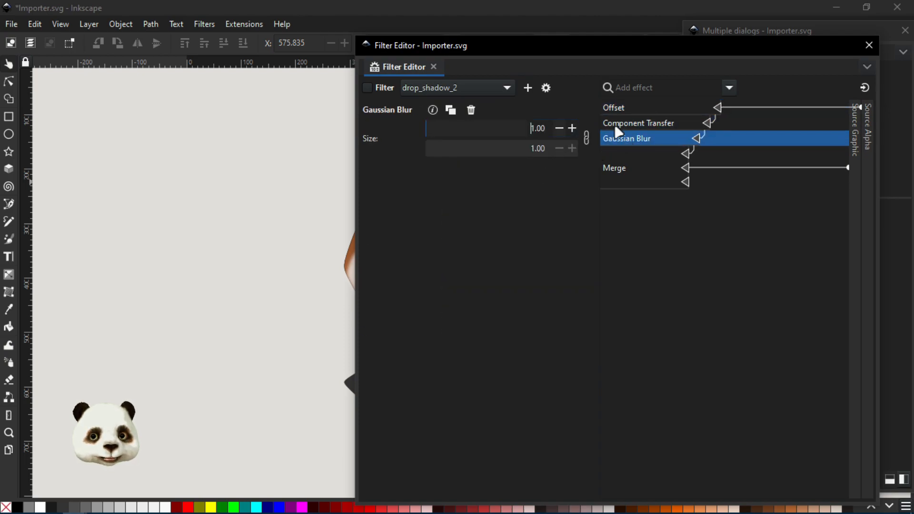
# Step: Set the Offset effect's Delta Y to 1 in drop_shadow_2 and save Importer.svg
pyautogui.click(664, 123)
pyautogui.click(619, 108)
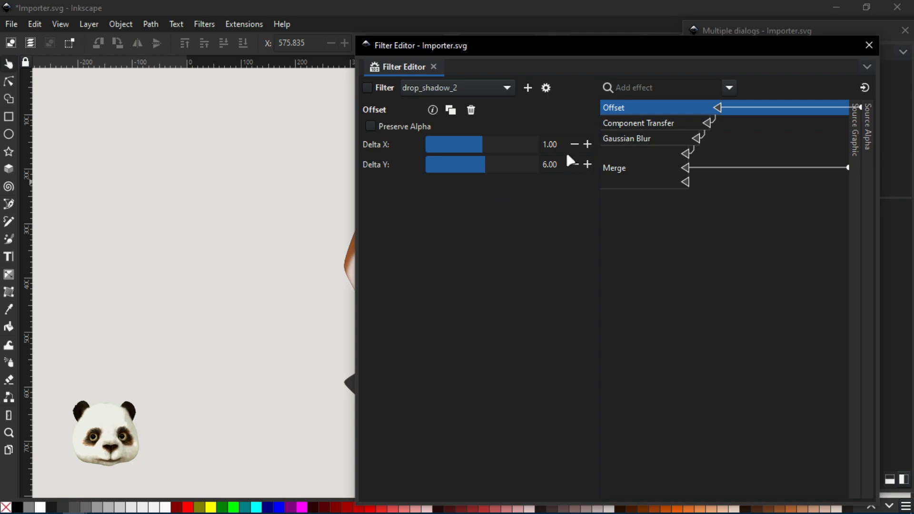
pyautogui.doubleClick(563, 164)
pyautogui.write('1')
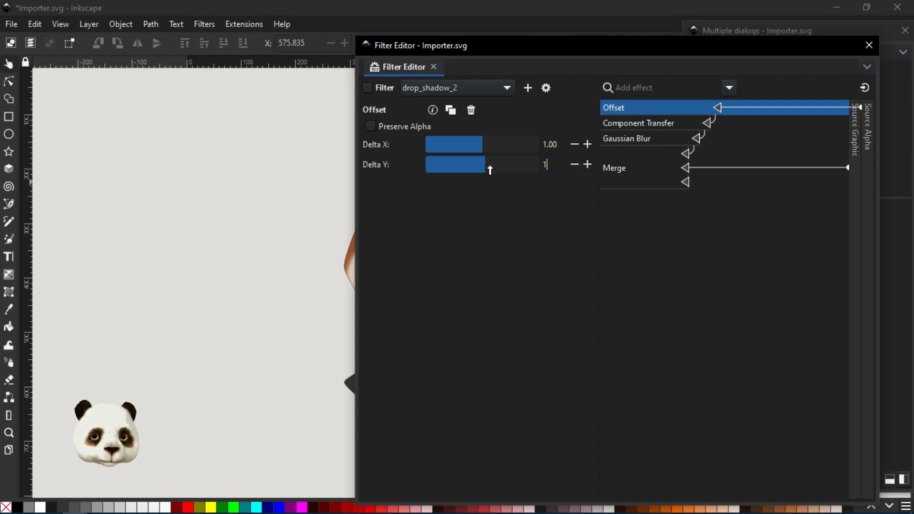
pyautogui.press('Return')
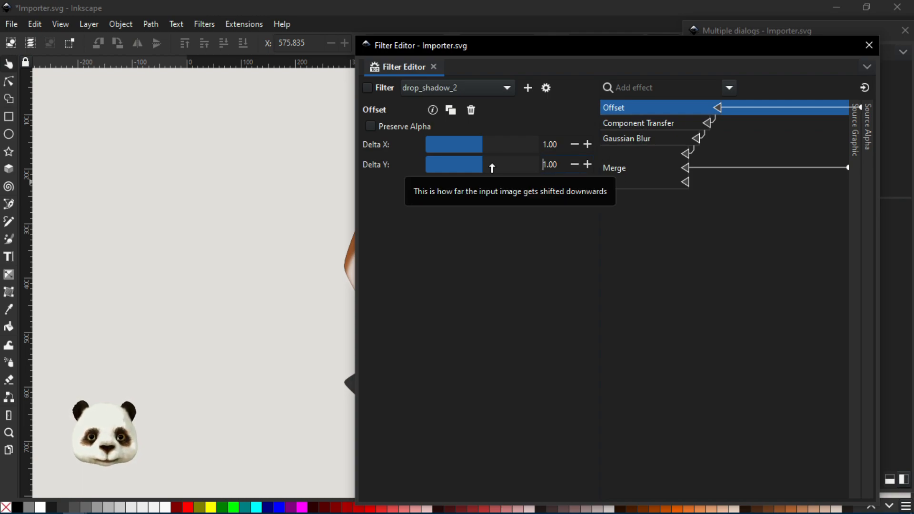
pyautogui.hotkey('ctrl', 's')
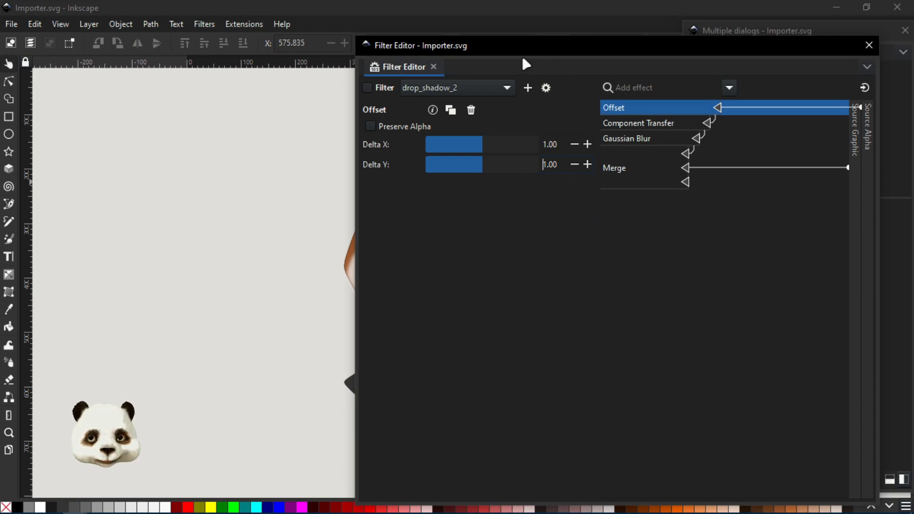
# Step: Clear the Filter Editor from view, go back to Canvas.svg and revert it again to load the tightened text shadow
pyautogui.moveTo(485, 51); pyautogui.dragTo(913, 66)
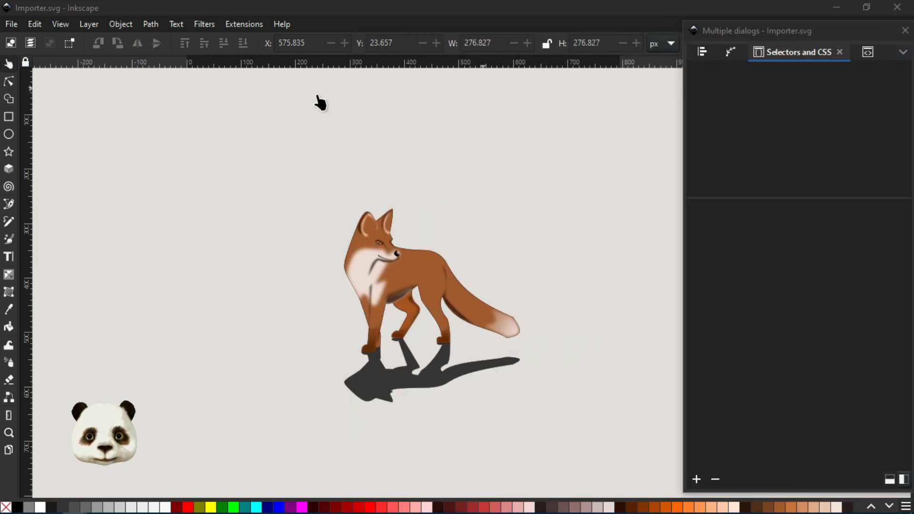
pyautogui.press('super')
pyautogui.click(68, 506)
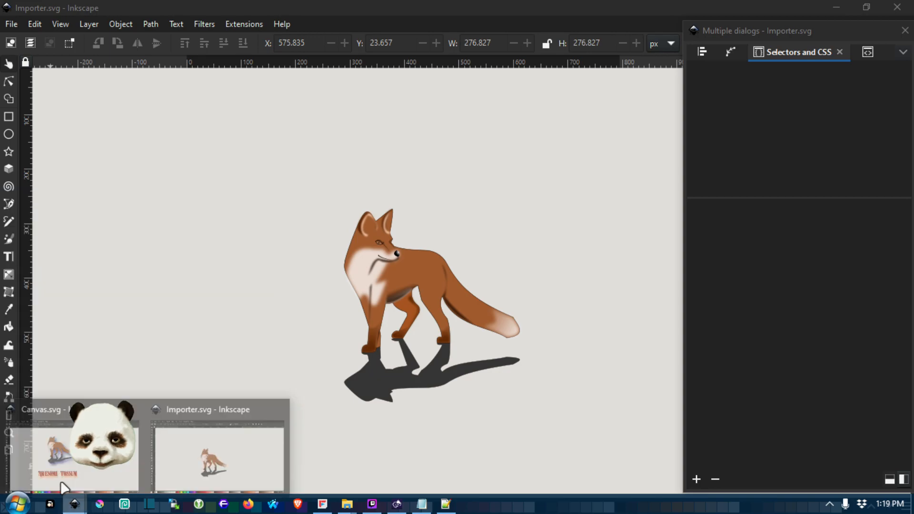
pyautogui.click(59, 457)
pyautogui.click(11, 24)
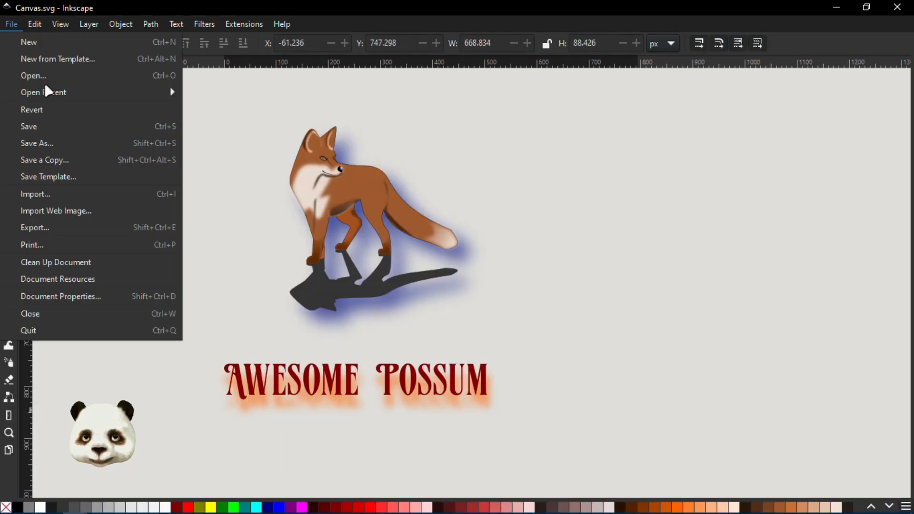
pyautogui.click(38, 111)
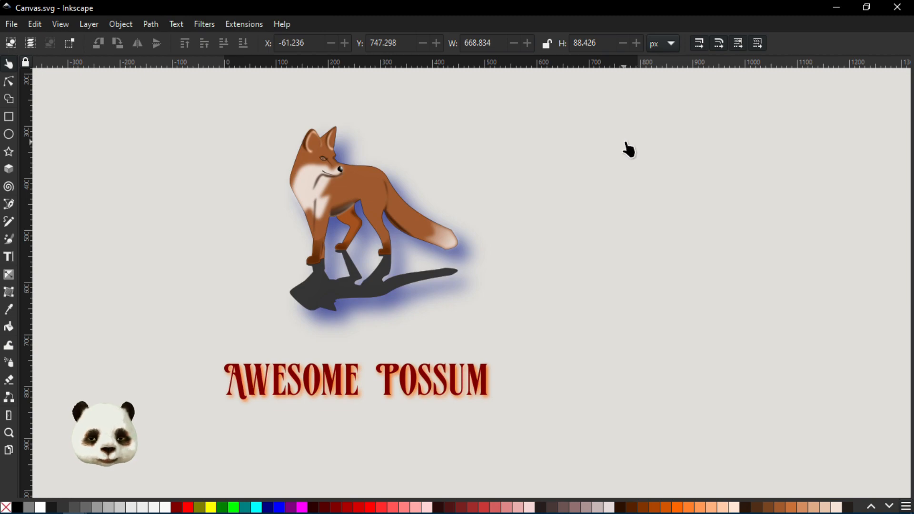
# Step: Try ^_^ and :D at the end of the Awesome Possum text, replacing them with LOL
pyautogui.click(485, 380)
pyautogui.doubleClick(485, 379)
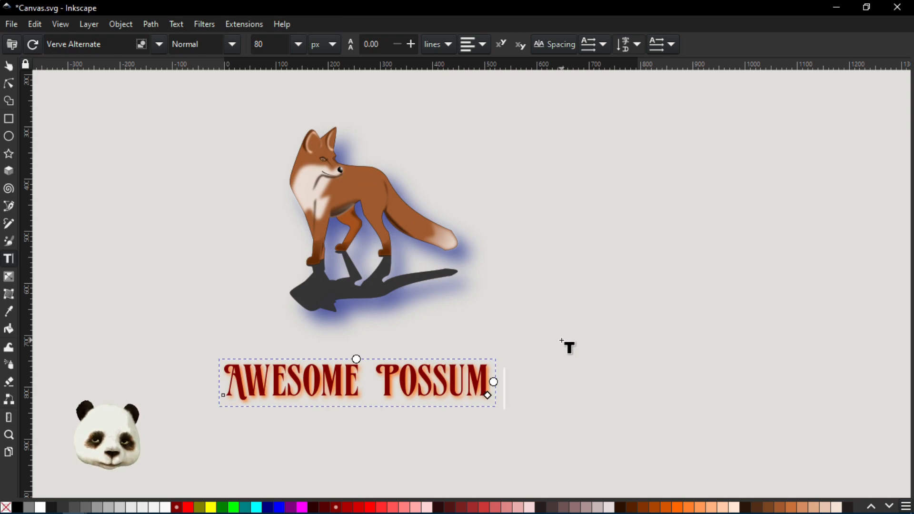
pyautogui.write('^_^')
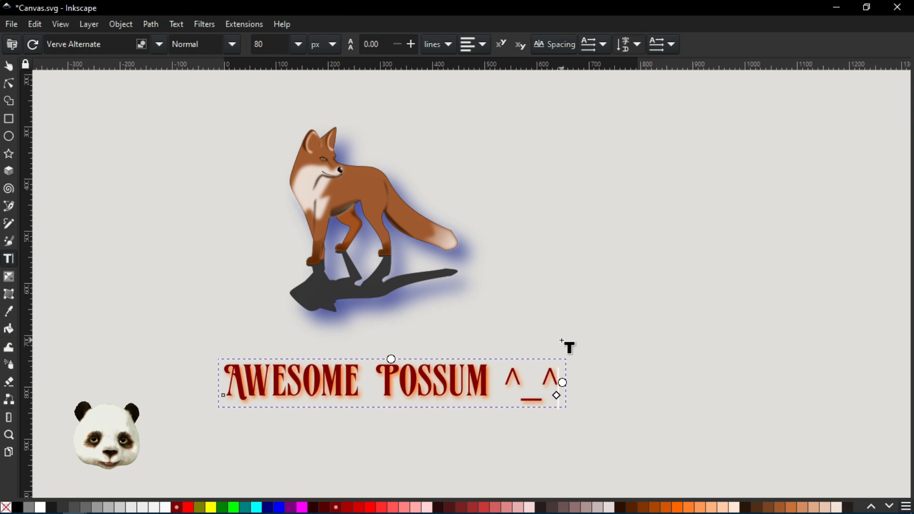
pyautogui.press('BackSpace')
pyautogui.press('BackSpace')
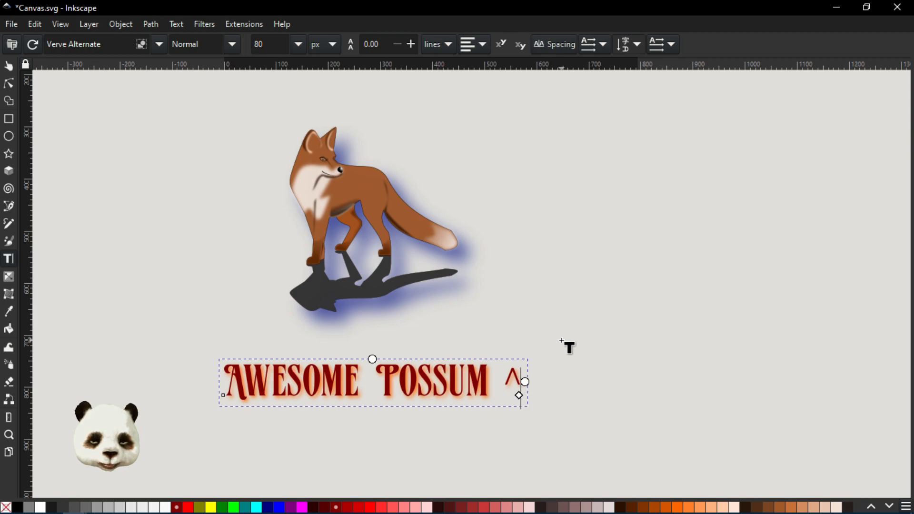
pyautogui.press('BackSpace')
pyautogui.write(':D')
pyautogui.press('BackSpace')
pyautogui.press('BackSpace')
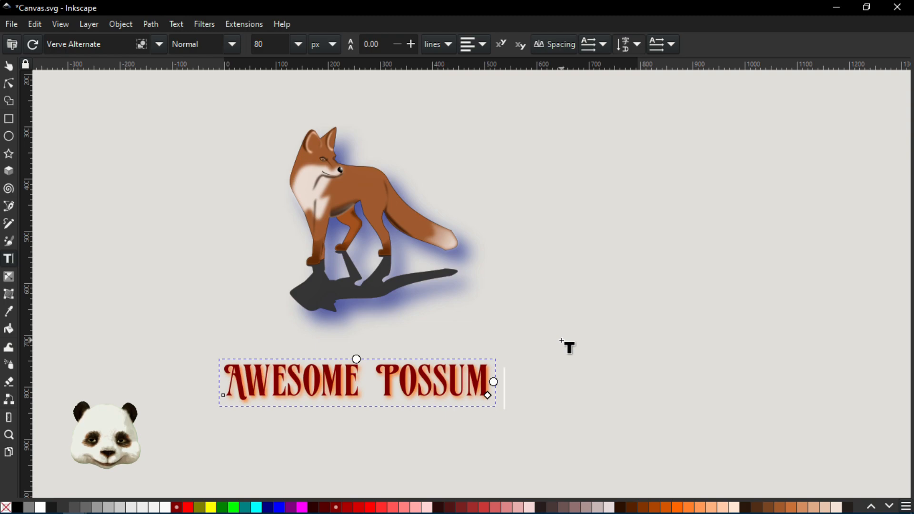
pyautogui.write('LOL')
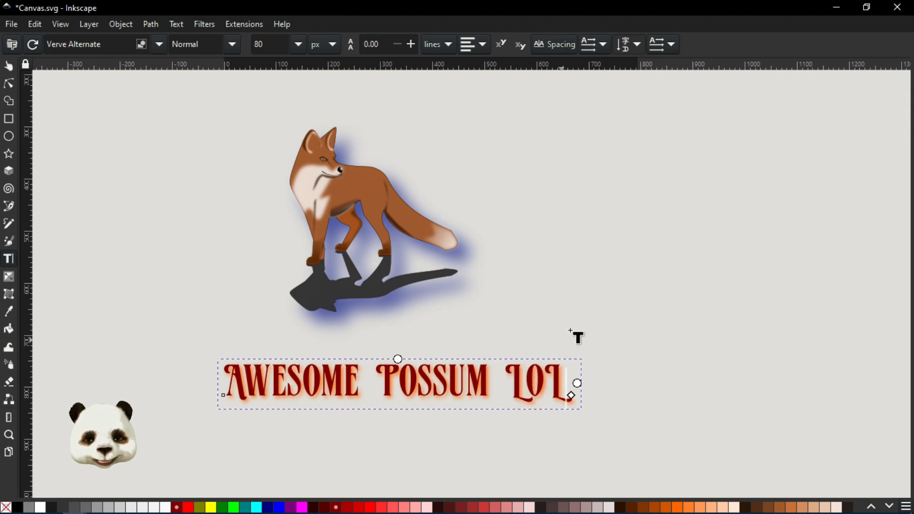
# Step: Shift the Awesome Possum LOL text slightly lower beneath the fox and save Canvas.svg with Selectors and CSS showing
pyautogui.click(9, 66)
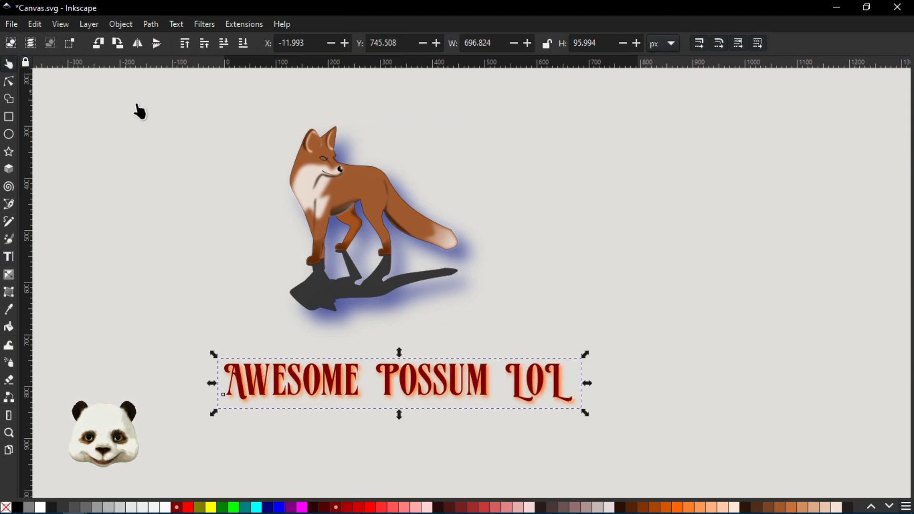
pyautogui.click(484, 316)
pyautogui.moveTo(419, 396)
pyautogui.mouseDown()
pyautogui.moveTo(453, 404)
pyautogui.moveTo(426, 408)
pyautogui.mouseUp()
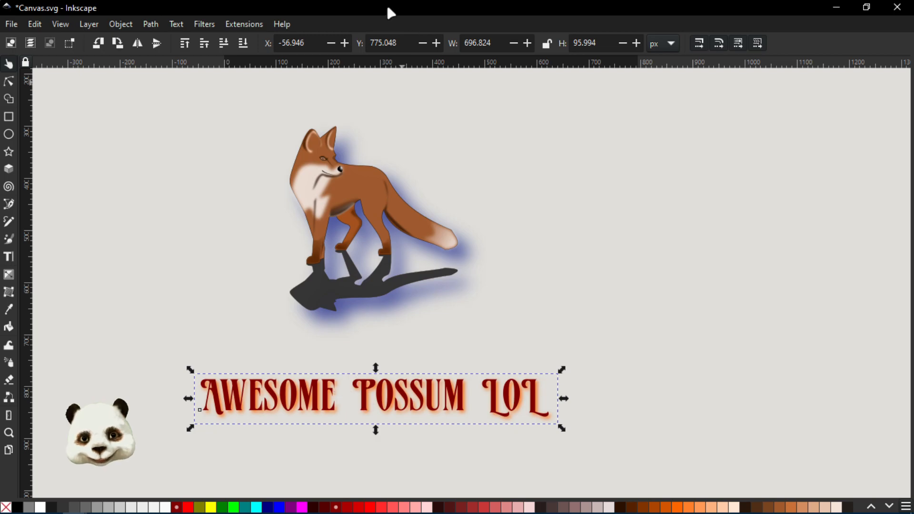
pyautogui.hotkey('ctrl', 'shift', 'q')
pyautogui.hotkey('ctrl', 's')
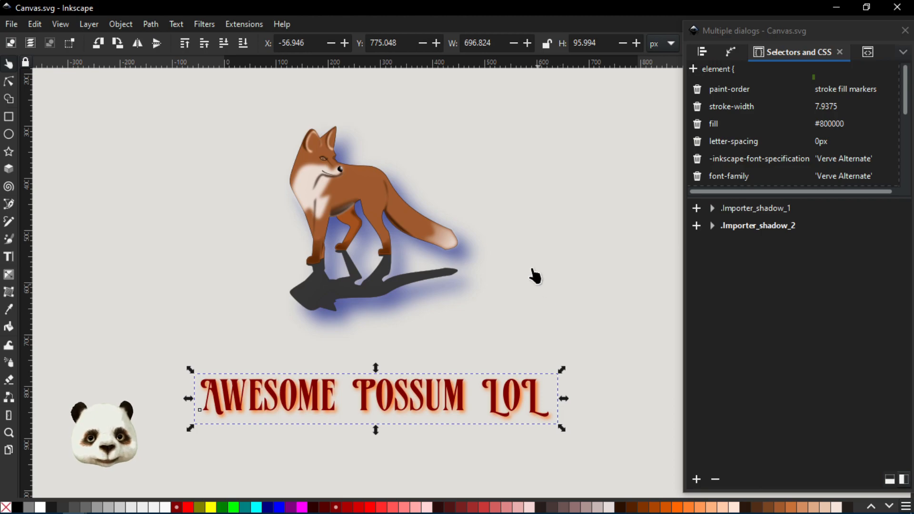
# Step: Replace Possum LOL with Foxo in the text and reposition the shortened line centrally beneath the fox
pyautogui.scroll(-1, 533, 274)
pyautogui.moveTo(524, 233); pyautogui.dragTo(506, 252)
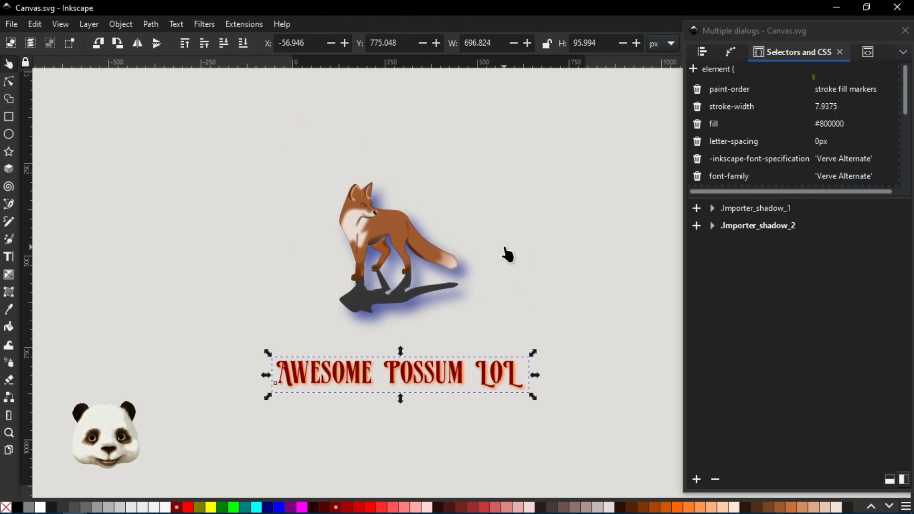
pyautogui.doubleClick(432, 381)
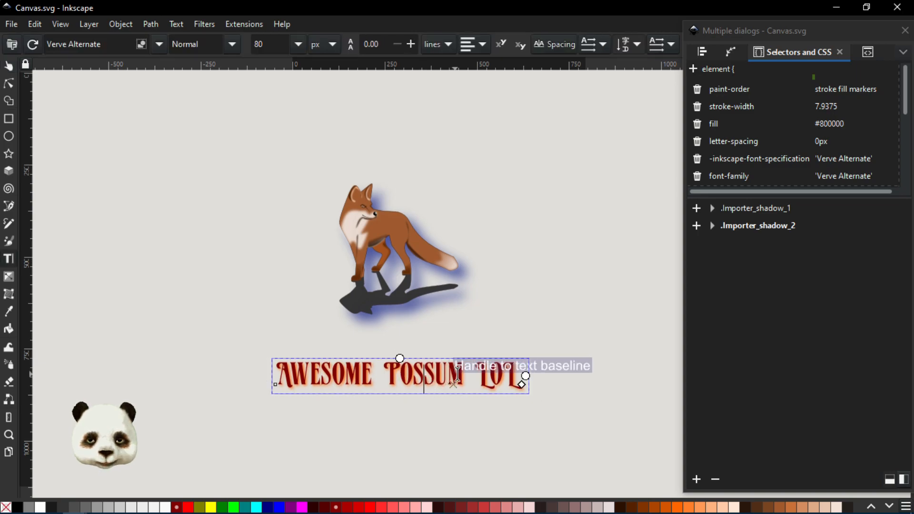
pyautogui.moveTo(400, 366); pyautogui.dragTo(524, 380)
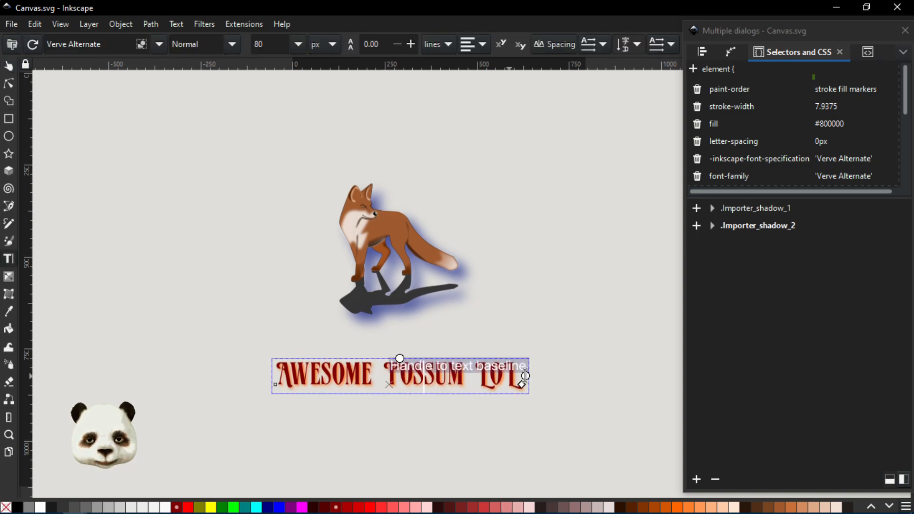
pyautogui.write('TOXO')
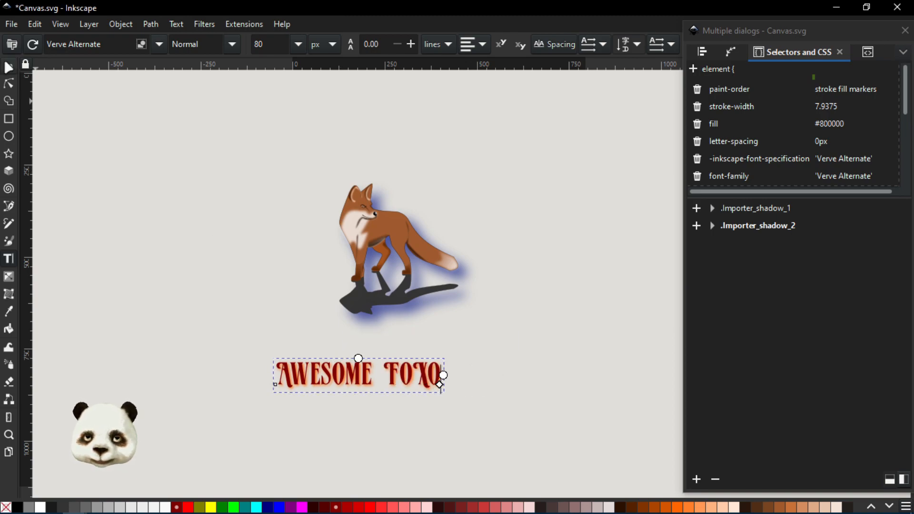
pyautogui.press('F1')
pyautogui.moveTo(347, 378); pyautogui.dragTo(393, 372)
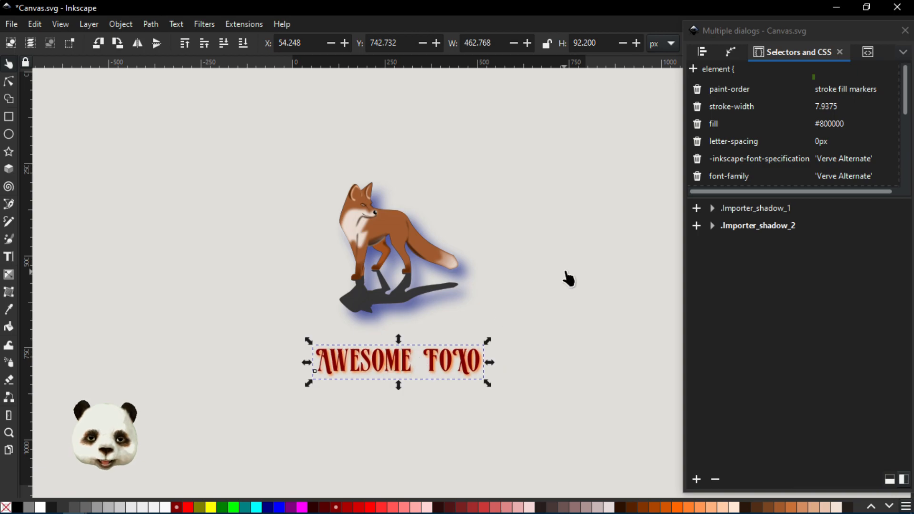
pyautogui.click(568, 279)
pyautogui.scroll(1, 536, 326)
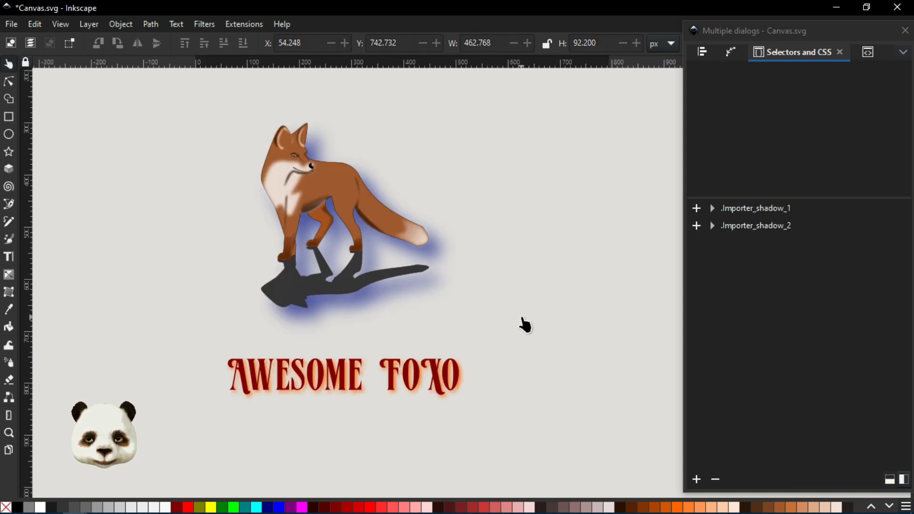
pyautogui.scroll(1, 531, 329)
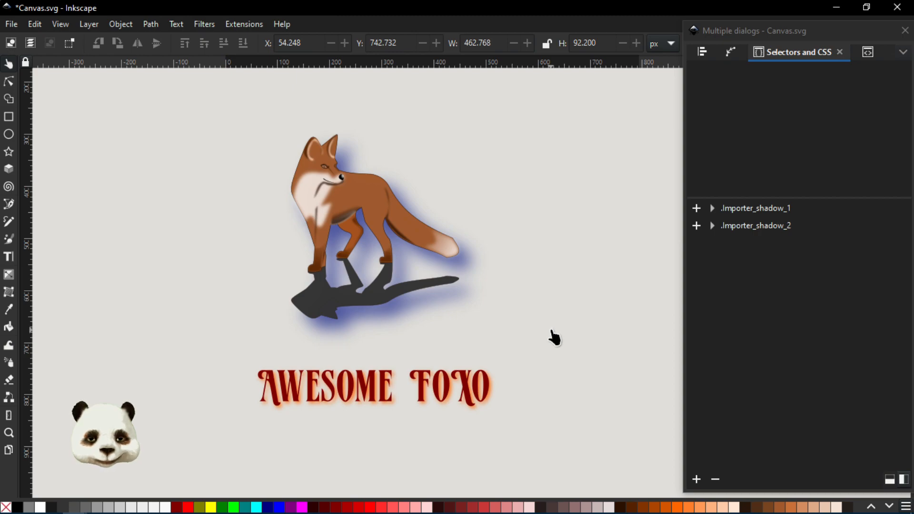
# Step: Draw a large rectangle over the artwork and set its size to 1920 by 1080 px
pyautogui.scroll(-3, 553, 334)
pyautogui.click(8, 117)
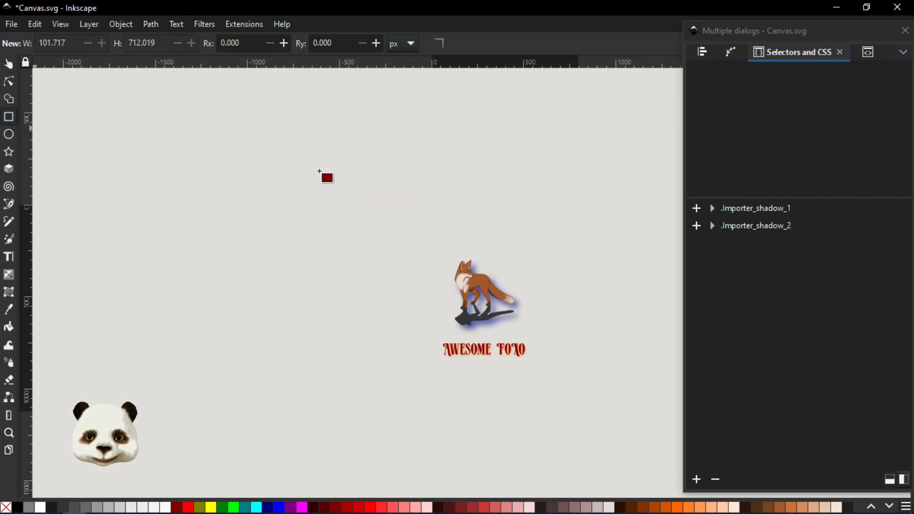
pyautogui.moveTo(329, 158)
pyautogui.mouseDown()
pyautogui.moveTo(659, 439)
pyautogui.moveTo(653, 433)
pyautogui.mouseUp()
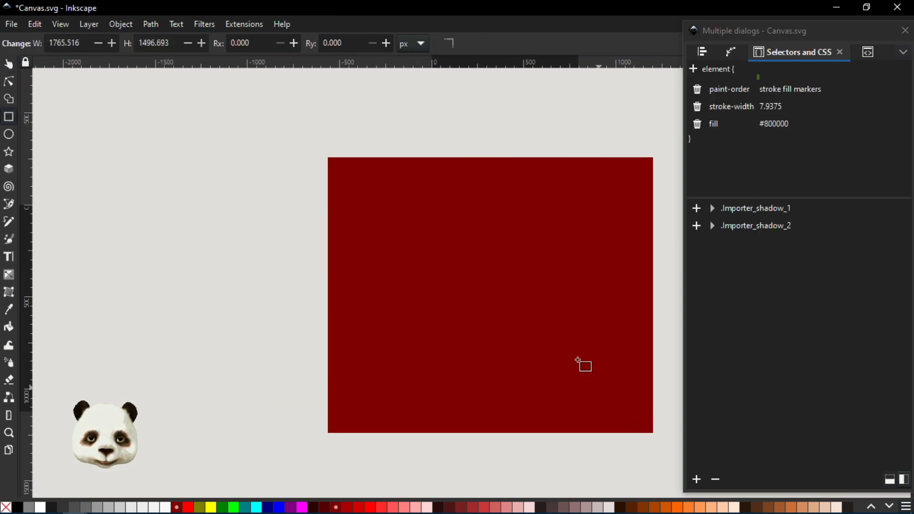
pyautogui.doubleClick(80, 43)
pyautogui.write('1920')
pyautogui.press('Tab')
pyautogui.write('108')
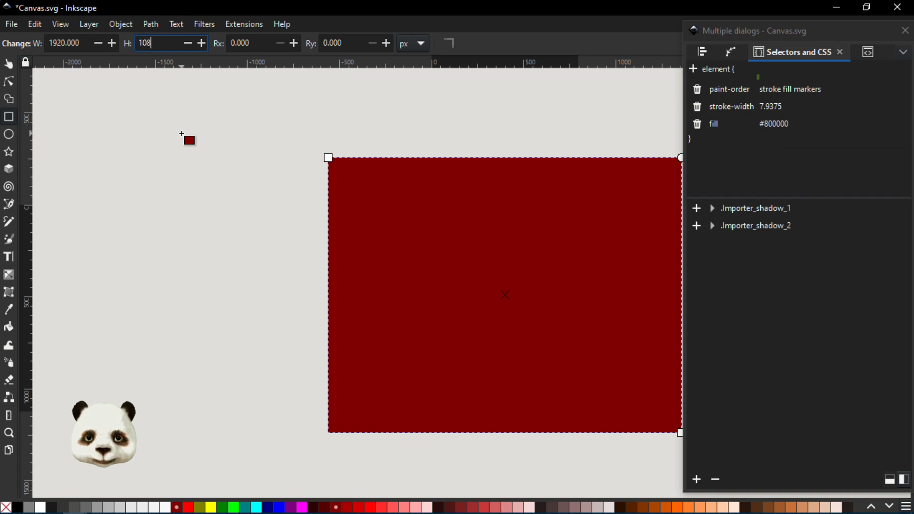
pyautogui.write('0')
pyautogui.press('Return')
pyautogui.press('s')
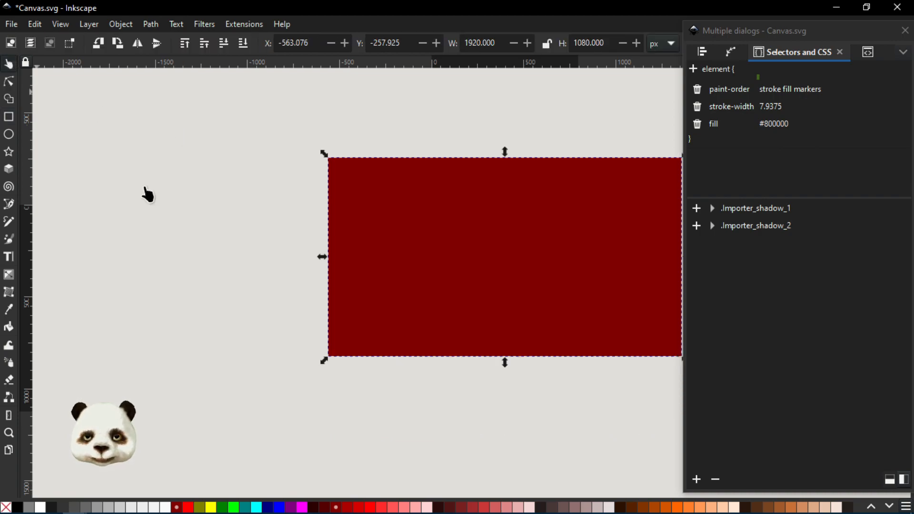
# Step: Fill the rectangle with #1a1a1a, place it behind the fox and text as a dark background, and save Canvas.svg
pyautogui.click(49, 508)
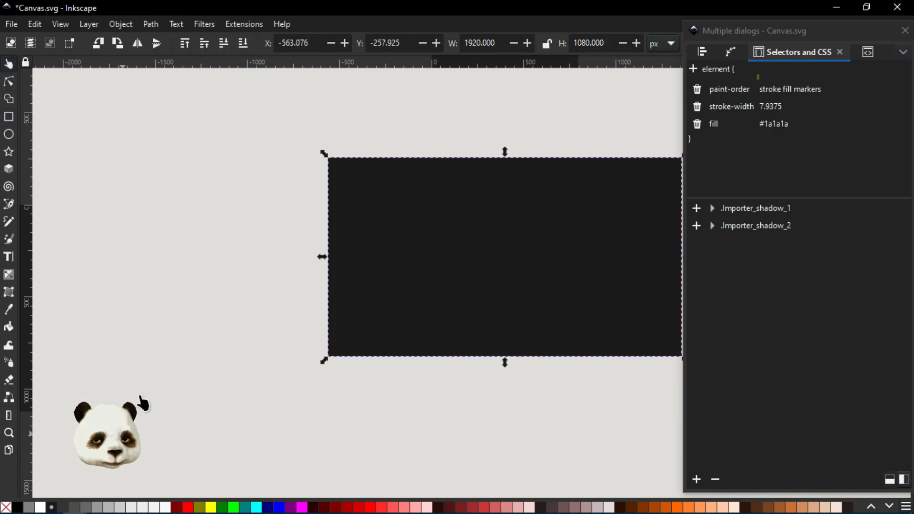
pyautogui.press('End')
pyautogui.moveTo(625, 228); pyautogui.dragTo(638, 316)
pyautogui.scroll(3, 560, 341)
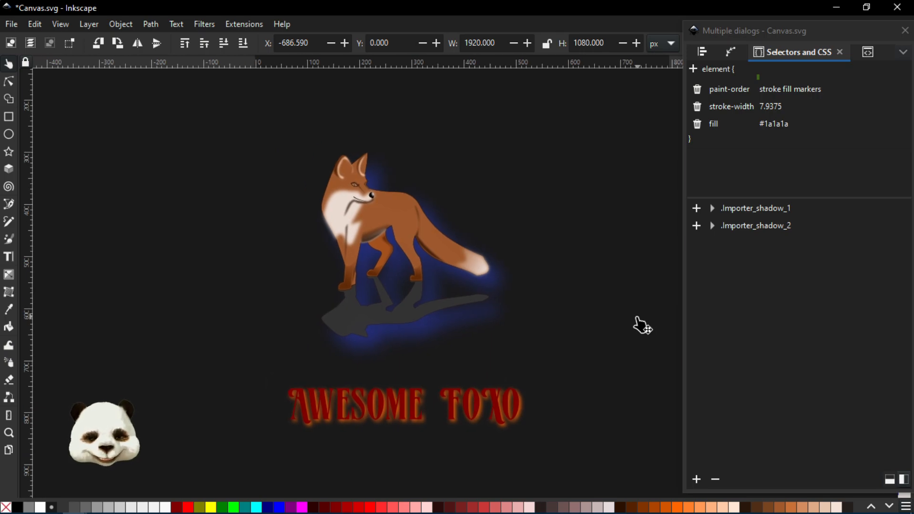
pyautogui.moveTo(620, 277)
pyautogui.mouseDown()
pyautogui.moveTo(621, 306)
pyautogui.moveTo(610, 273)
pyautogui.mouseUp()
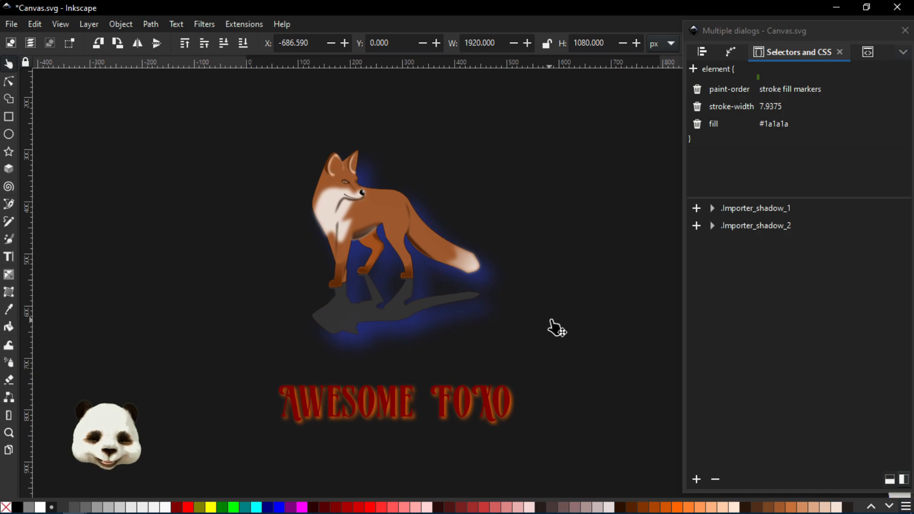
pyautogui.hotkey('ctrl', 's')
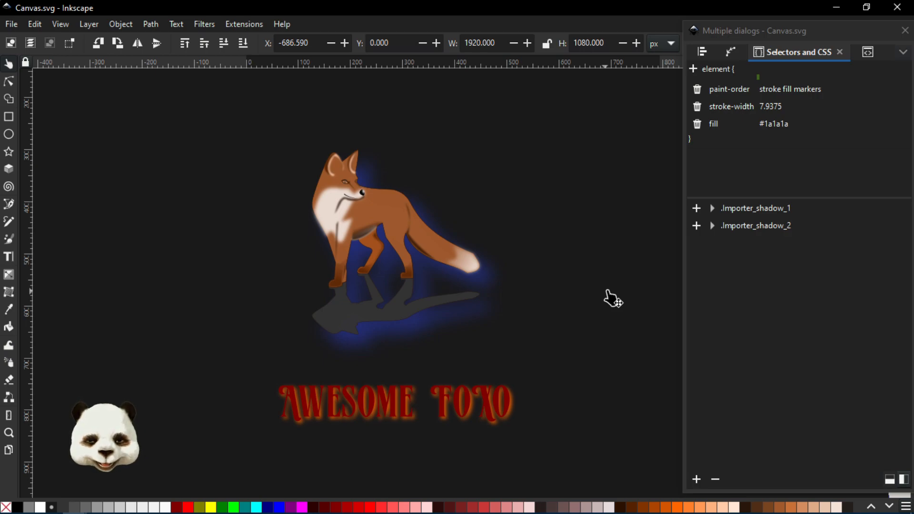
pyautogui.press('super')
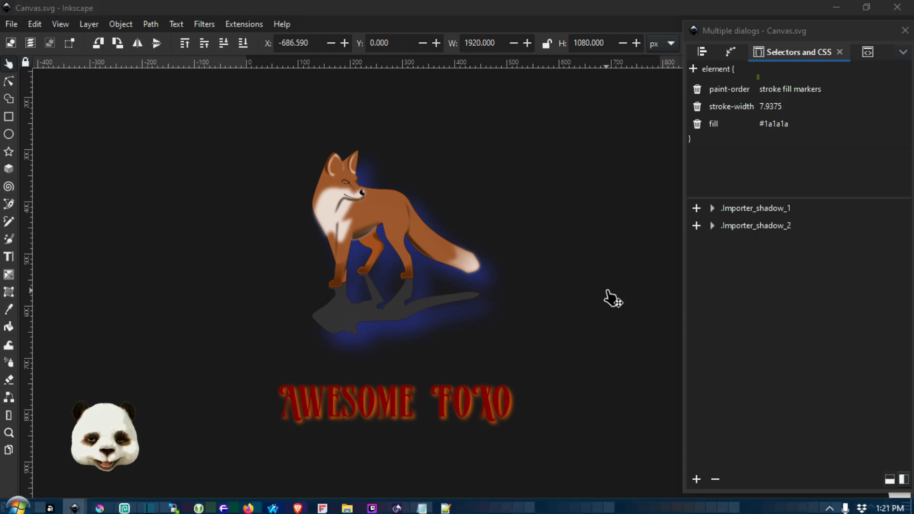
pyautogui.click(373, 505)
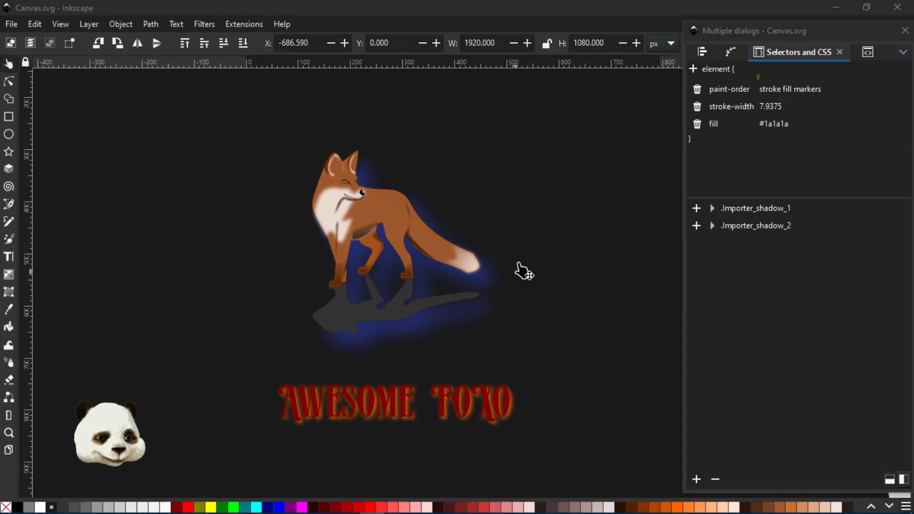
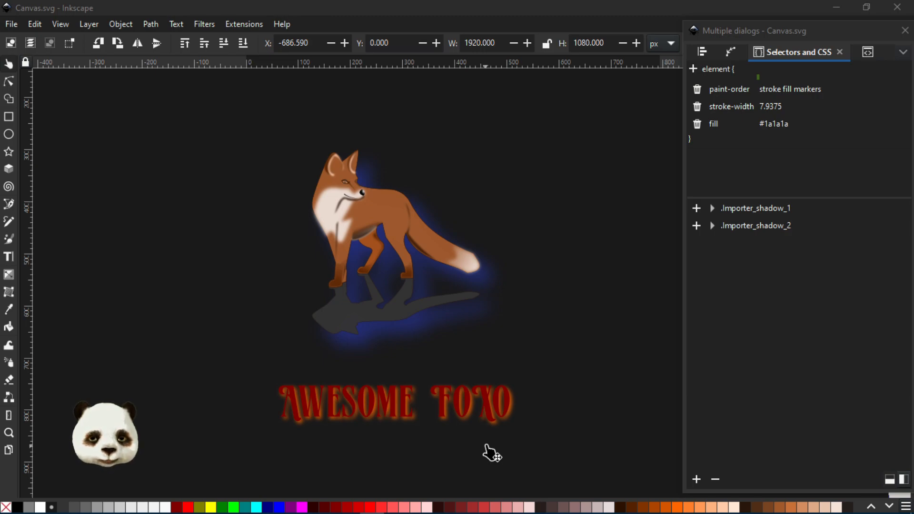
pyautogui.hotkey('ctrl', 'shift', 'f')
pyautogui.moveTo(621, 70); pyautogui.dragTo(913, 58)
# Step: Switch to the Importer.svg window, keep its canvas clear of floating dialogs, and look over the built-in filter categories
pyautogui.press('super')
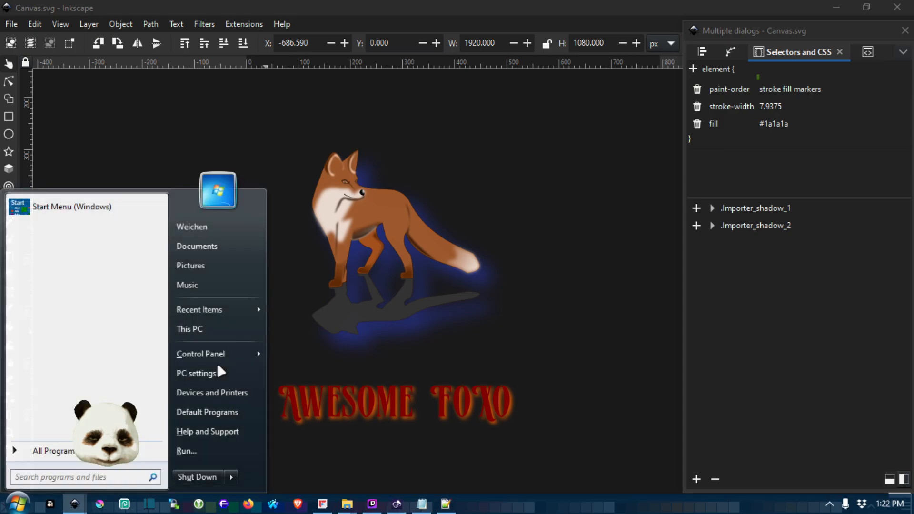
pyautogui.click(74, 504)
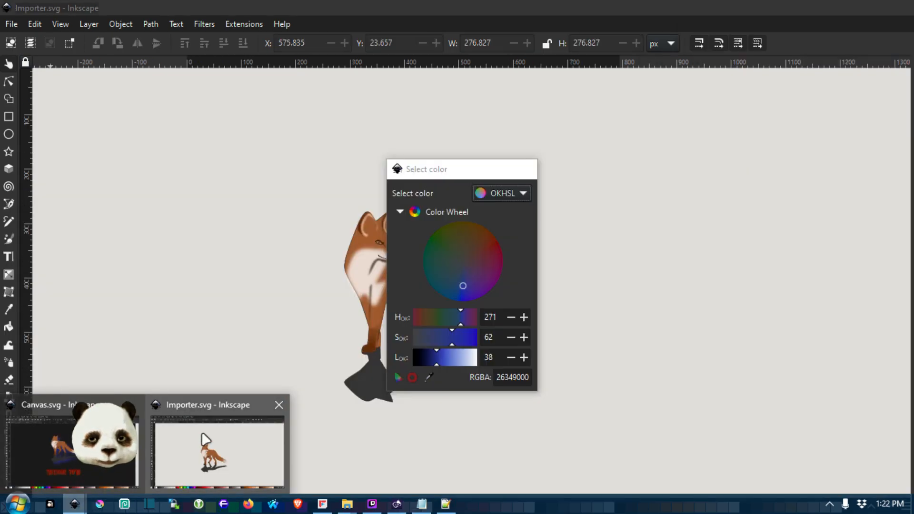
pyautogui.click(204, 439)
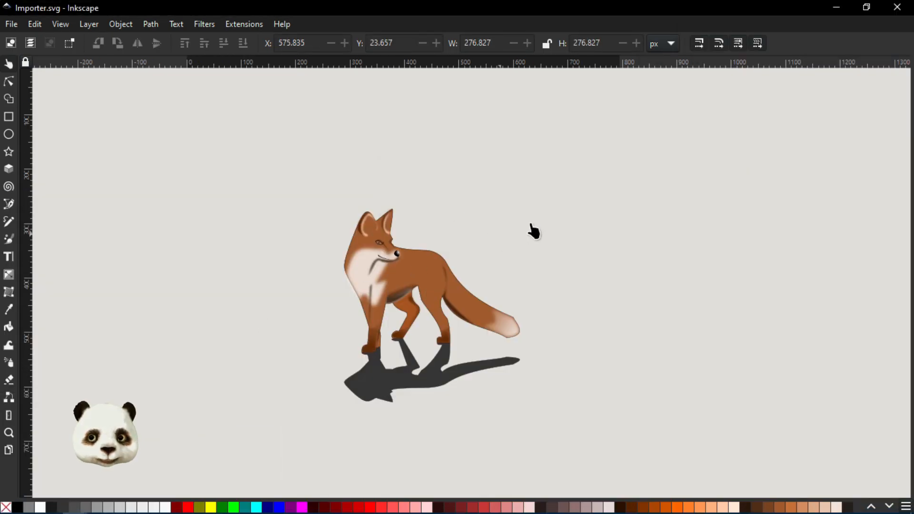
pyautogui.click(822, 38)
pyautogui.moveTo(822, 38); pyautogui.dragTo(913, 38)
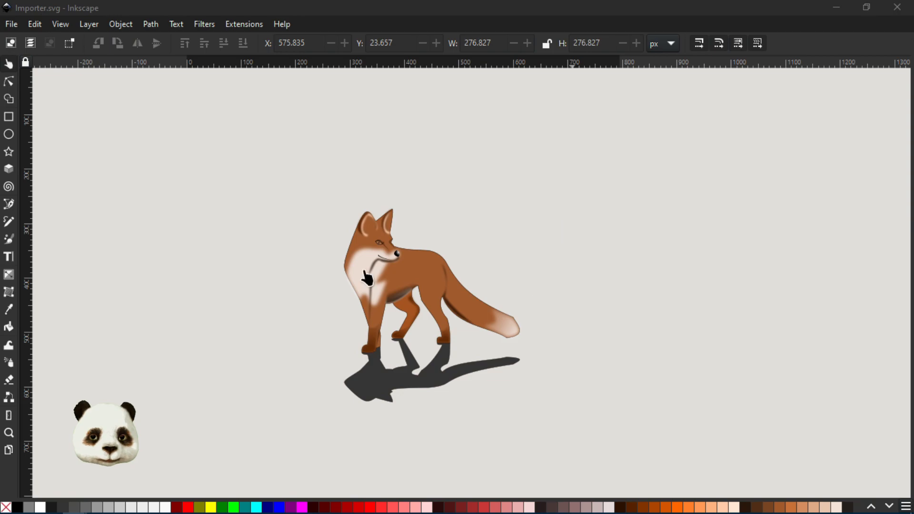
pyautogui.click(205, 24)
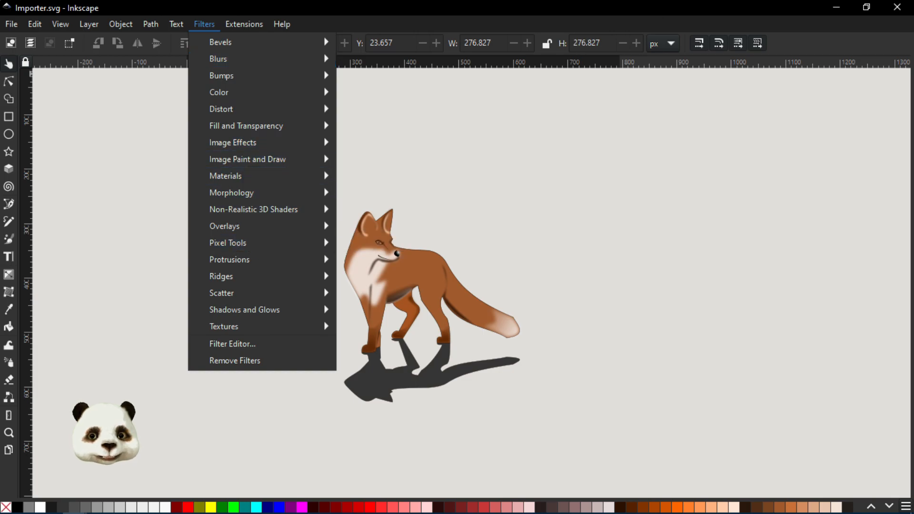
pyautogui.click(661, 10)
# Step: Switch to File Explorer, browse to Inkscape\share\inkscape\filters under Program Files, and select filters.svg
pyautogui.press('super')
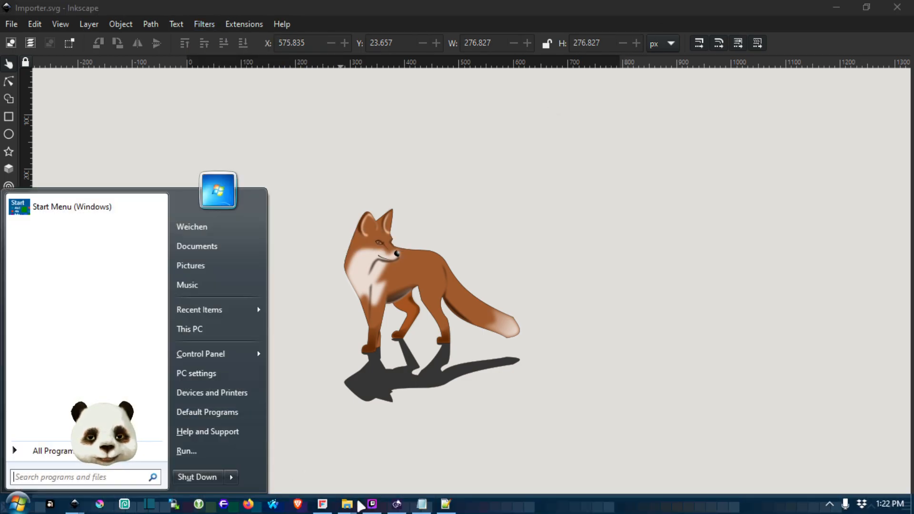
pyautogui.click(353, 509)
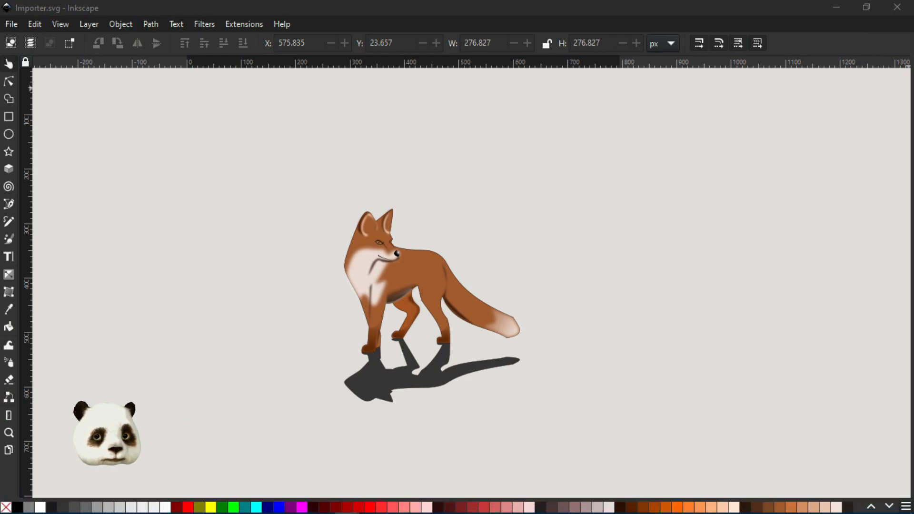
pyautogui.moveTo(913, 67); pyautogui.dragTo(431, 38)
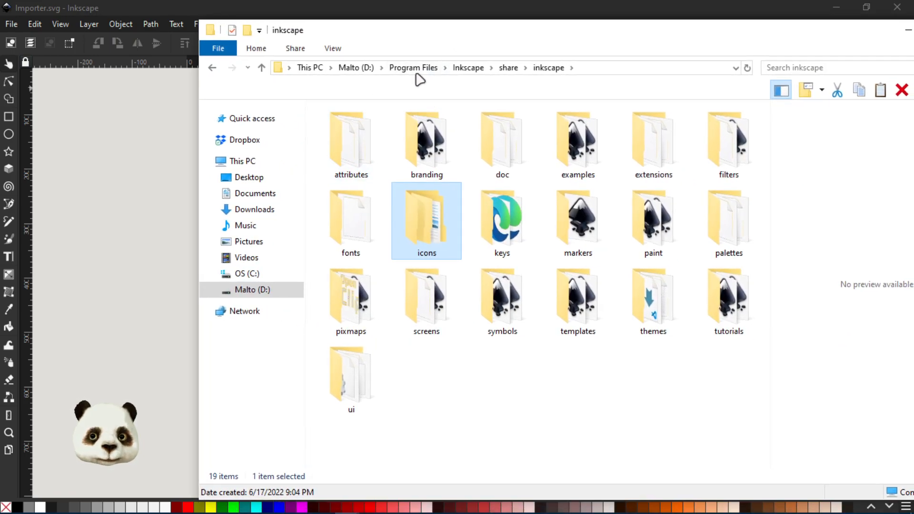
pyautogui.click(469, 67)
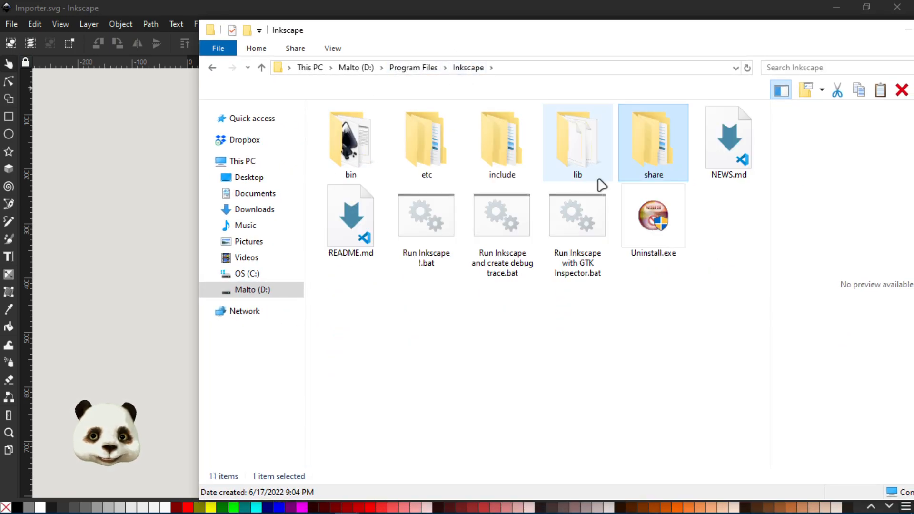
pyautogui.doubleClick(652, 149)
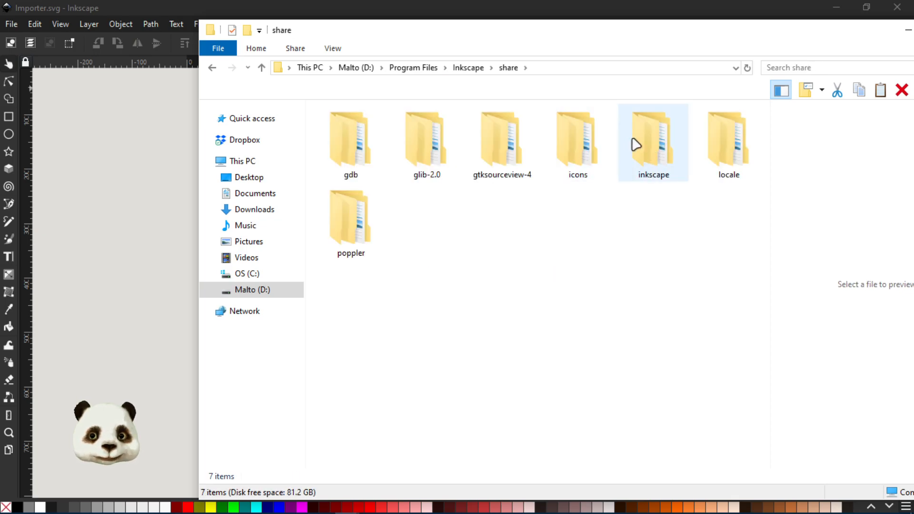
pyautogui.doubleClick(636, 145)
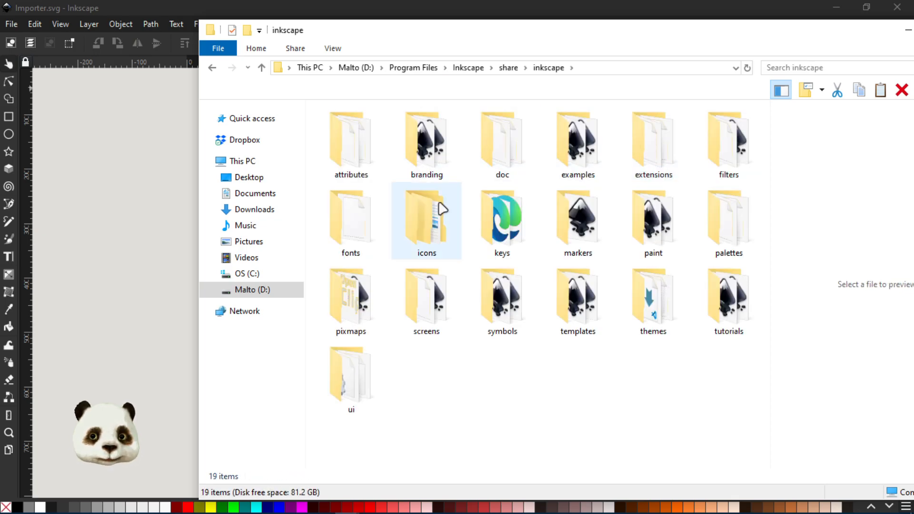
pyautogui.click(369, 229)
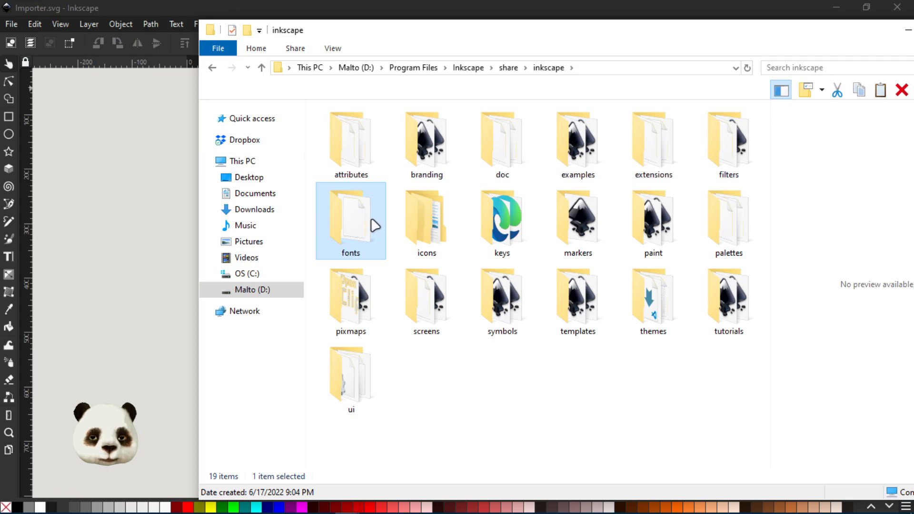
pyautogui.press('f')
pyautogui.doubleClick(742, 155)
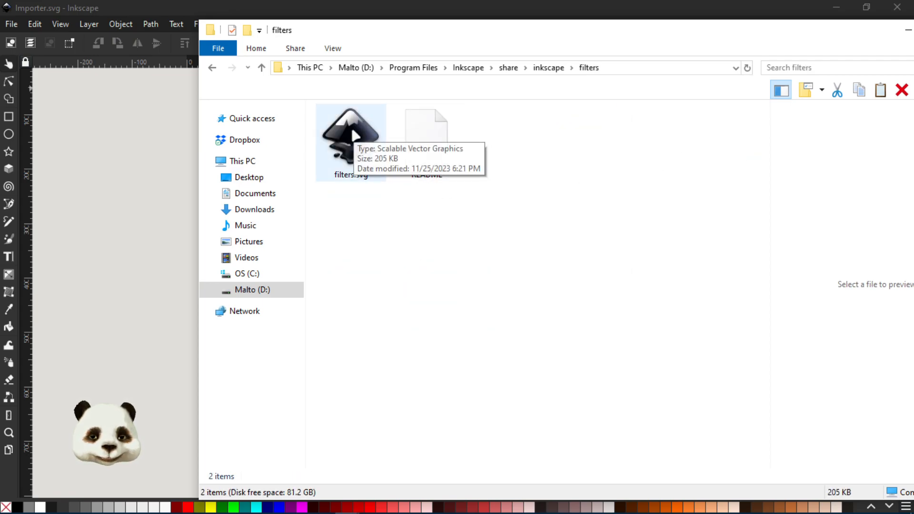
pyautogui.click(353, 137)
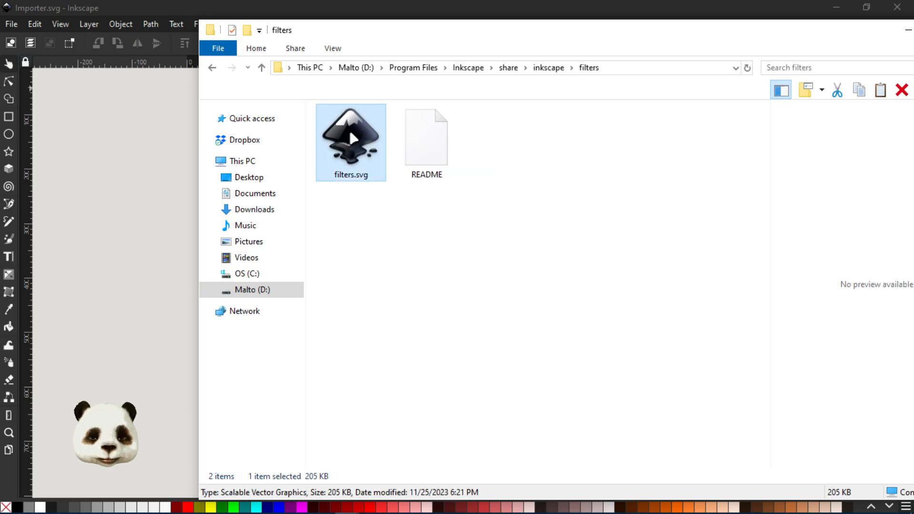
# Step: Open filters.svg, convert the legacy file as digital artwork for screen display, and maximize its window
pyautogui.doubleClick(352, 138)
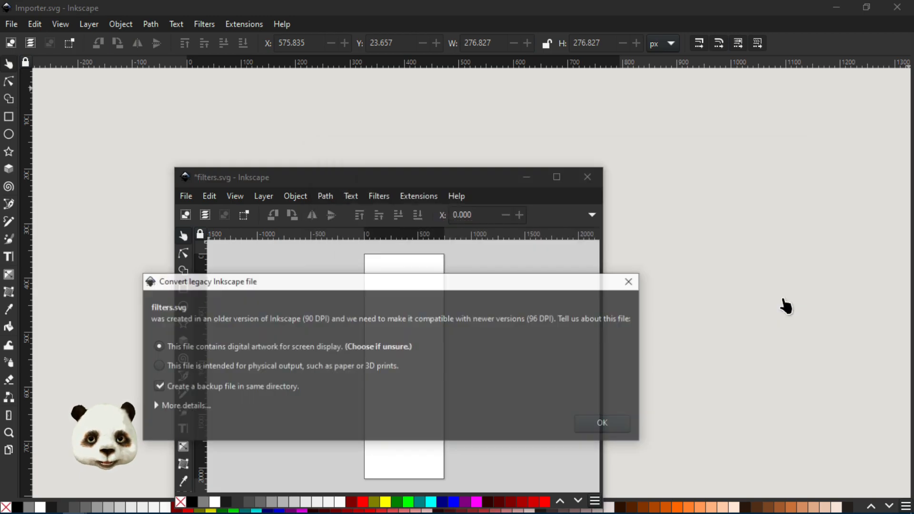
pyautogui.click(597, 423)
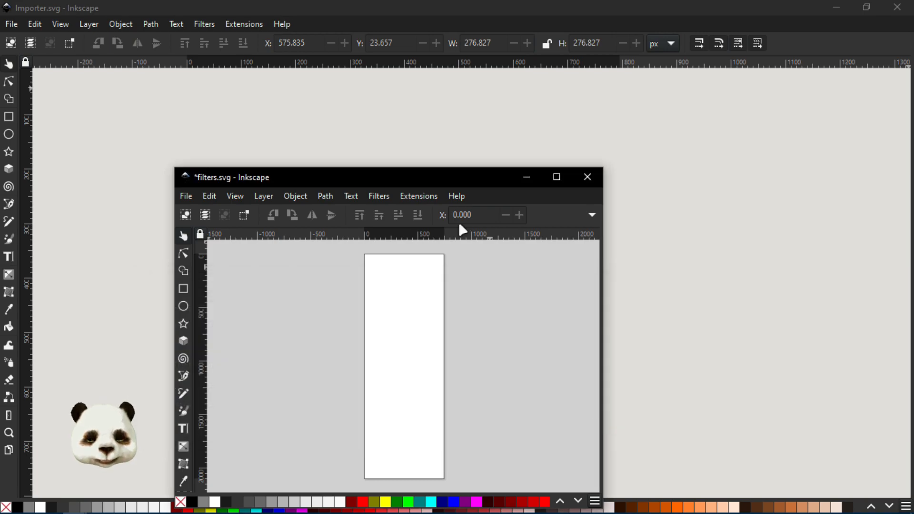
pyautogui.moveTo(397, 175); pyautogui.dragTo(382, 109)
pyautogui.doubleClick(382, 109)
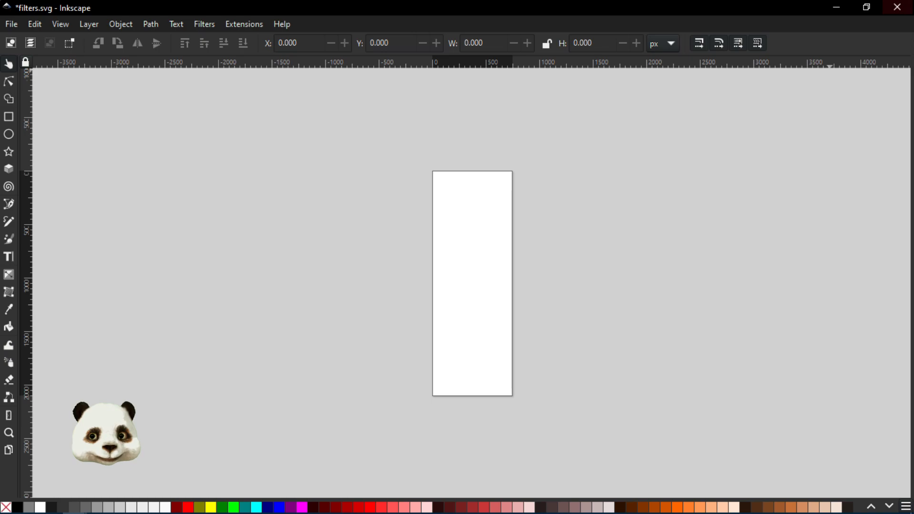
# Step: Bring the Filter Editor for filters.svg into view and look through its list of built-in filters
pyautogui.click(897, 6)
pyautogui.moveTo(913, 66); pyautogui.dragTo(725, 35)
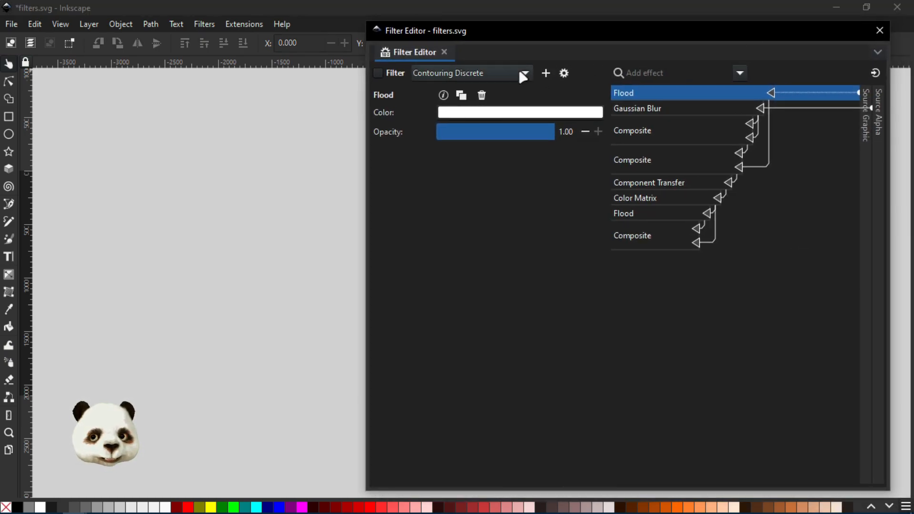
pyautogui.click(523, 74)
pyautogui.scroll(-5, 457, 257)
pyautogui.scroll(-3, 460, 135)
pyautogui.scroll(9, 520, 182)
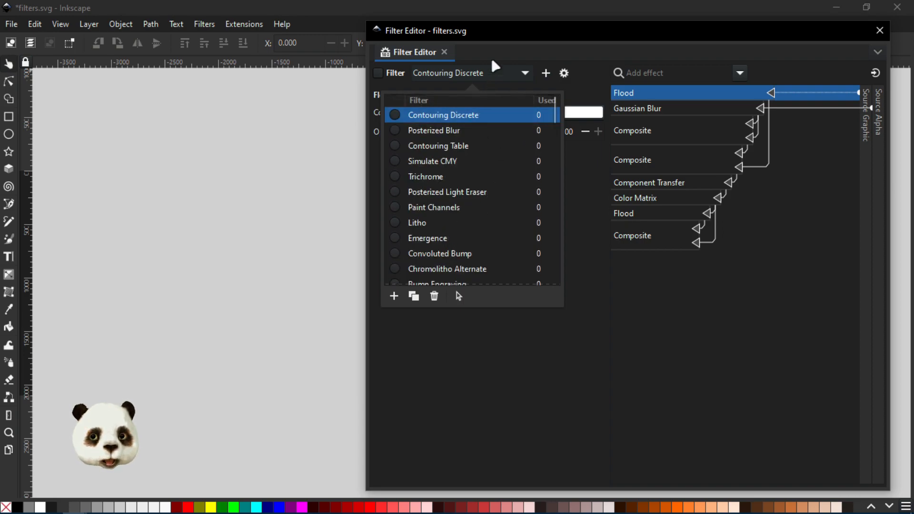
# Step: Clear away the filters.svg windows and draw a circle with a radius of about 77 px beyond the fox's head in Importer.svg
pyautogui.moveTo(475, 38); pyautogui.dragTo(913, 59)
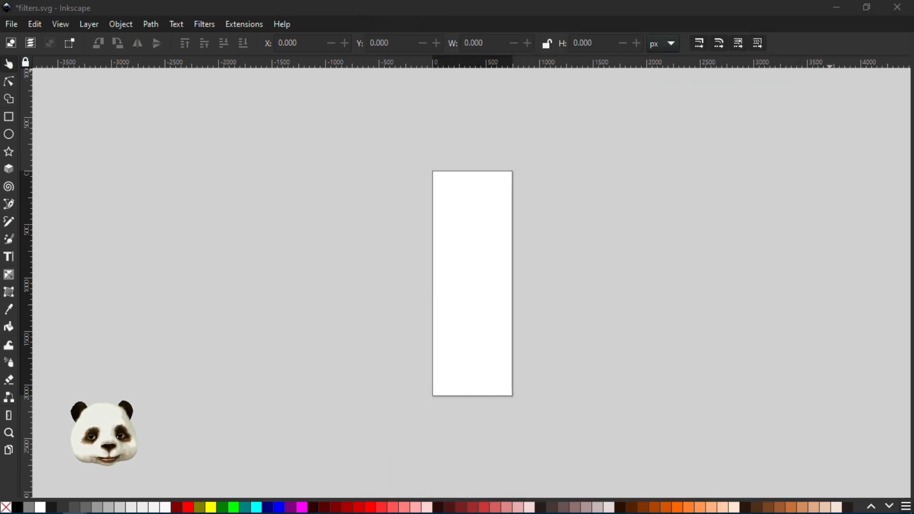
pyautogui.click(867, 7)
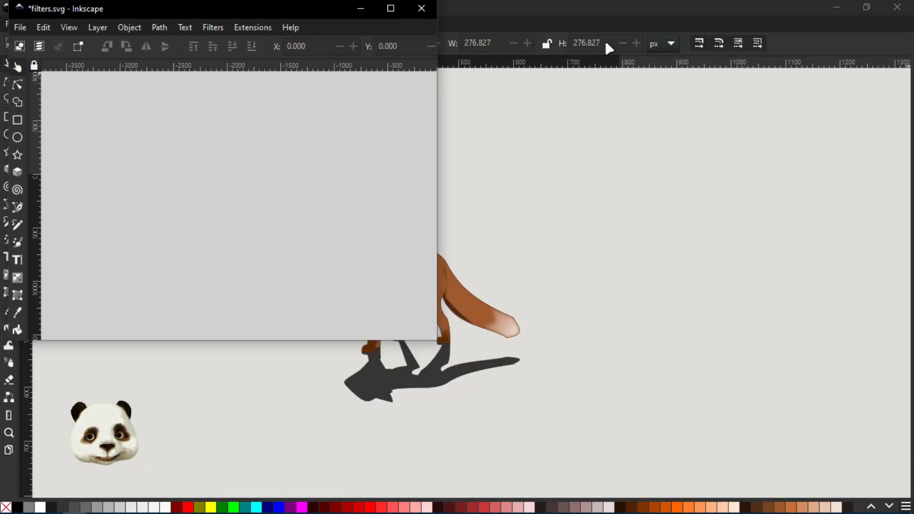
pyautogui.moveTo(296, 8); pyautogui.dragTo(913, 28)
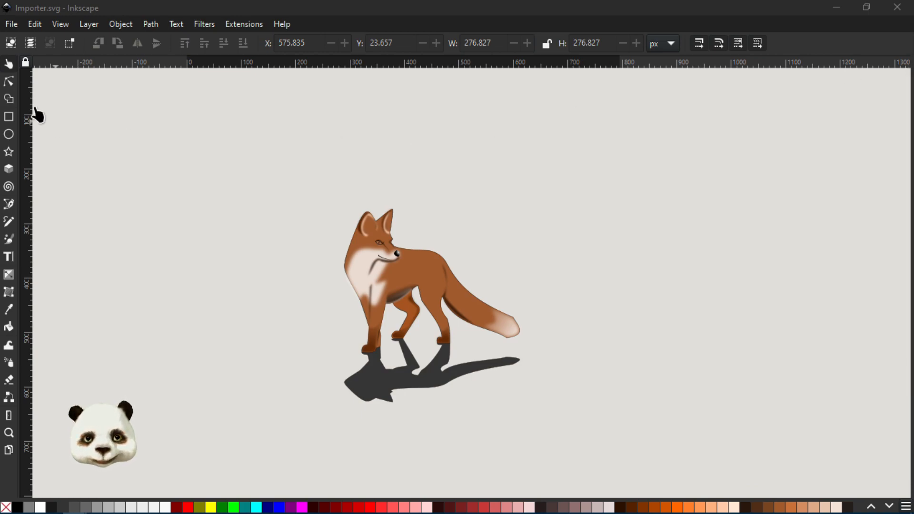
pyautogui.click(9, 134)
pyautogui.moveTo(197, 97); pyautogui.dragTo(281, 183)
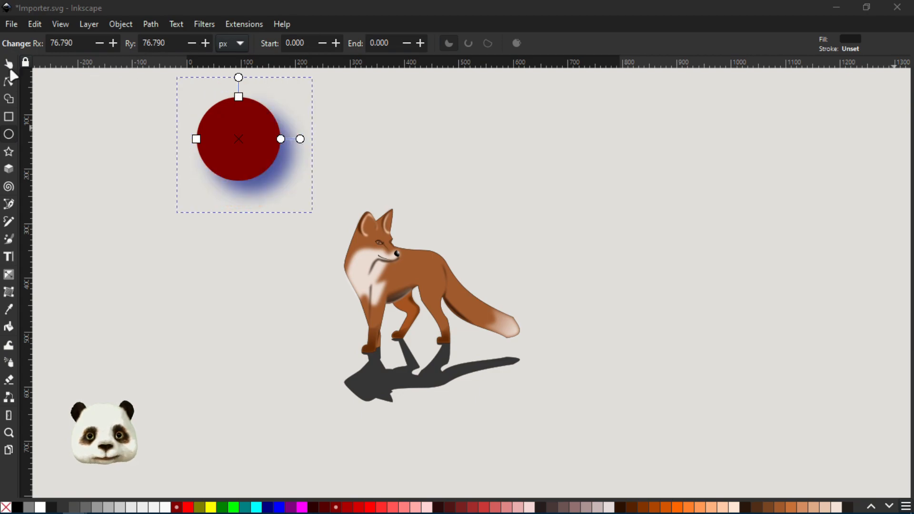
pyautogui.click(8, 66)
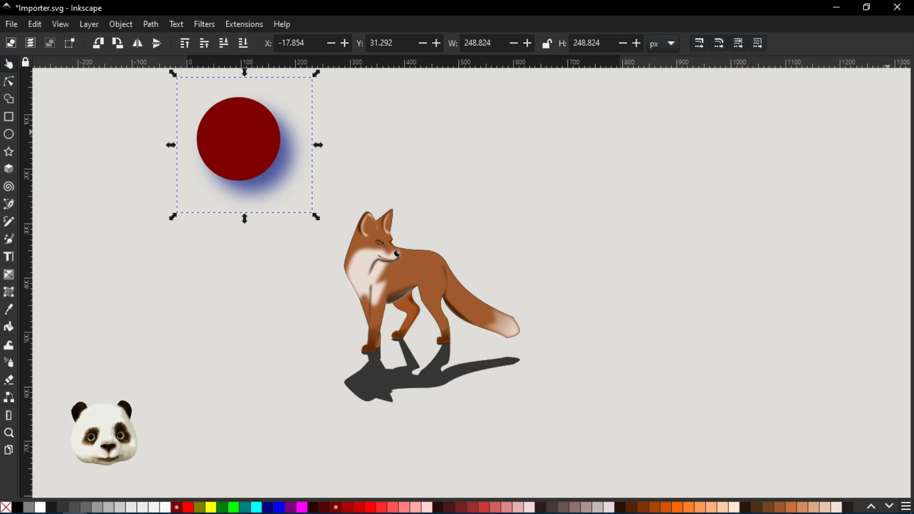
# Step: Copy the circle with its drop shadow into filters.svg and show that document's filter list in the Filter Editor
pyautogui.moveTo(912, 132); pyautogui.dragTo(427, 2)
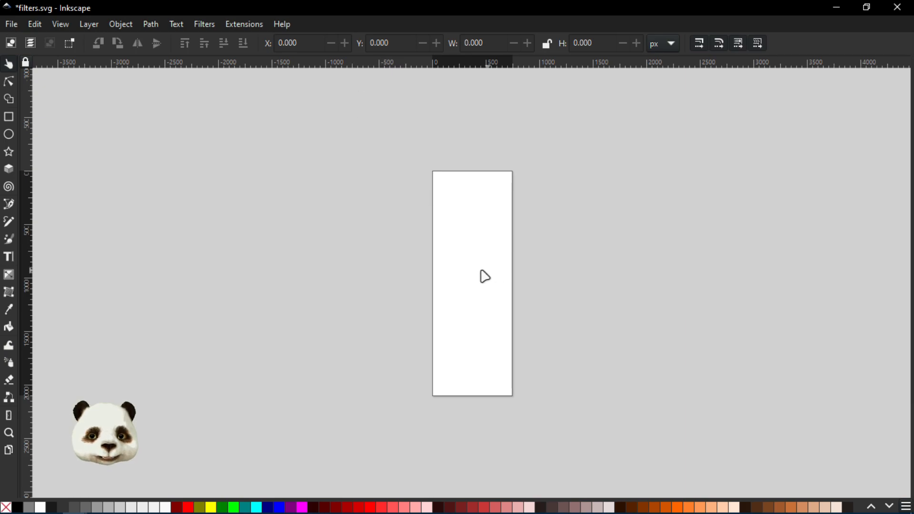
pyautogui.hotkey('ctrl', 'v')
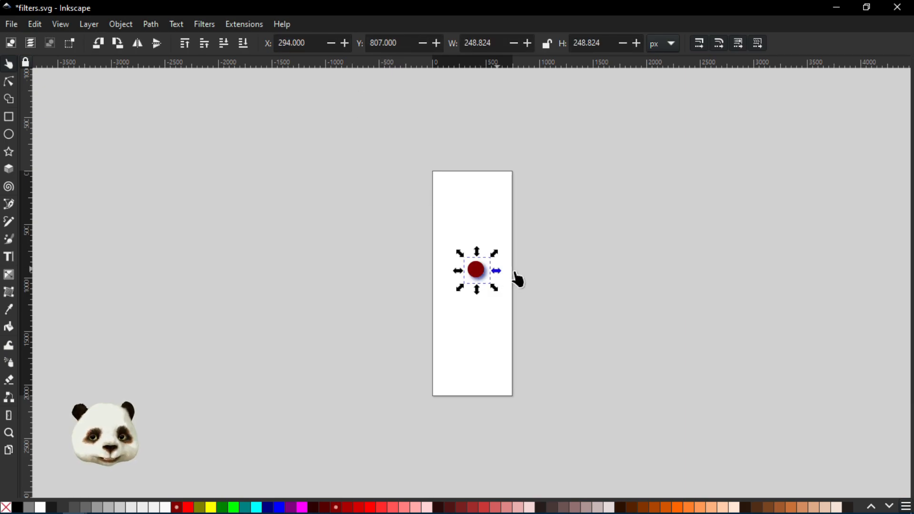
pyautogui.scroll(2, 455, 253)
pyautogui.moveTo(913, 43); pyautogui.dragTo(713, 47)
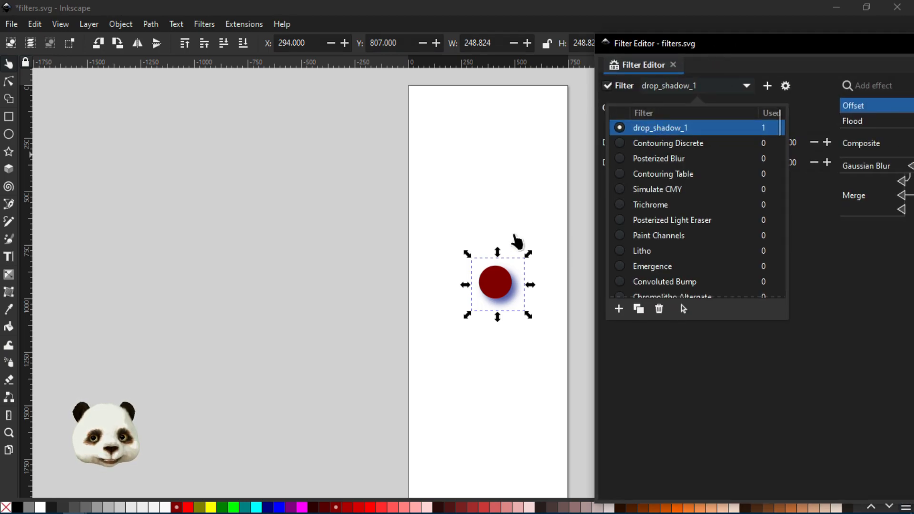
# Step: Select the pasted circle on the filters.svg page and delete it
pyautogui.click(513, 234)
pyautogui.click(513, 288)
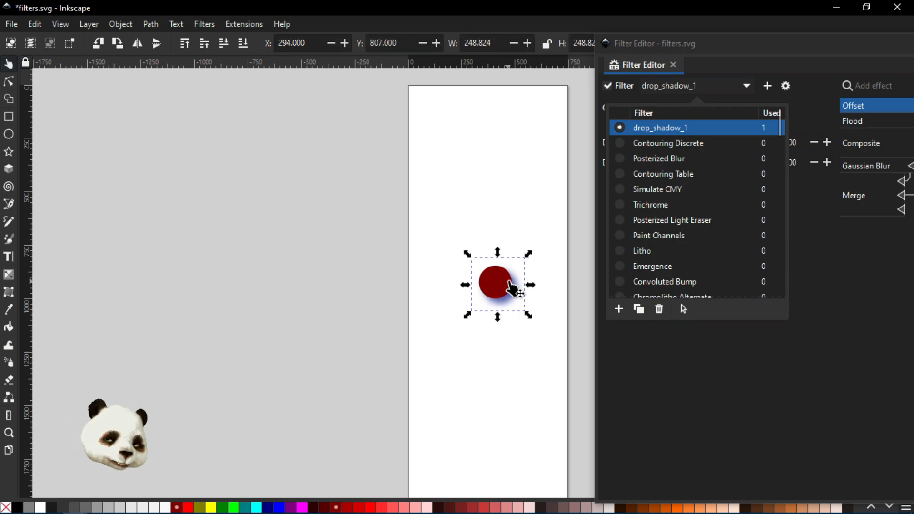
pyautogui.press('Delete')
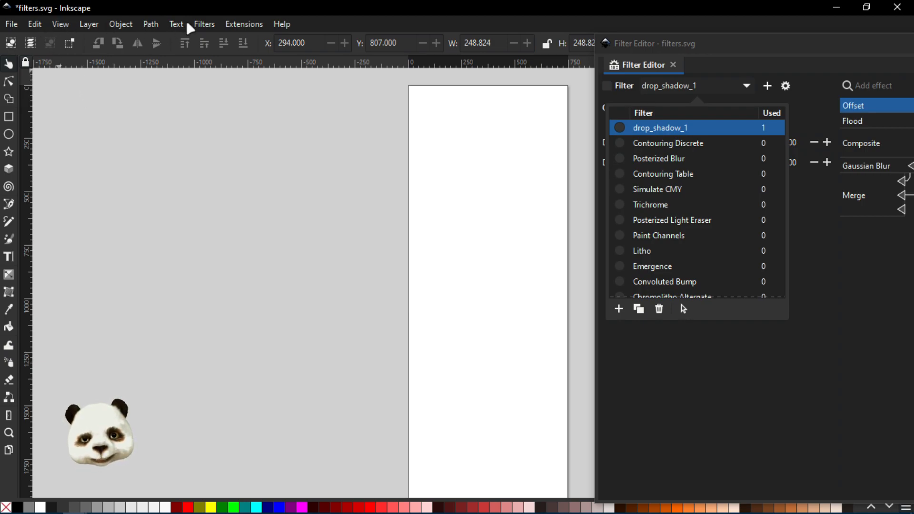
# Step: Look over the built-in filter categories, the extension categories and the file commands available in filters.svg
pyautogui.click(208, 26)
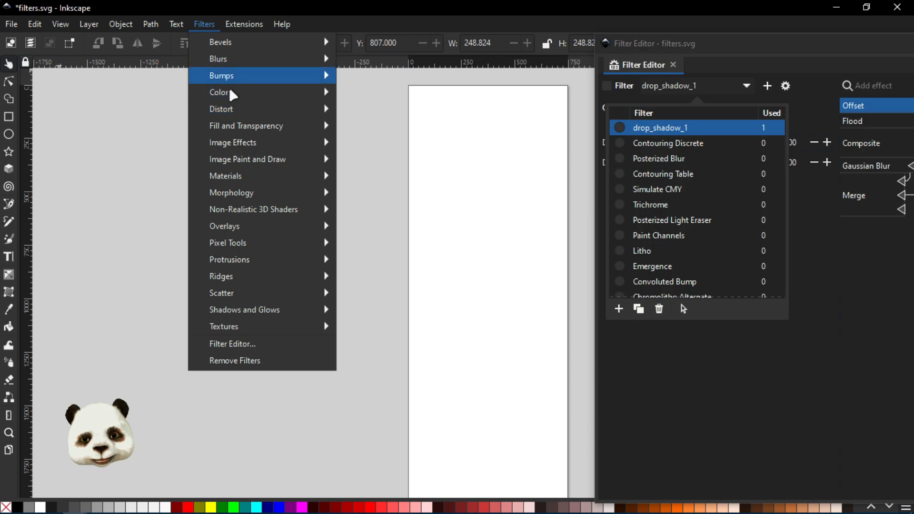
pyautogui.moveTo(230, 92)
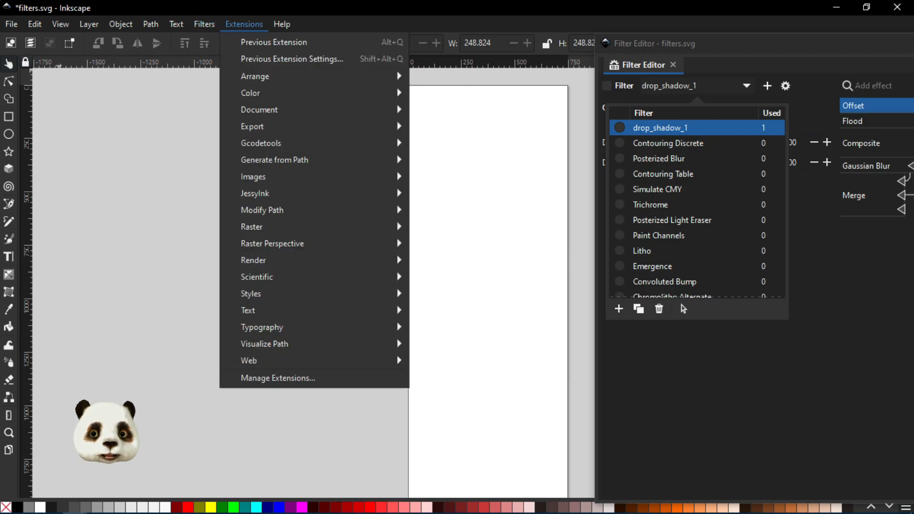
pyautogui.click(547, 24)
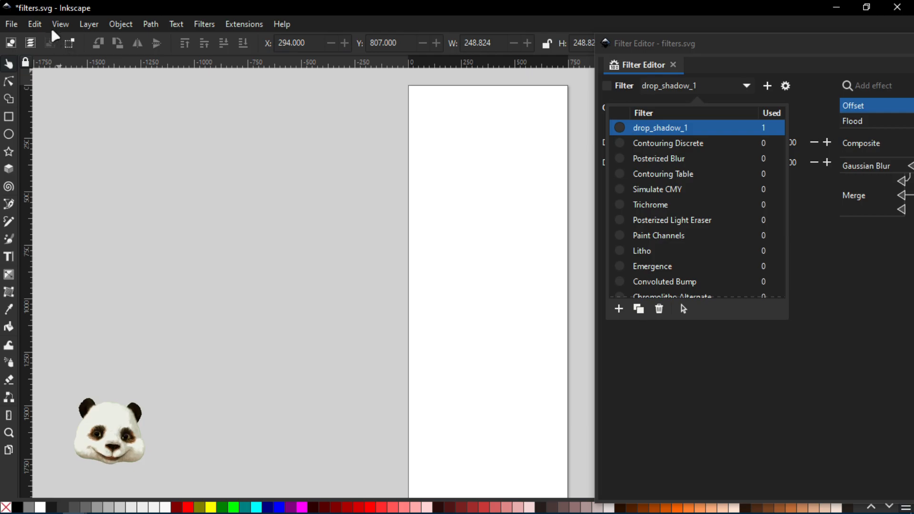
pyautogui.click(12, 24)
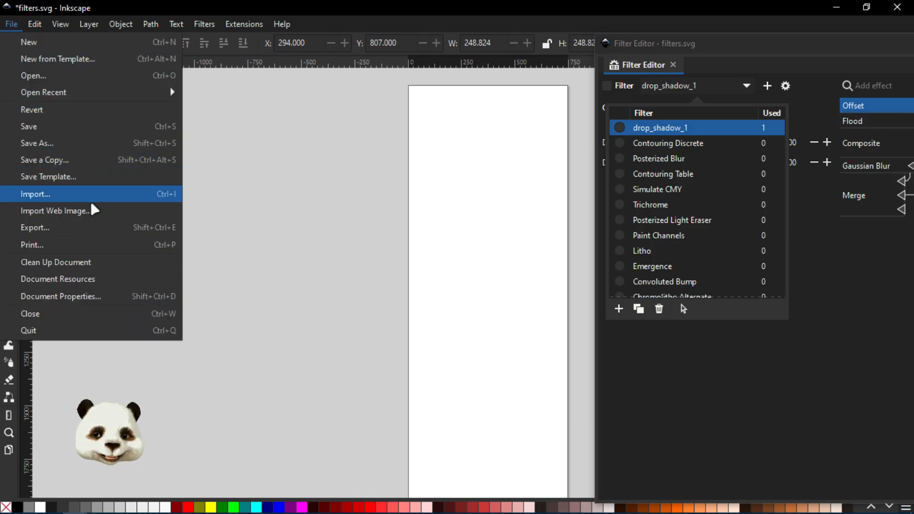
pyautogui.click(244, 25)
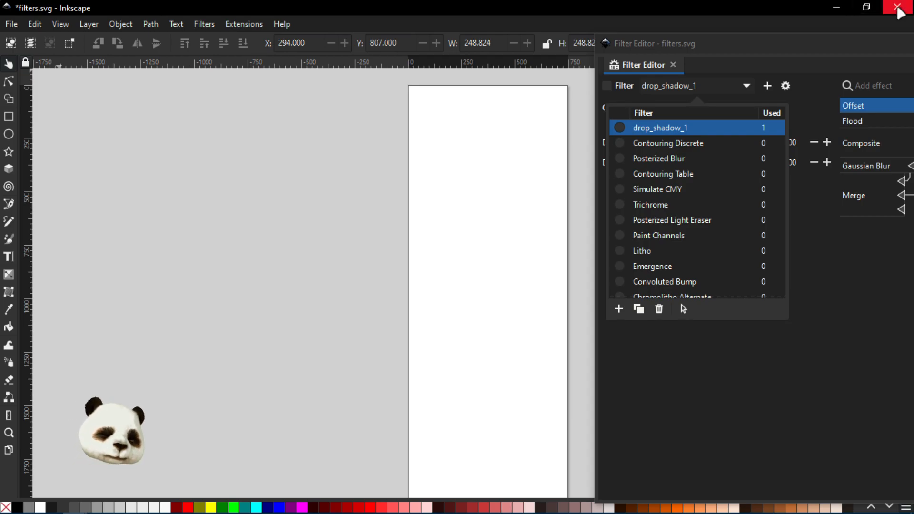
pyautogui.click(11, 24)
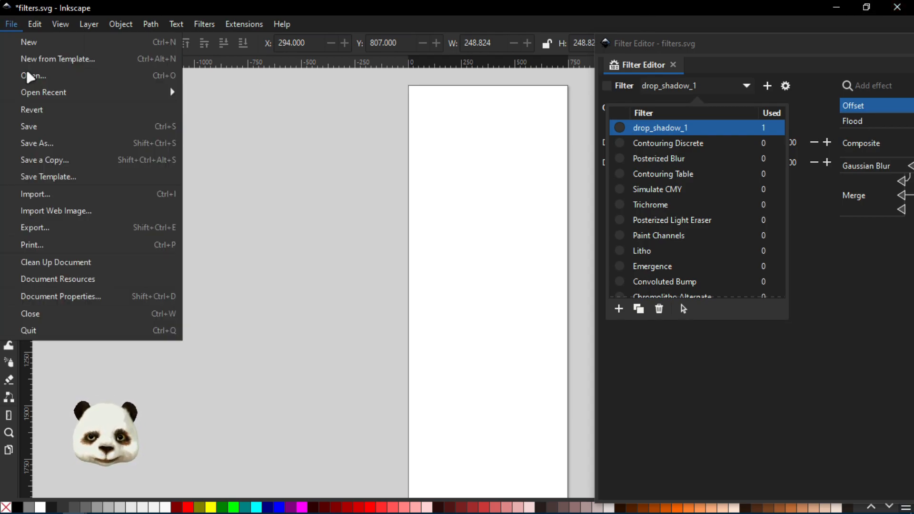
pyautogui.click(244, 25)
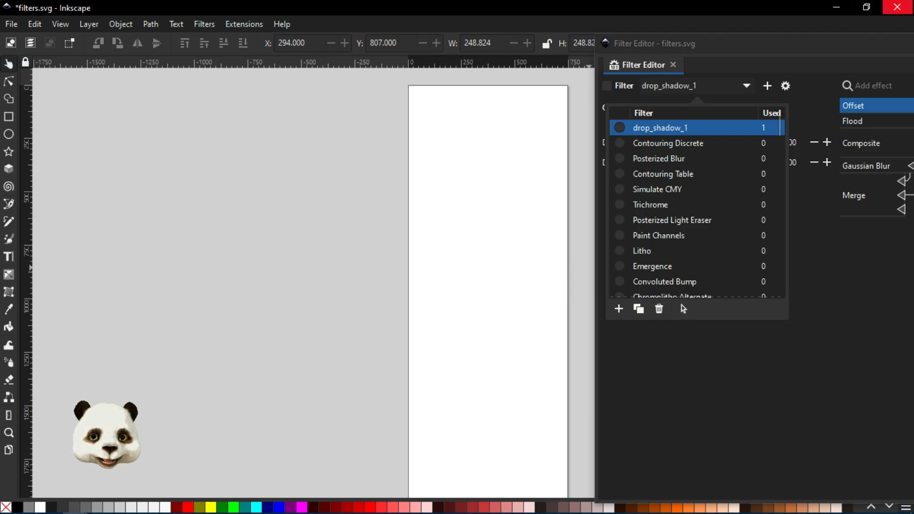
# Step: Close filters.svg without saving its changes and go back to the Importer.svg canvas
pyautogui.click(898, 7)
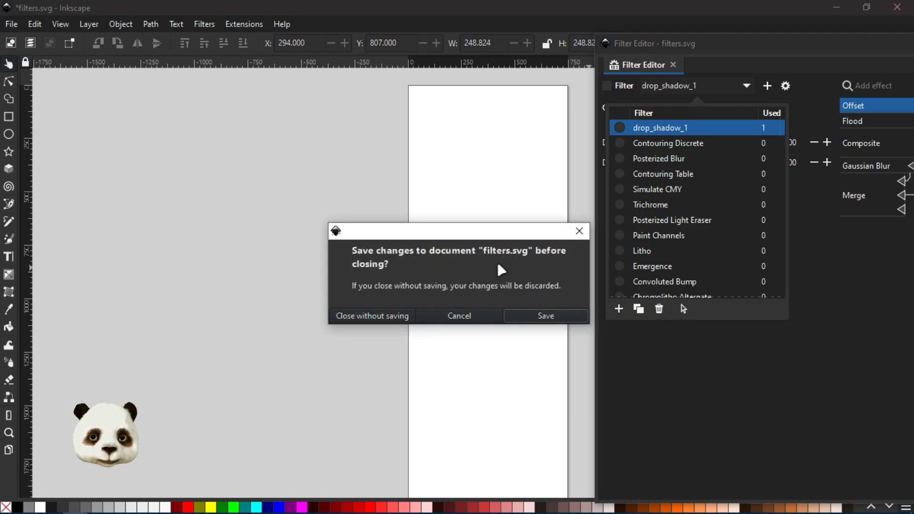
pyautogui.click(371, 317)
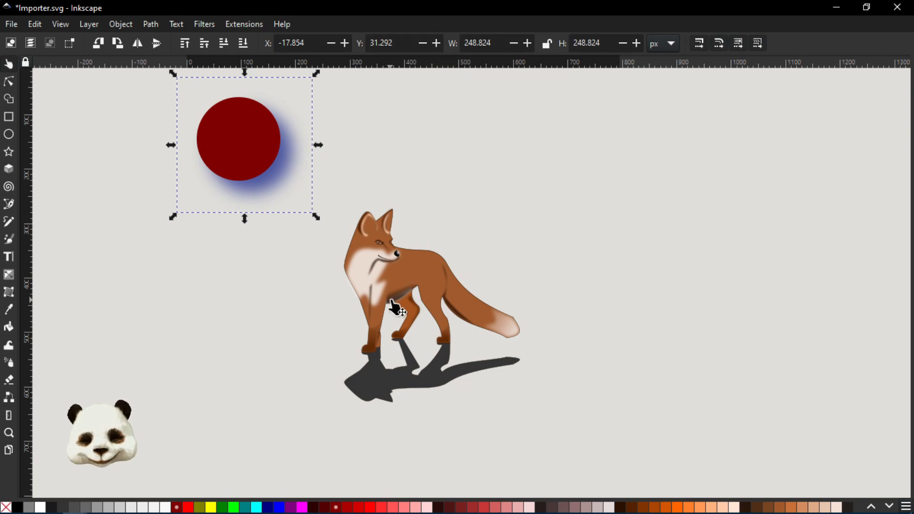
pyautogui.moveTo(503, 157); pyautogui.dragTo(506, 194)
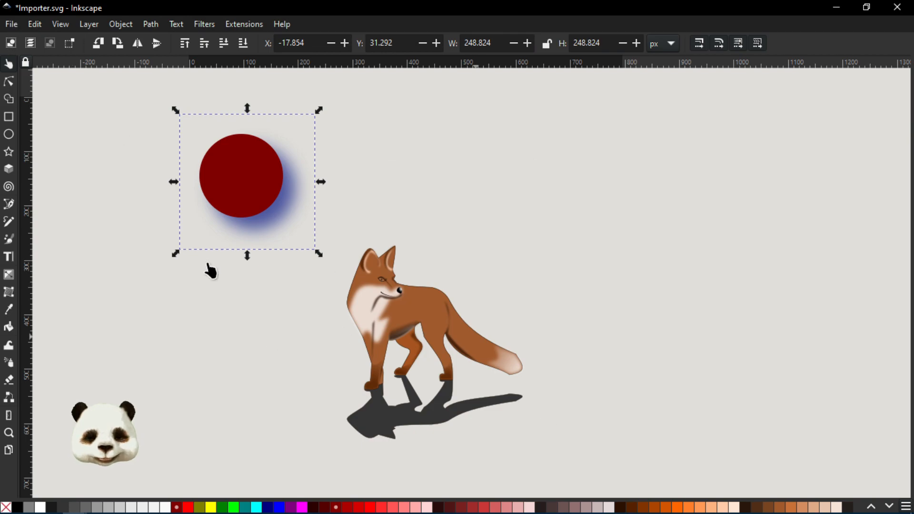
pyautogui.scroll(3, 231, 266)
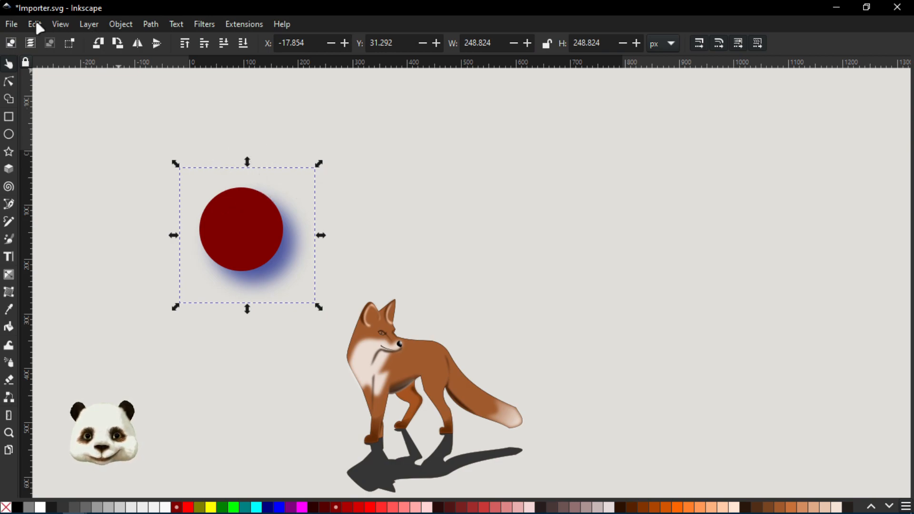
# Step: Look at the options for saving a document as a template and at the custom templates offered for new documents
pyautogui.click(12, 26)
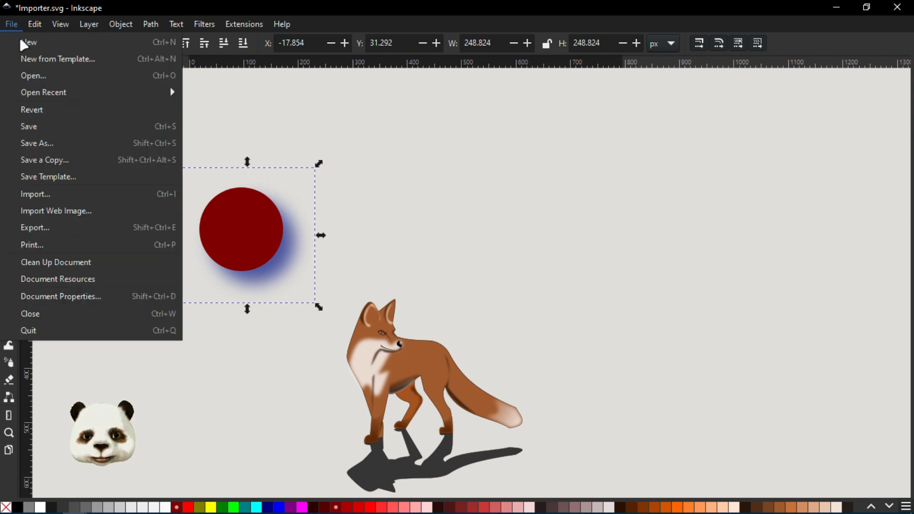
pyautogui.click(66, 184)
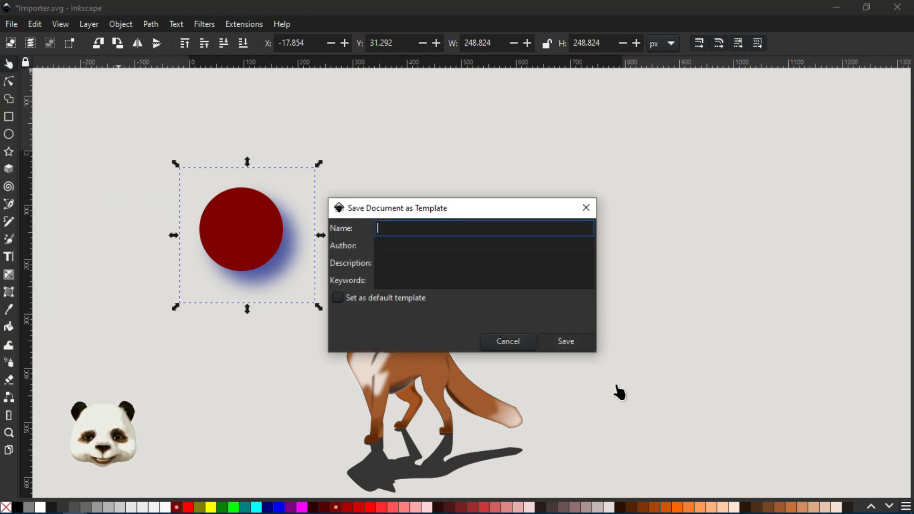
pyautogui.click(521, 345)
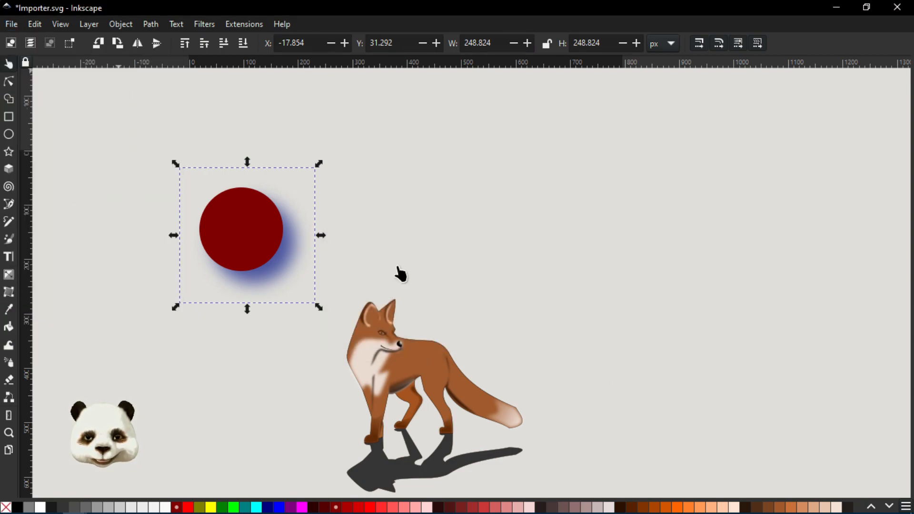
pyautogui.click(4, 24)
pyautogui.press('Escape')
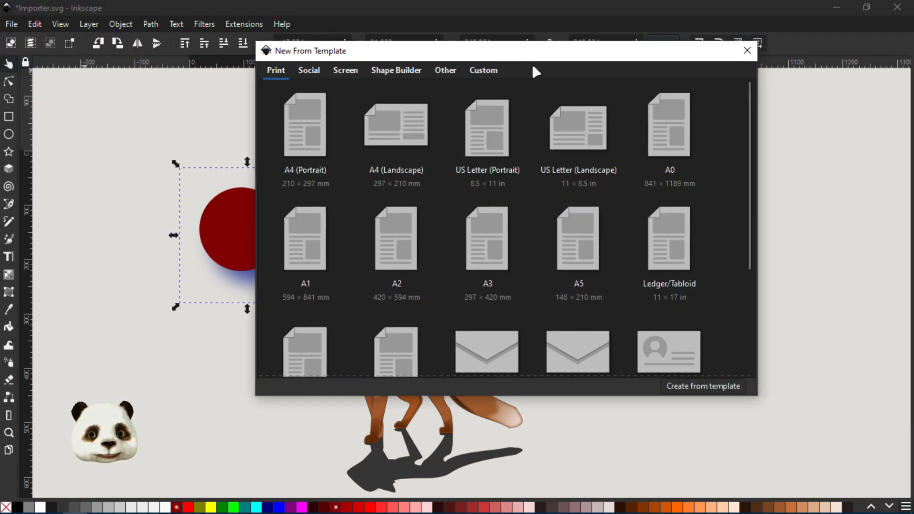
pyautogui.click(494, 70)
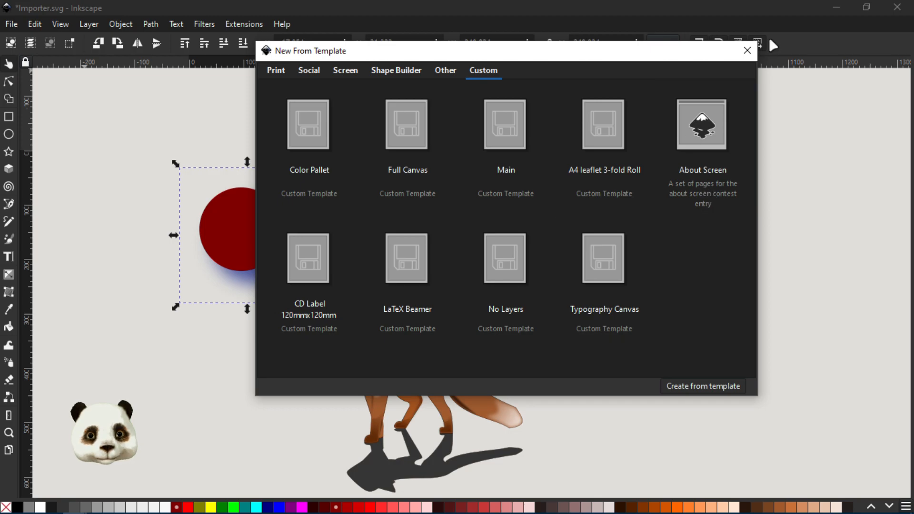
pyautogui.click(748, 51)
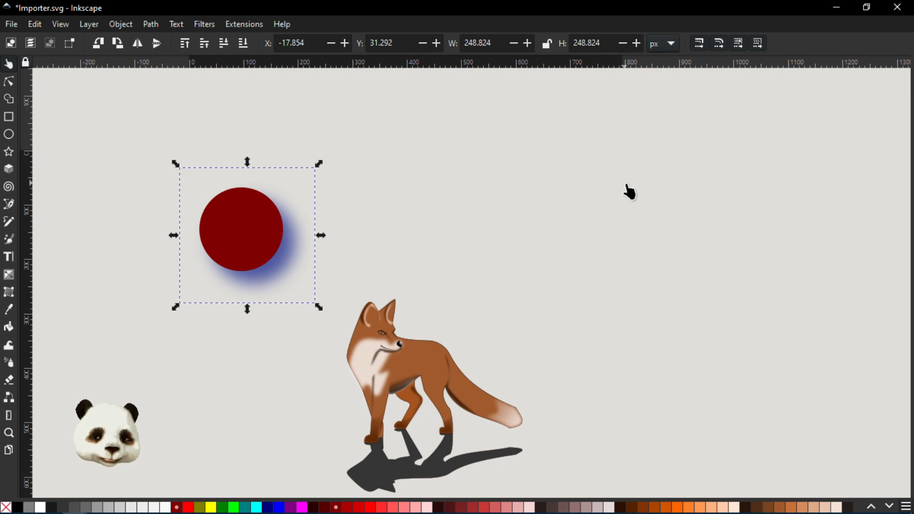
# Step: Delete the dark red circle from Importer.svg
pyautogui.moveTo(632, 308); pyautogui.dragTo(655, 214)
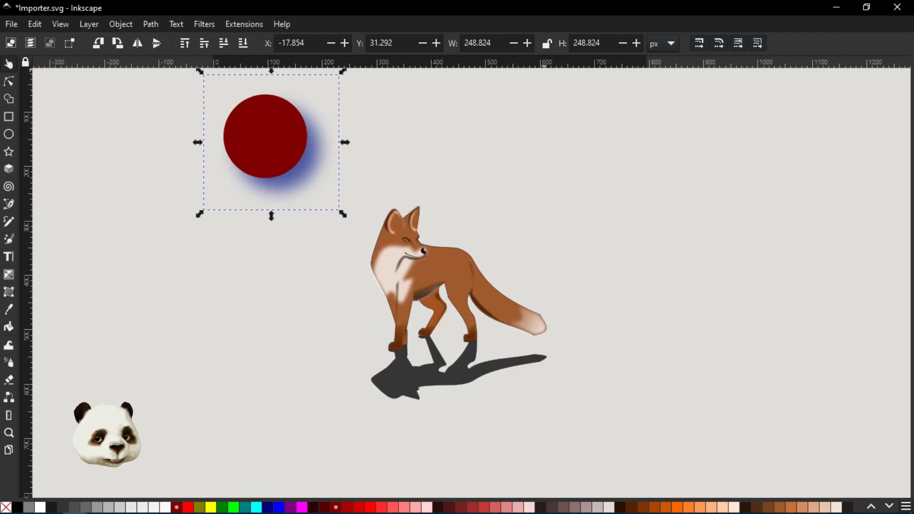
pyautogui.press('Delete')
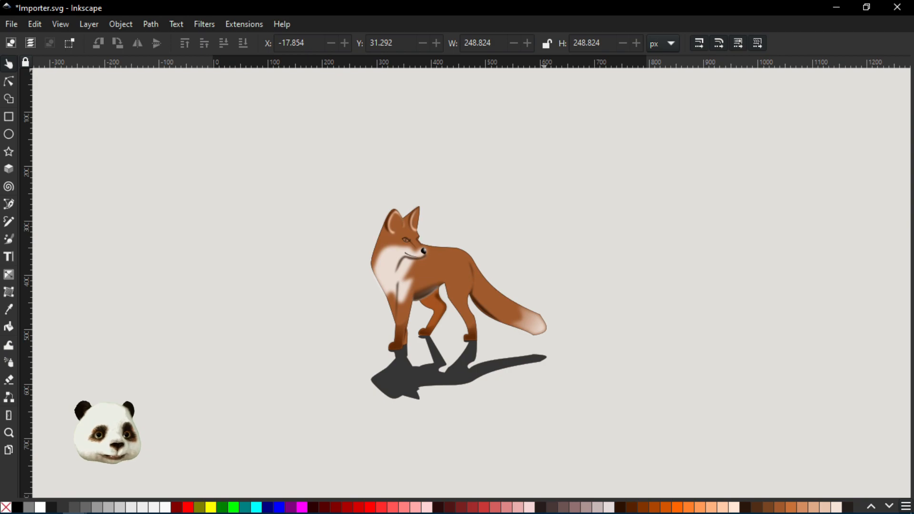